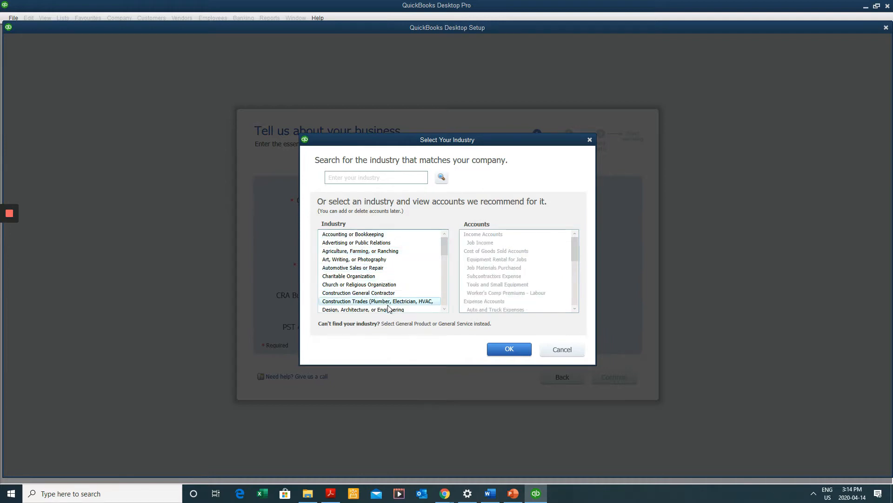
Scroll the industry list and choose Hair Salon, Beauty Salon, or Barber Shop
click(445, 309)
click(445, 309)
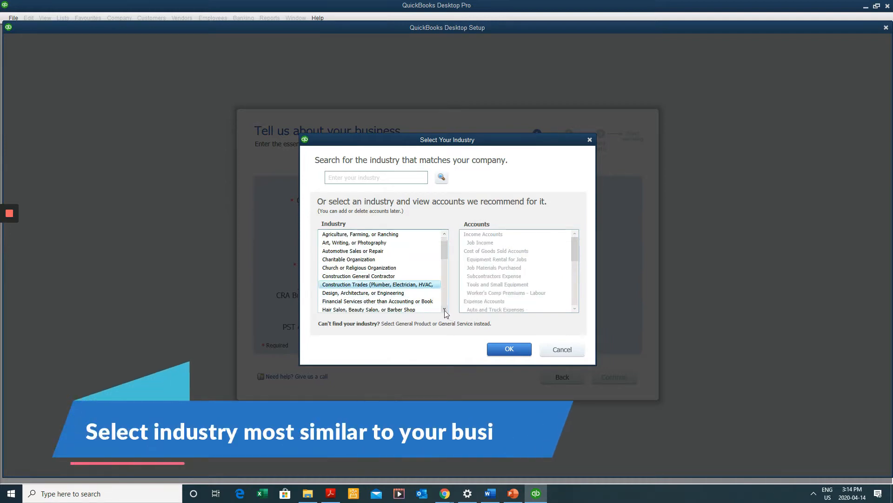
click(445, 309)
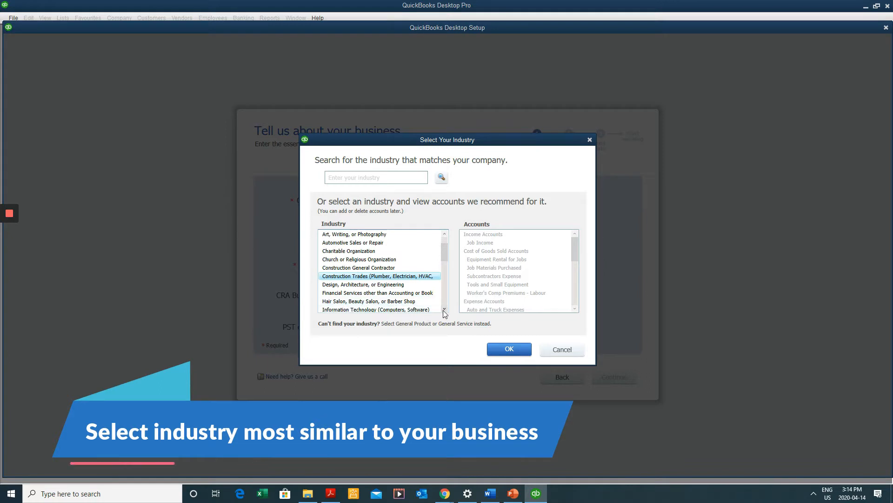
click(444, 309)
click(444, 309)
click(410, 284)
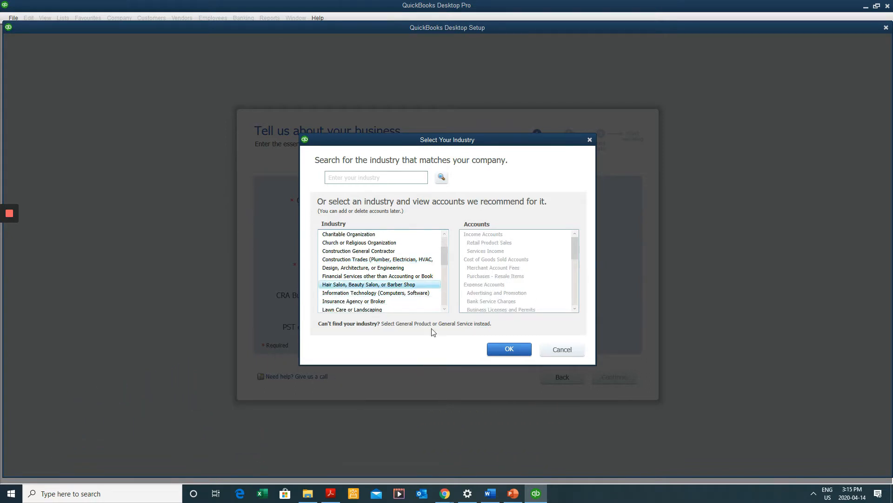
click(395, 277)
click(398, 285)
Review the recommended accounts, keep the Hair Salon industry selected, and confirm with OK
click(505, 244)
click(501, 266)
click(499, 285)
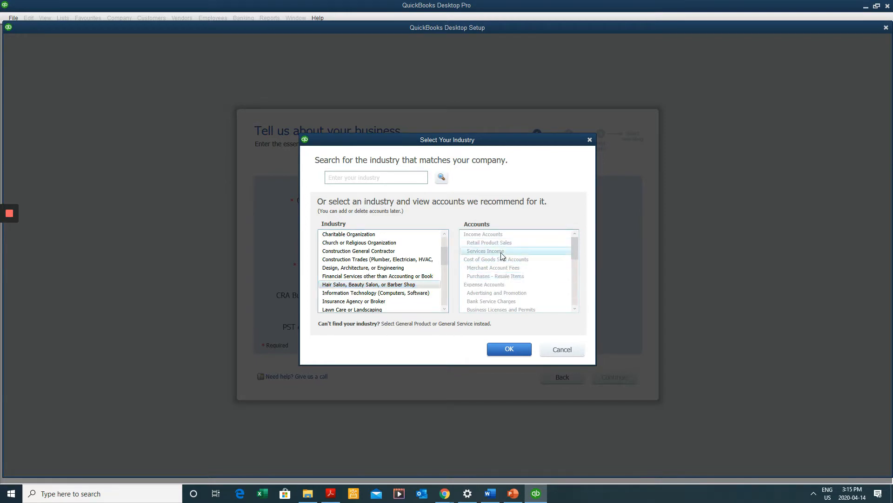
scroll(505, 272, down, 3)
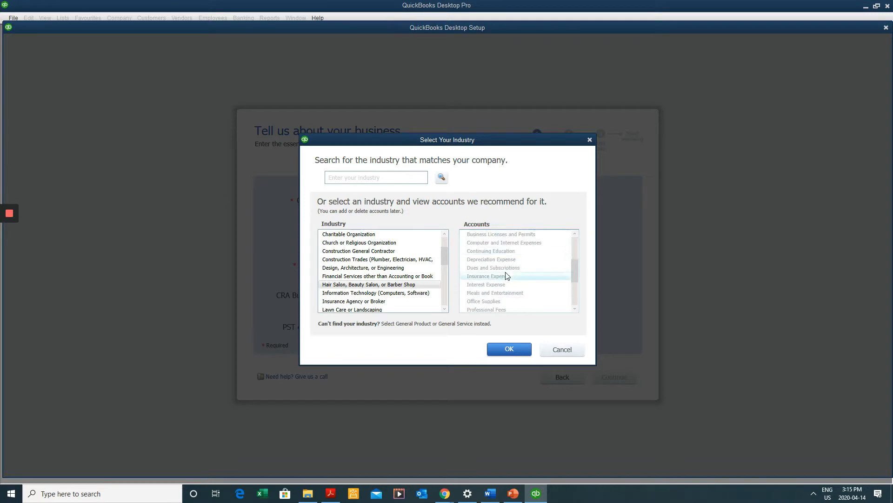
scroll(507, 277, down, 2)
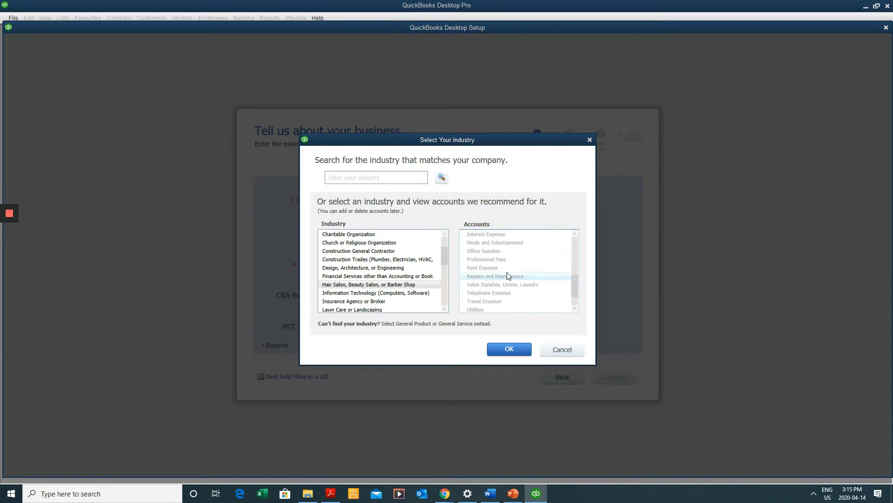
click(411, 286)
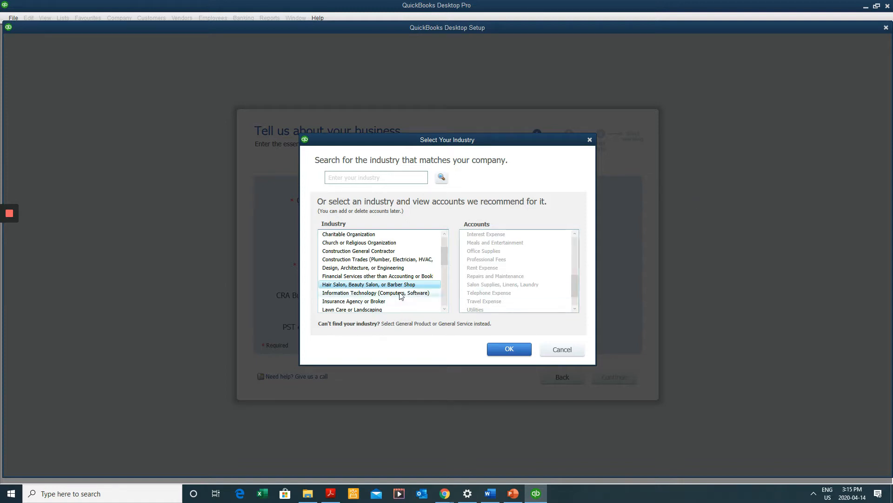
click(512, 349)
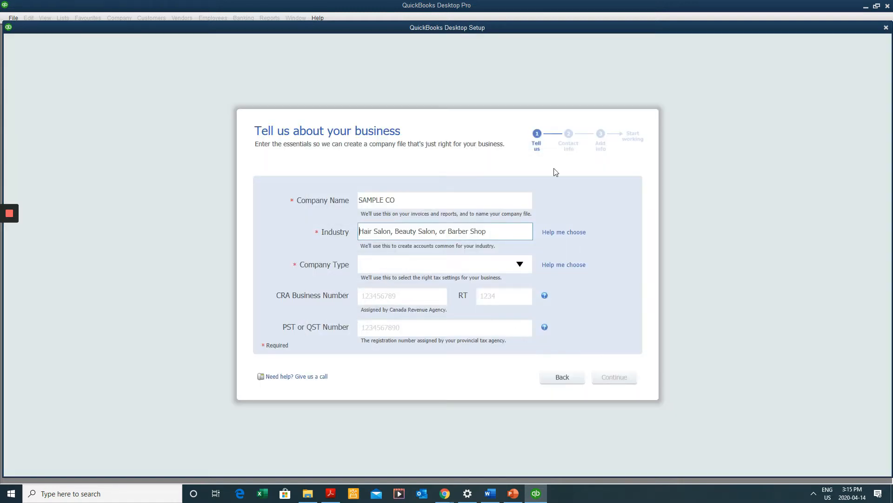
Set the company type to Corporation and continue to the business contact information page
click(524, 267)
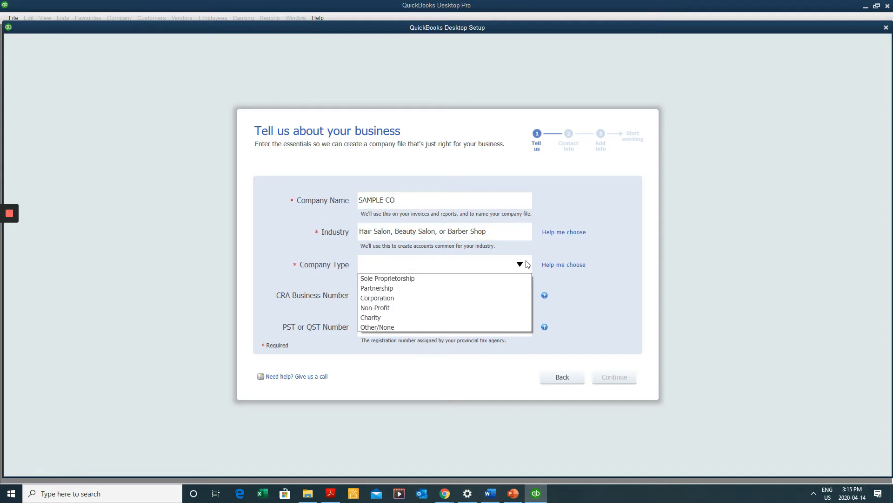
click(421, 295)
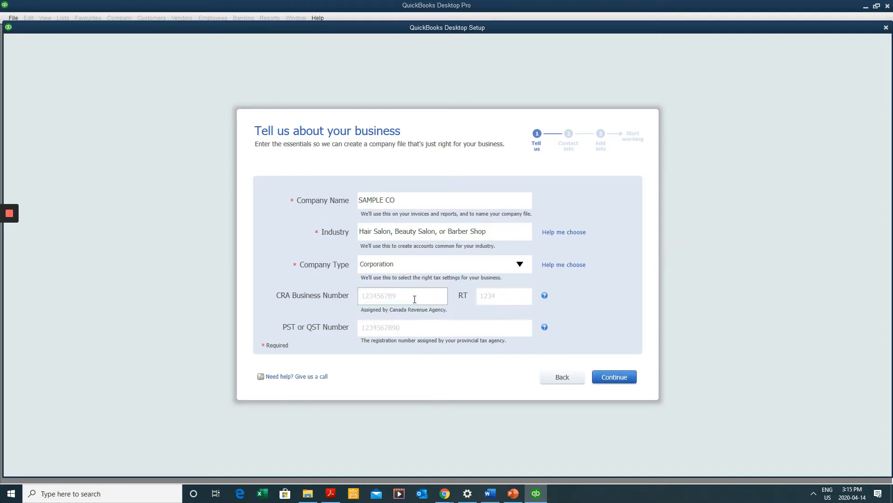
click(414, 296)
click(614, 377)
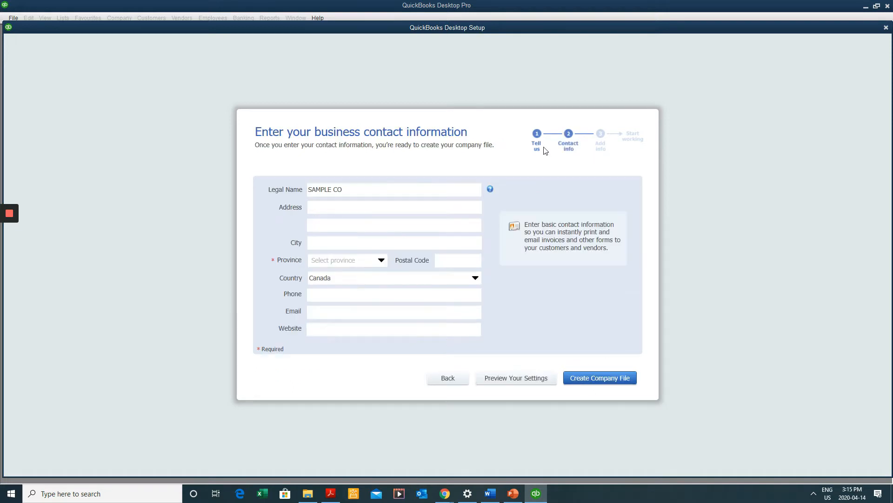
Choose province ON and create the SAMPLE CO company file
click(378, 264)
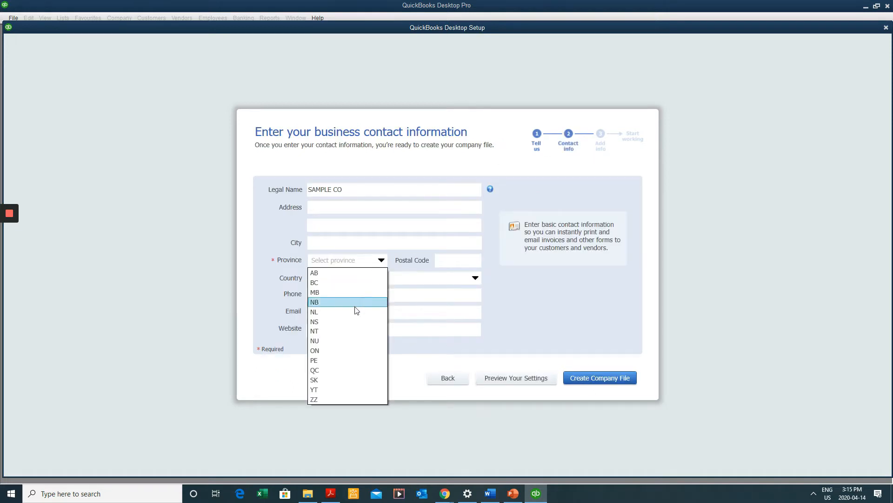
click(368, 355)
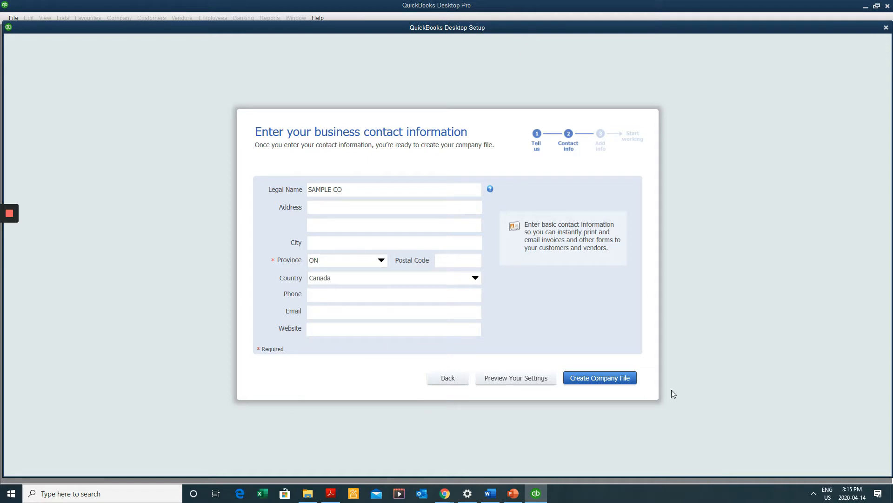
click(617, 384)
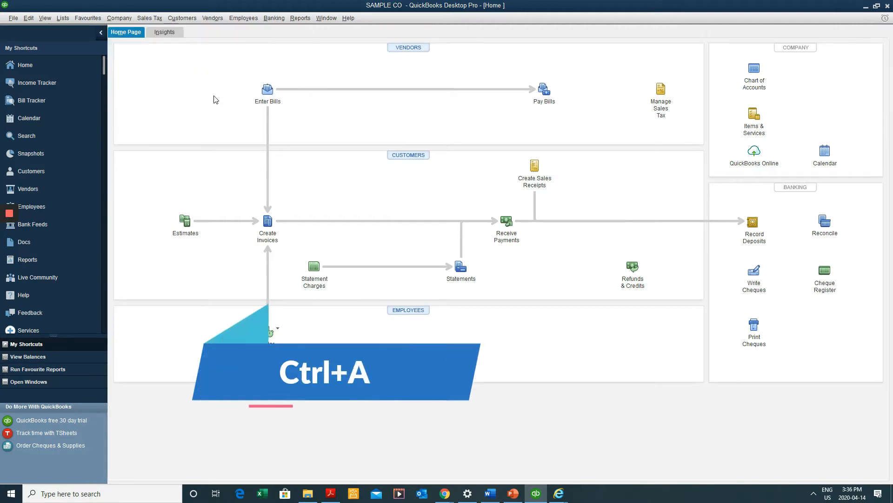
Open the Chart of Accounts with Ctrl+A and browse accounts such as PST Payable, Prepaid Insurance and Opening Balance Equity
key(ctrl+a)
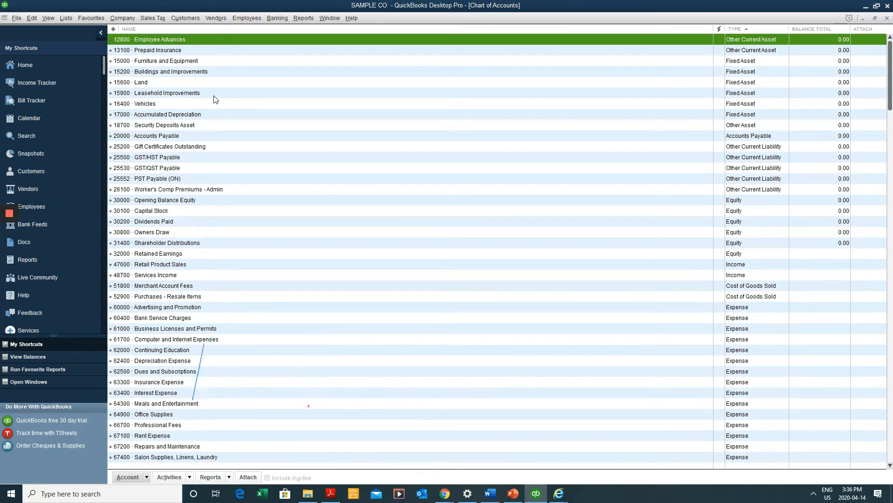
click(272, 180)
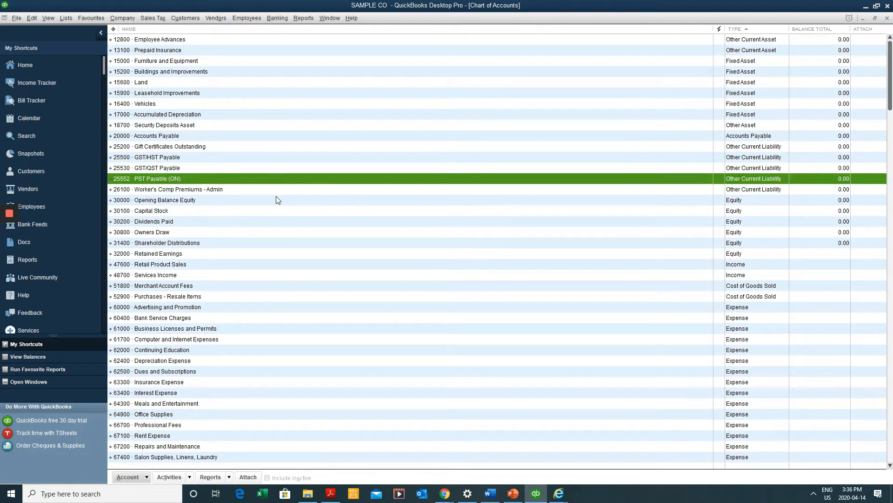
scroll(235, 129, down, 2)
scroll(234, 125, up, 2)
click(179, 52)
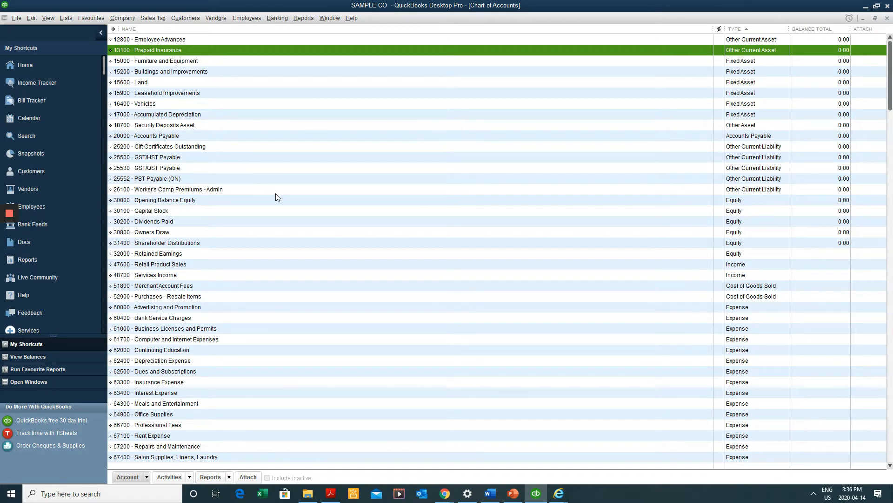
scroll(295, 187, down, 2)
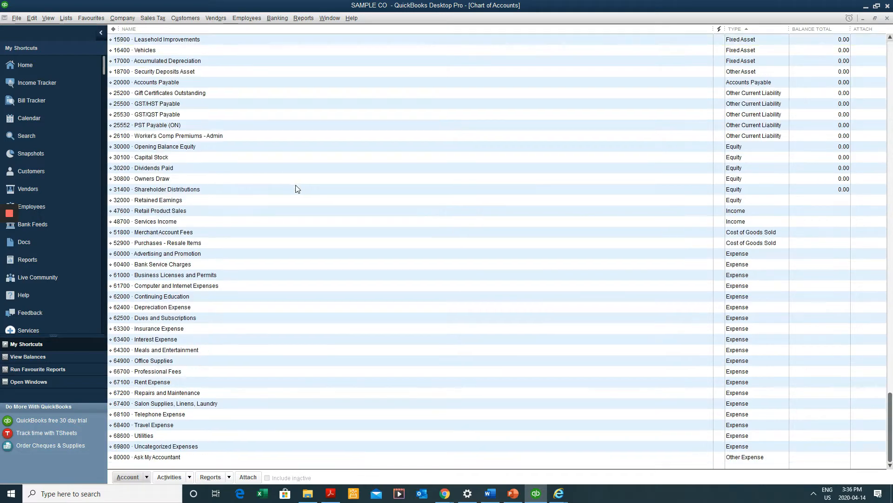
scroll(305, 174, up, 2)
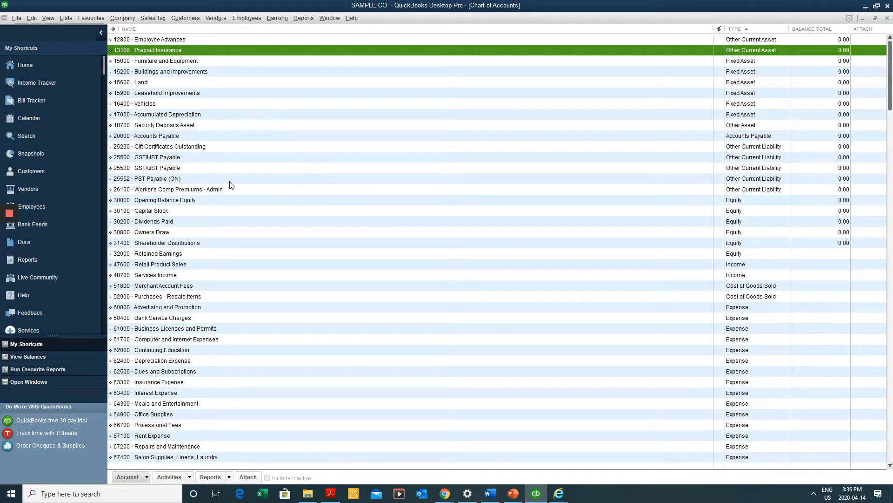
click(249, 201)
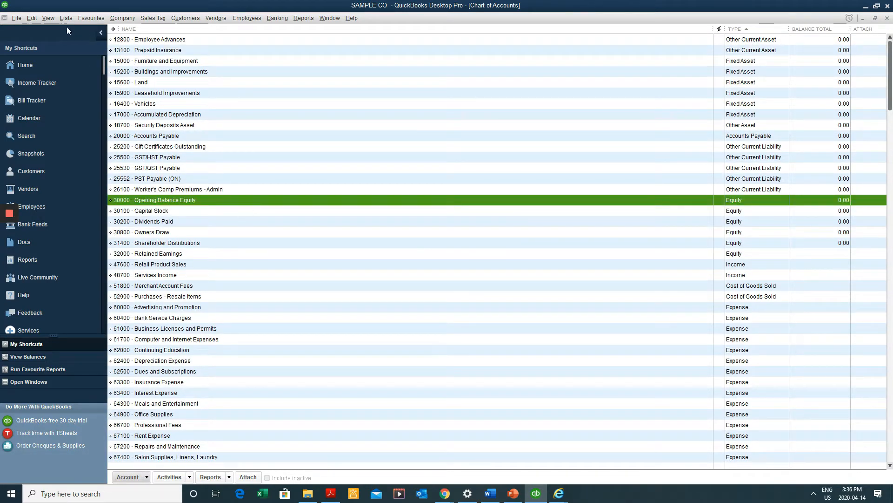
click(32, 19)
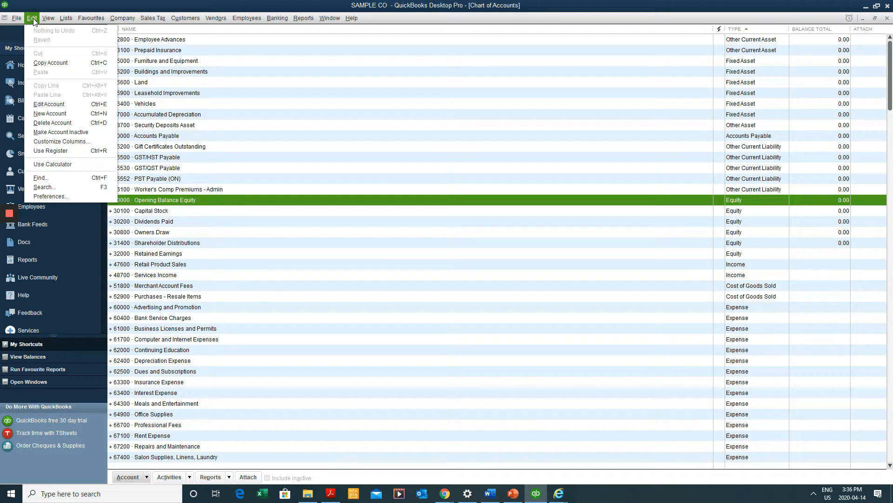
Turn off account numbers in the company-wide Accounting preferences
click(74, 197)
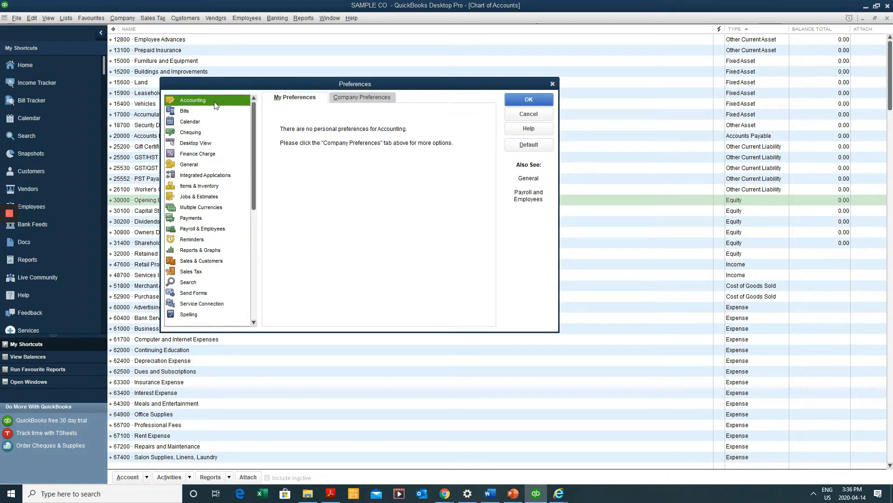
click(191, 122)
click(191, 165)
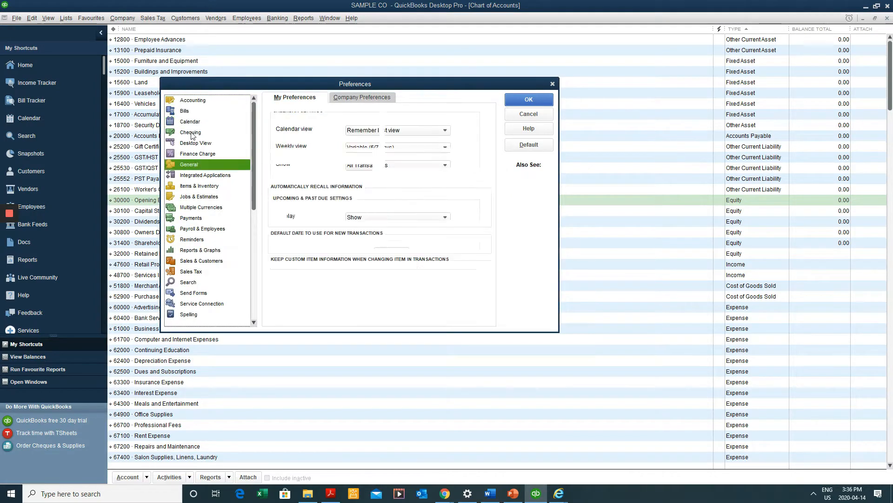
click(193, 100)
click(376, 98)
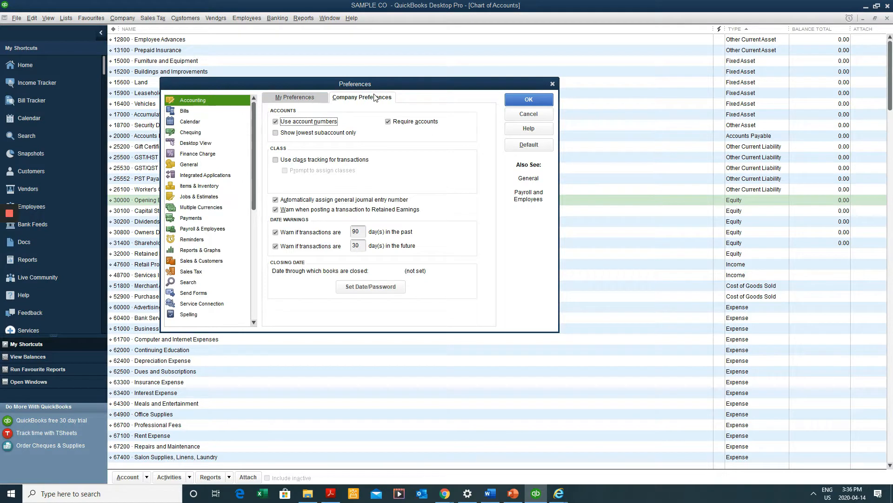
click(282, 123)
click(512, 101)
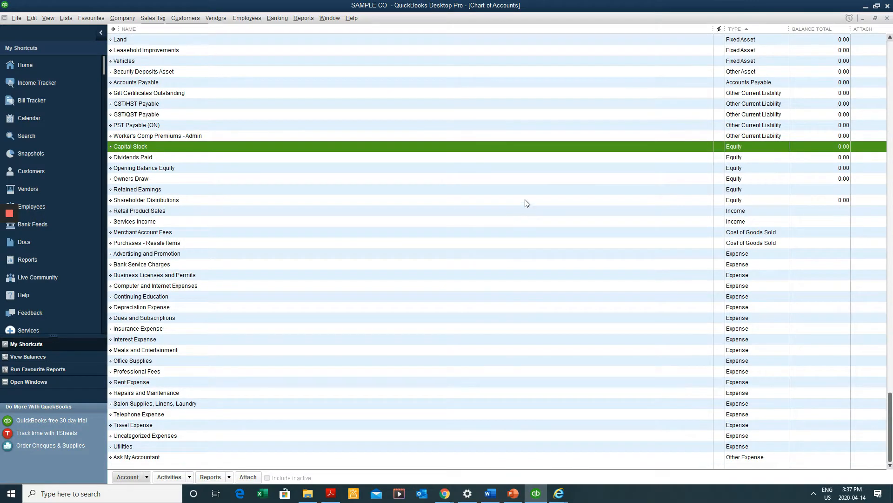
scroll(526, 194, down, 2)
Turn account numbers back on so accounts like 62400 Depreciation Expense show numbers
click(31, 18)
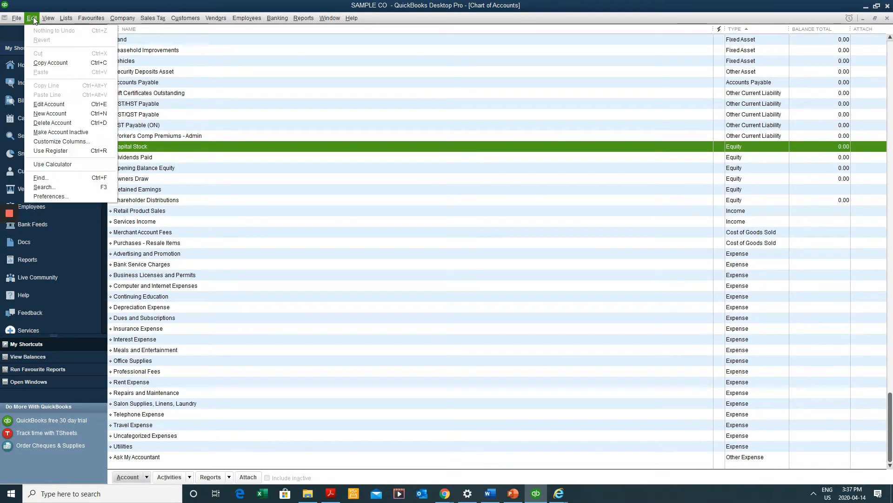
click(69, 196)
click(354, 99)
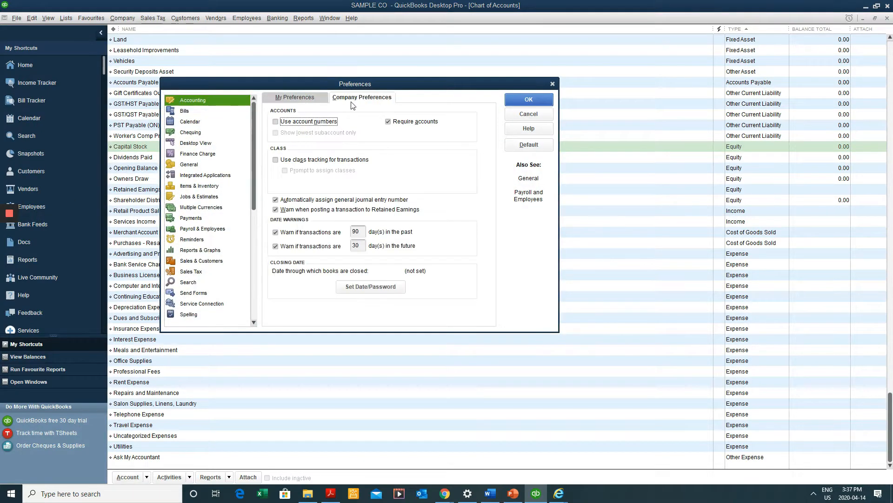
click(306, 122)
click(541, 99)
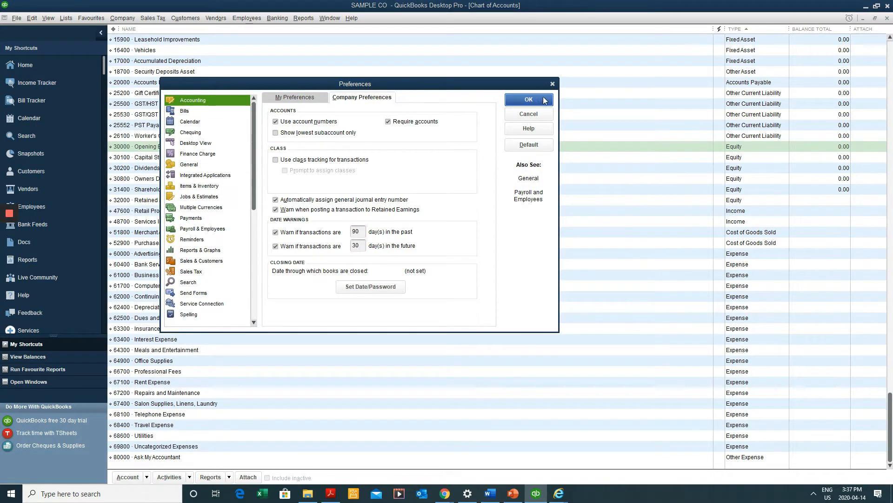
click(352, 307)
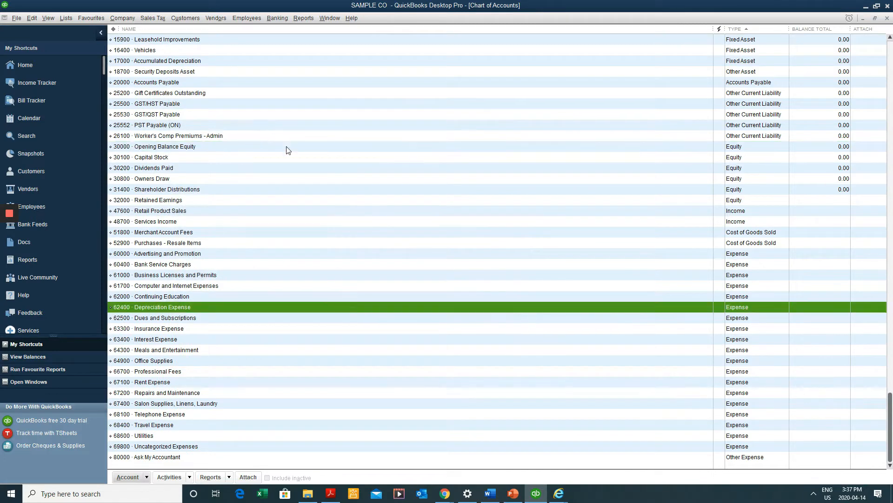
scroll(326, 168, up, 3)
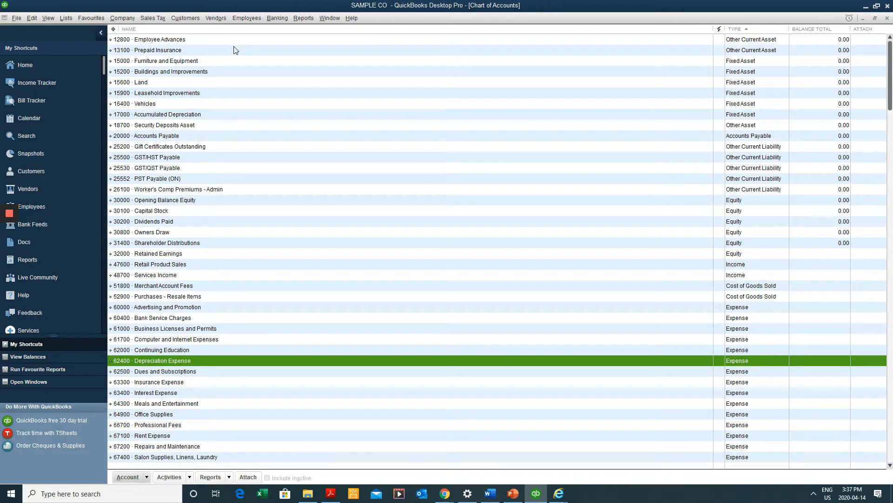
click(234, 58)
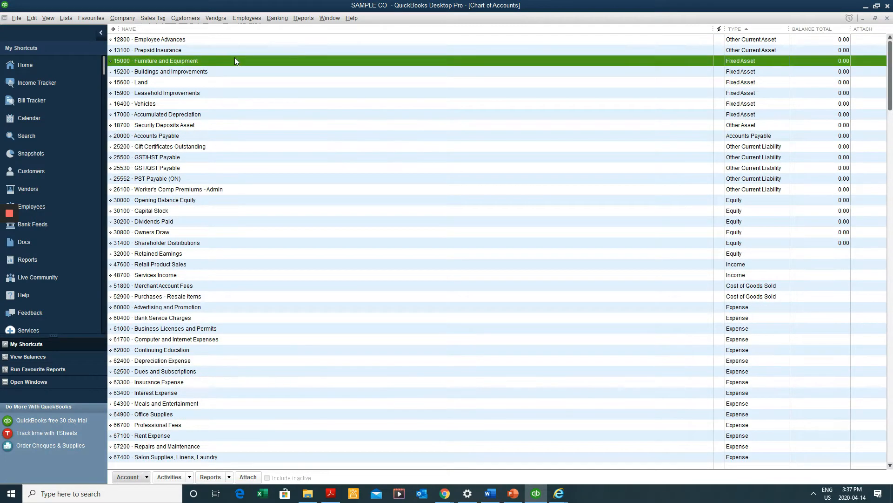
click(223, 96)
click(213, 113)
click(206, 71)
click(206, 51)
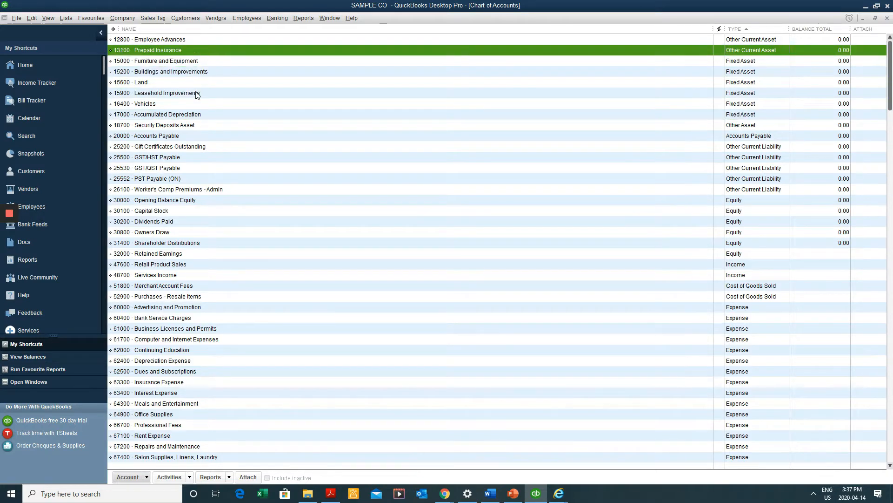
click(198, 94)
click(200, 61)
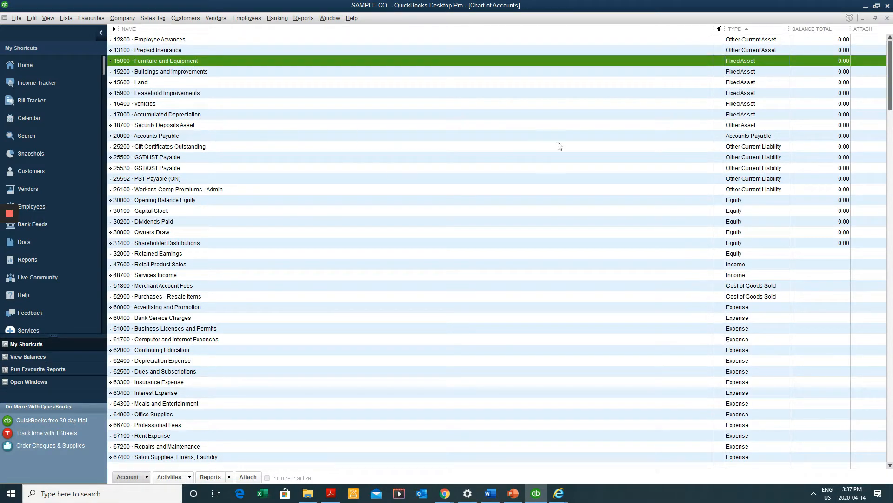
click(519, 159)
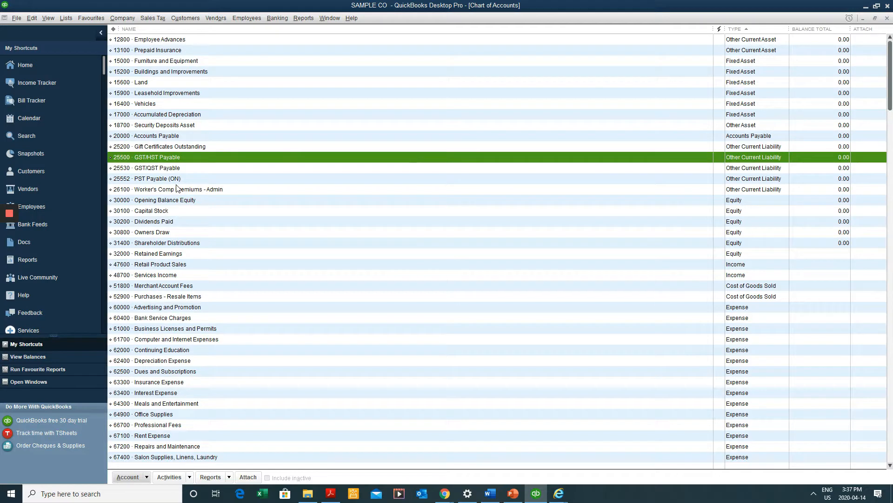
click(281, 232)
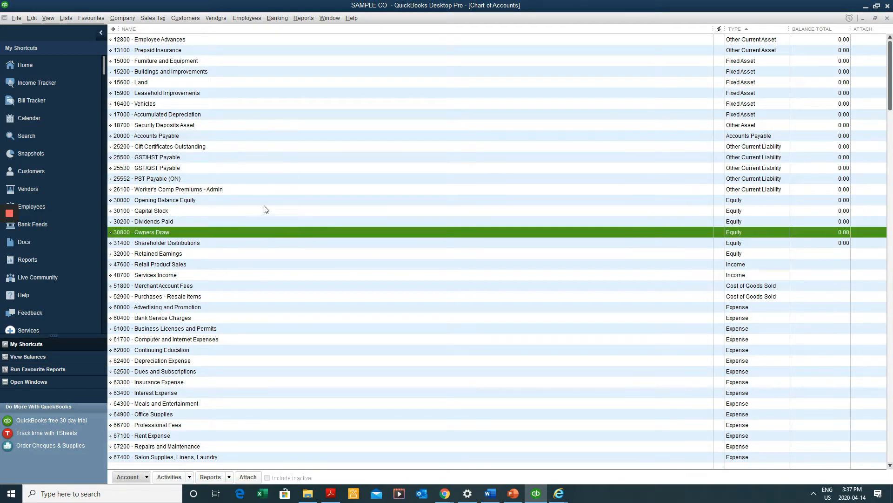
click(735, 265)
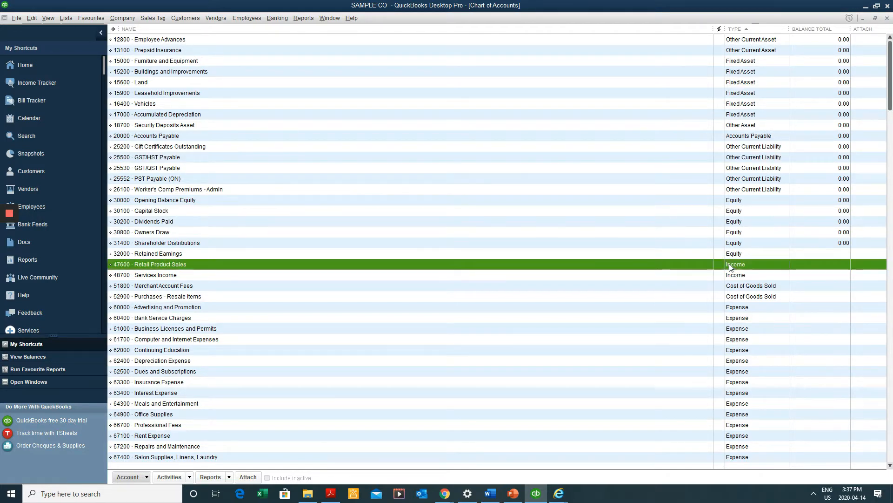
click(164, 296)
scroll(278, 228, down, 2)
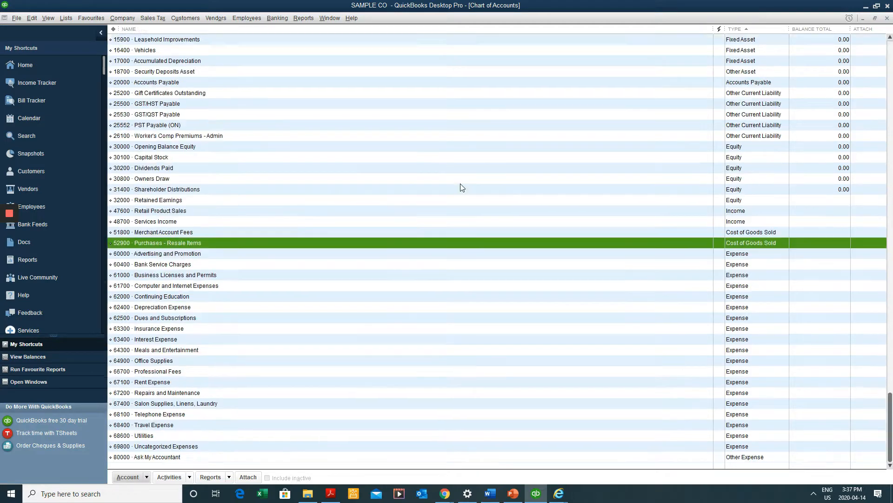
click(260, 329)
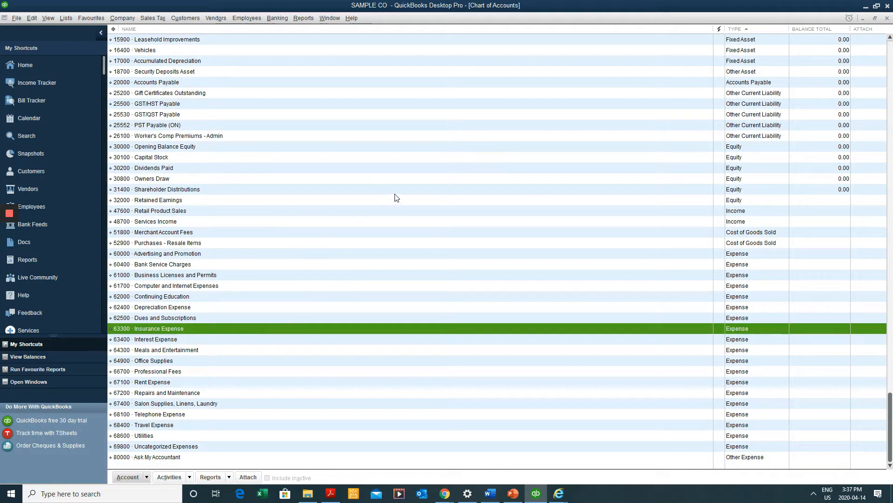
scroll(540, 175, up, 2)
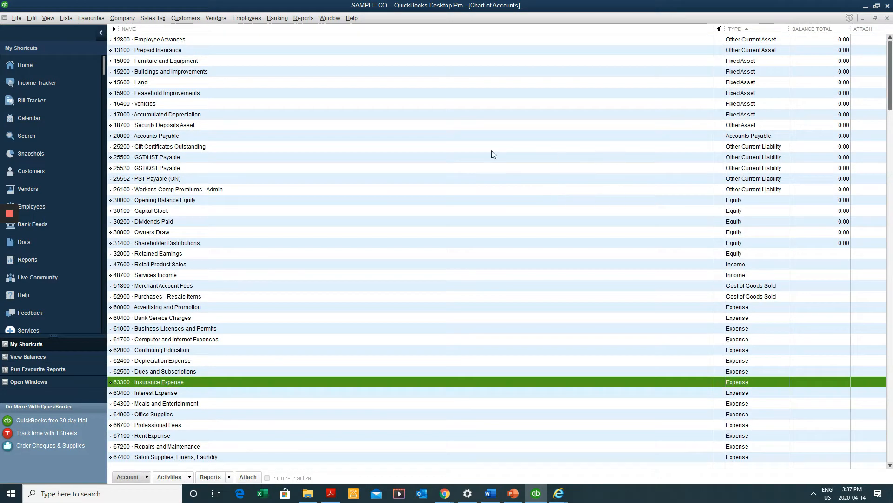
scroll(423, 193, down, 2)
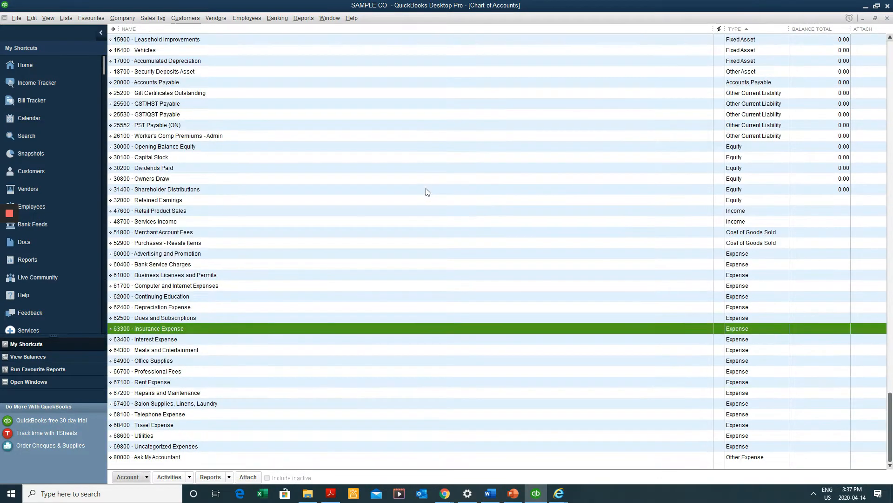
click(209, 458)
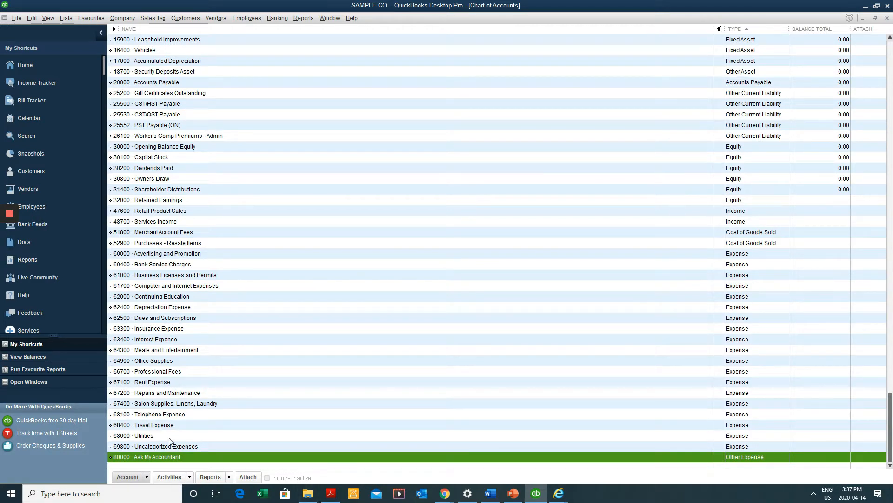
Edit the Ask My Accountant account, change its number from 80000 to 99999, and save
right_click(181, 455)
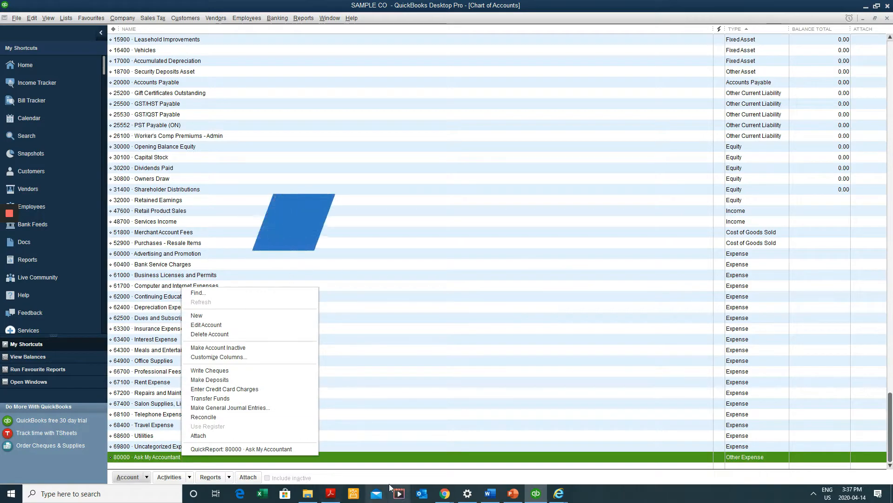
click(225, 324)
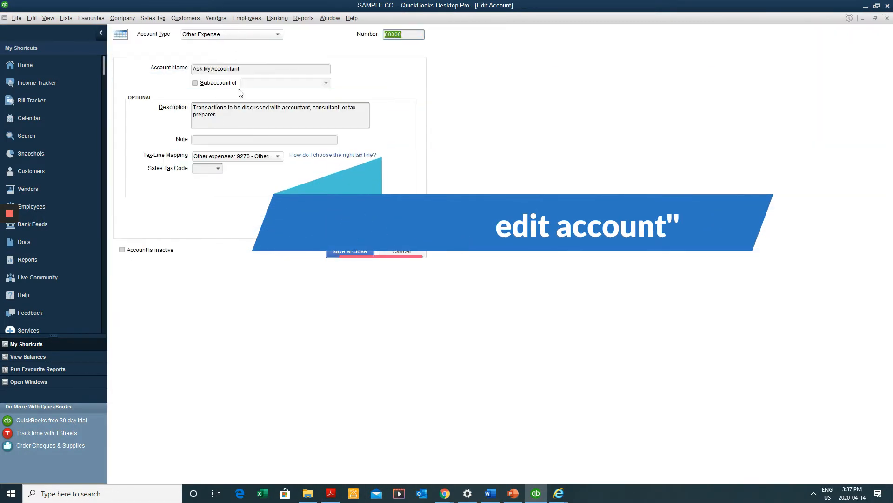
drag(391, 34, 413, 34)
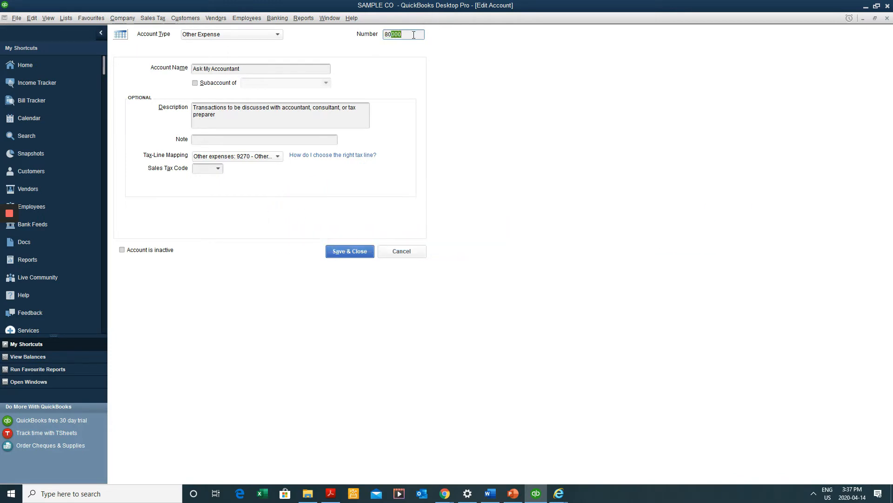
double_click(414, 35)
text(99999)
click(350, 251)
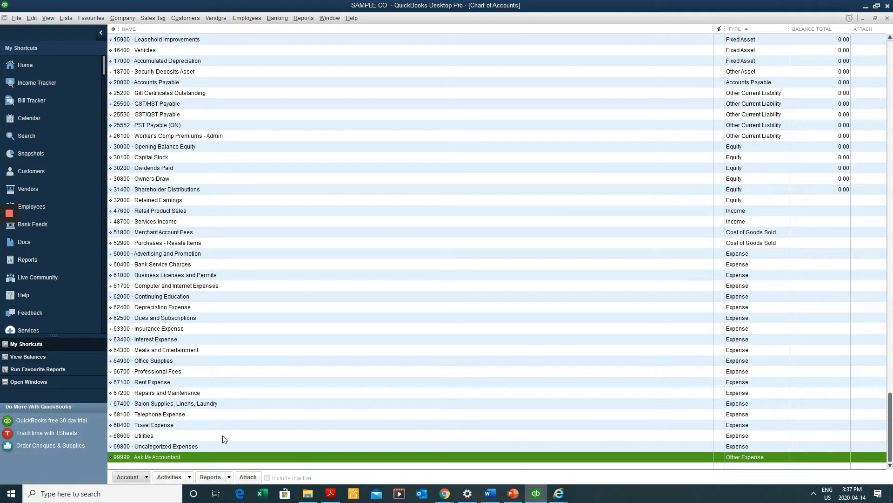
click(32, 17)
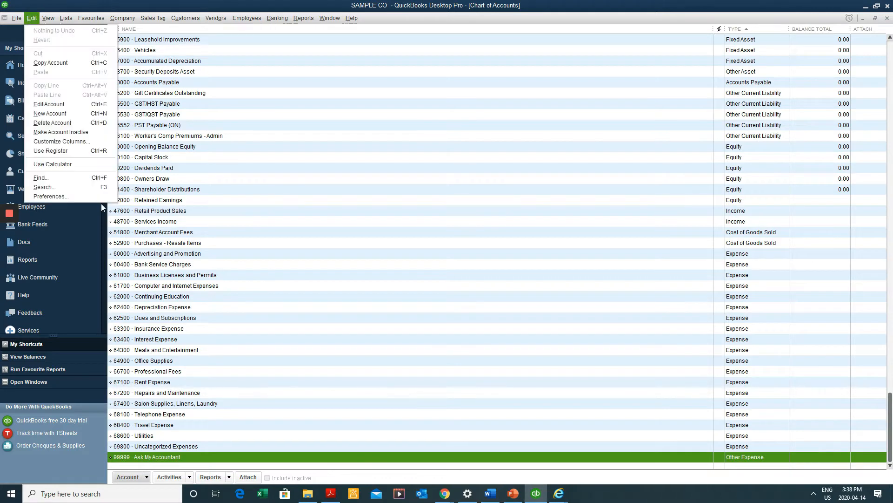
Clear 'Use account numbers' in the Accounting company preferences and confirm with OK
click(93, 197)
click(344, 99)
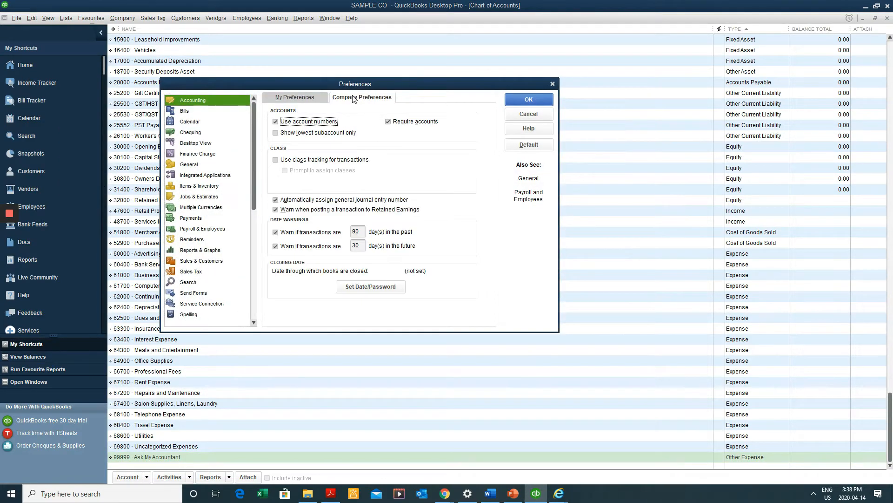
click(307, 122)
click(529, 100)
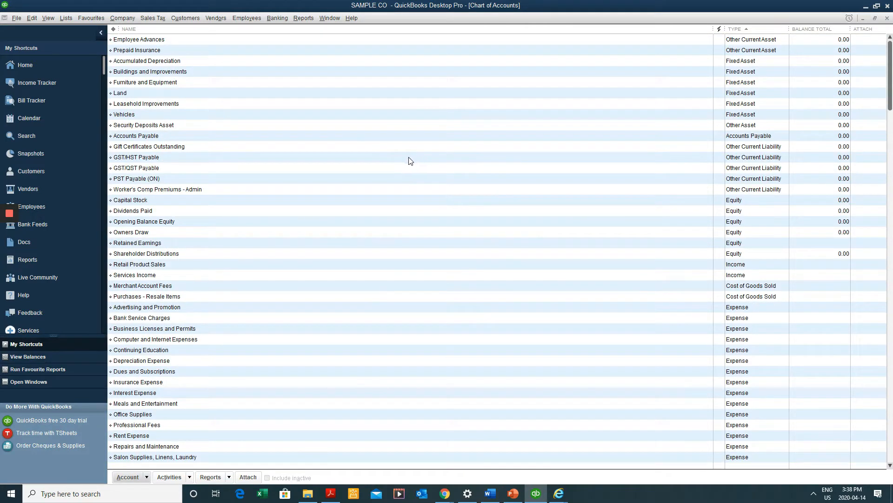
click(380, 147)
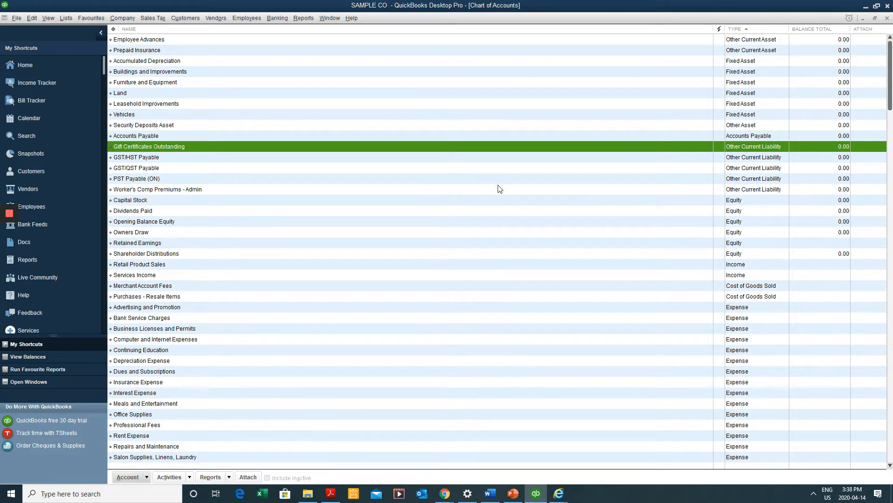
scroll(500, 189, down, 2)
Create Bank account TD BANK described as BANK ACCOUNT, save it, and decline the bank feed setup
scroll(510, 344, up, 2)
right_click(330, 106)
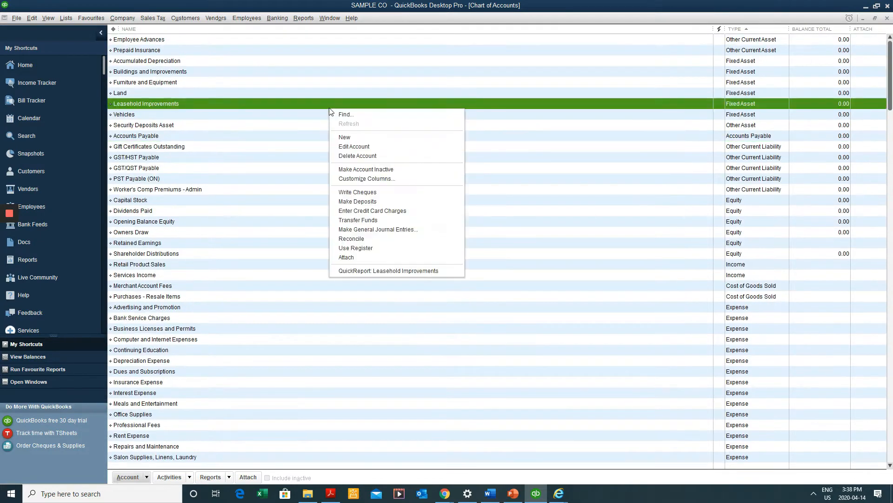
click(376, 138)
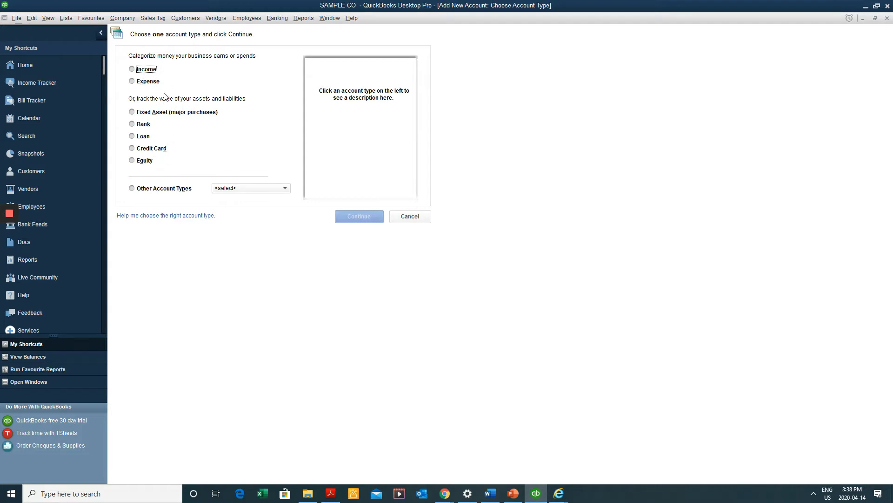
click(144, 124)
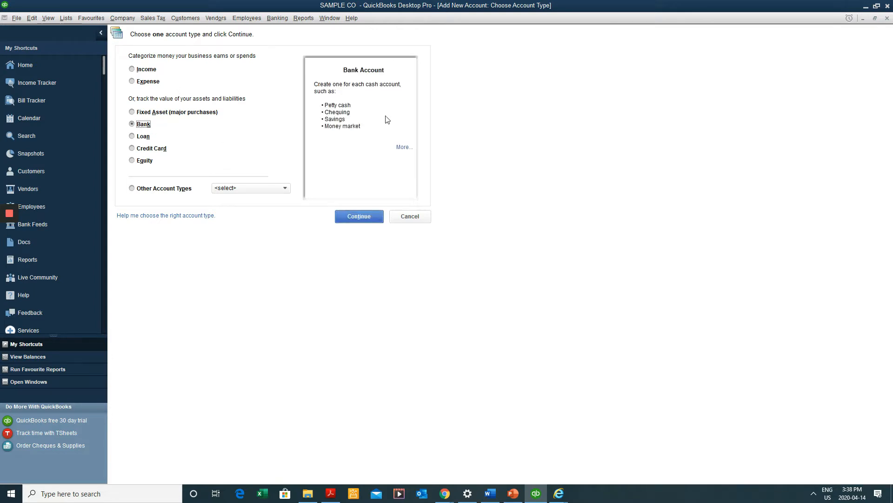
click(352, 216)
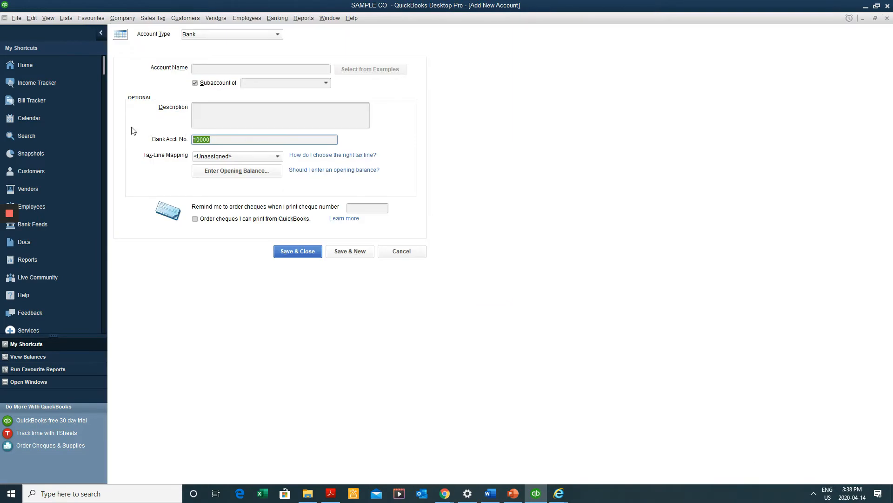
click(215, 69)
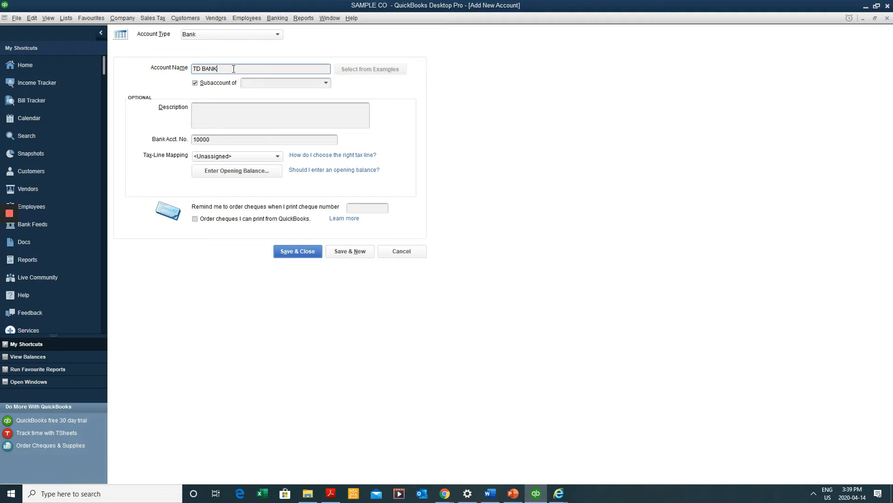
click(222, 116)
text(BANK ACCOUNT)
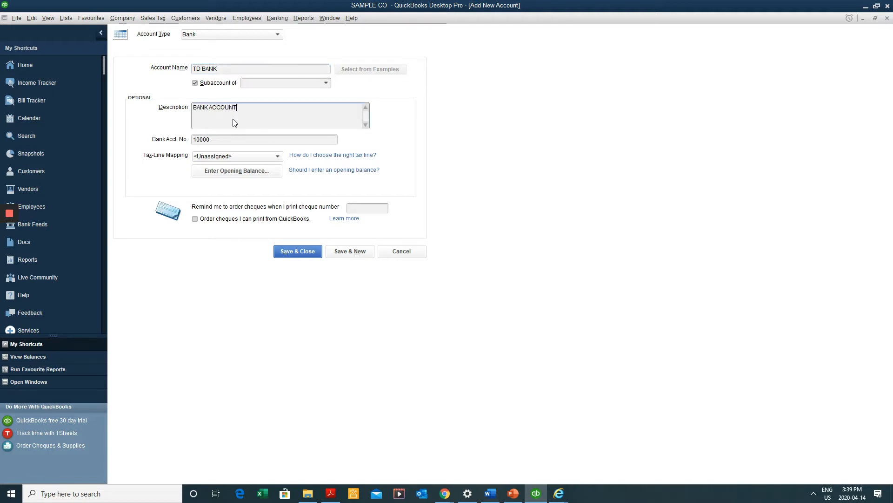
click(300, 250)
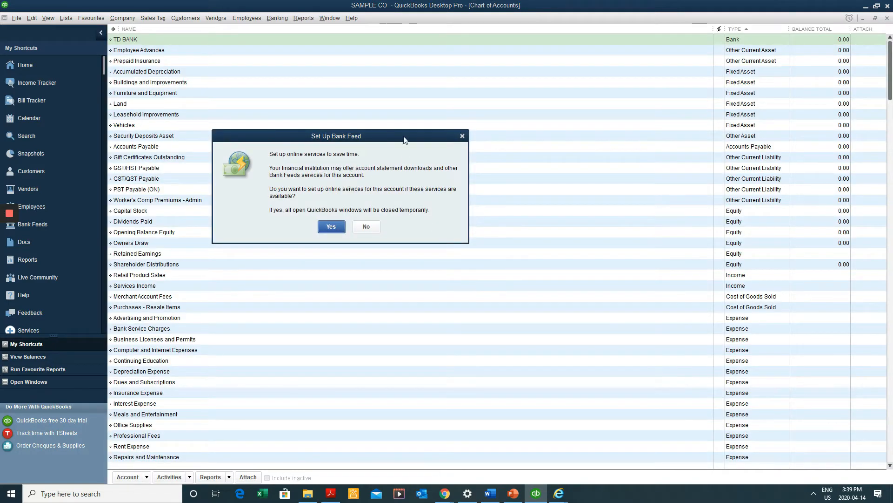
drag(403, 136, 394, 170)
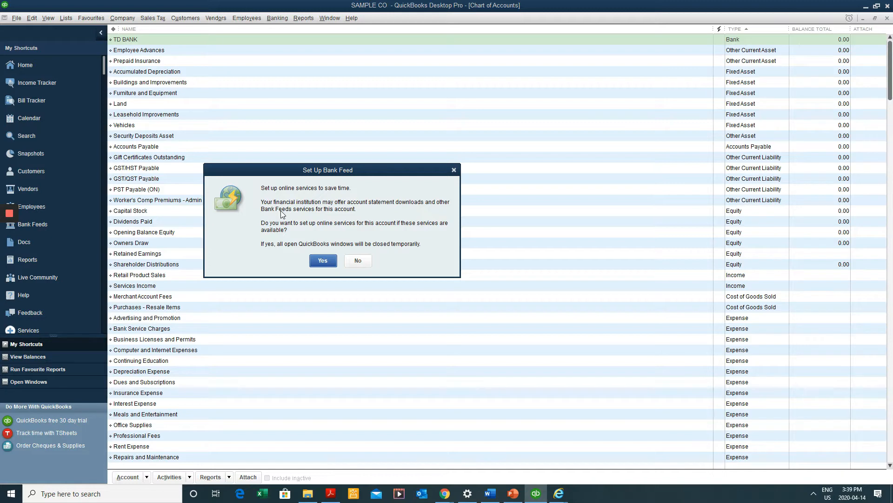
click(357, 260)
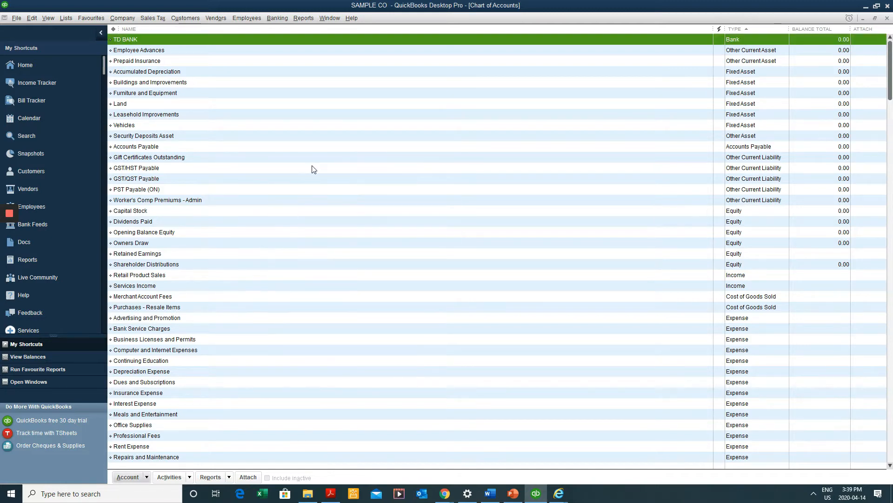
Start a new account of type Expense from the Chart of Accounts
click(353, 128)
scroll(466, 300, down, 2)
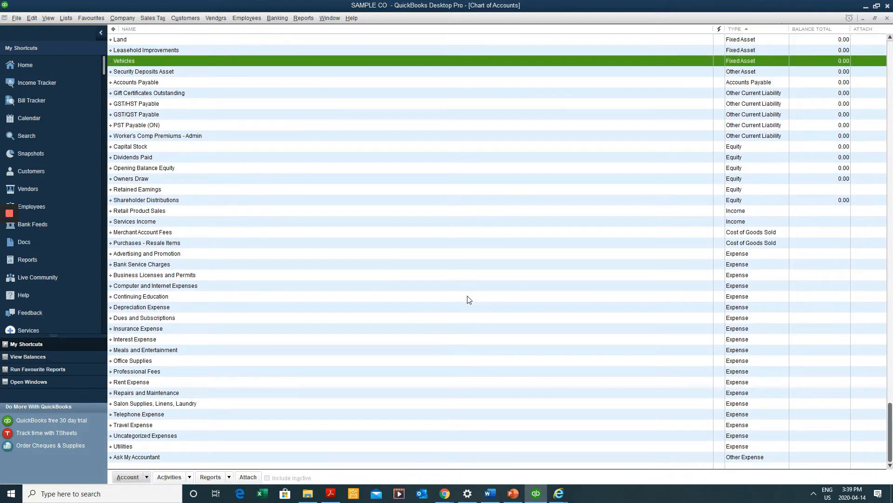
click(281, 349)
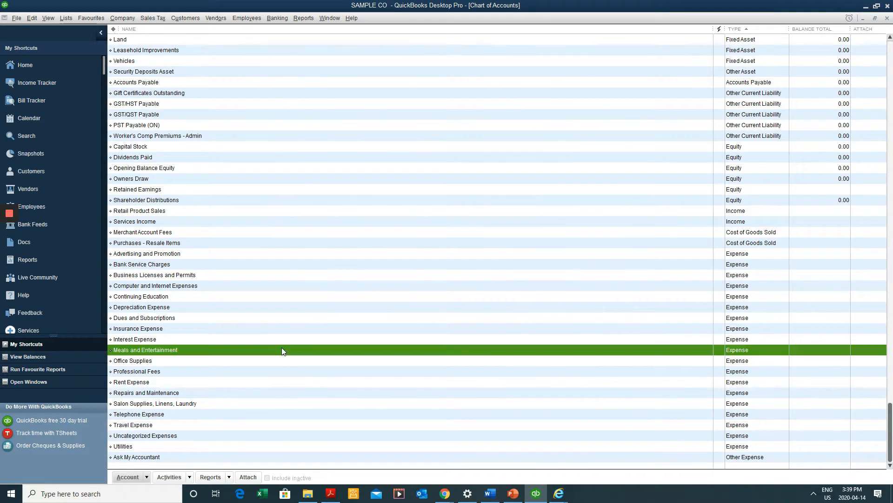
right_click(268, 328)
click(297, 357)
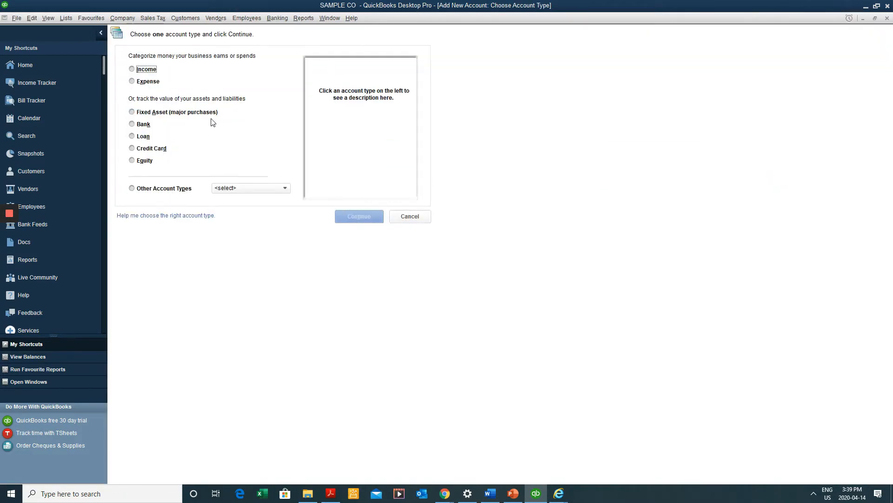
click(139, 82)
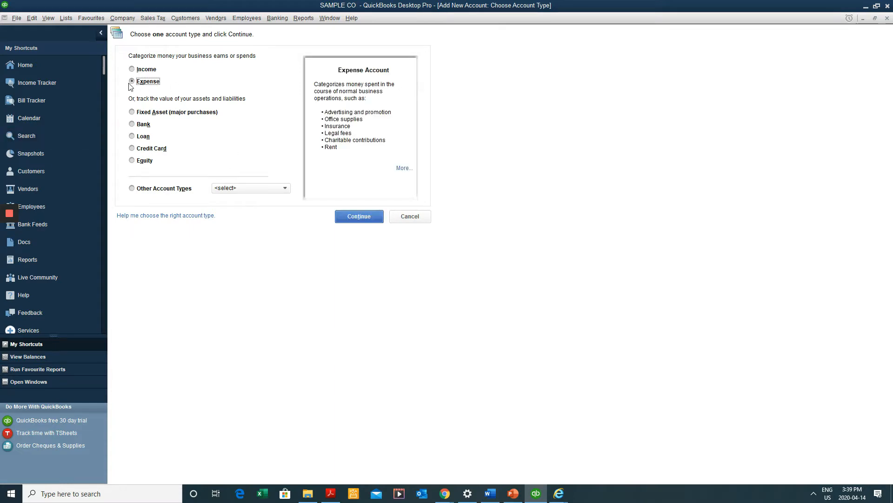
click(359, 216)
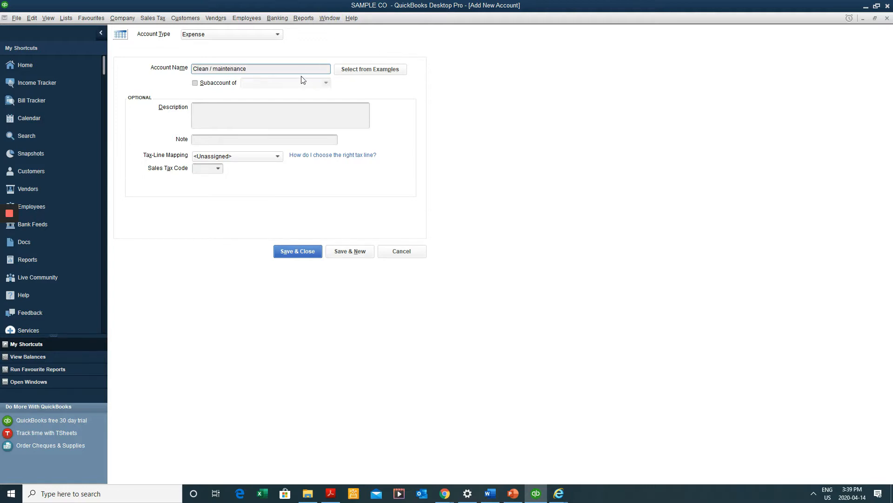
Name the account Cleaning Expense, paste the same text as its description, and save
drag(302, 71, 79, 33)
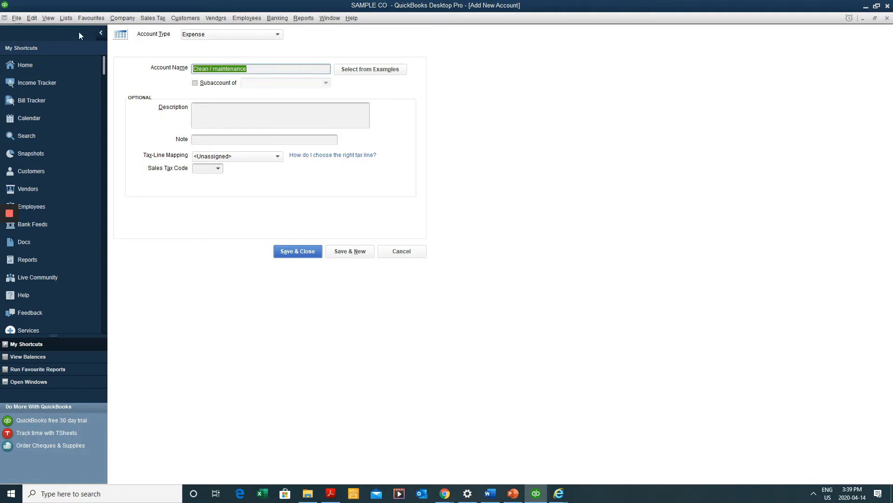
click(207, 68)
text(ing)
drag(286, 69, 216, 67)
key(BackSpace)
key(shift+Left)
key(shift+Left)
key(shift+Left)
key(shift+Left)
key(shift+Left)
key(shift+Left)
key(shift+Left)
key(shift+Left)
key(shift+Left)
key(shift+Left)
key(shift+Left)
key(shift+Left)
key(shift+Left)
key(shift+Left)
key(shift+Left)
key(ctrl+c)
key(Tab)
key(Tab)
key(Tab)
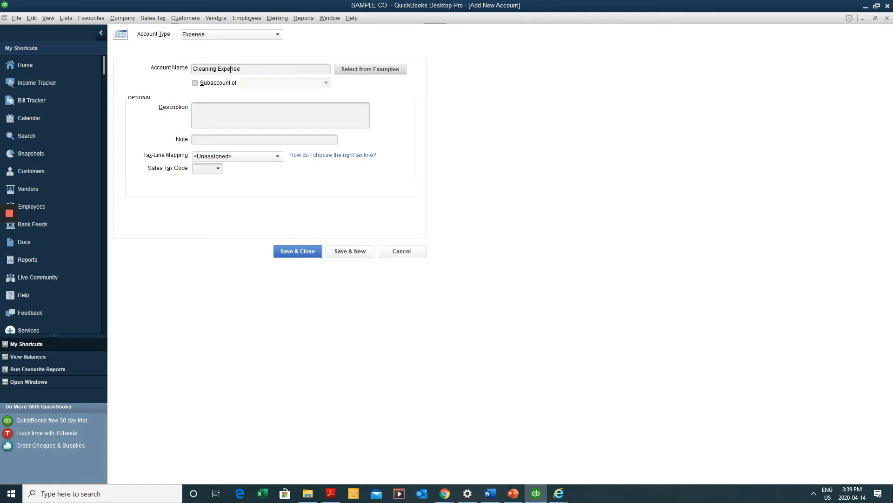
key(ctrl+v)
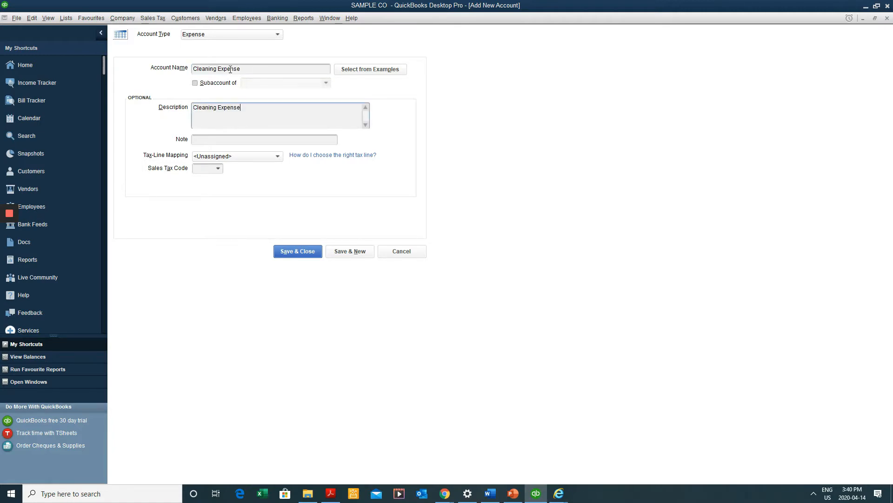
click(225, 141)
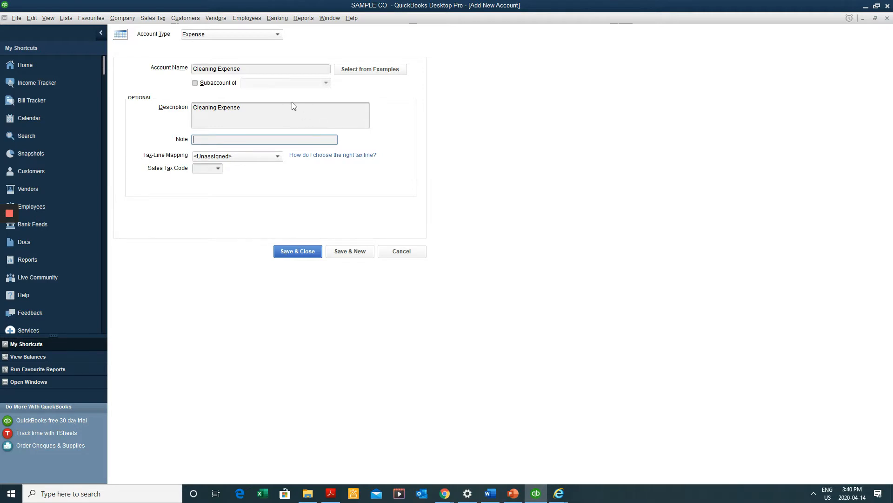
click(306, 252)
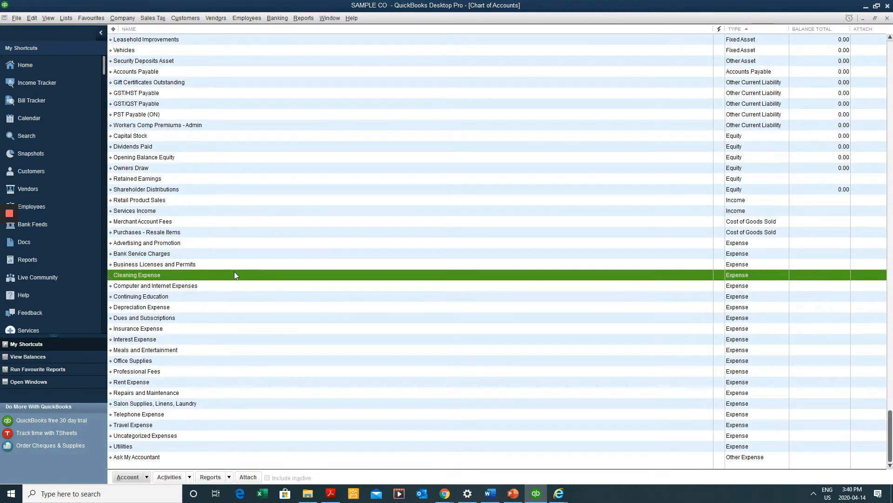
click(244, 250)
Create an Other Current Asset account named Prepaids and save it
scroll(296, 237, up, 3)
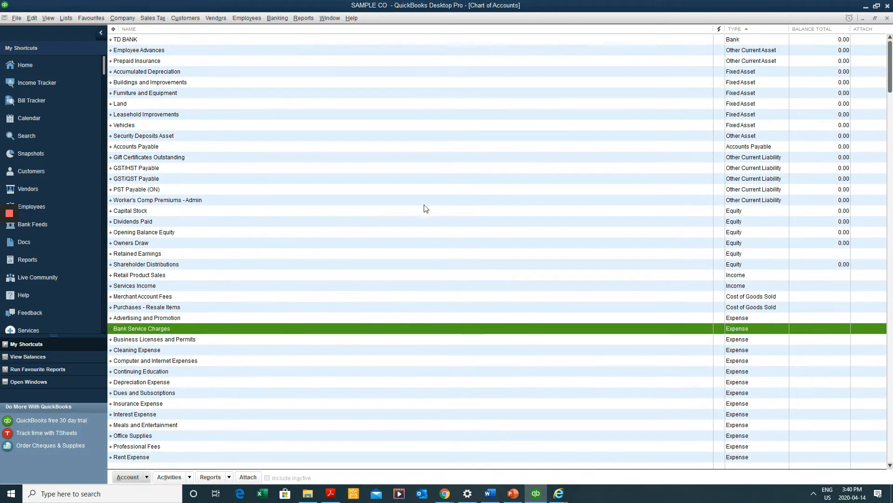
right_click(359, 146)
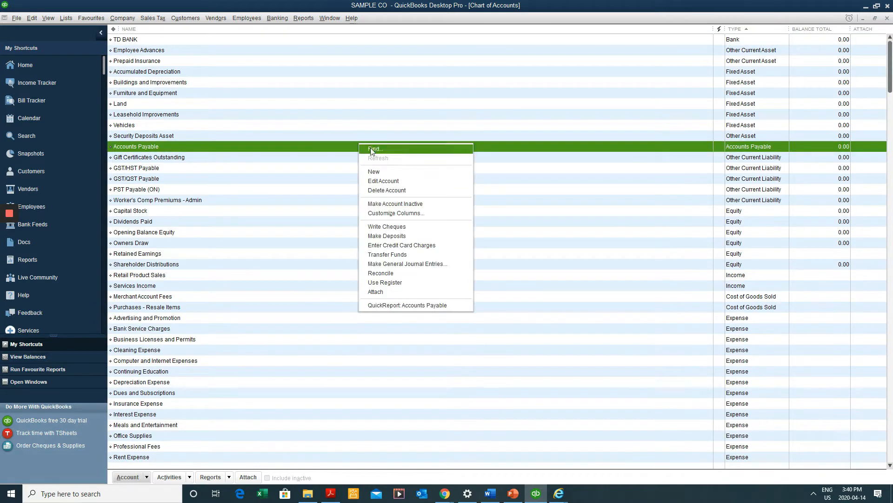
click(383, 174)
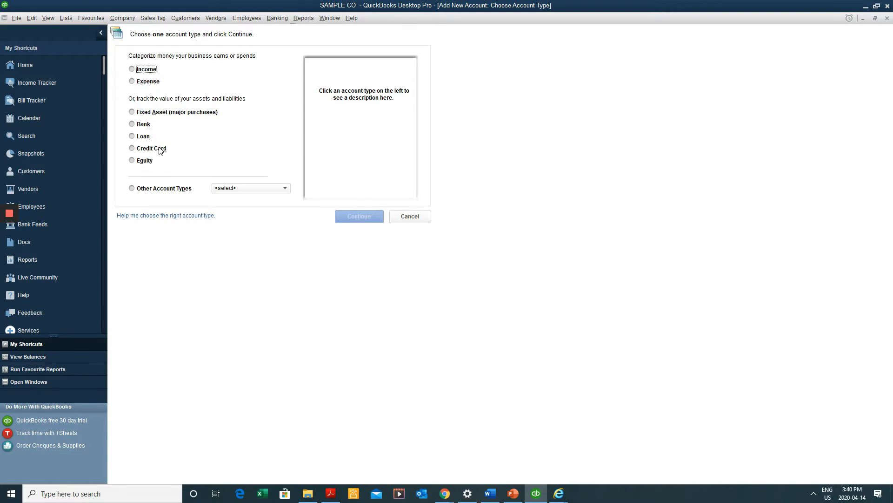
click(158, 191)
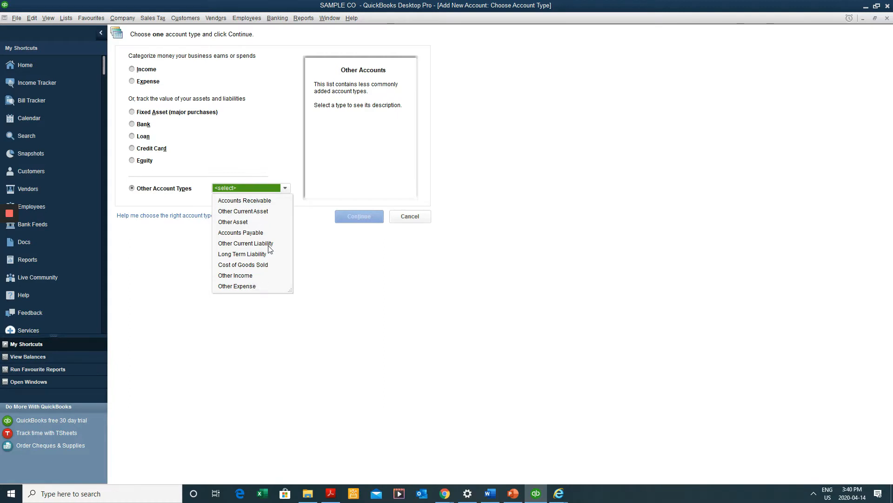
click(265, 212)
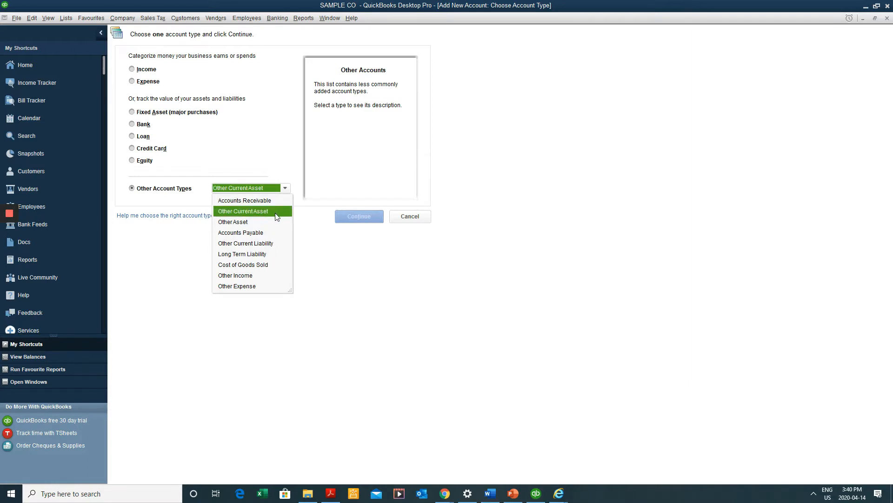
click(275, 213)
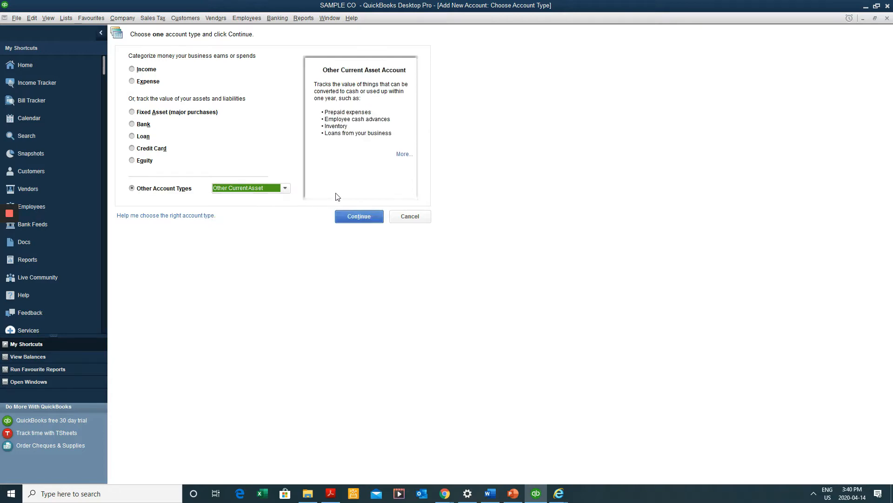
click(350, 217)
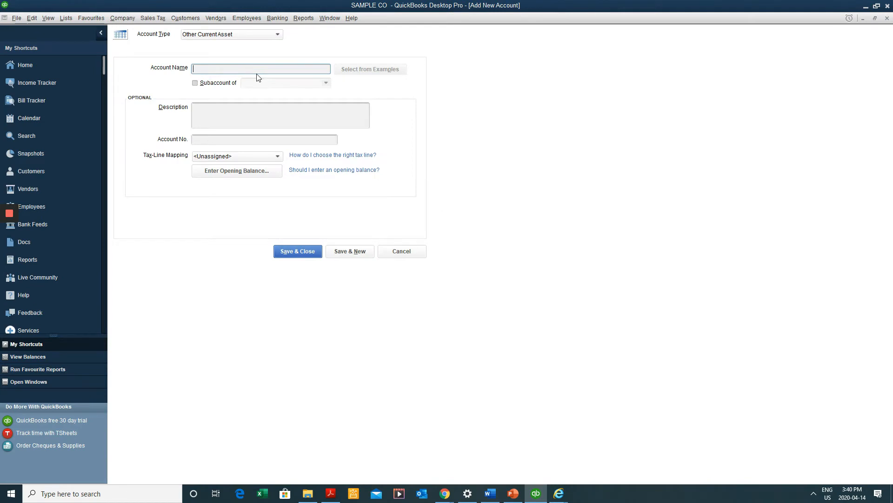
text(Prepaids)
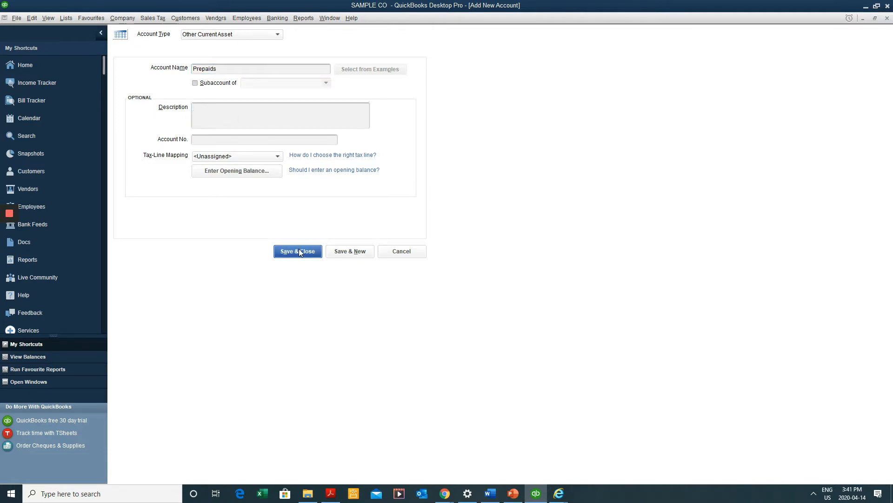
click(300, 252)
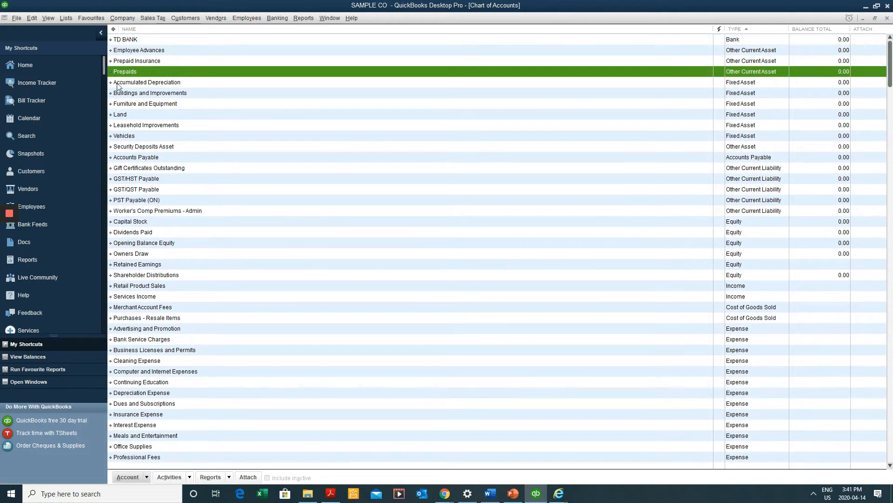
Edit the Prepaids account, change its name to Prepaid Rent, and save
click(165, 60)
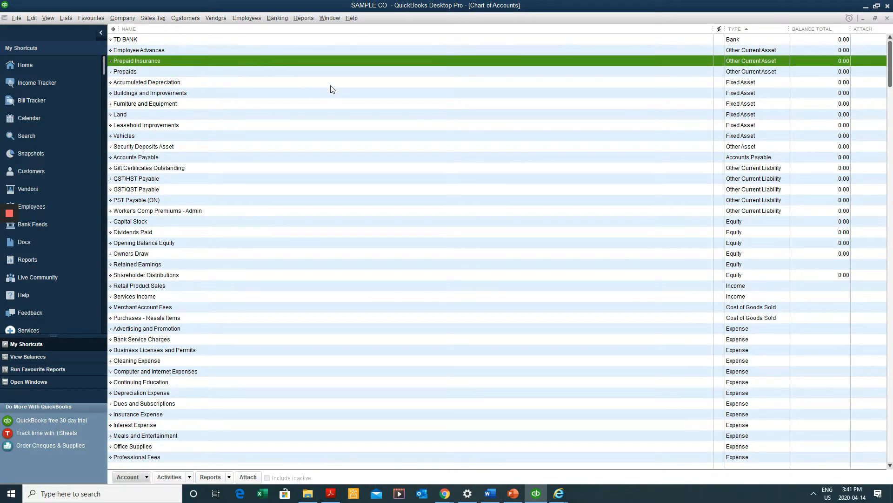
click(331, 72)
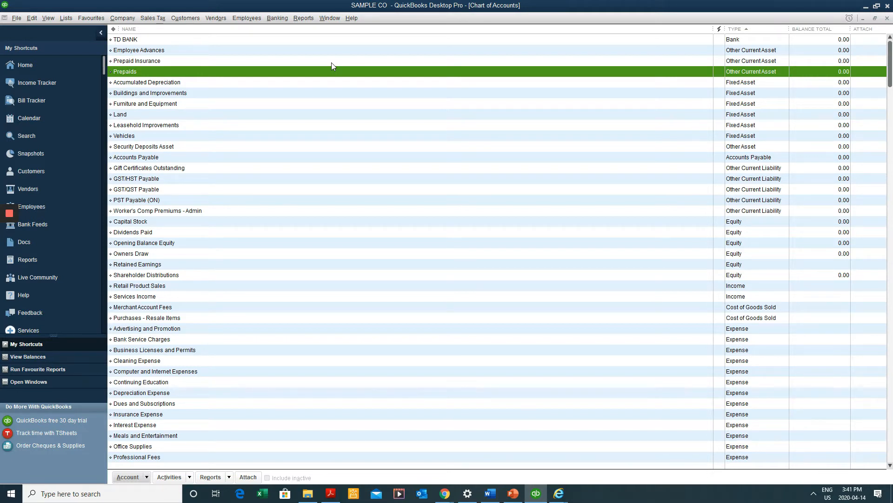
right_click(311, 68)
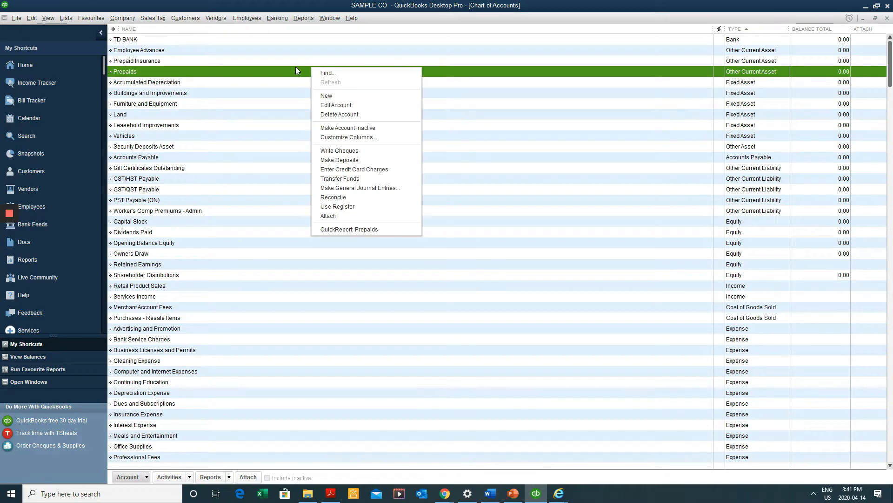
click(336, 104)
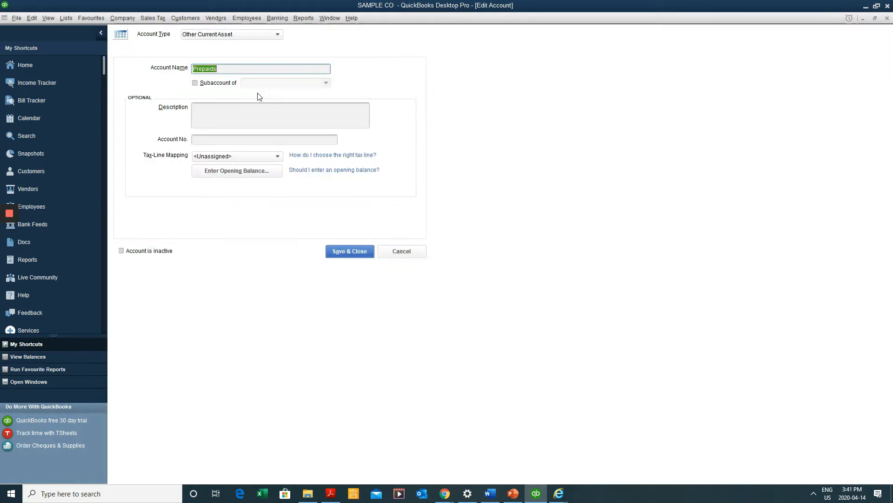
click(228, 70)
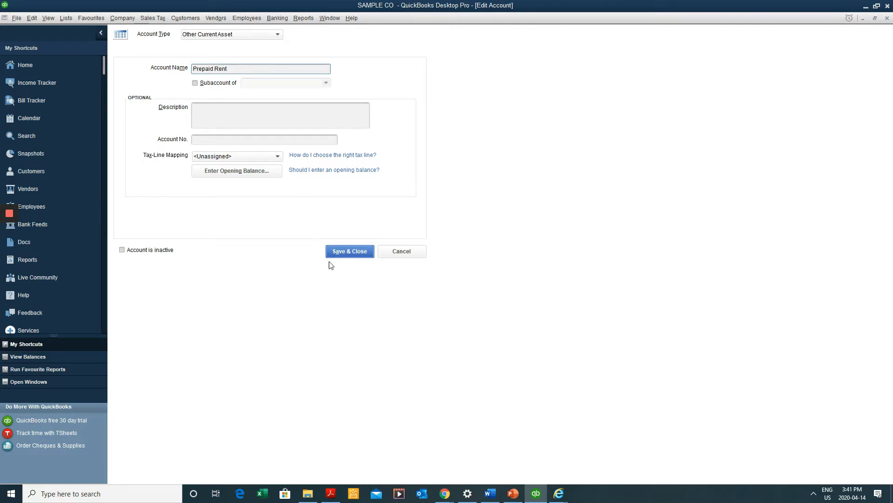
click(352, 252)
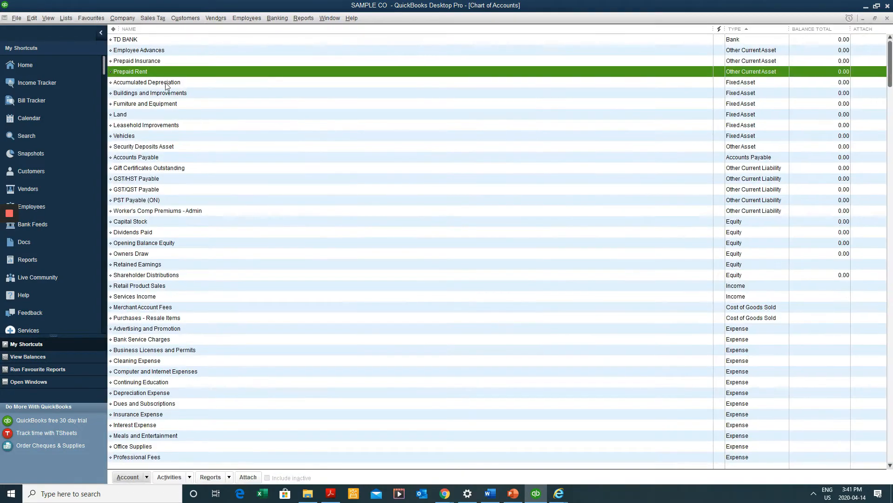
Start a new account of type Other Current Asset
right_click(166, 86)
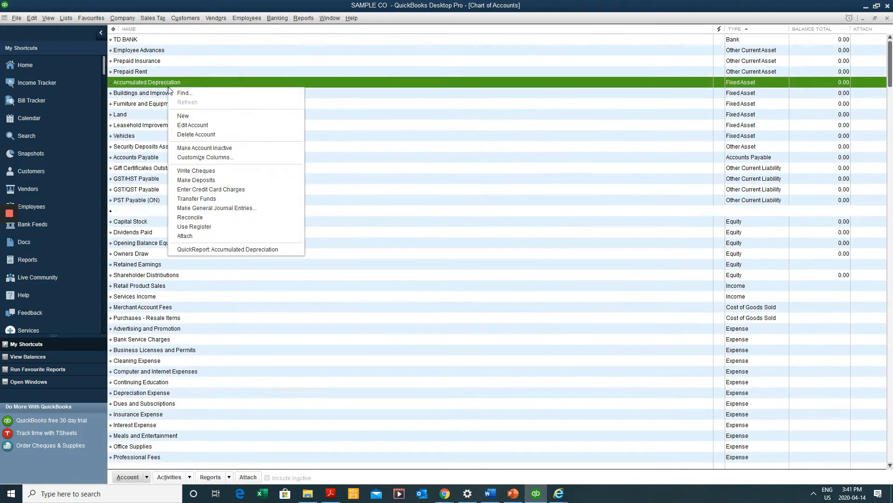
click(194, 120)
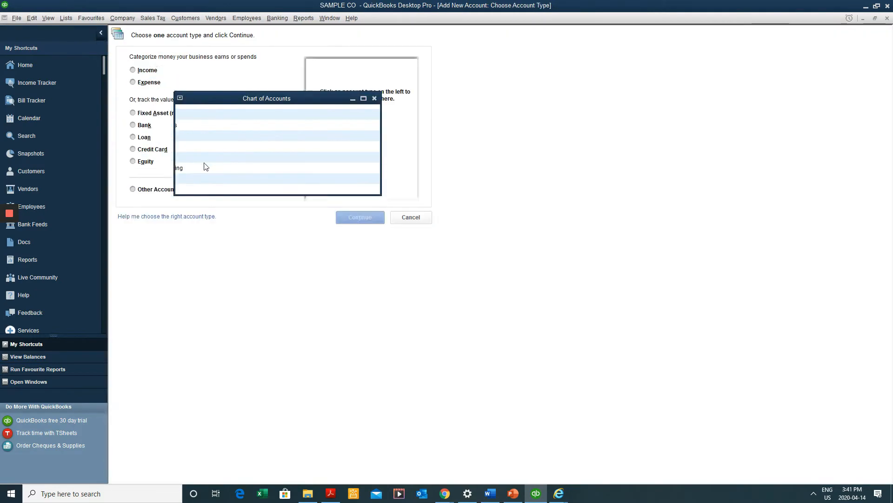
click(183, 189)
click(227, 193)
click(228, 194)
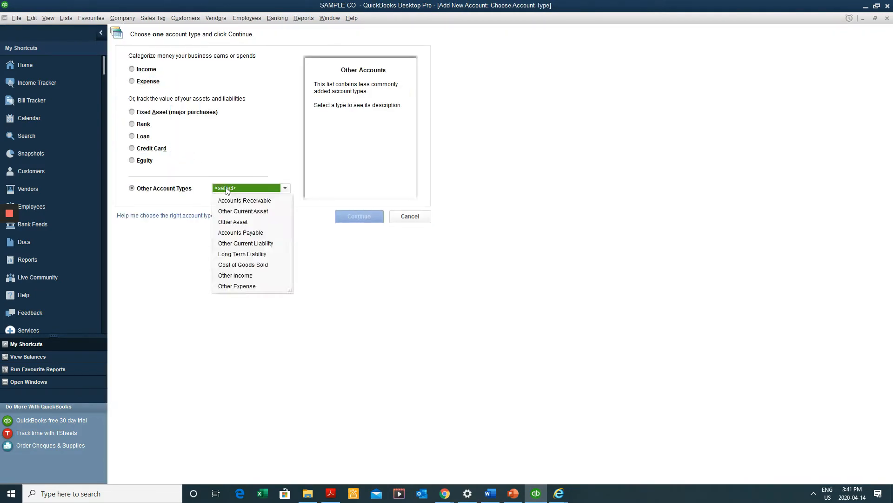
click(244, 208)
click(346, 217)
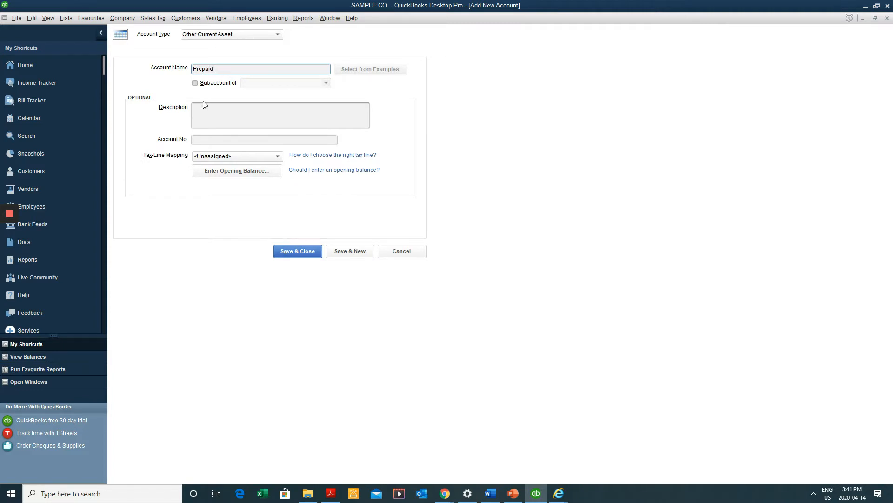
Name the account Prepaid, copy that name into Description, and save it
click(307, 252)
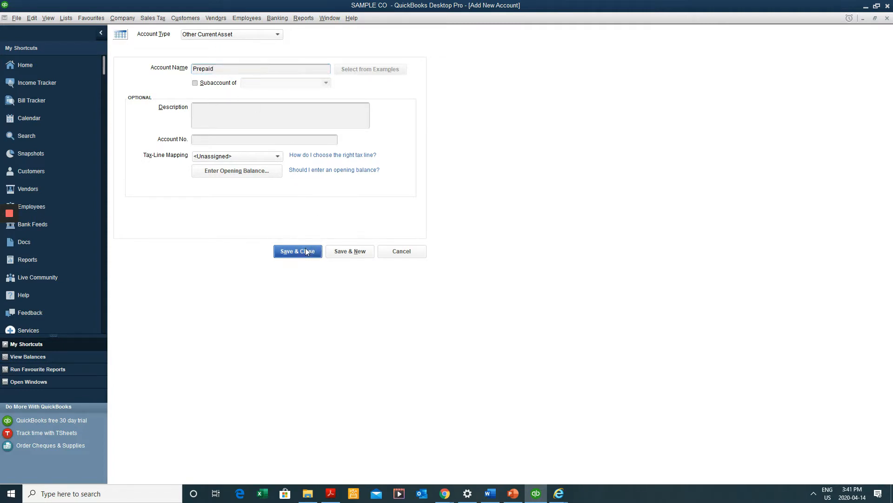
drag(229, 68, 188, 79)
key(ctrl+c)
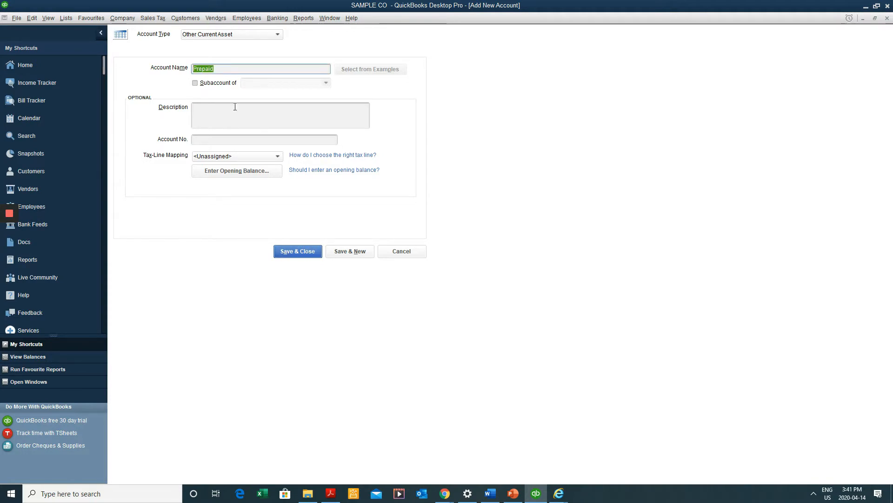
click(239, 121)
key(ctrl+v)
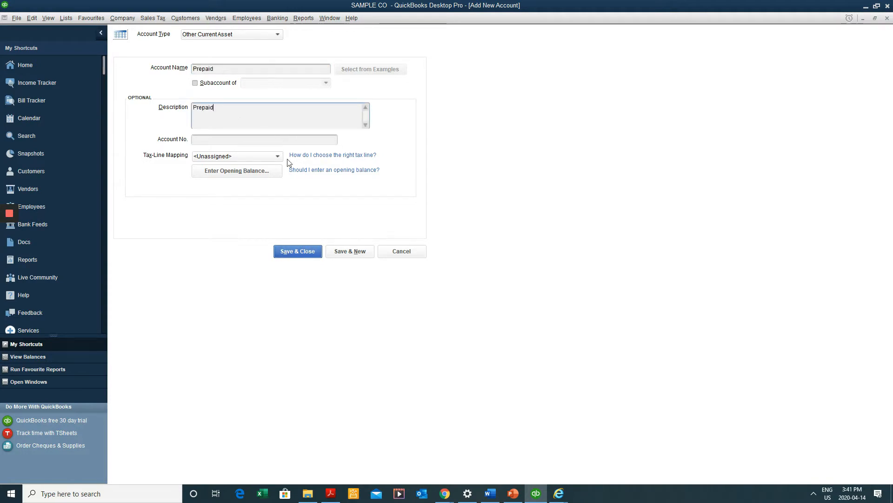
click(303, 255)
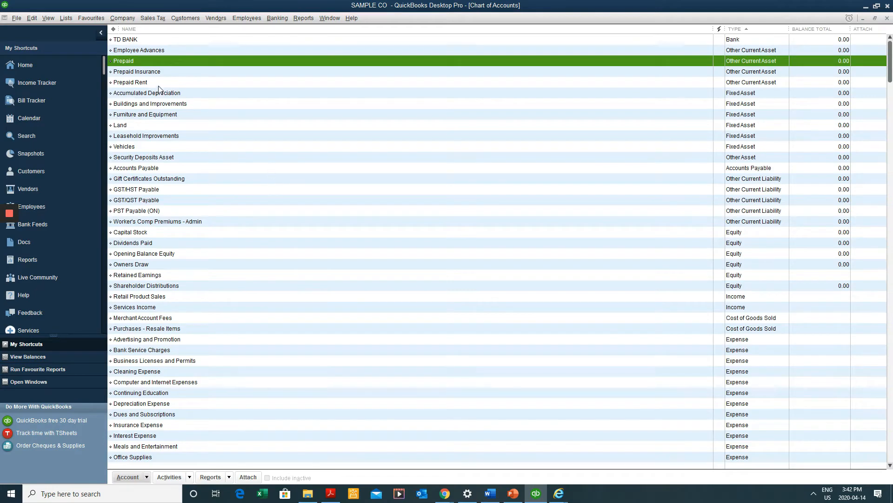
Compare Prepaid Insurance with Prepaid Rent, then open Prepaid Insurance for editing
click(160, 71)
click(165, 81)
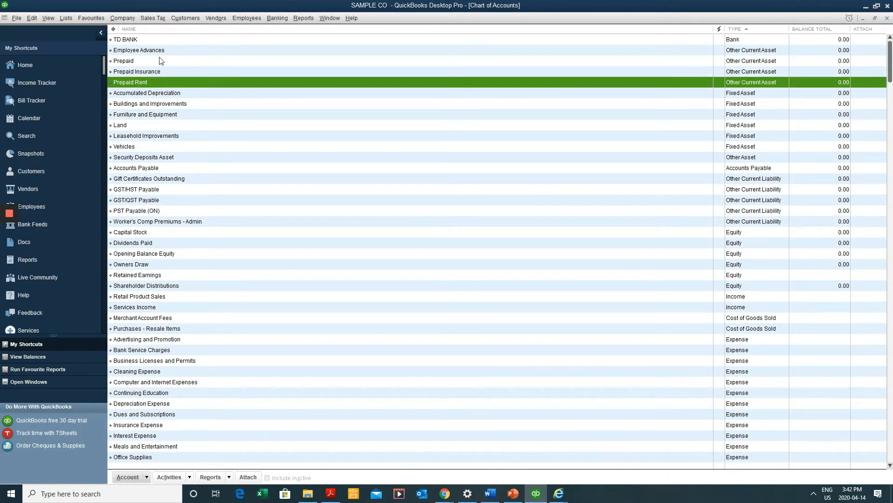
click(159, 71)
click(159, 82)
click(164, 70)
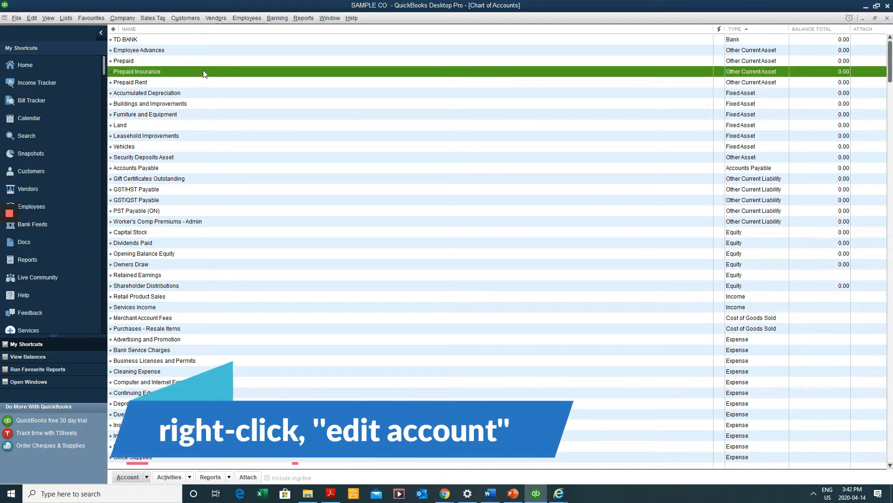
right_click(203, 72)
click(260, 103)
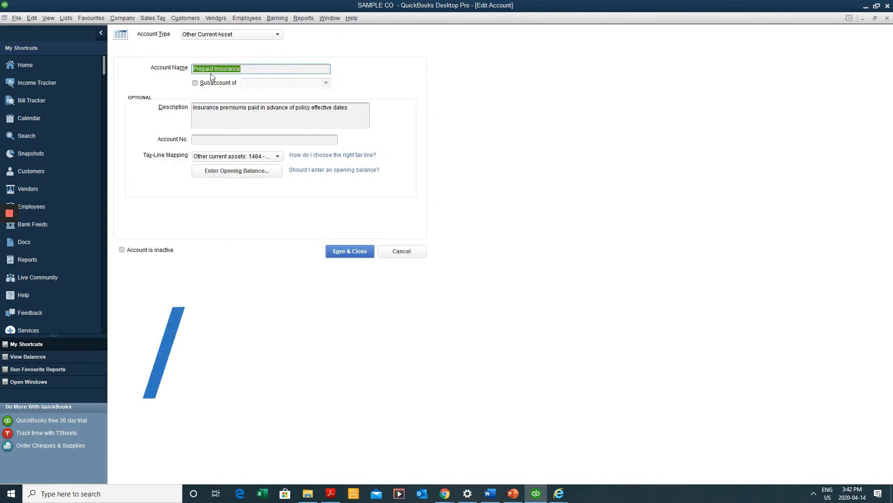
Tick Subaccount of, choose Prepaid as parent, and save Prepaid Insurance
click(195, 83)
click(325, 82)
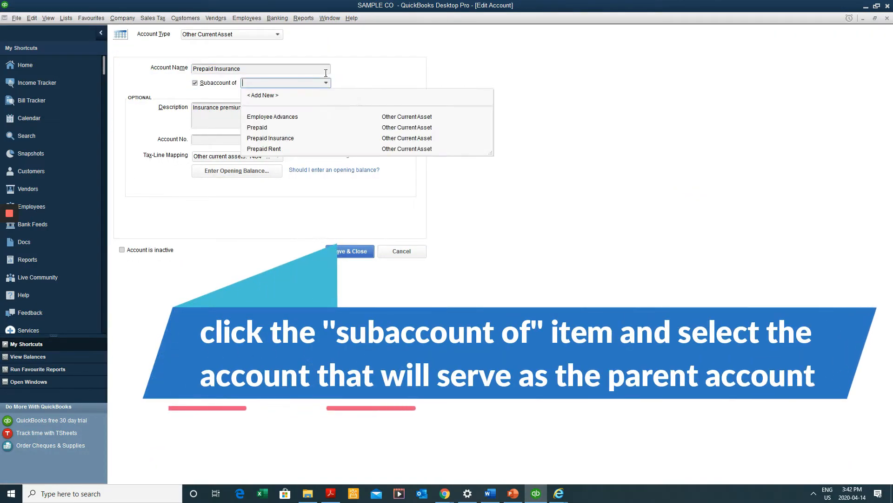
click(270, 127)
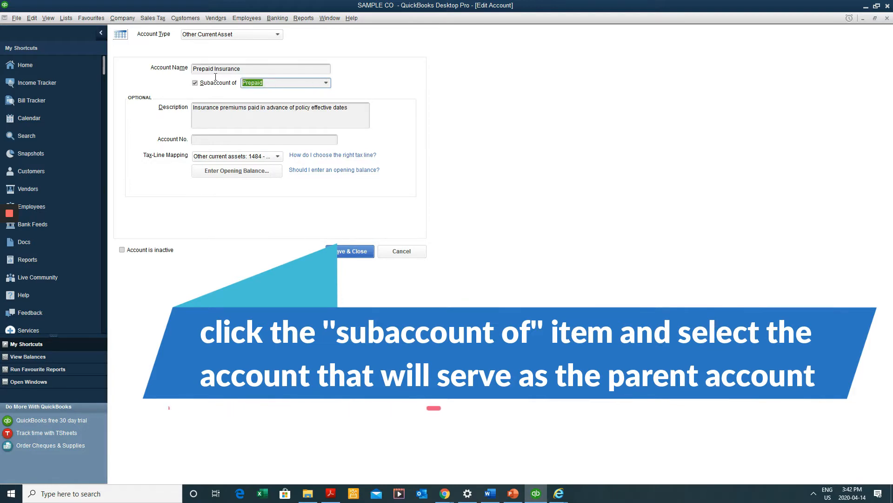
click(354, 251)
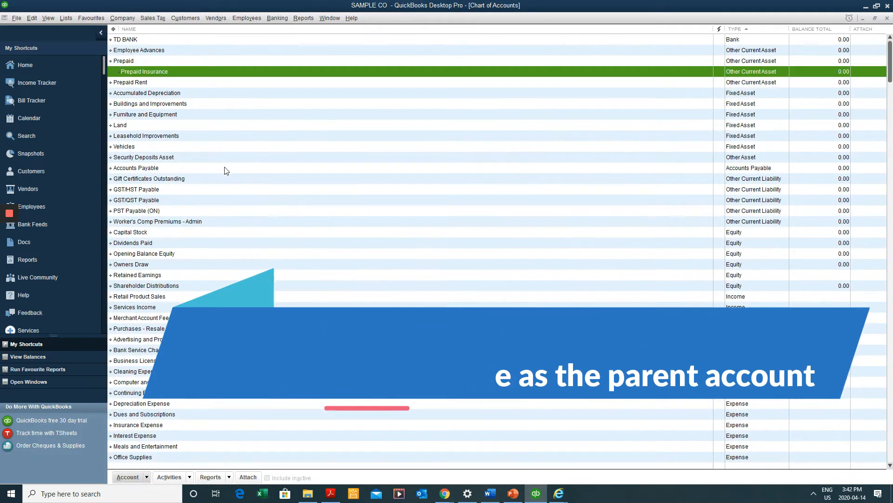
click(147, 93)
click(147, 82)
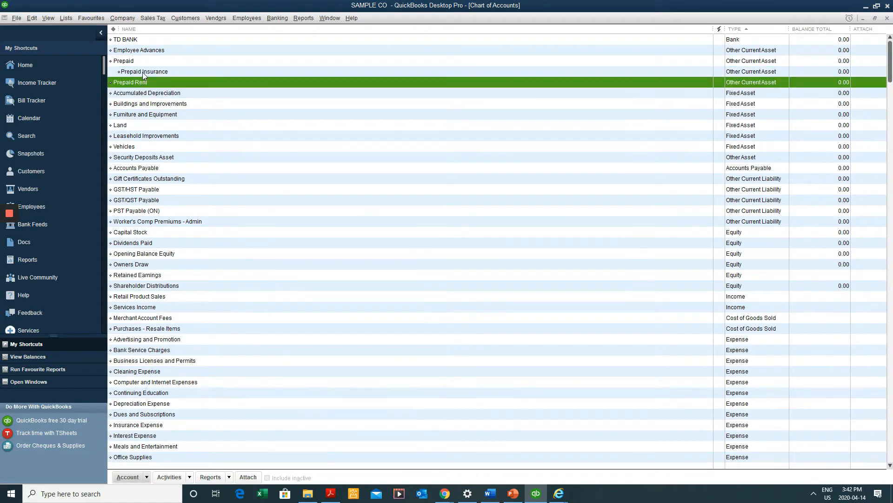
click(144, 73)
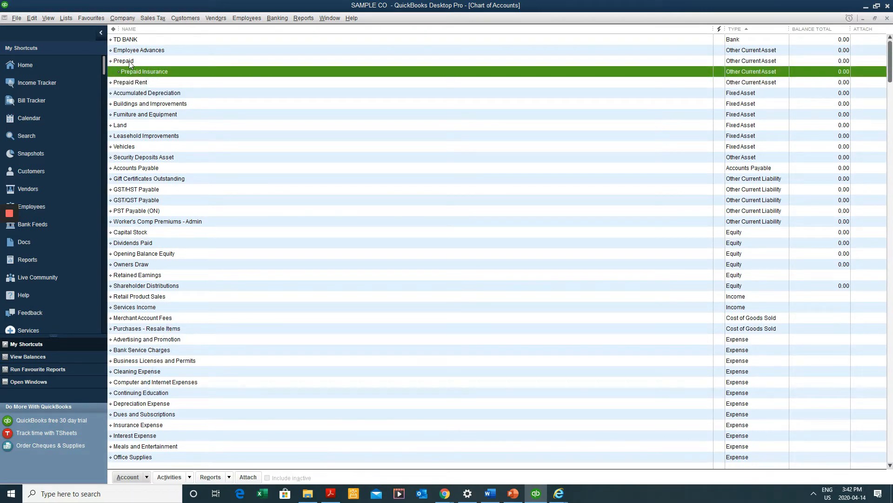
Edit Prepaid Rent to be a subaccount of Prepaid and save it
right_click(160, 84)
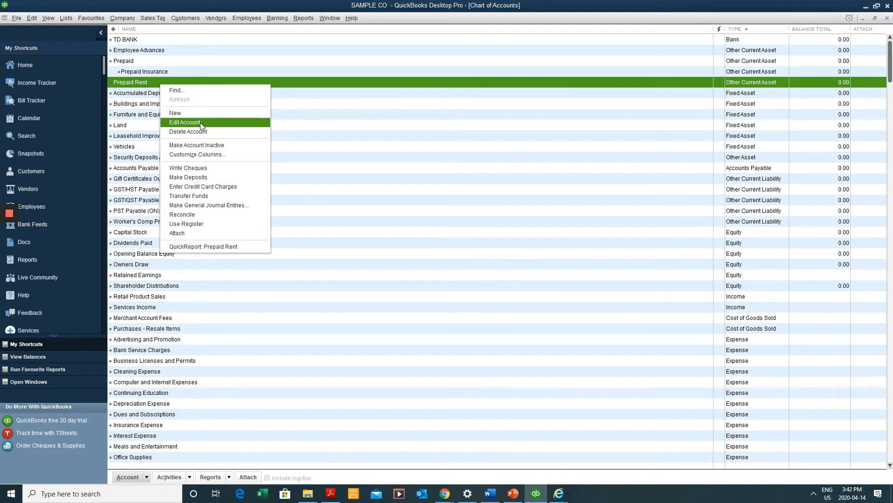
click(201, 123)
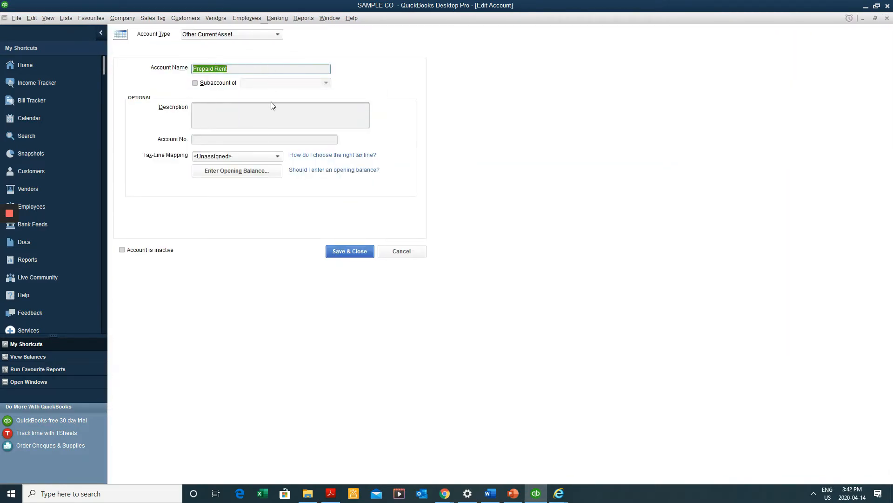
click(199, 84)
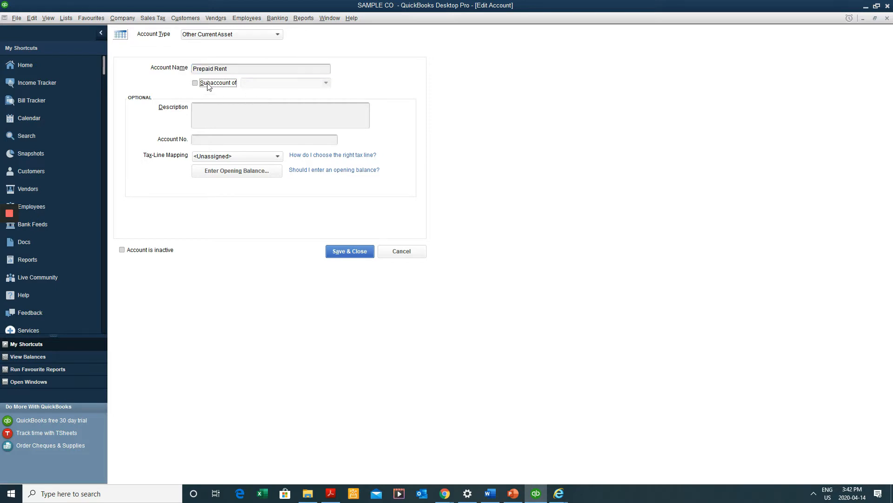
click(311, 85)
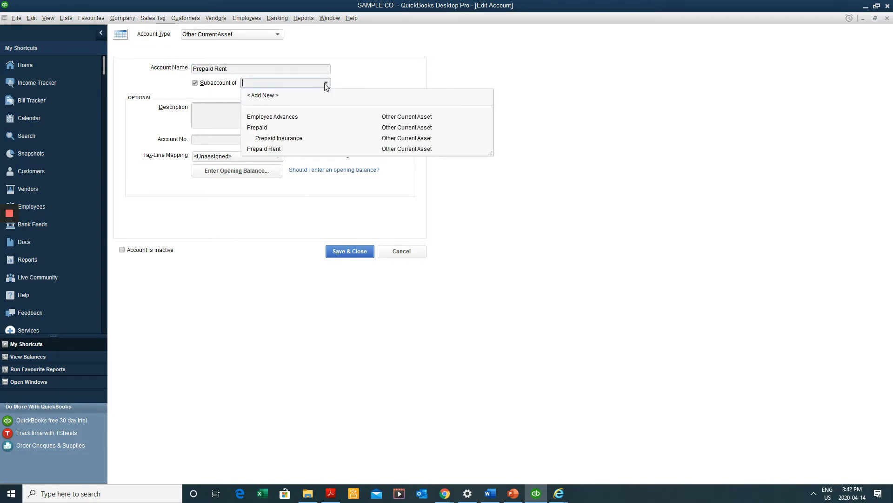
click(291, 125)
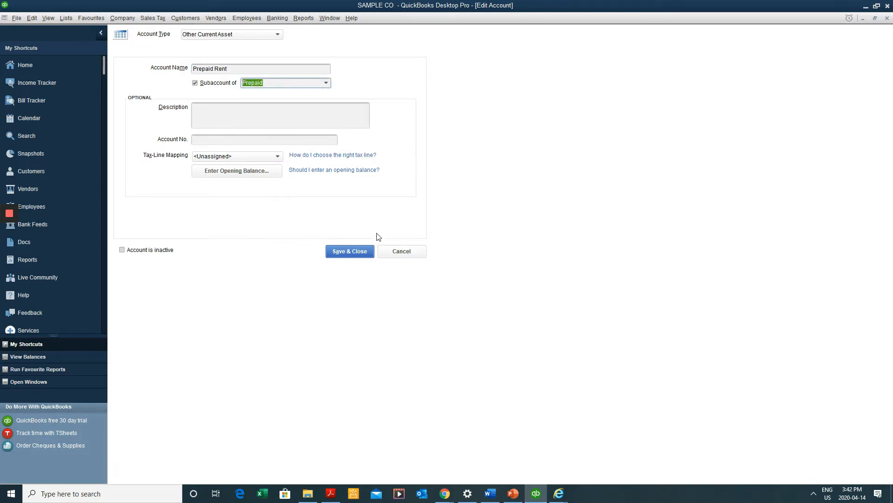
click(365, 245)
click(257, 128)
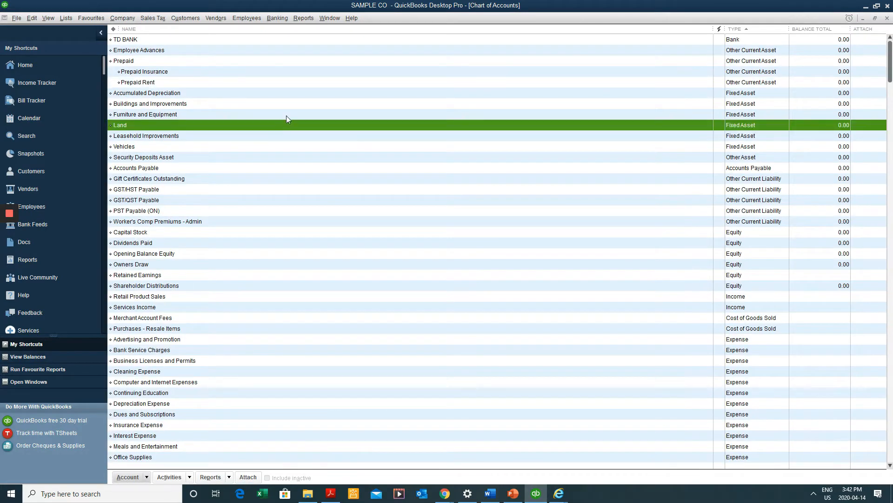
Review the chart of accounts list, then close it with Esc
scroll(460, 190, down, 3)
scroll(453, 182, up, 3)
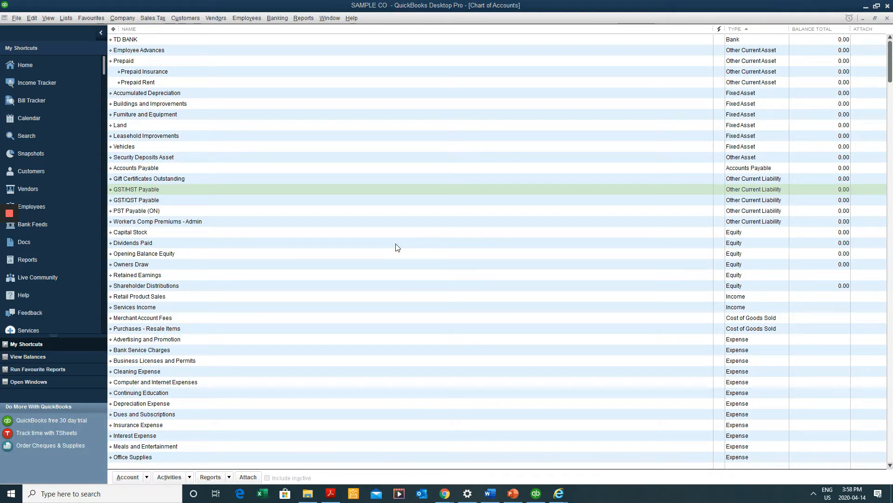
click(410, 246)
key(Escape)
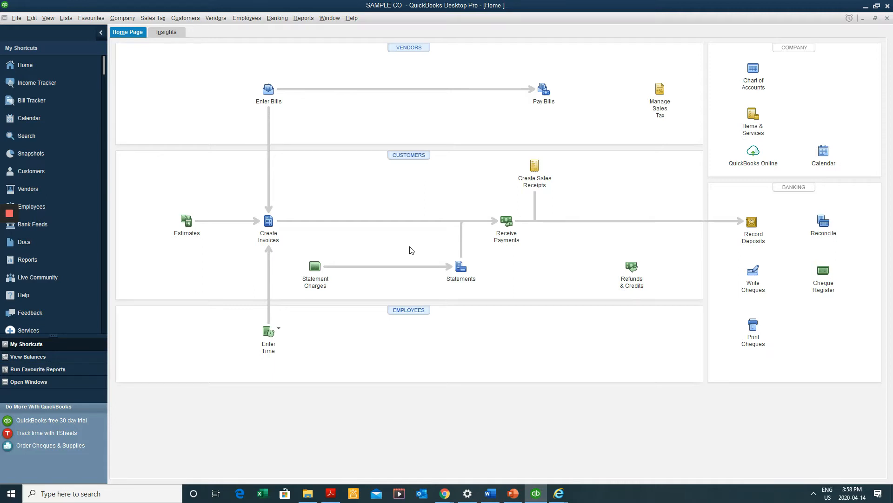
Display the Customer Centre with its empty customer list using Ctrl+J
click(427, 159)
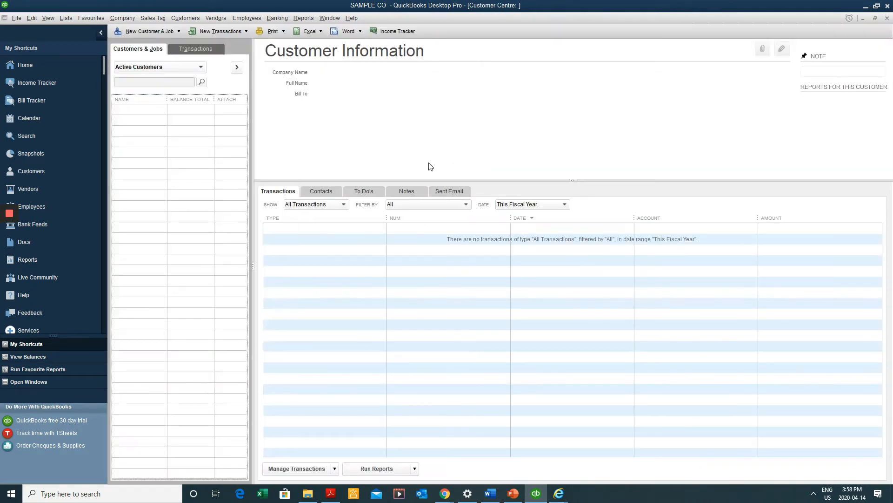
key(Escape)
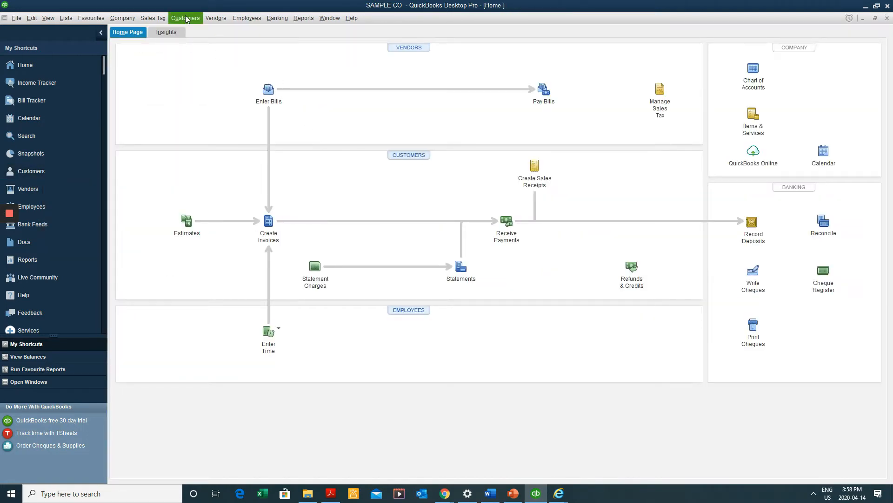
click(186, 19)
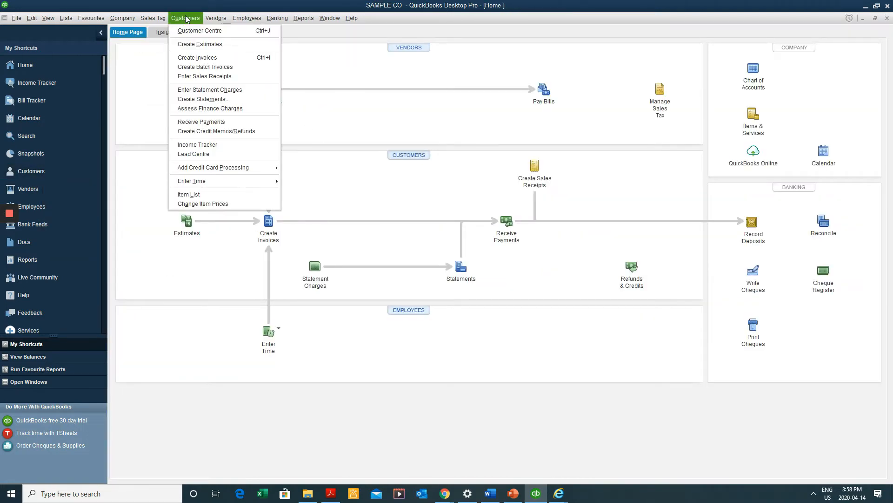
click(233, 32)
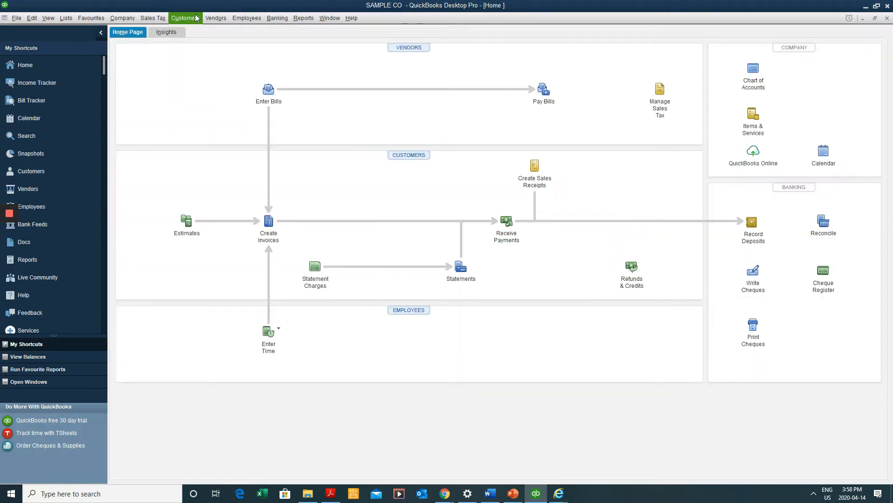
click(190, 19)
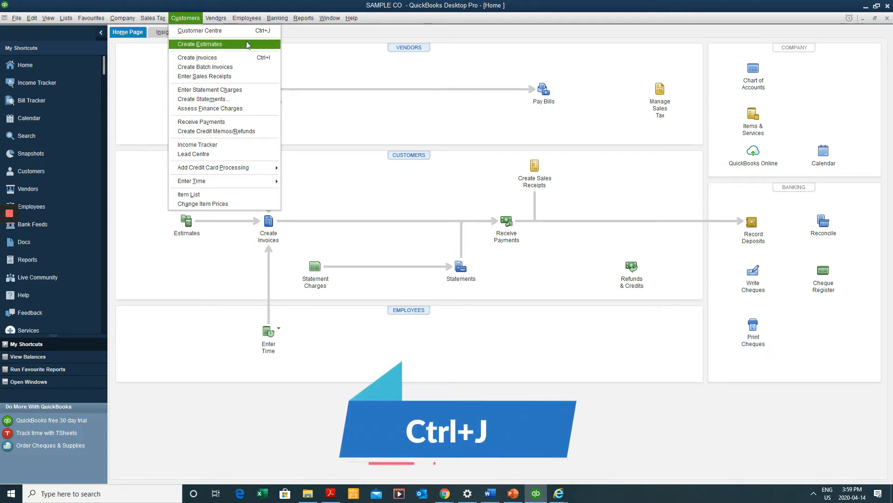
click(154, 125)
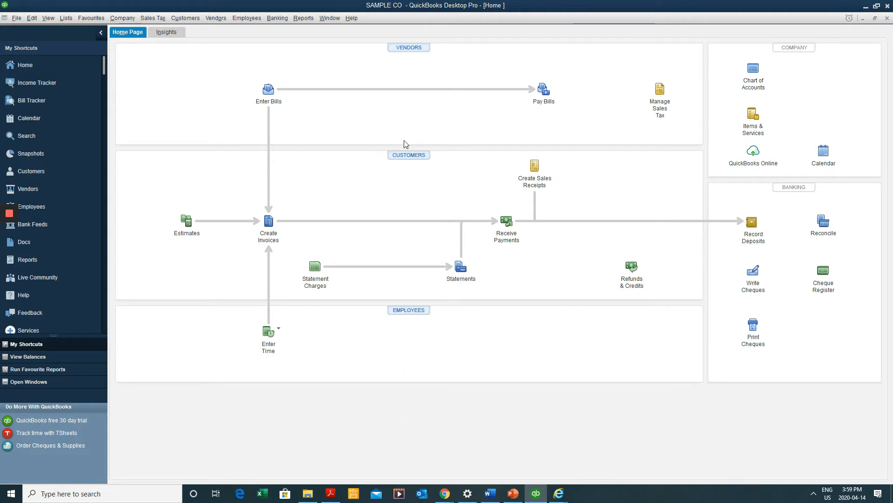
key(ctrl+j)
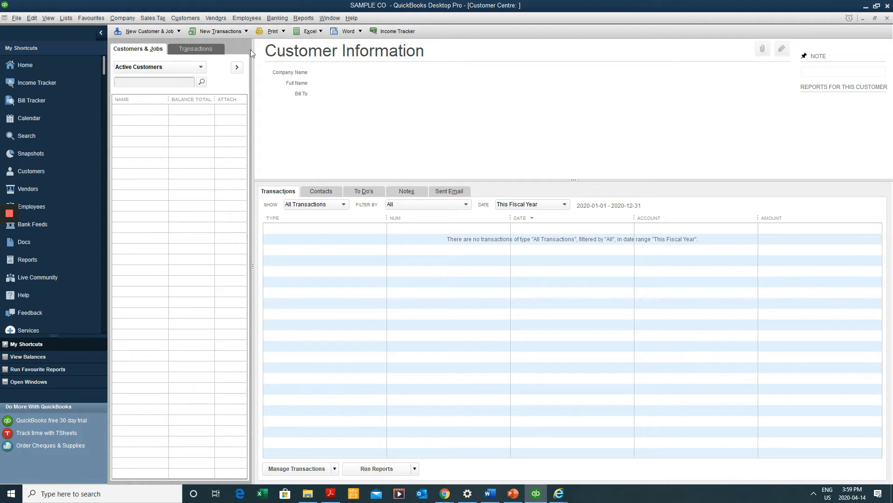
Start a New Customer record from the customer list, named ABC Corp
click(138, 34)
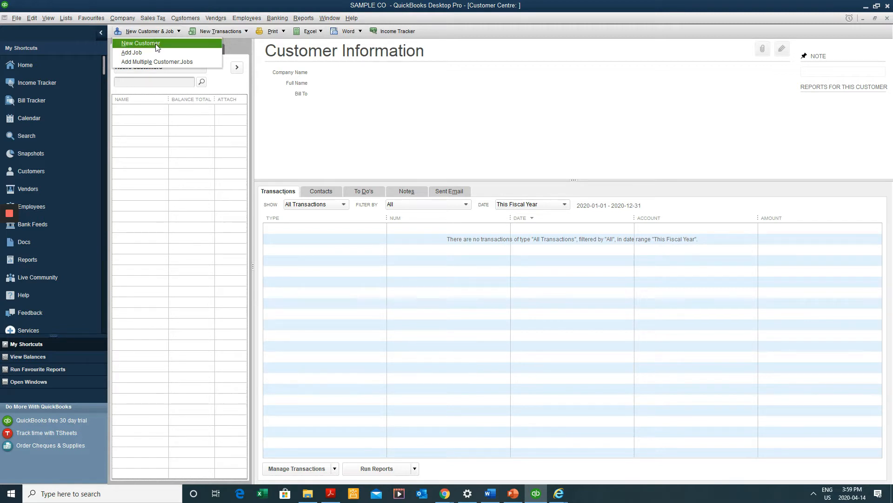
click(144, 160)
right_click(161, 134)
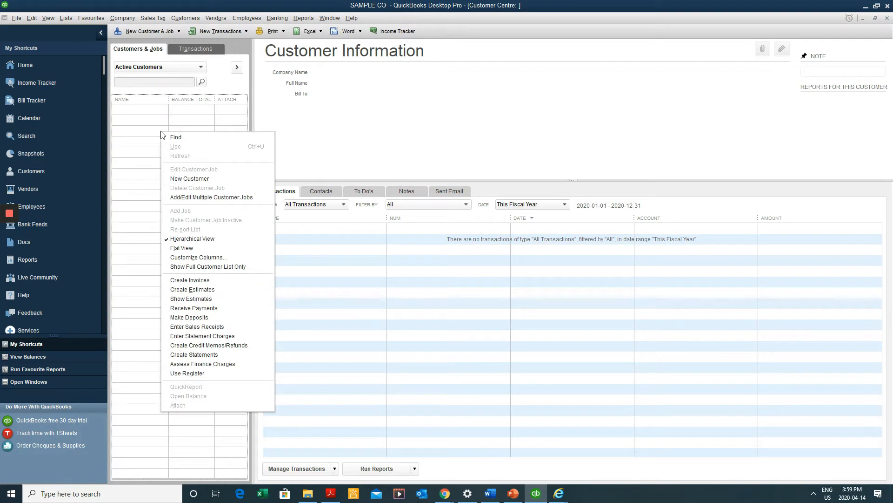
click(194, 179)
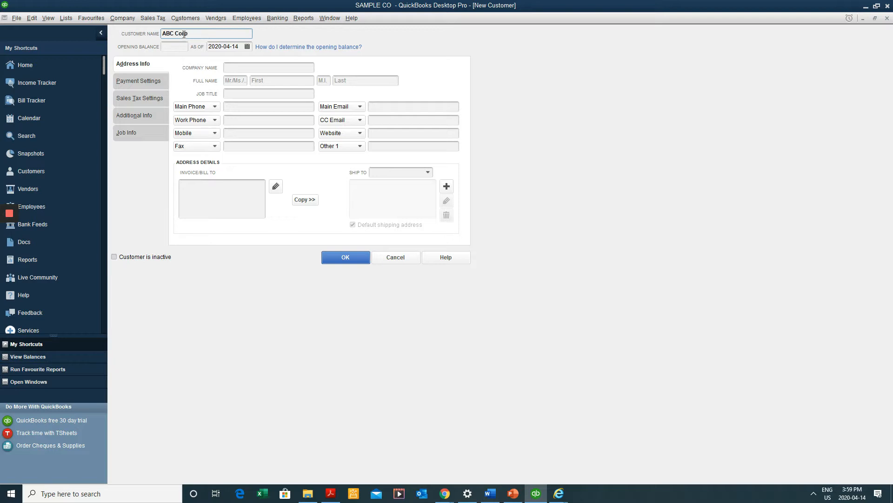
Paste ABC Corp into Company Name, then clear that field again
key(Tab)
key(Tab)
key(Tab)
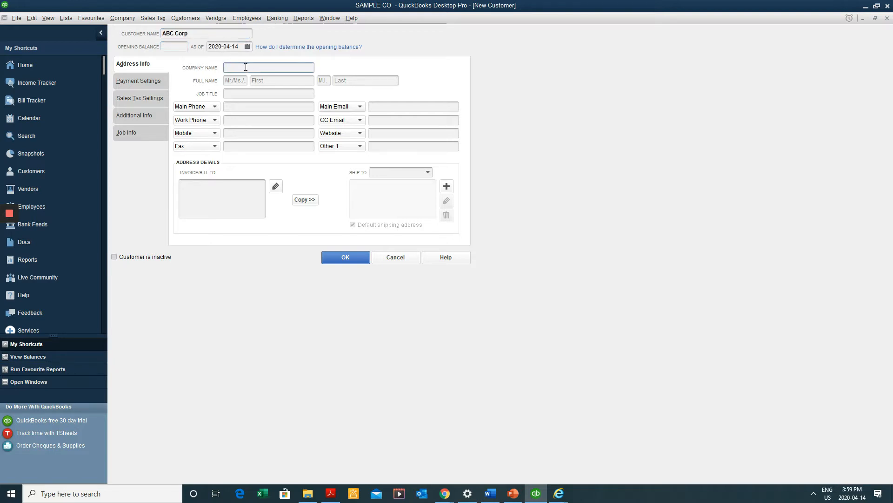
click(218, 33)
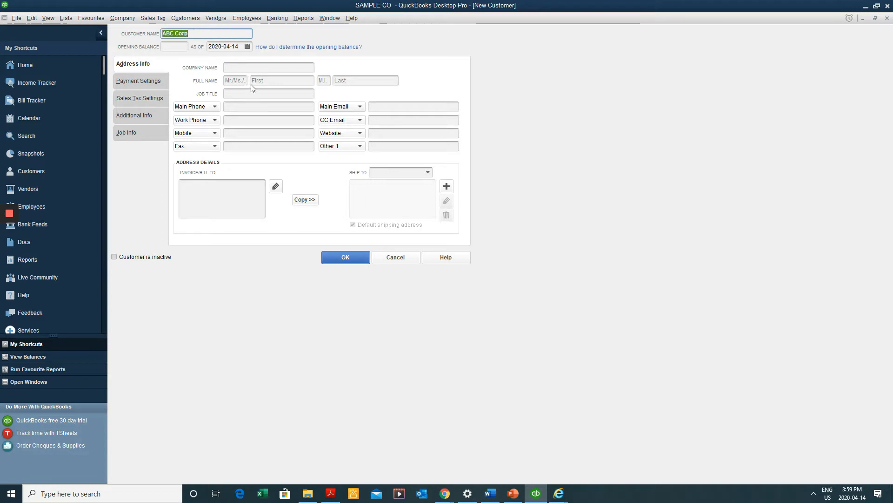
click(264, 69)
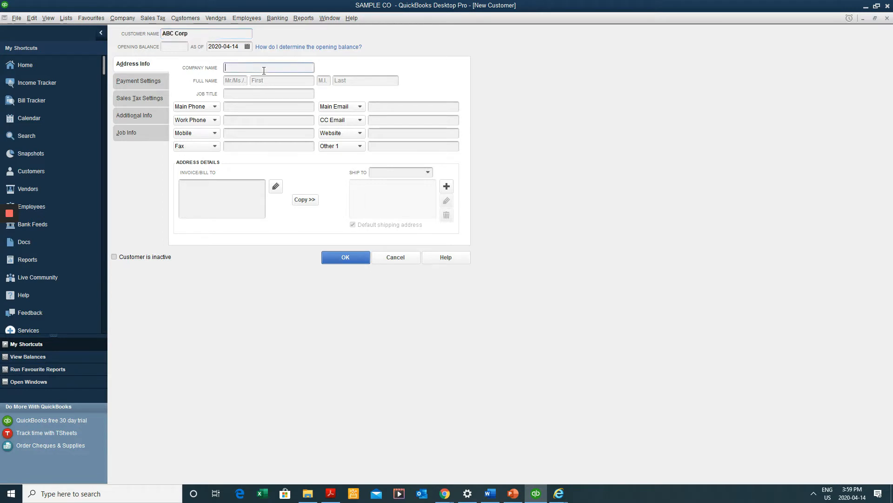
click(253, 184)
click(205, 33)
key(ctrl+c)
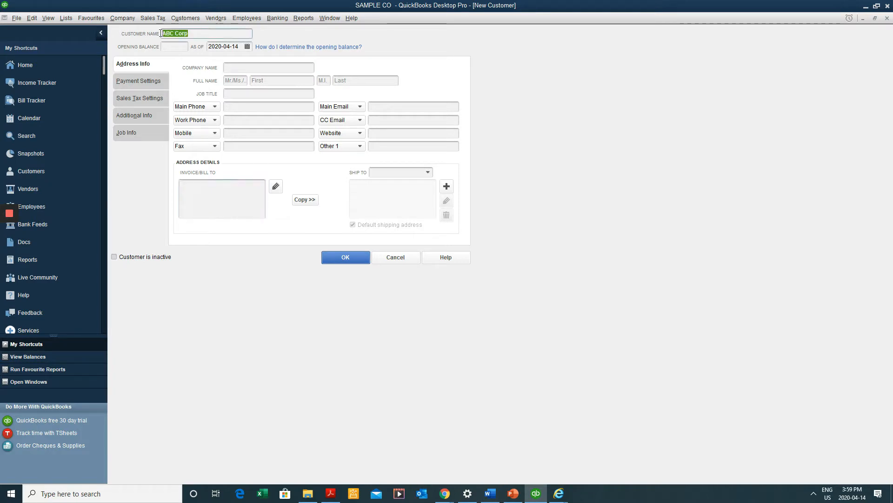
click(237, 196)
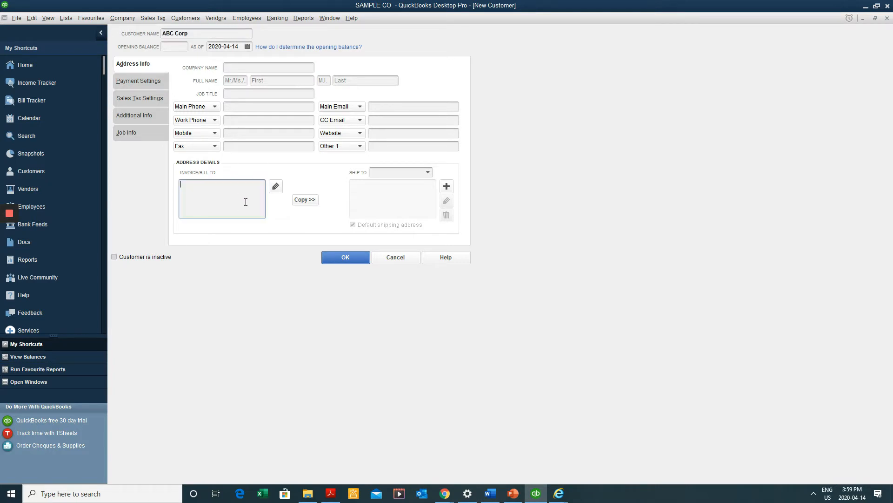
click(247, 69)
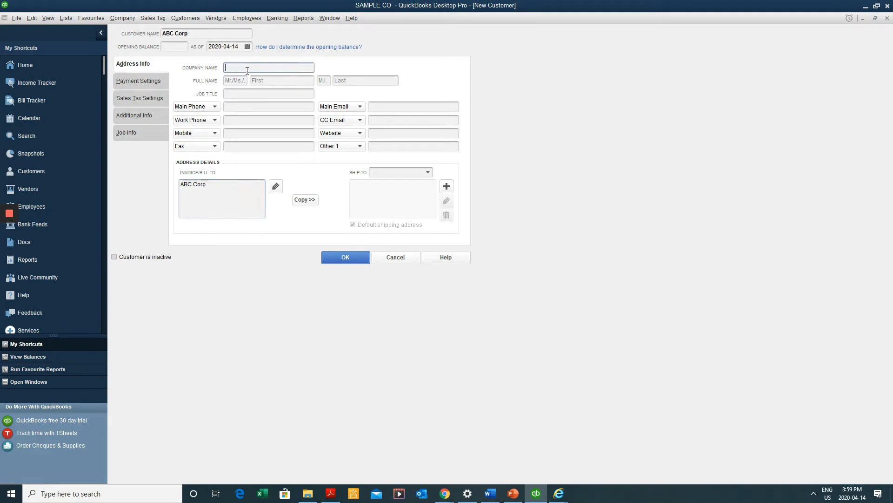
key(ctrl+v)
drag(283, 72, 224, 69)
key(BackSpace)
Enter 514 as the main phone number
click(248, 106)
text(514)
key(Tab)
key(Tab)
key(Tab)
key(Tab)
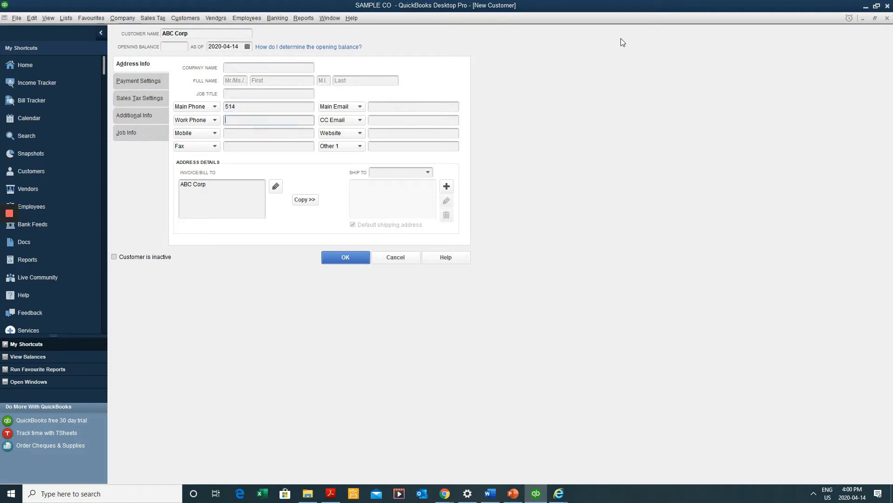
key(Tab)
key(Tab)
key(Tab)
key(Tab)
key(Tab)
key(Tab)
key(Tab)
key(Tab)
key(Tab)
key(Tab)
key(Tab)
key(Tab)
key(Tab)
key(Tab)
key(Tab)
key(Tab)
key(Tab)
key(Tab)
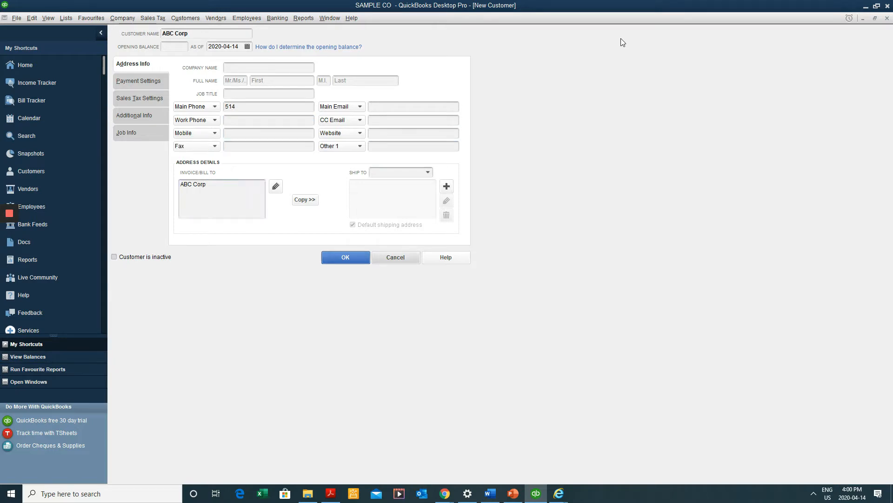
Add 111 1st av to the billing address and copy it to shipping
click(231, 195)
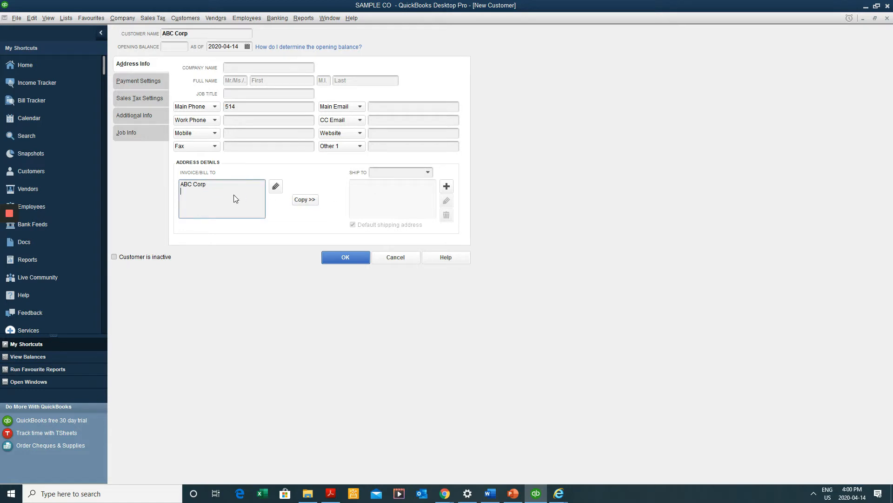
key(Return)
text(111 1st av)
click(306, 200)
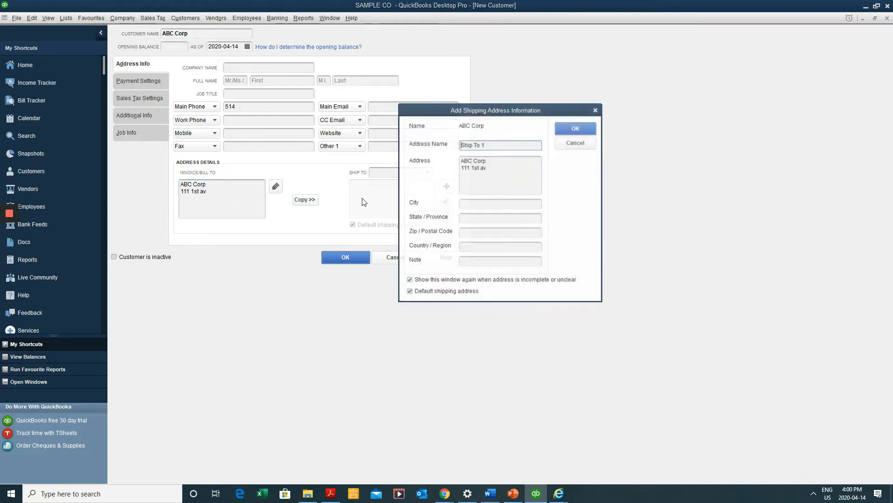
click(576, 128)
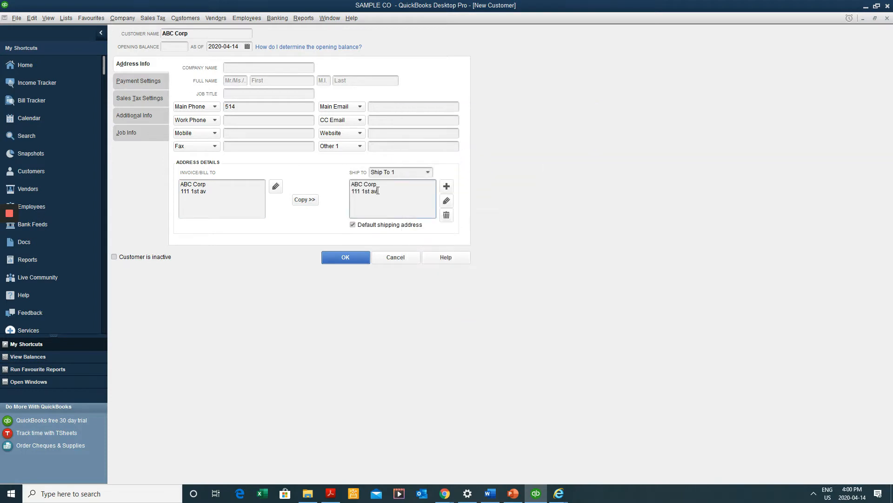
Change the shipping address to 222 2nd av
drag(363, 191, 274, 184)
key(Down)
text(222)
key(shift+Left)
key(shift+Right)
key(shift+Right)
key(shift+Right)
text(2nd)
Set ABC Corp's payment terms to Net 30
click(154, 82)
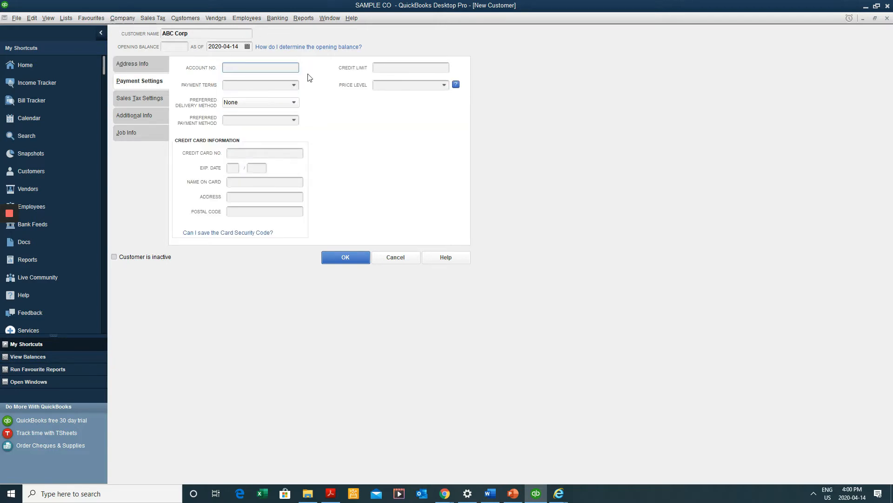
click(285, 86)
click(293, 85)
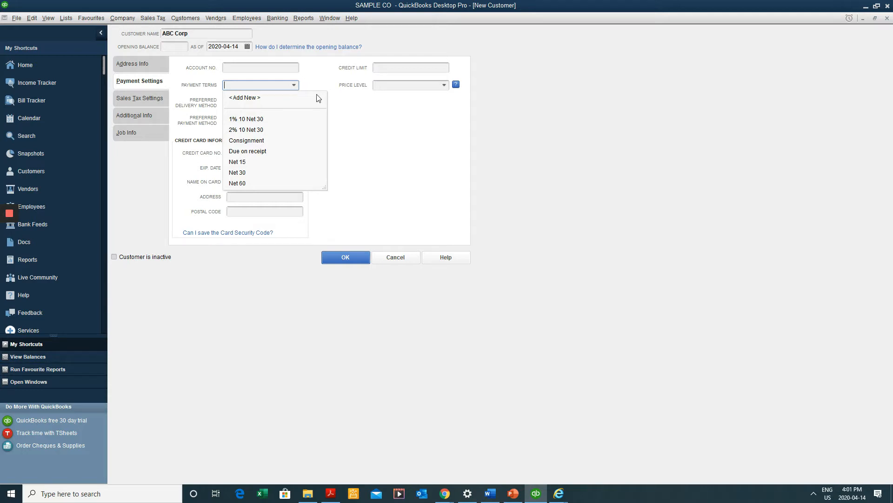
click(258, 173)
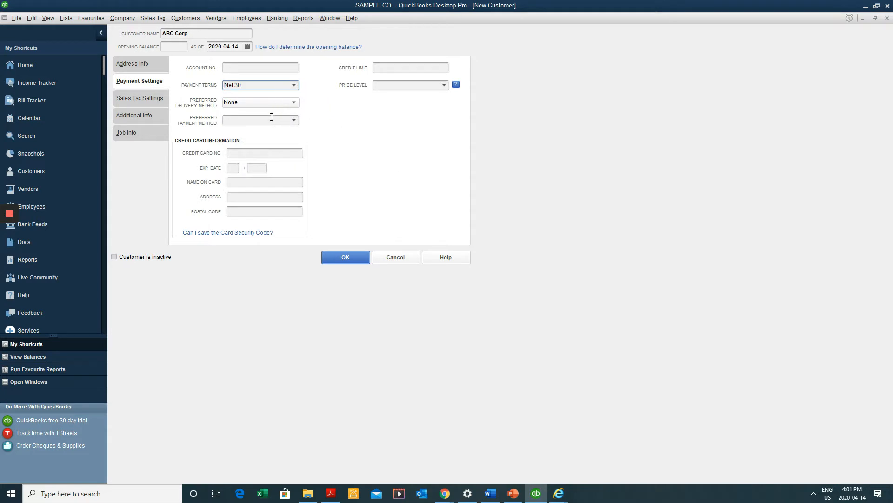
Look over the price level, credit card and preferred payment method fields
click(397, 83)
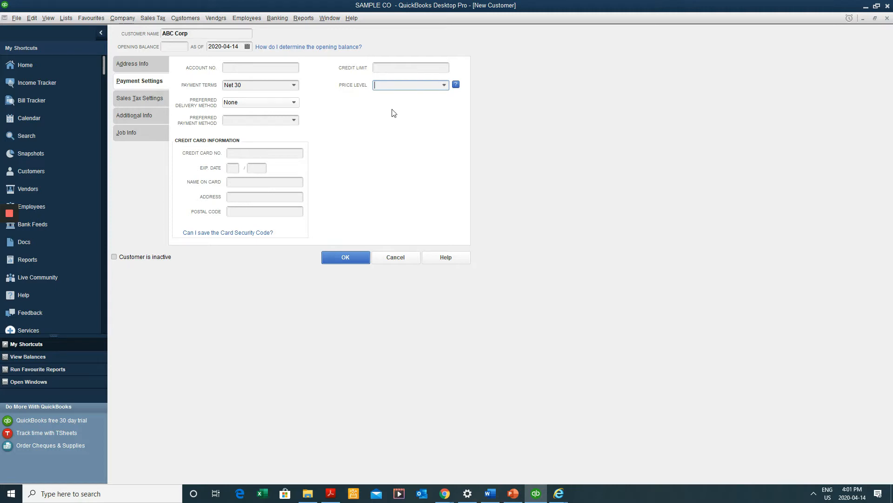
click(287, 83)
click(261, 155)
click(263, 119)
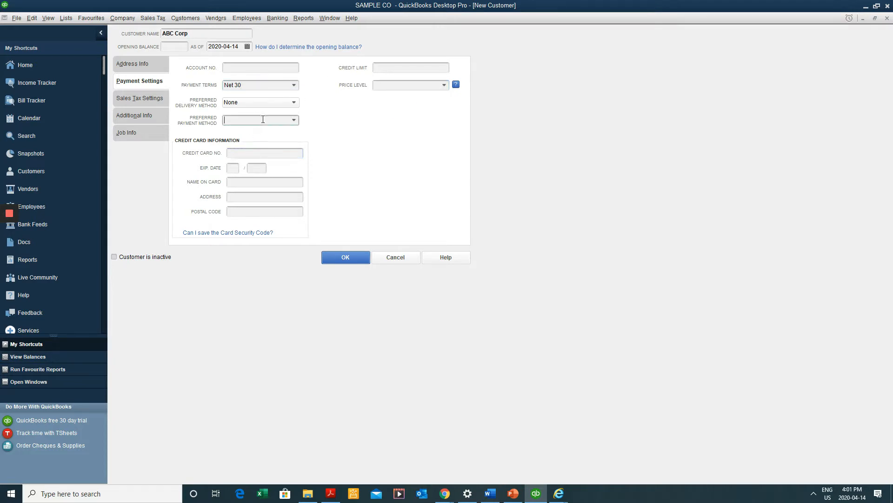
click(293, 120)
Browse the Additional Info, Sales Tax and Job Info tabs, then return to Address Info
click(339, 122)
click(135, 115)
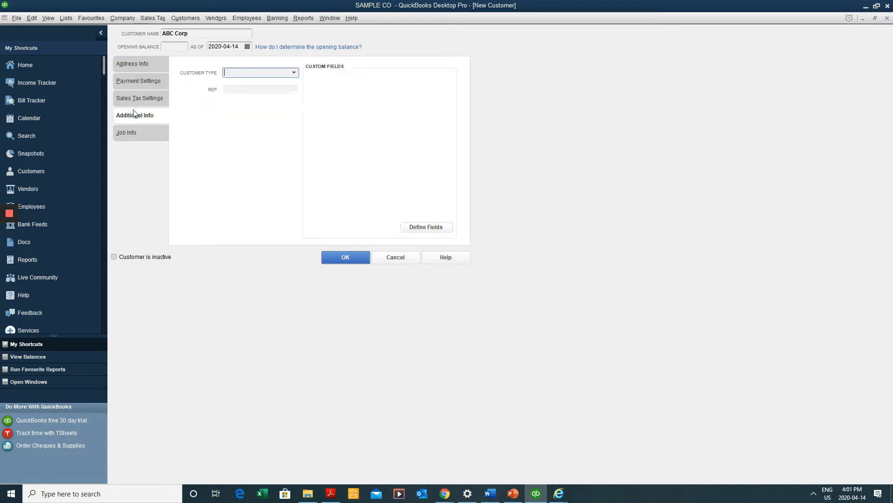
click(139, 100)
click(137, 133)
click(137, 120)
click(137, 132)
click(133, 64)
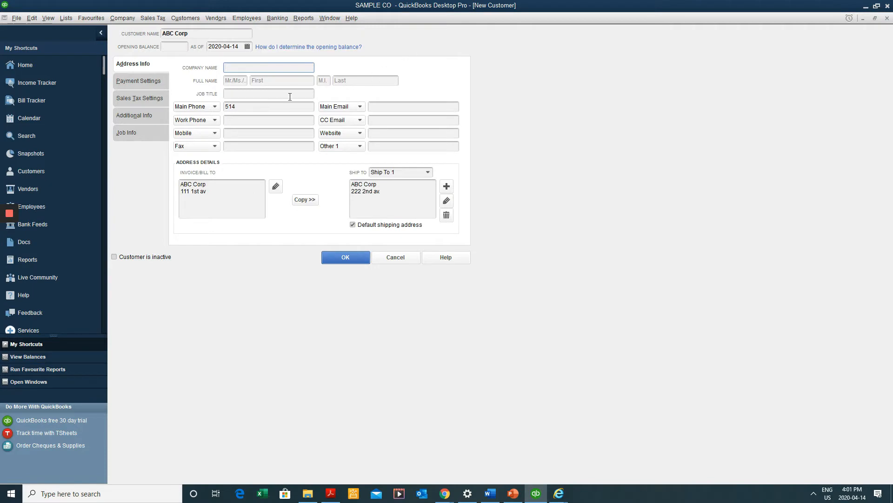
click(358, 259)
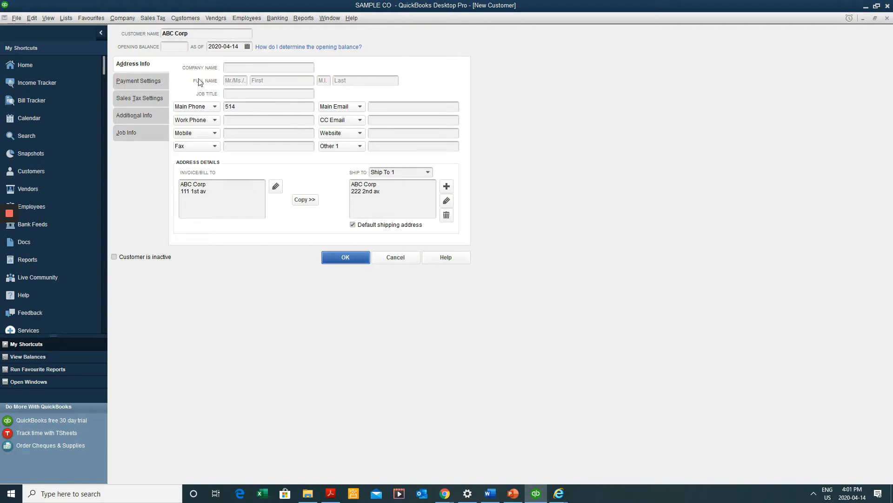
Confirm ABC Corp with OK, close the Customer Centre, and open the Vendor Centre
click(349, 263)
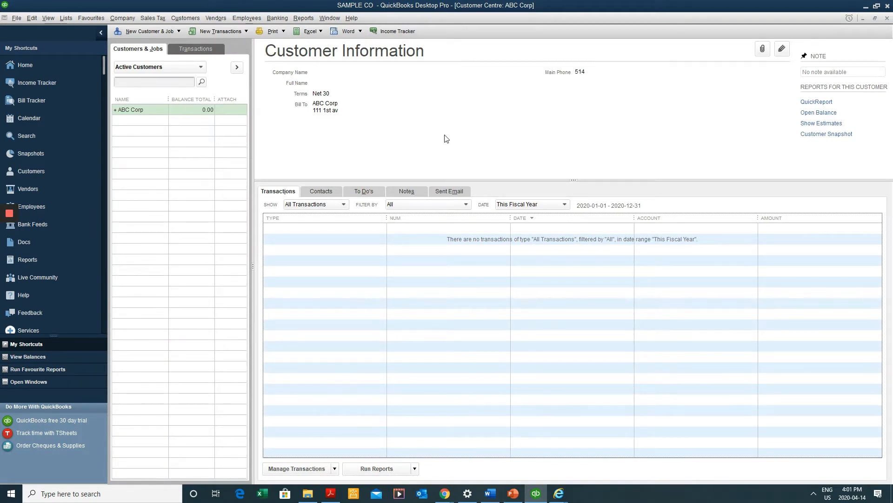
key(Escape)
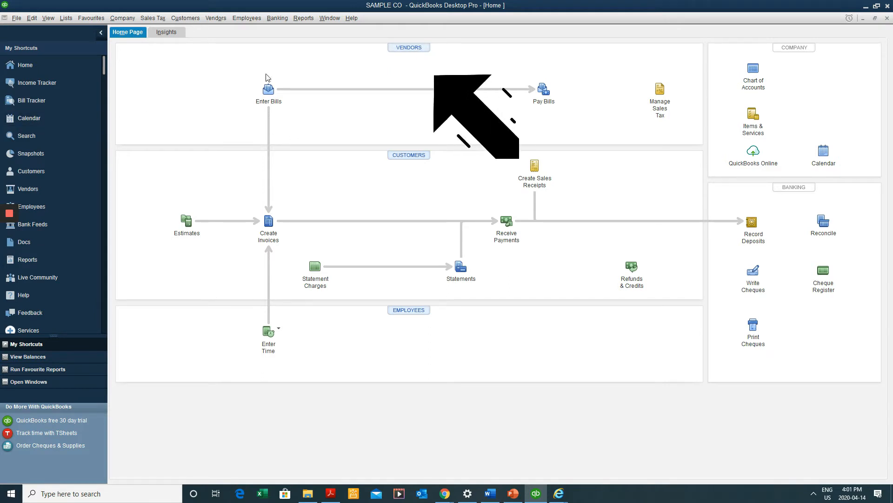
click(210, 18)
click(137, 195)
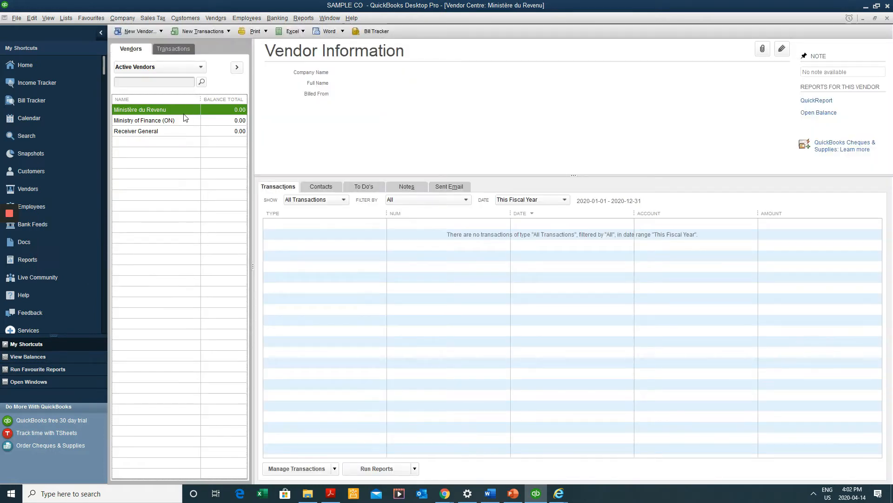
Start a new vendor named ZYX Inc from the vendor list, then cancel it without saving
click(161, 31)
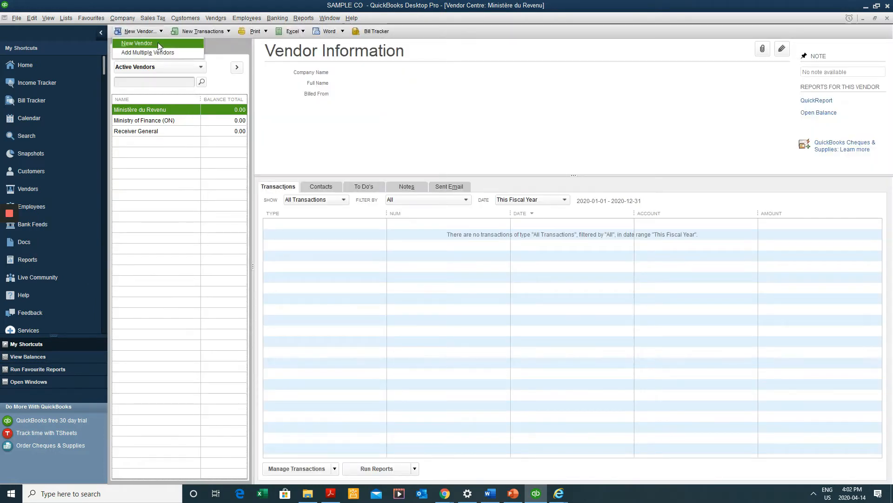
click(176, 155)
right_click(171, 169)
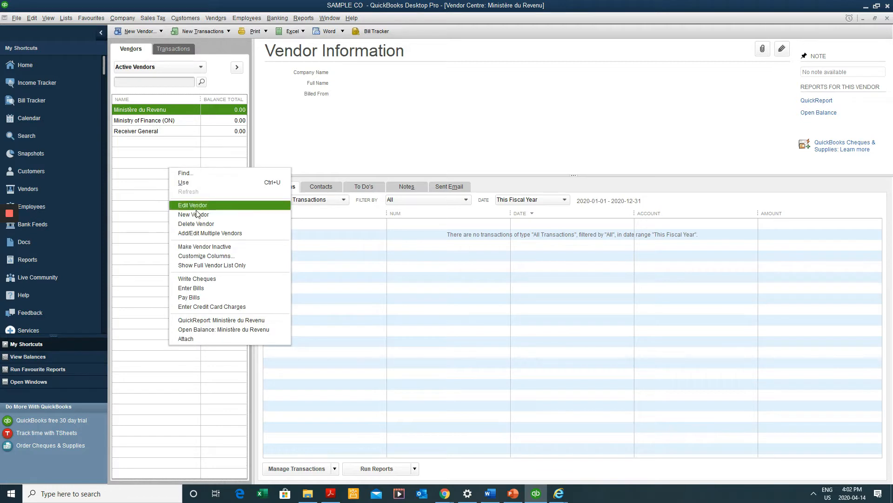
click(306, 183)
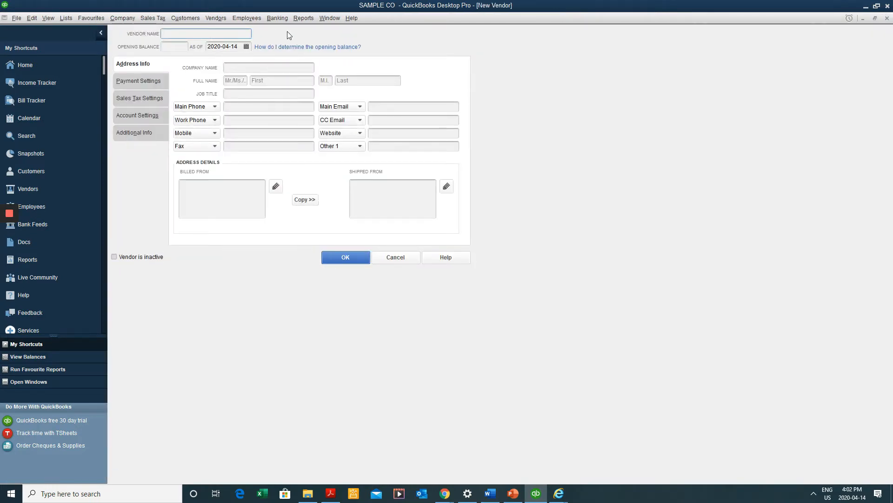
text(ZYX Inc)
key(Tab)
drag(197, 35, 101, 42)
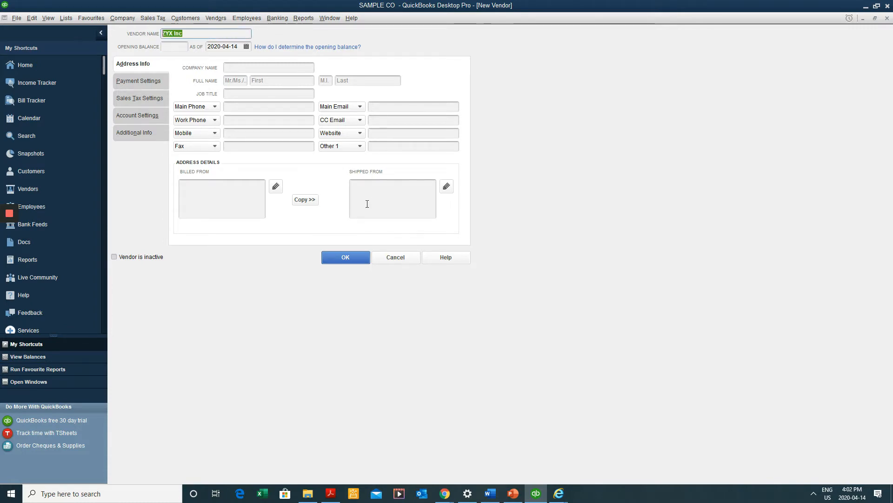
click(396, 258)
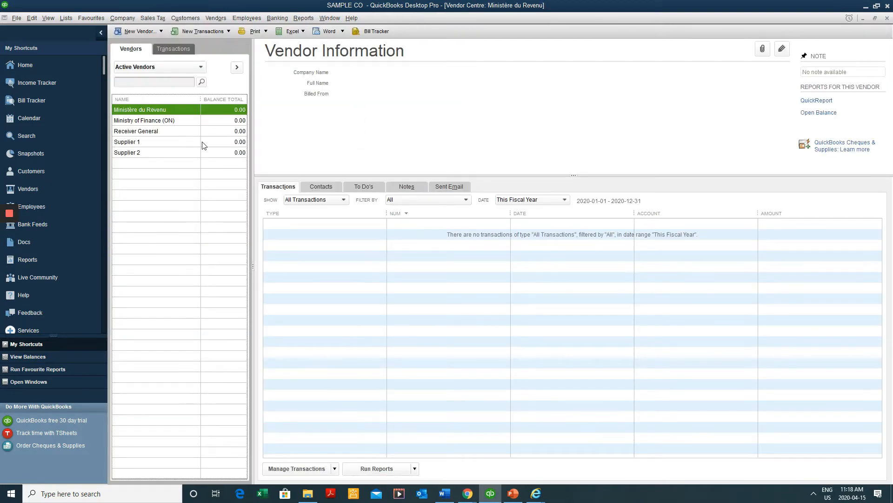
Open Supplier 1 for editing and type placeholder text into its billing address
right_click(202, 141)
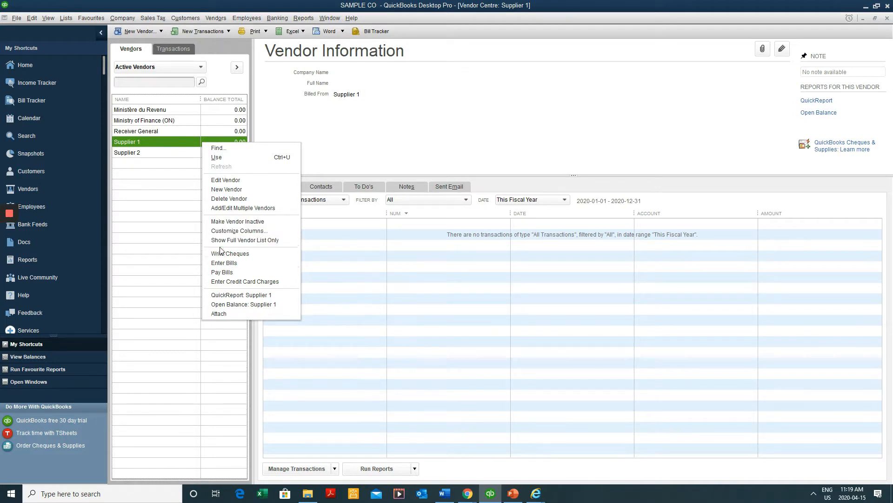
click(160, 145)
double_click(159, 144)
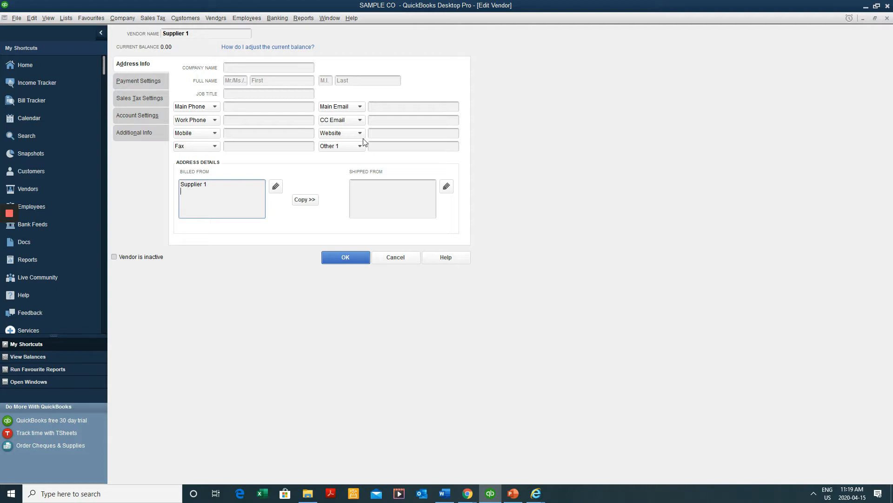
text(sedrgdrytr fhtfghgfhfgj xfgdgfgfg gffggffg)
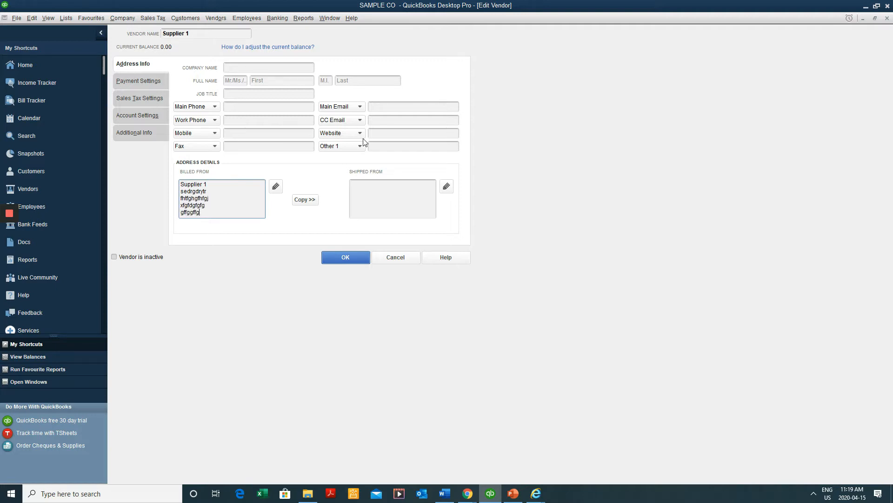
Select the extra billing-address lines, then cancel the edit and close the Vendor Centre
drag(201, 213, 175, 192)
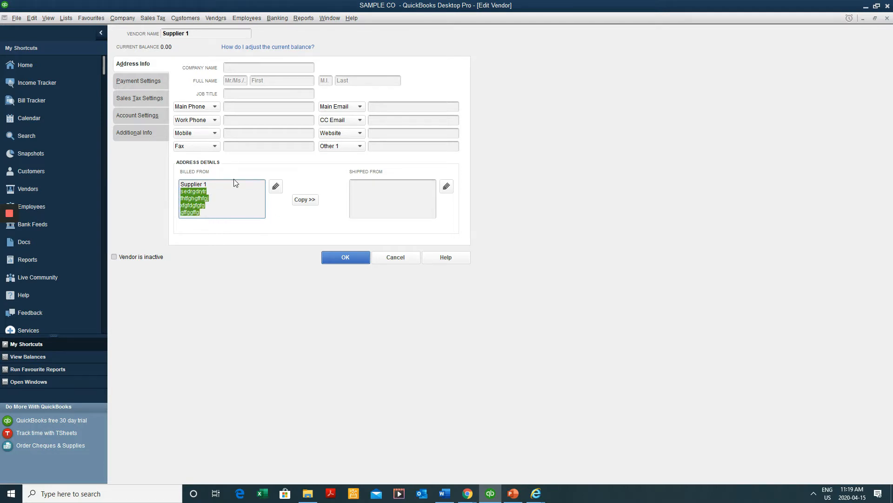
click(192, 194)
drag(201, 213, 181, 191)
click(208, 210)
drag(212, 212, 180, 192)
click(231, 210)
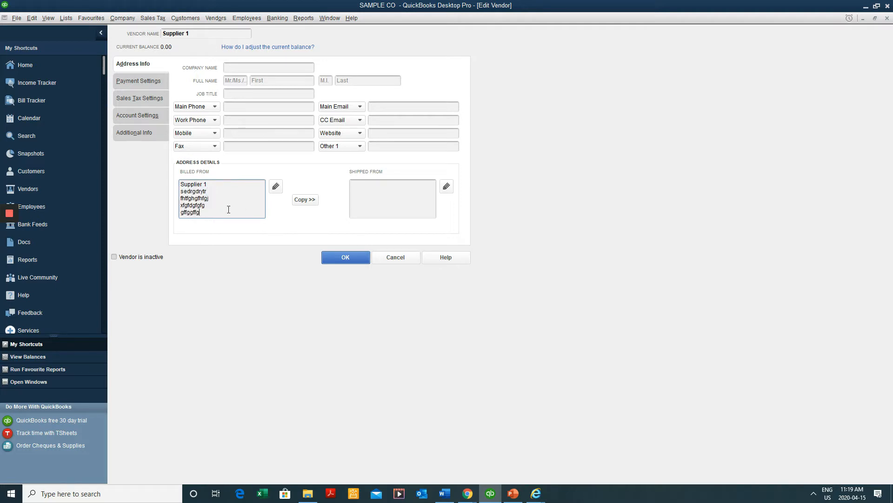
drag(215, 210, 180, 191)
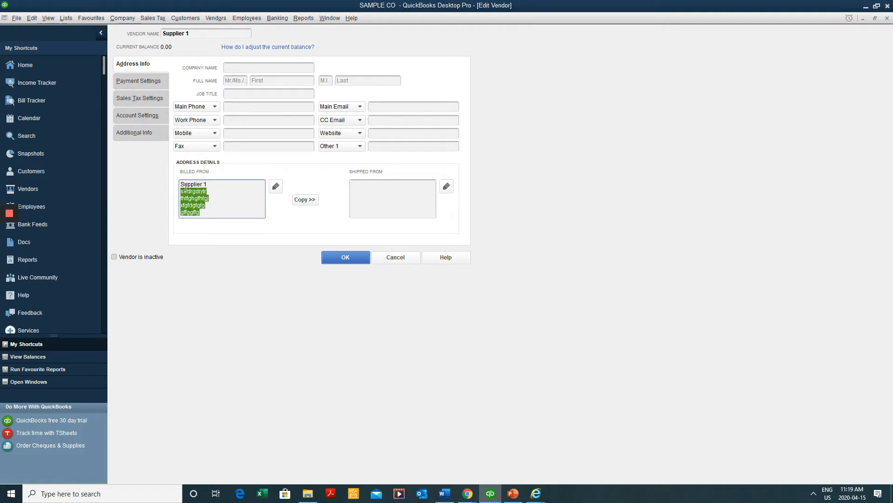
click(418, 260)
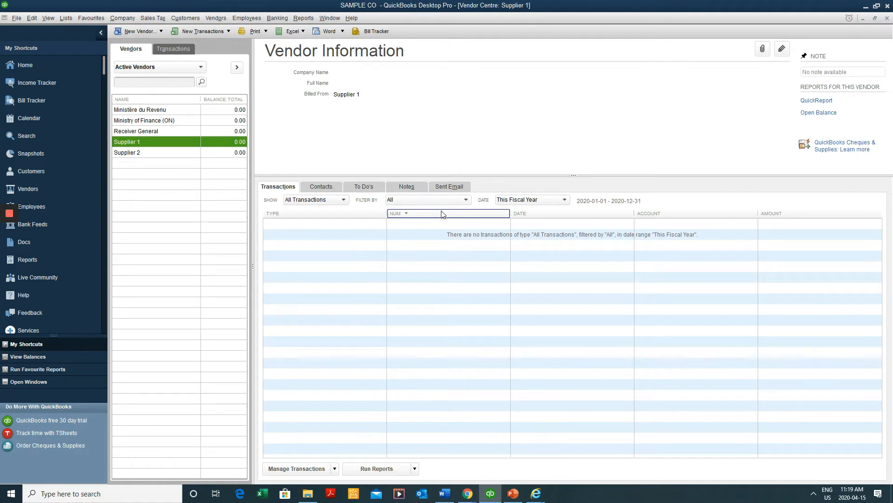
key(Escape)
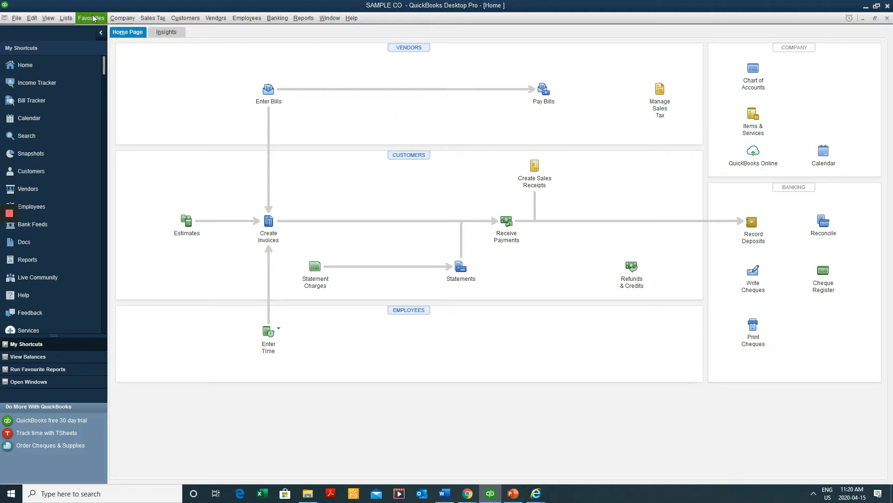
Open the Item List from the Lists menu, showing only sales tax items like GST 5.0%
click(61, 20)
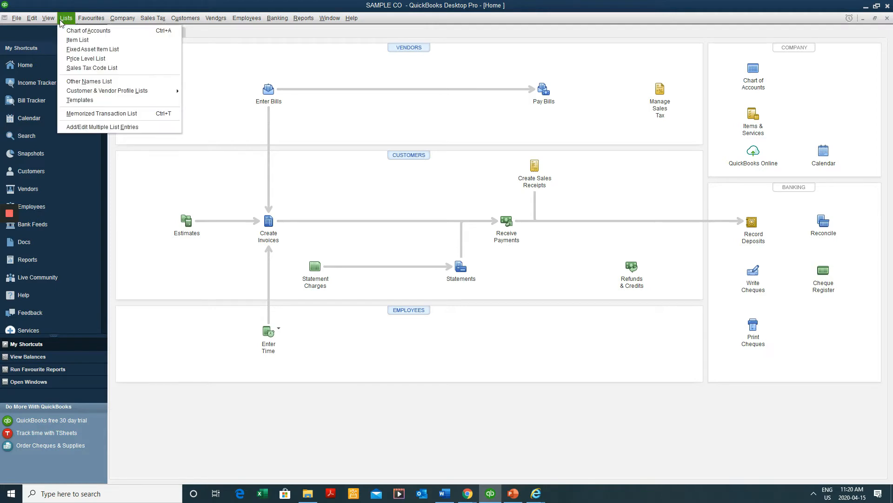
click(82, 45)
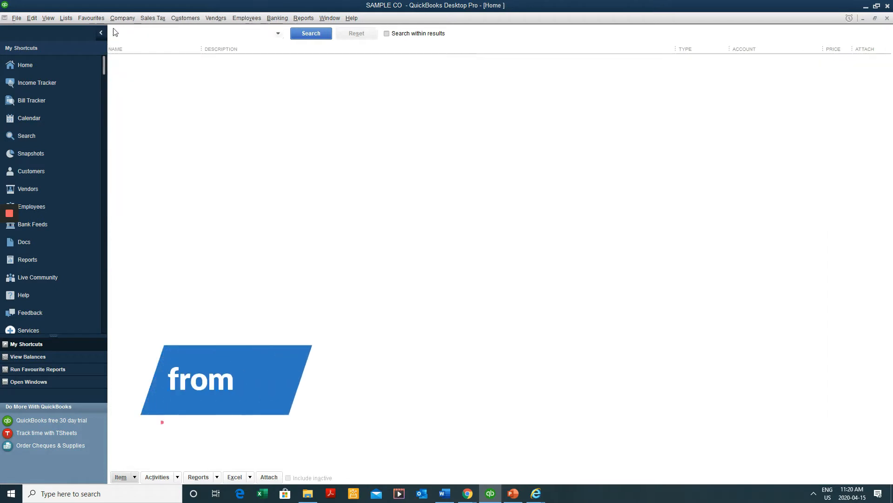
click(66, 18)
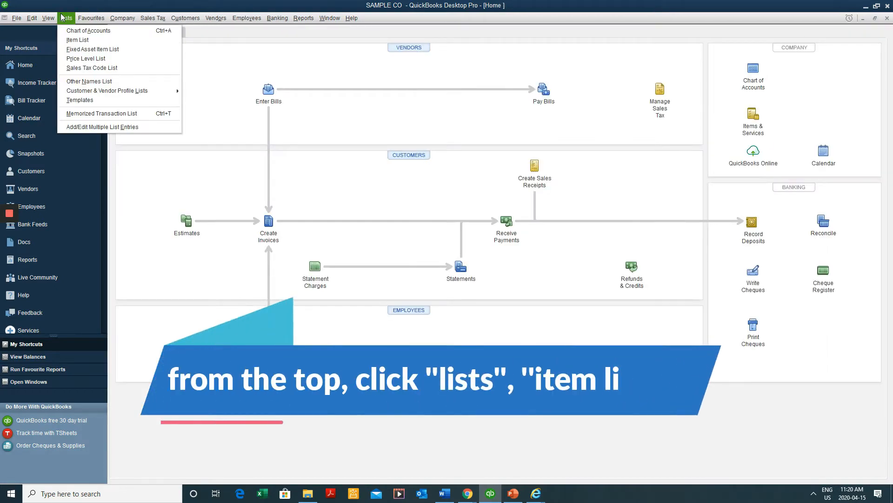
click(74, 41)
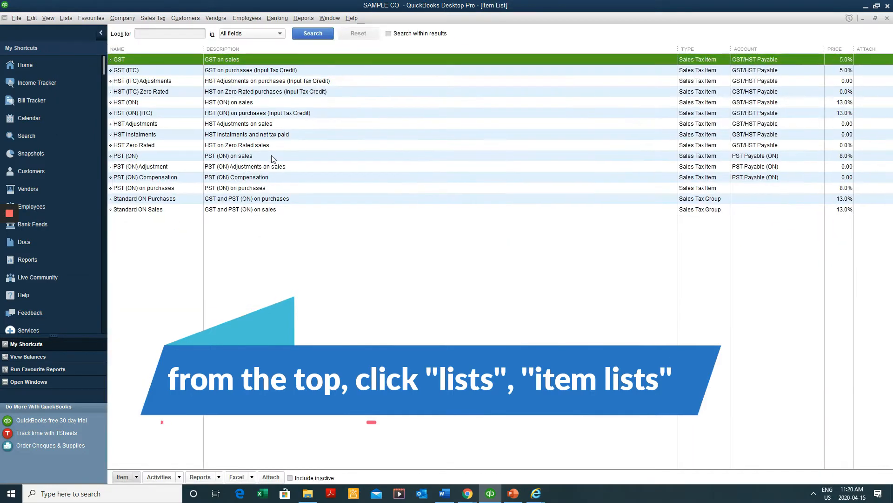
right_click(324, 166)
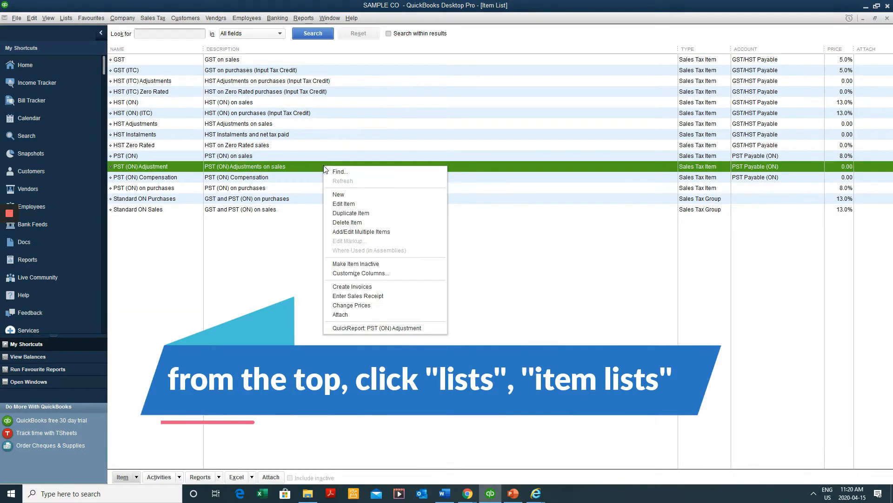
Create a new Service item and name it Haircut
click(350, 195)
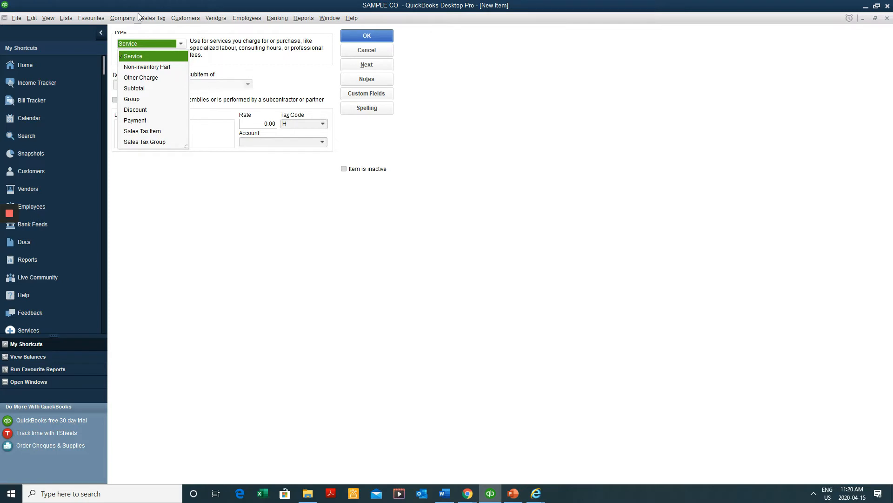
click(160, 57)
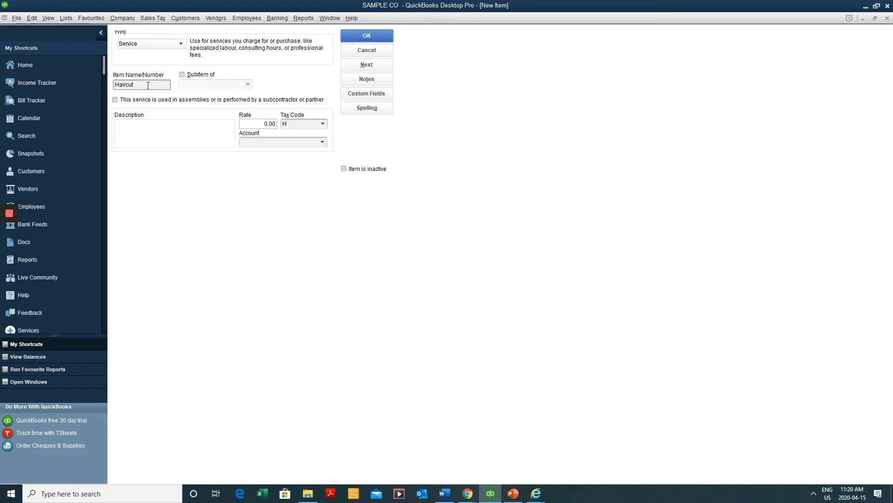
drag(147, 83, 1, 83)
text(001 - we)
key(ctrl+v)
drag(168, 86, 2, 69)
key(BackSpace)
text(Haircut)
Copy the item name into the description so it reads Haircut
drag(160, 86, 99, 72)
key(ctrl+c)
click(139, 134)
key(ctrl+v)
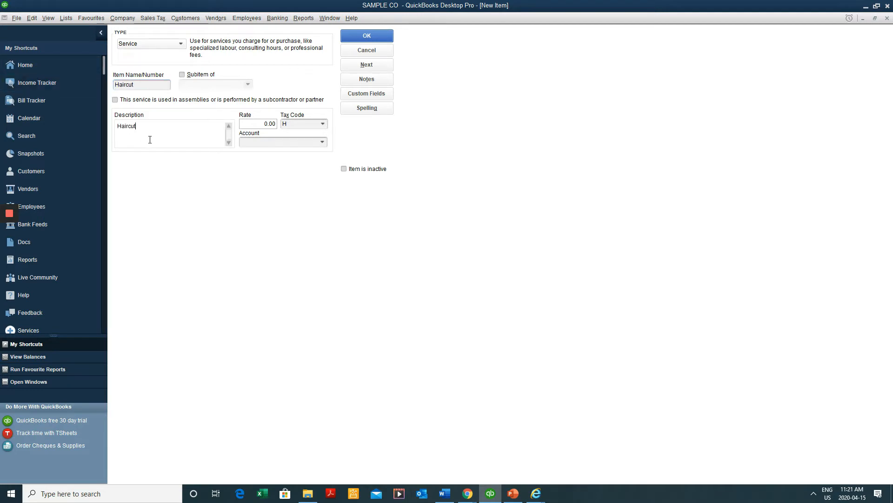
click(132, 84)
drag(132, 84, 84, 91)
click(165, 85)
click(146, 128)
drag(147, 85, 107, 83)
drag(153, 130, 116, 130)
click(163, 125)
drag(172, 125, 46, 119)
click(164, 123)
click(176, 126)
drag(175, 125, 93, 126)
Set the Haircut rate to 45.00 and its account to Services Income
click(260, 123)
text(45)
click(320, 144)
click(322, 141)
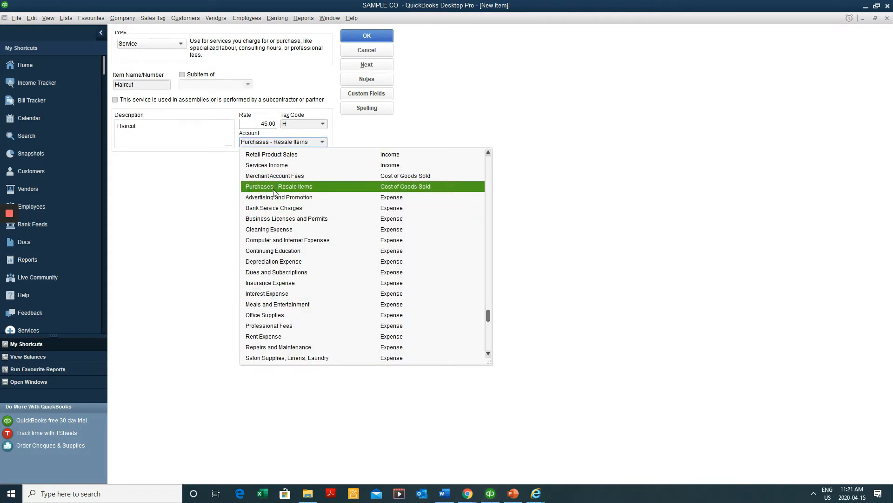
click(287, 167)
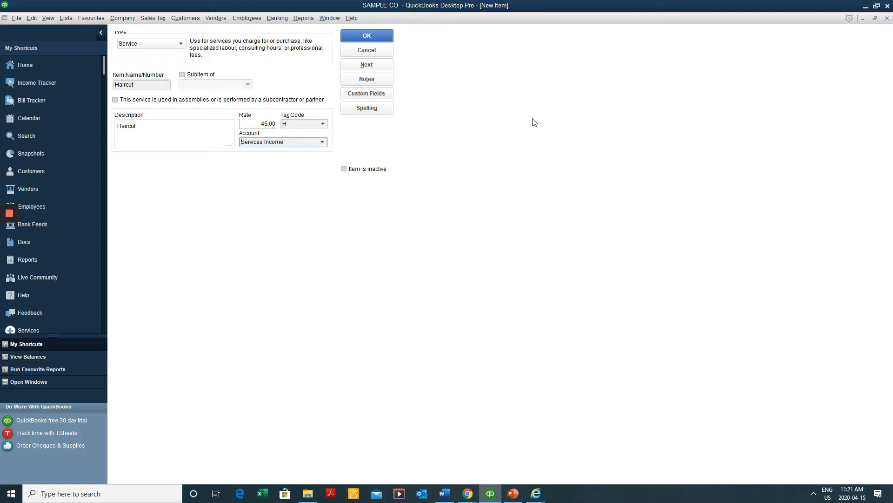
drag(298, 142, 95, 137)
Save the Haircut item and start a new Service item named Beard Trim
click(373, 36)
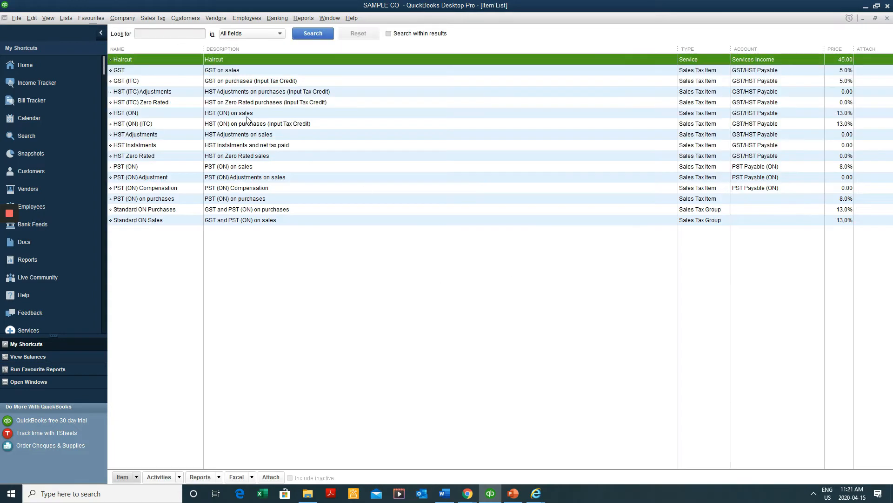
right_click(255, 105)
click(275, 131)
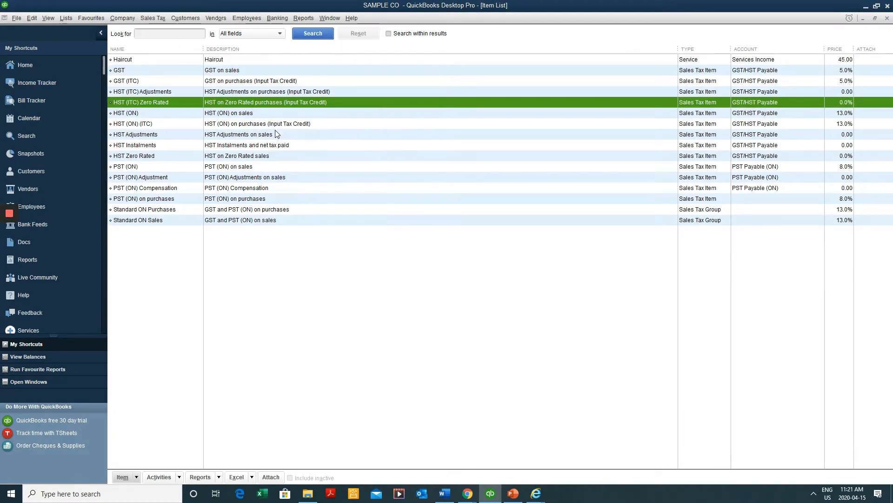
click(179, 57)
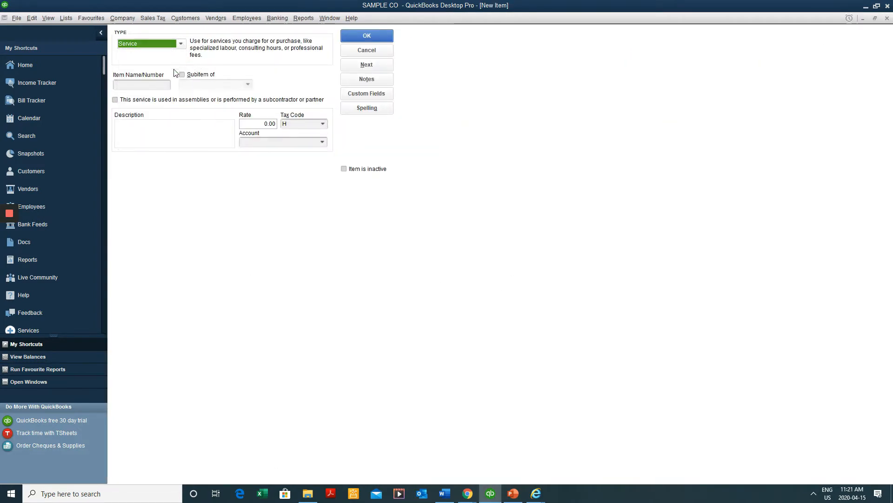
click(150, 86)
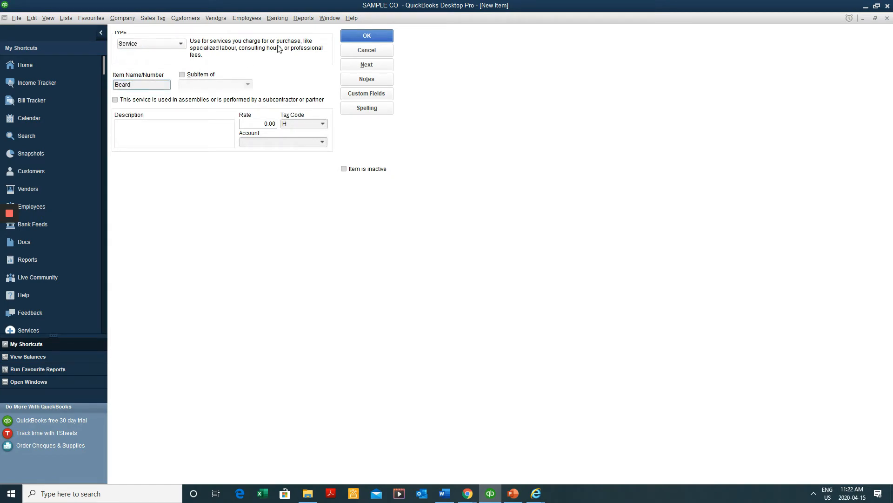
text(Beard Trim)
Give Beard Trim description Beard Trim, rate 30.00, account Services Income, save it, and close the list
key(ctrl+a)
key(ctrl+c)
click(208, 138)
key(ctrl+v)
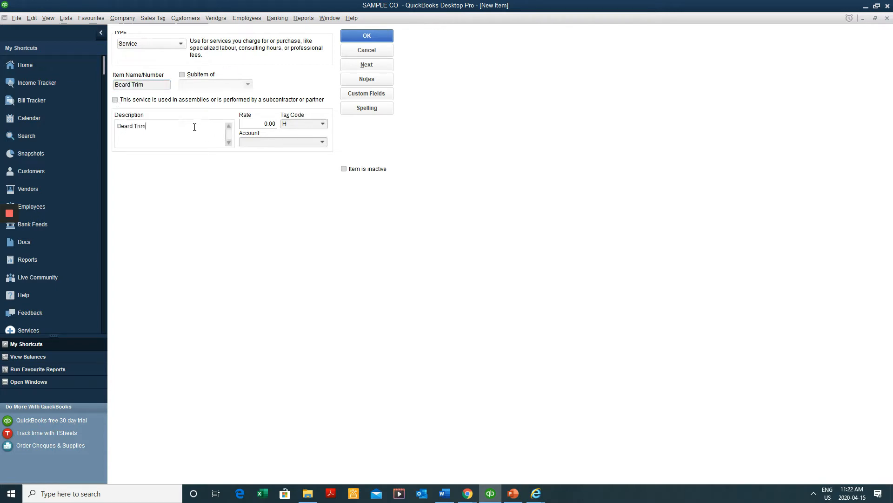
key(Tab)
text(3)
key(Tab)
click(322, 142)
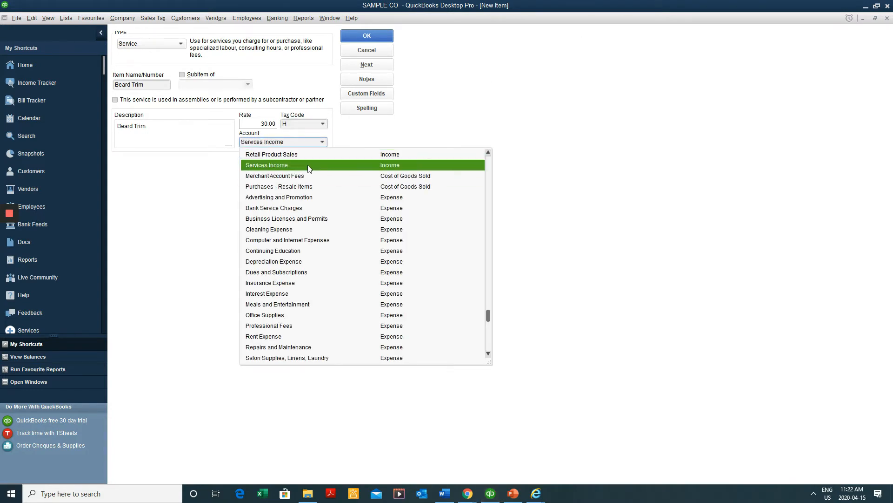
click(308, 165)
click(367, 36)
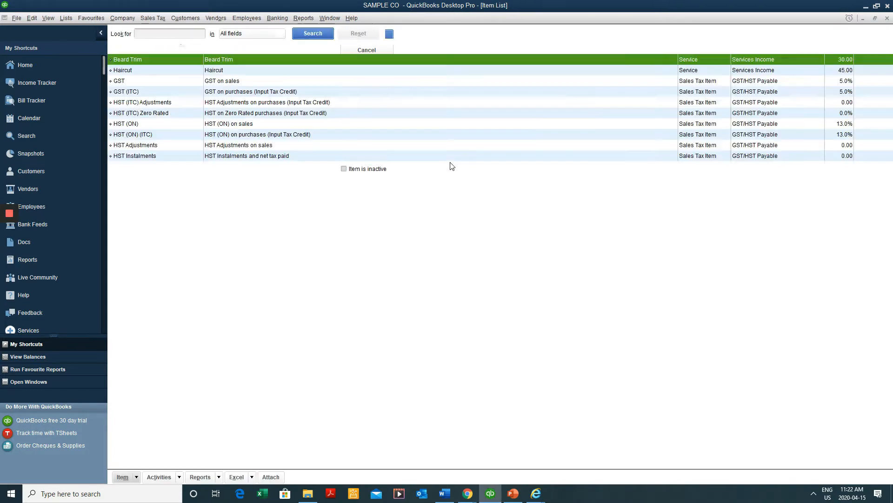
key(Escape)
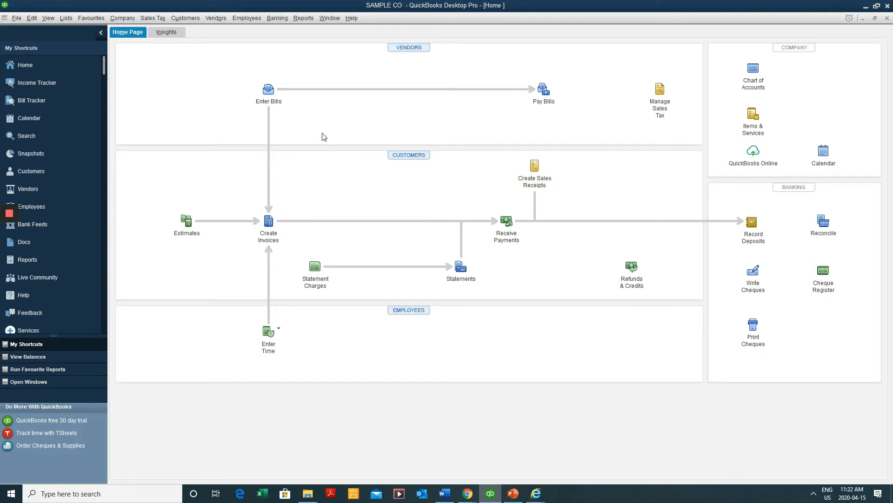
Open Create Invoices and select the second listed customer in the Customer:Job dropdown
click(192, 21)
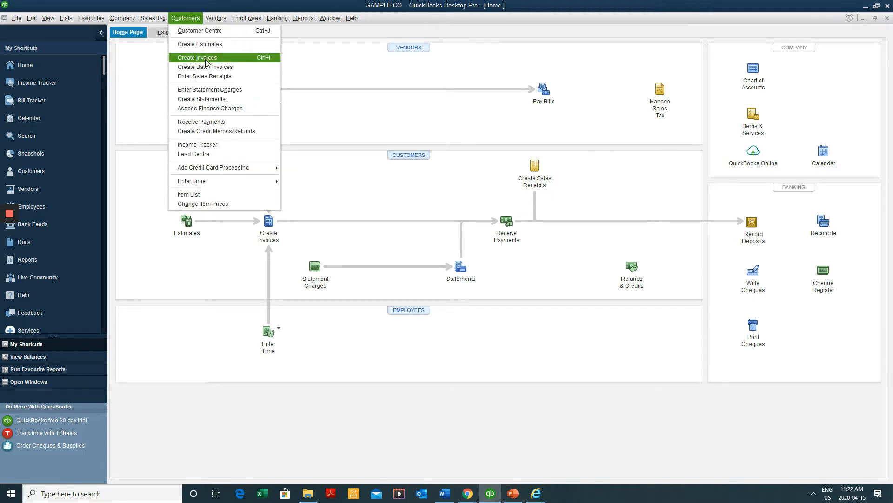
click(402, 122)
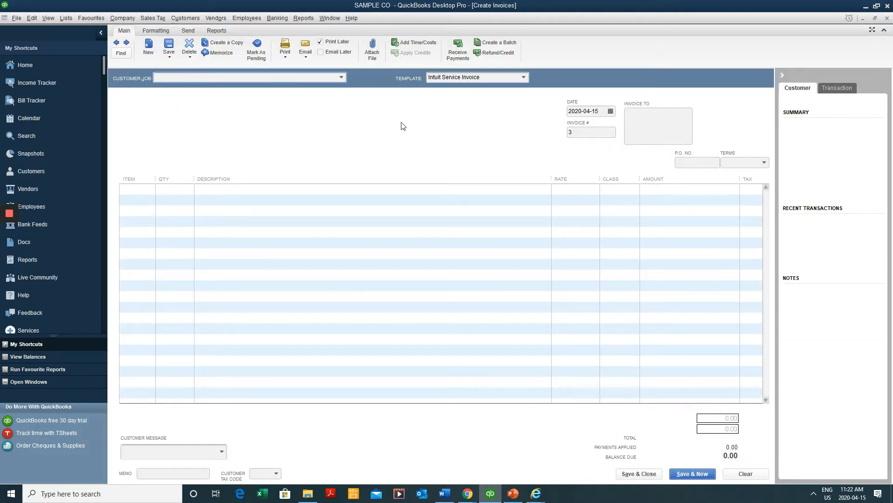
click(342, 77)
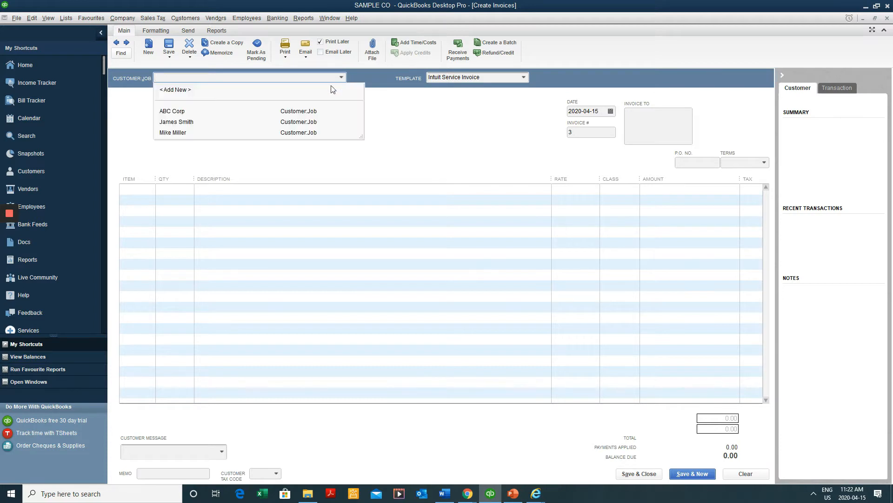
key(Down)
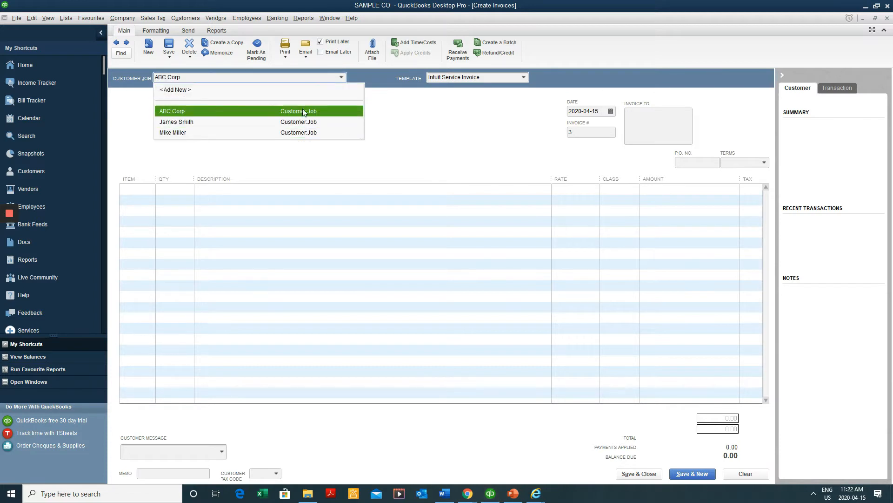
click(208, 123)
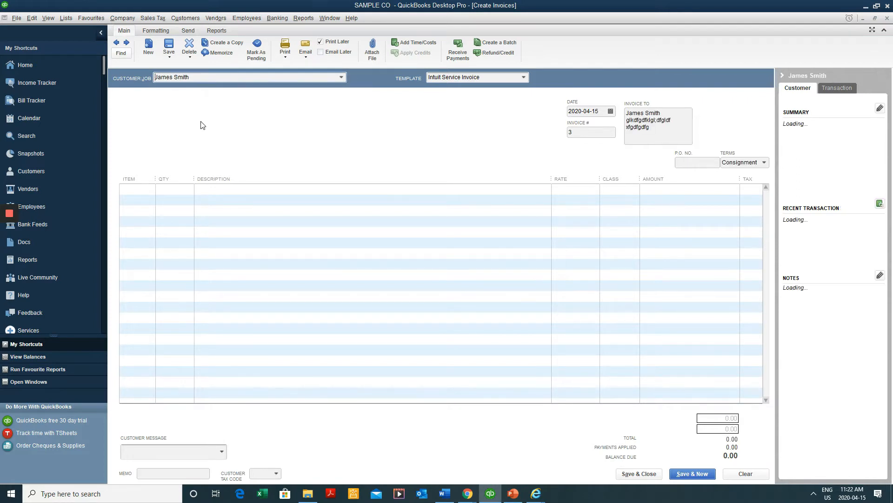
click(341, 78)
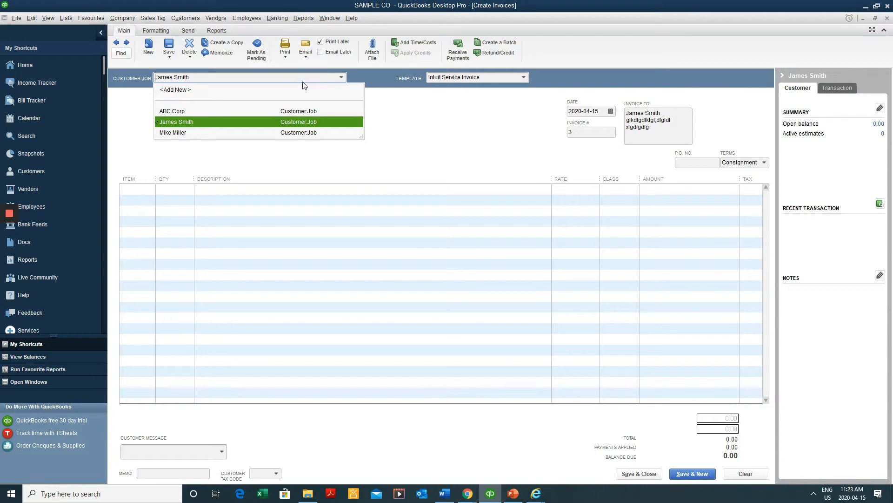
click(341, 77)
click(340, 77)
Add a new customer from the invoice and copy their name into the Invoice/Bill To address
click(175, 90)
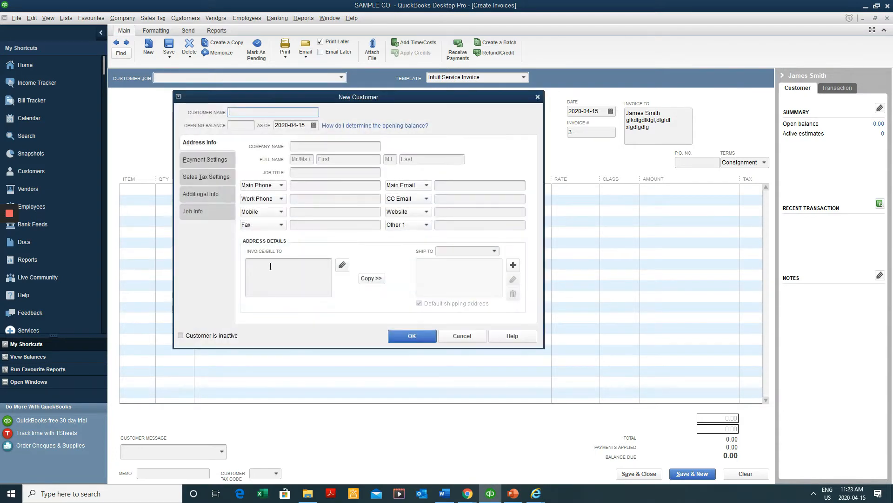
drag(347, 97, 344, 145)
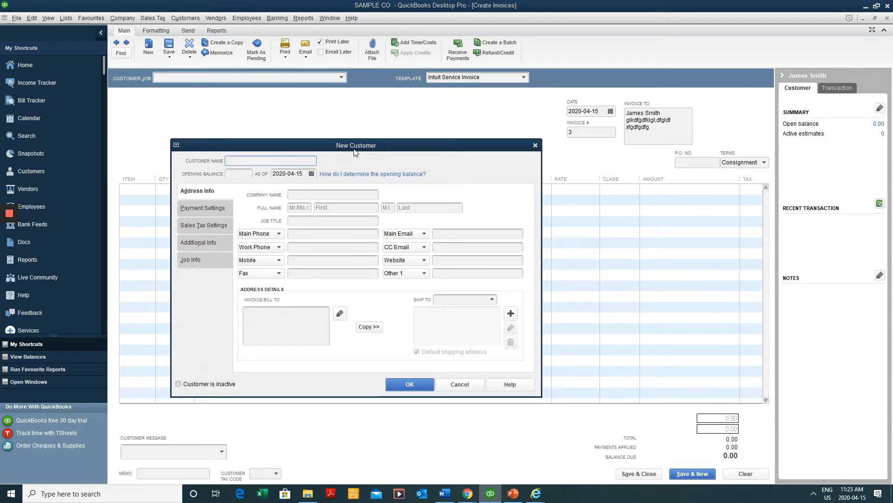
drag(285, 161, 228, 161)
right_click(230, 163)
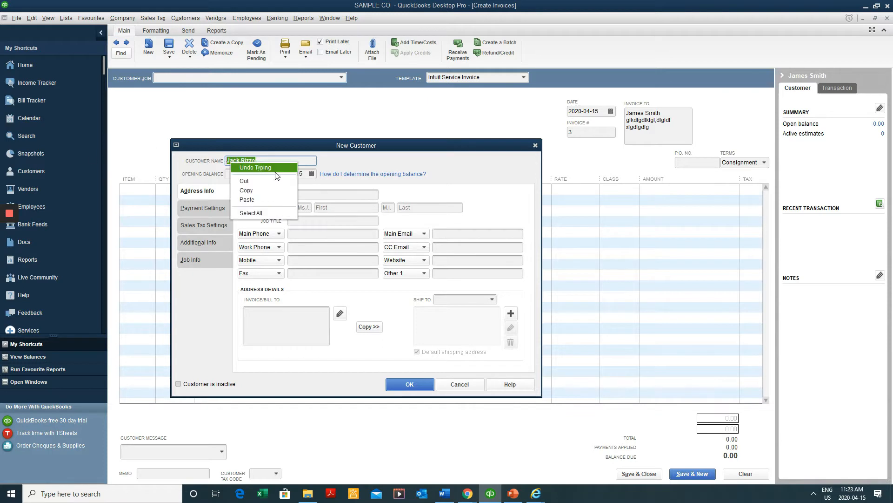
click(247, 190)
right_click(293, 325)
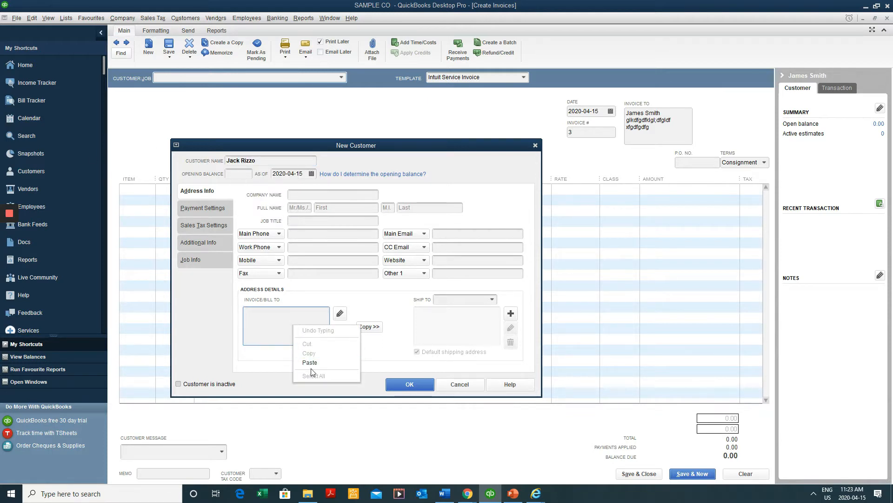
click(310, 363)
Add two address lines, accept the address, enter the main e-mail, and save the customer
key(Return)
text(ret)
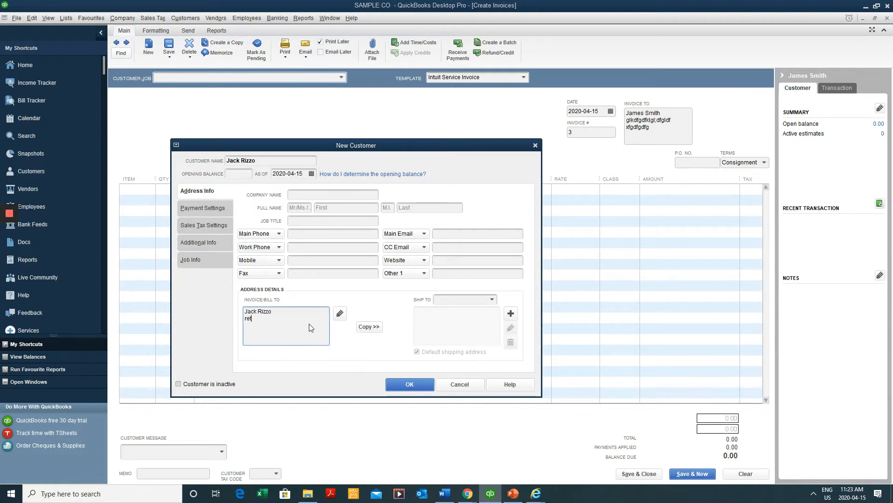
text(ertyretet)
key(Return)
text(drtrryrty)
text(rt rtr)
key(shift+Up)
key(shift+Up)
key(shift+Left)
key(shift+Left)
key(shift+Left)
key(shift+Left)
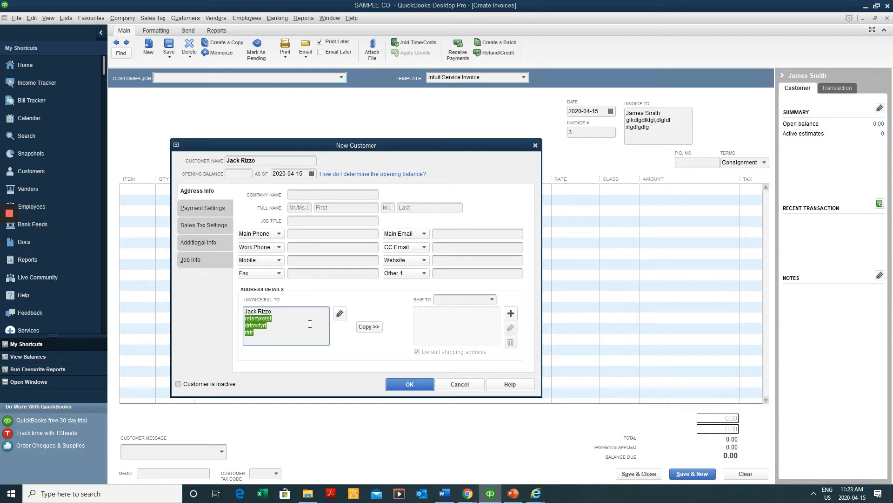
key(shift+Left)
key(shift+Left)
click(435, 245)
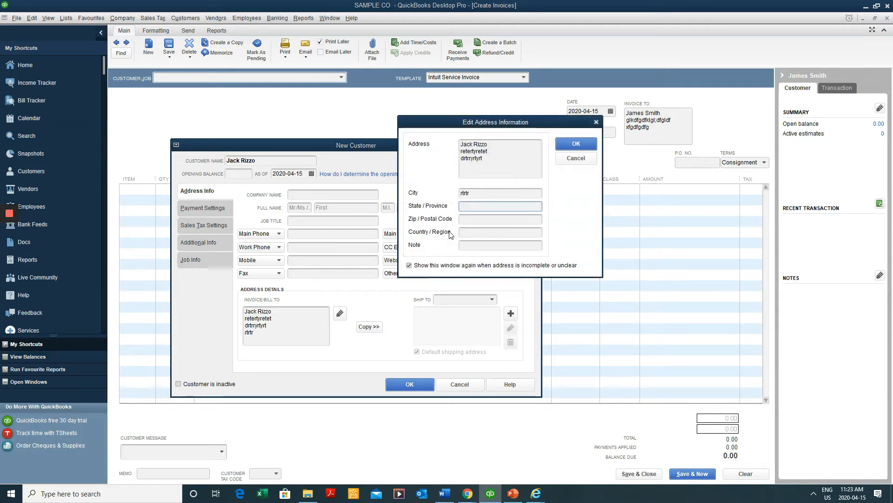
click(577, 142)
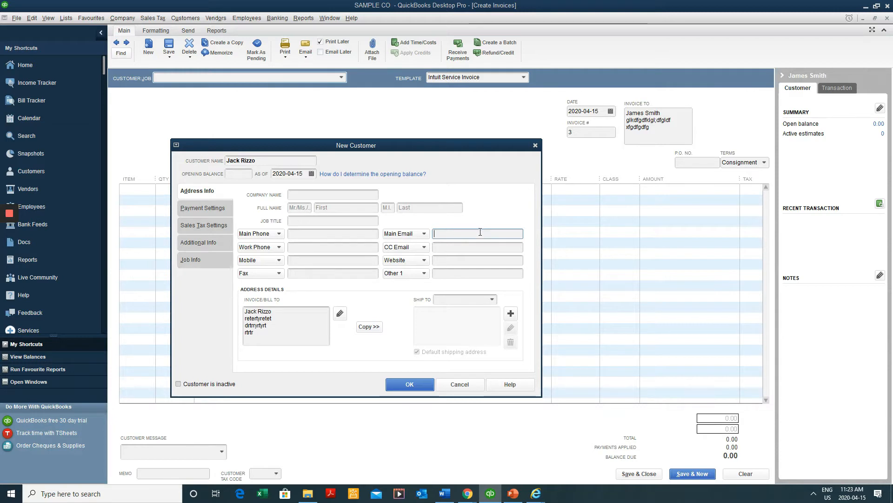
text(fgdfgfg)
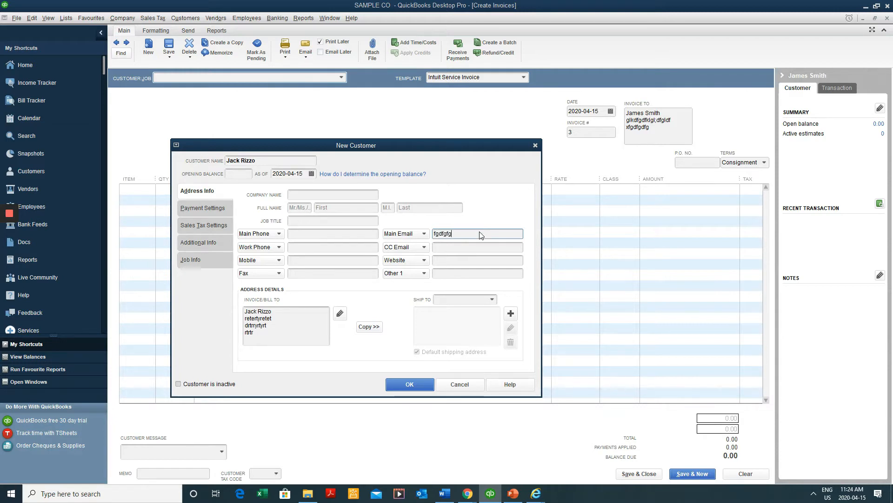
text(hgfh@fhfghfg.com)
click(428, 383)
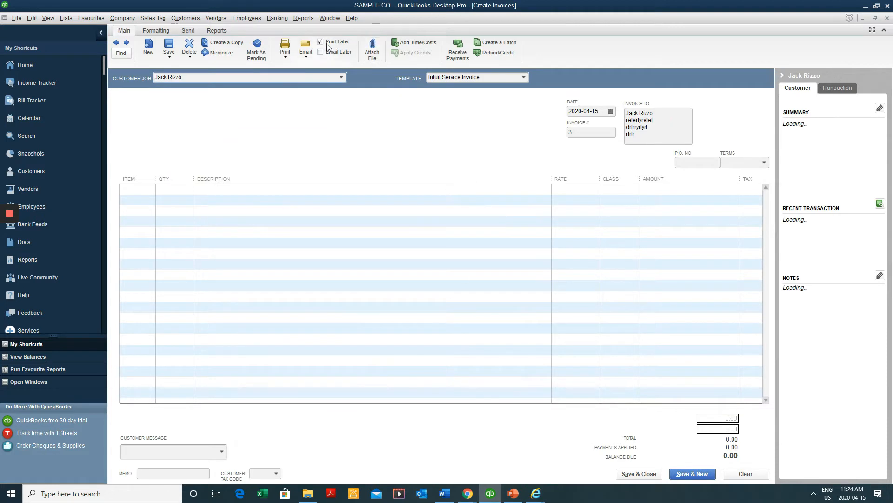
click(305, 52)
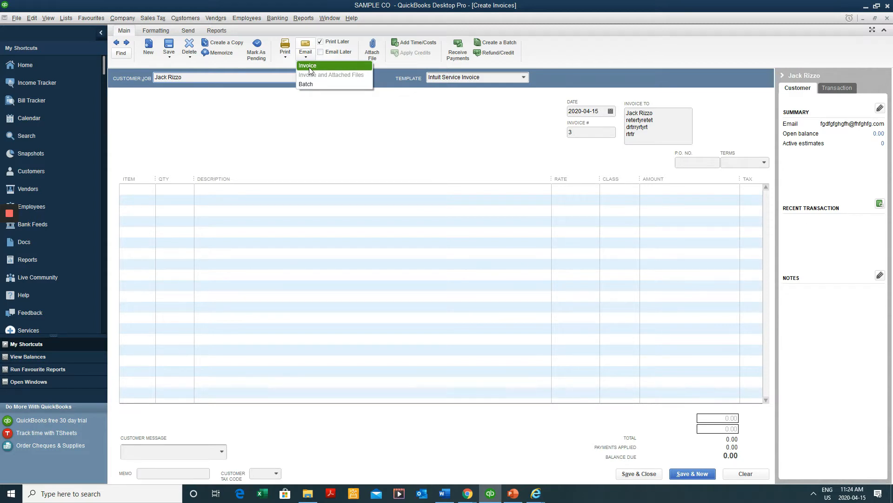
click(309, 68)
click(445, 152)
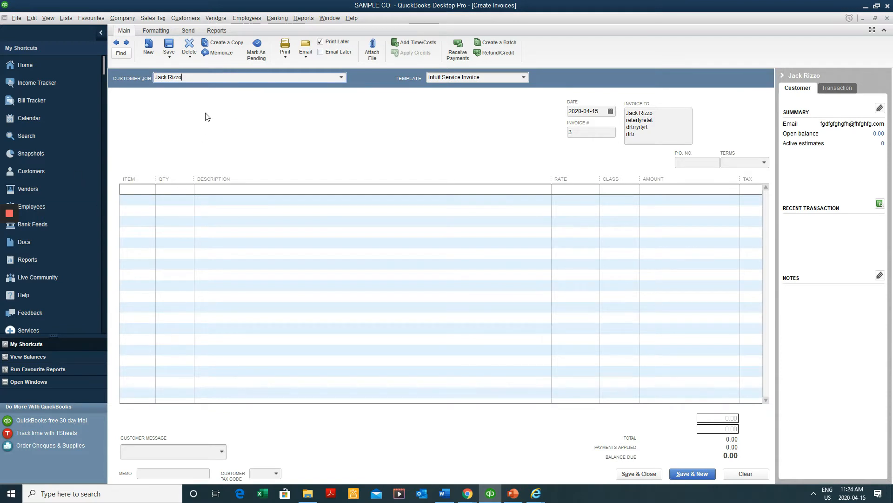
key(Tab)
key(Tab)
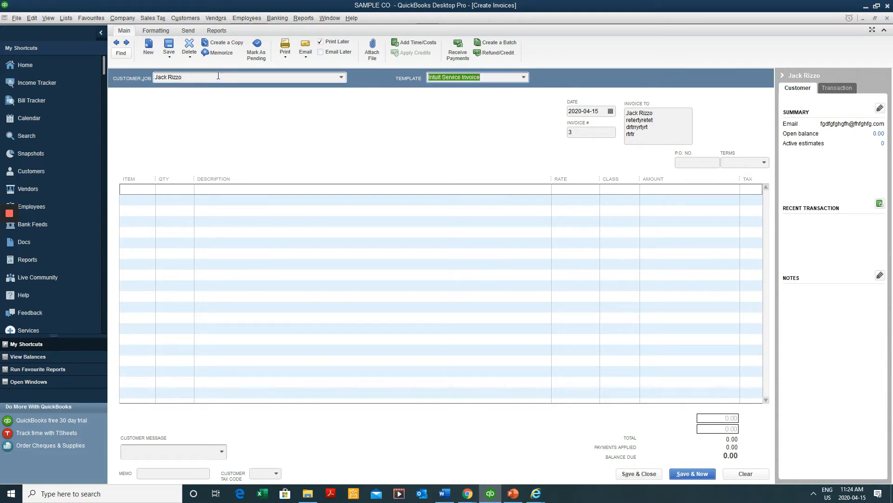
click(611, 111)
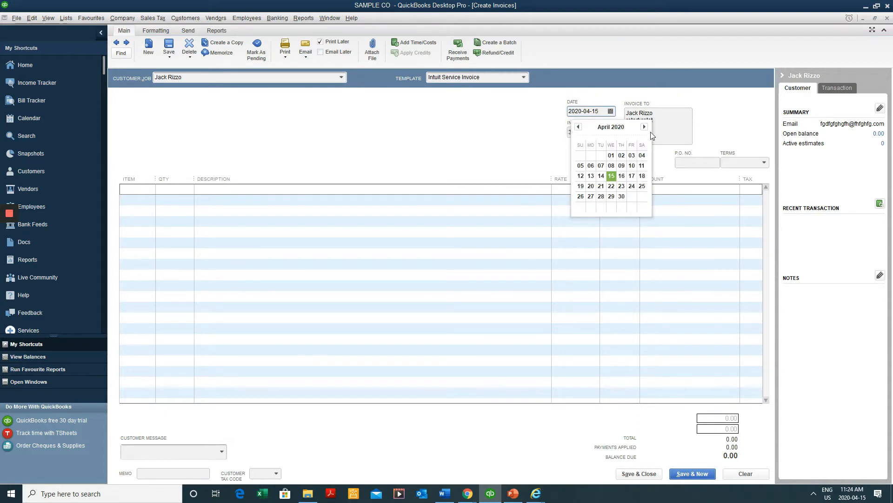
click(610, 112)
click(611, 111)
click(644, 127)
click(579, 128)
click(645, 128)
click(579, 128)
click(644, 127)
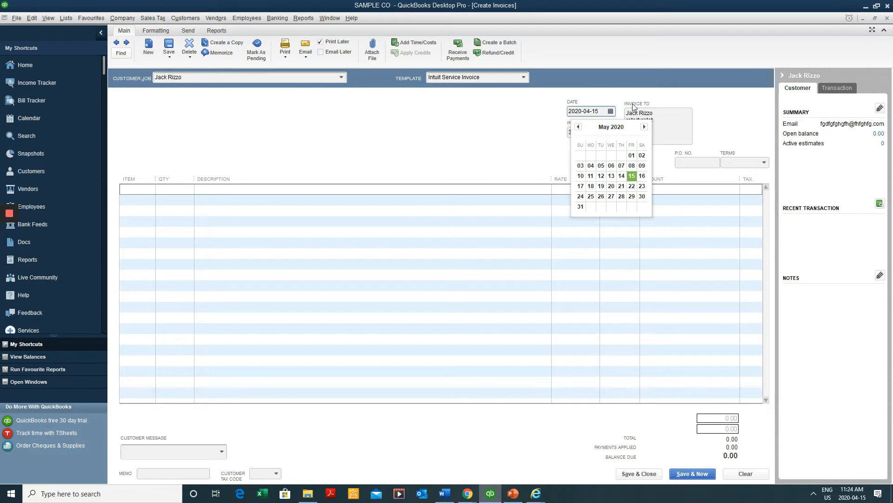
key(m)
key(m)
key(m)
key(m)
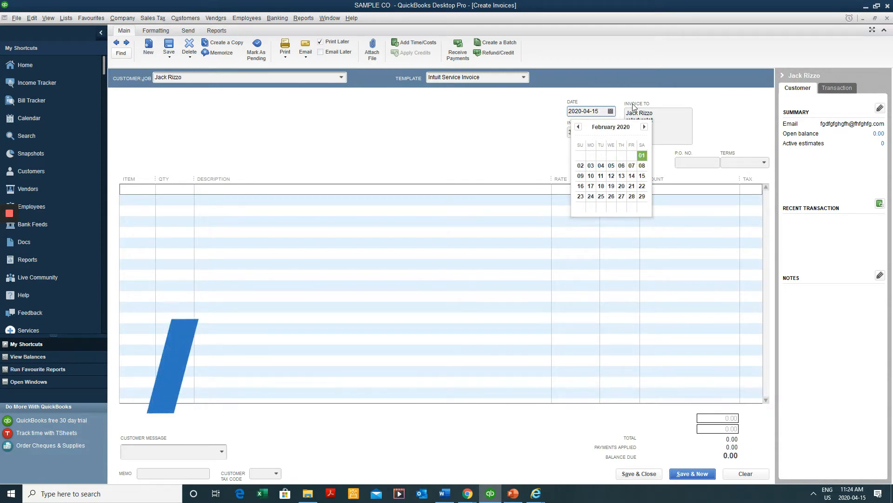
key(m)
key(m)
key(m)
key(m)
key(m)
key(m)
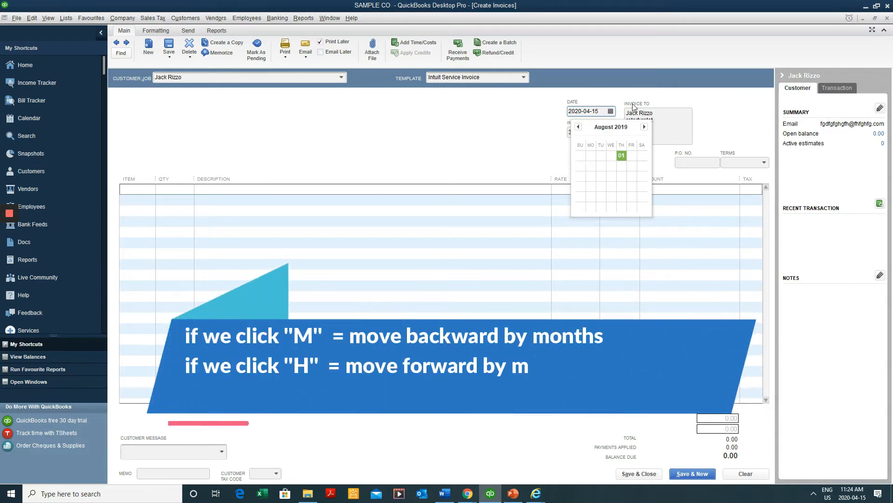
key(m)
key(m)
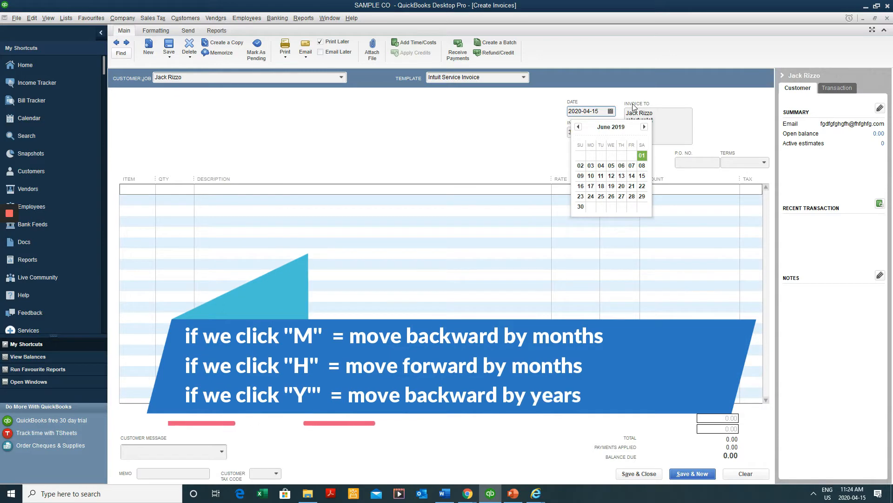
key(h)
key(h)
key(h)
key(h)
key(h)
key(h)
key(h)
key(h)
key(h)
key(h)
key(h)
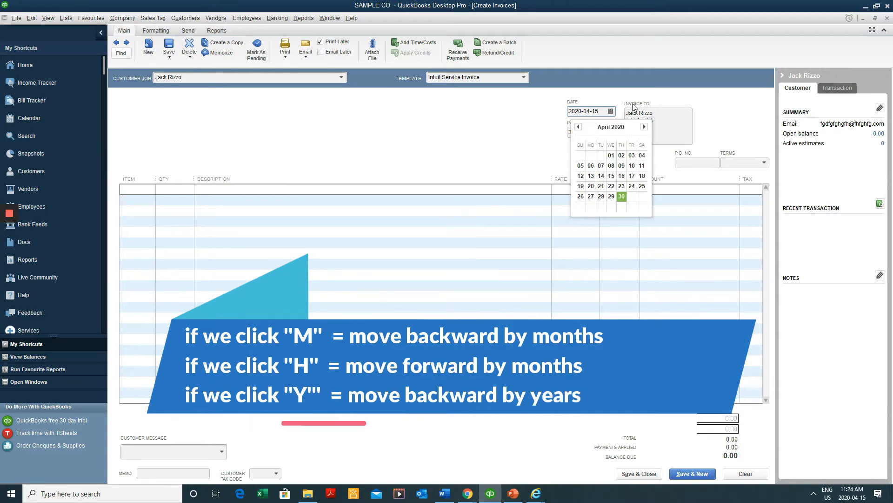
key(h)
key(h)
key(h)
key(h)
key(h)
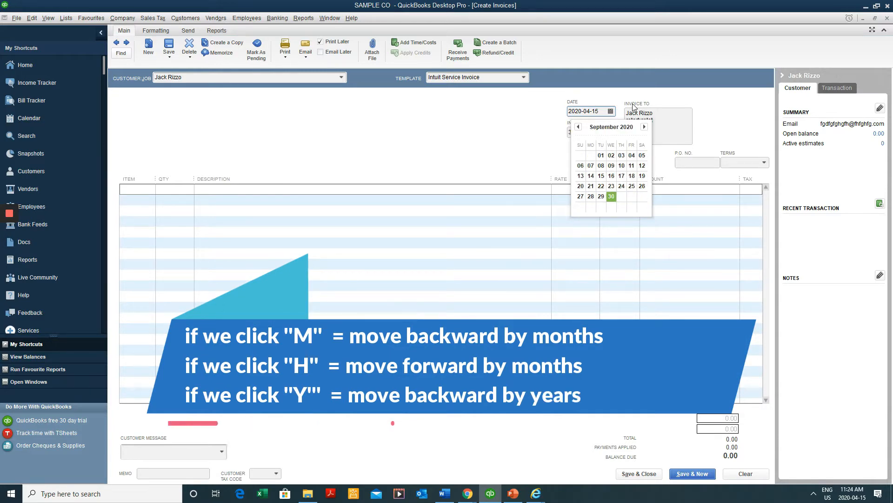
key(y)
key(y)
key(y)
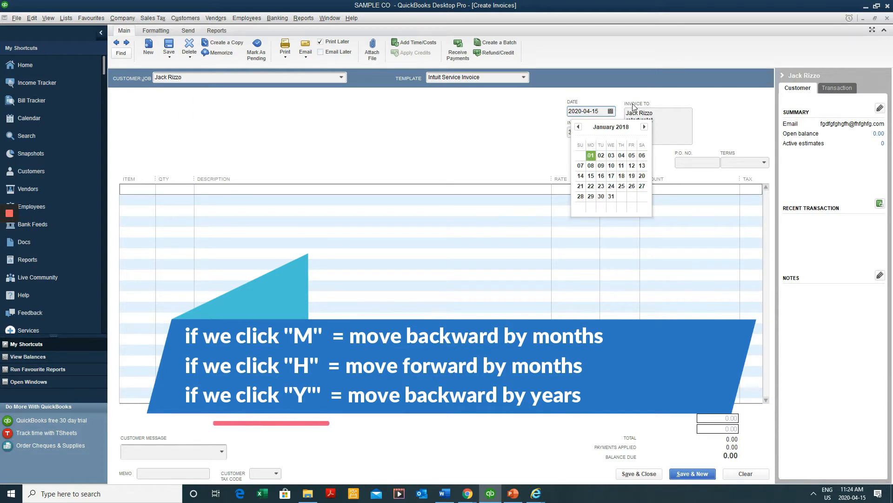
key(y)
key(y)
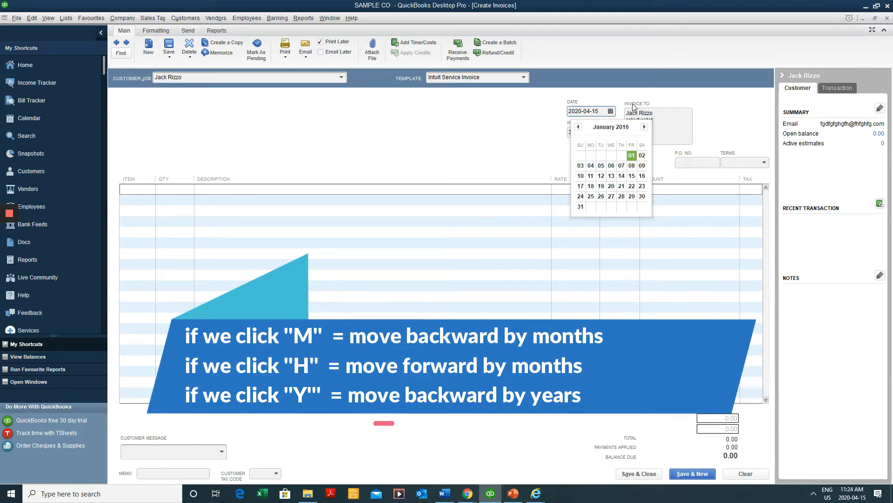
click(632, 158)
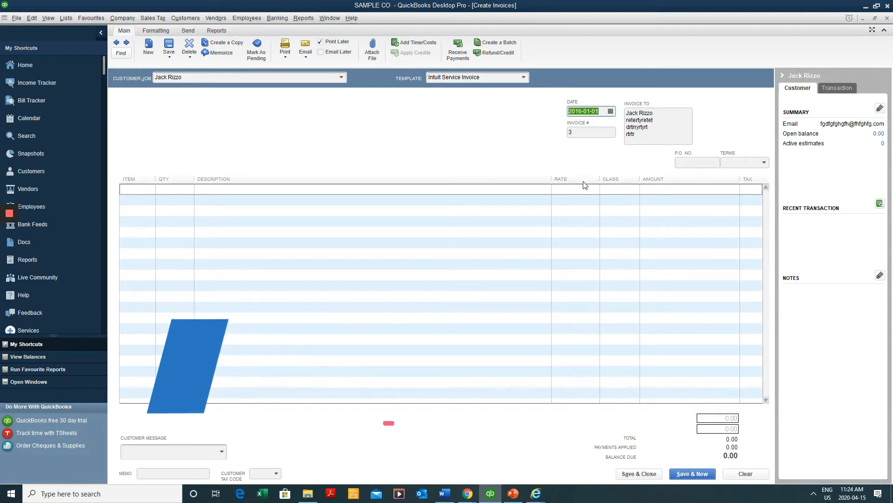
key(t)
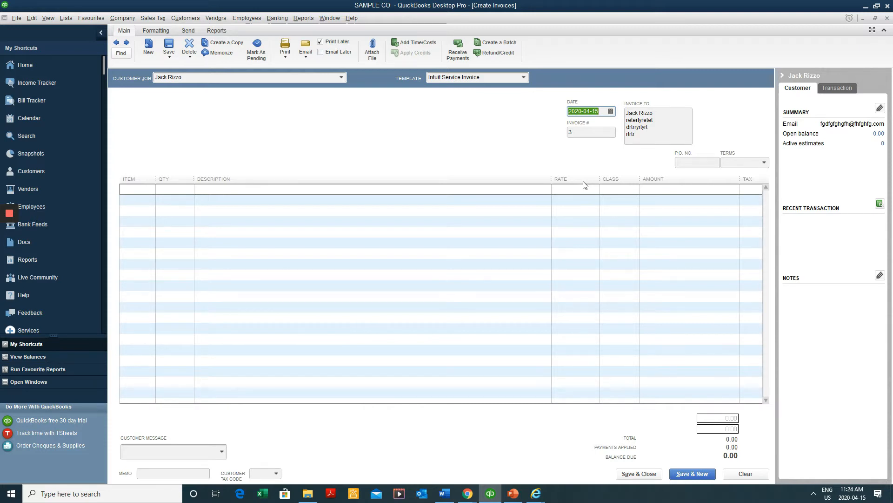
Enter hai to add Haircut, quantity 1 at 45.00, giving a 50.85 total with 5.85 HST
key(Tab)
key(Tab)
key(Tab)
key(Tab)
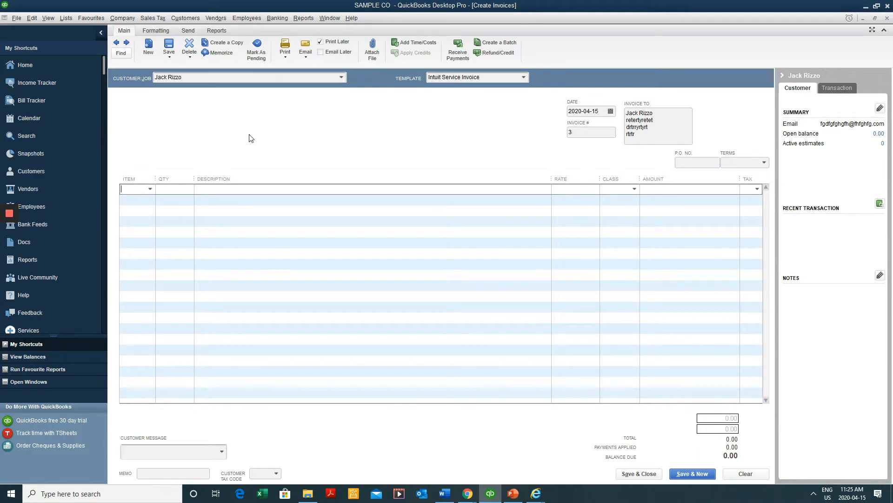
text(hai)
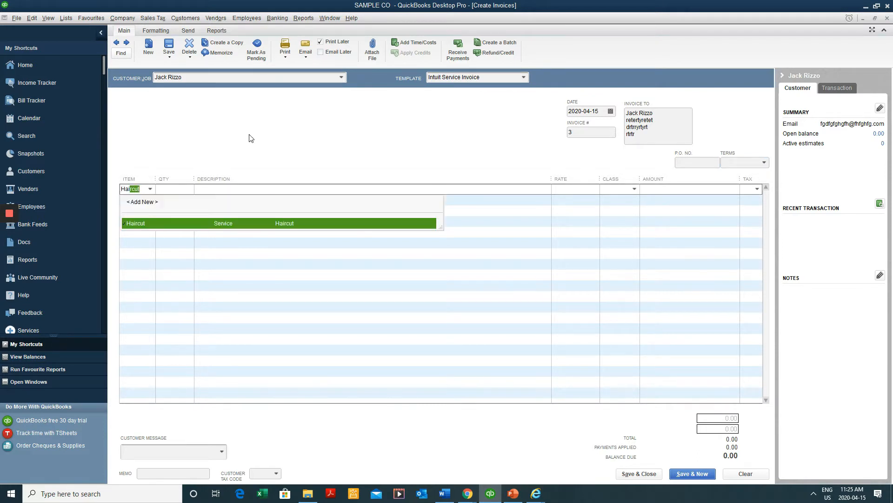
key(Tab)
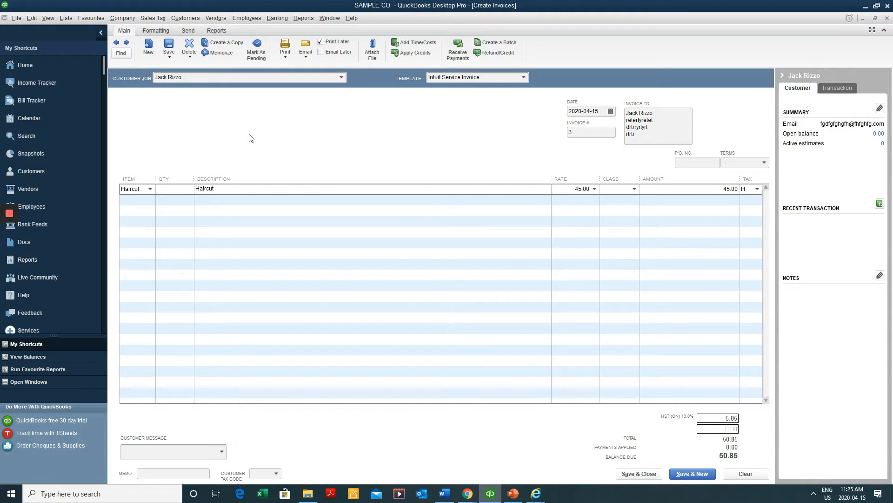
key(Tab)
key(Tab)
key(Tab)
click(727, 418)
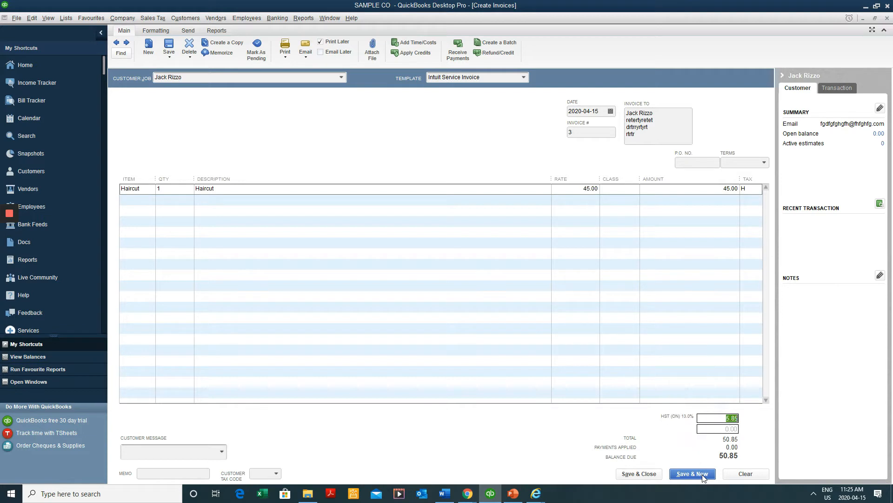
Save Haircut invoice #3 (50.85 with HST) and open a blank invoice #4
click(171, 48)
click(693, 474)
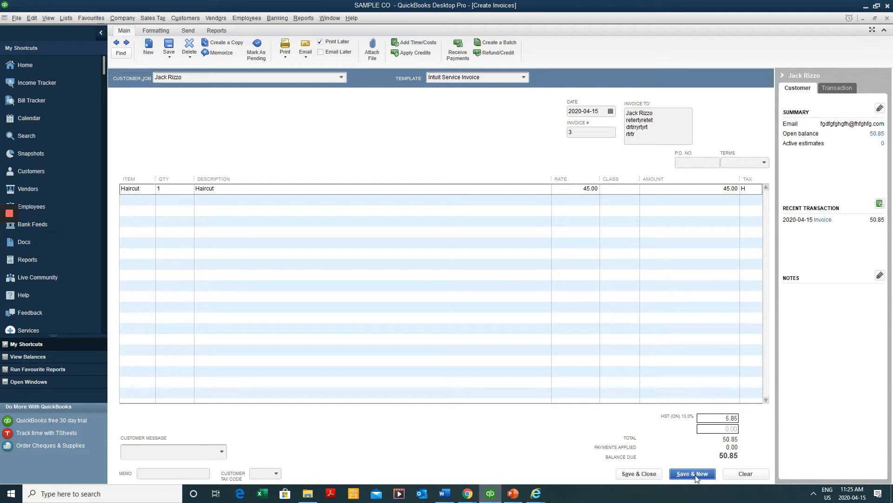
Choose the customer for invoice #4 and keep the existing invoice date
click(336, 78)
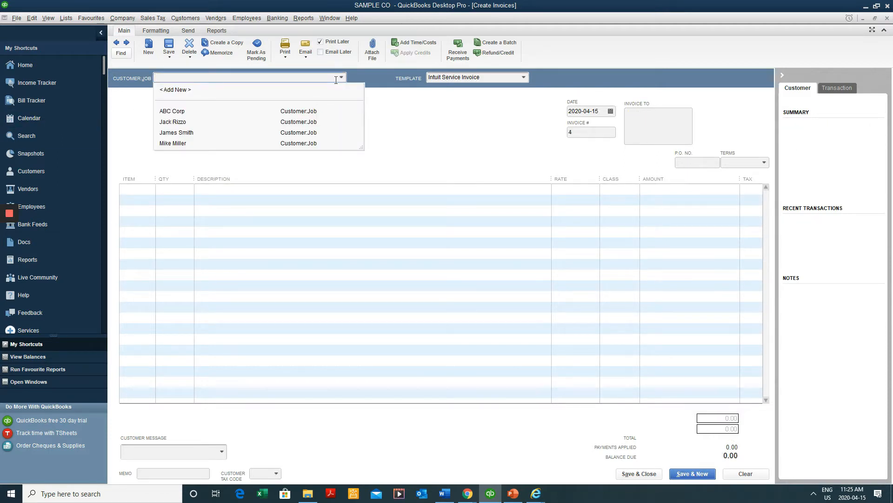
click(243, 132)
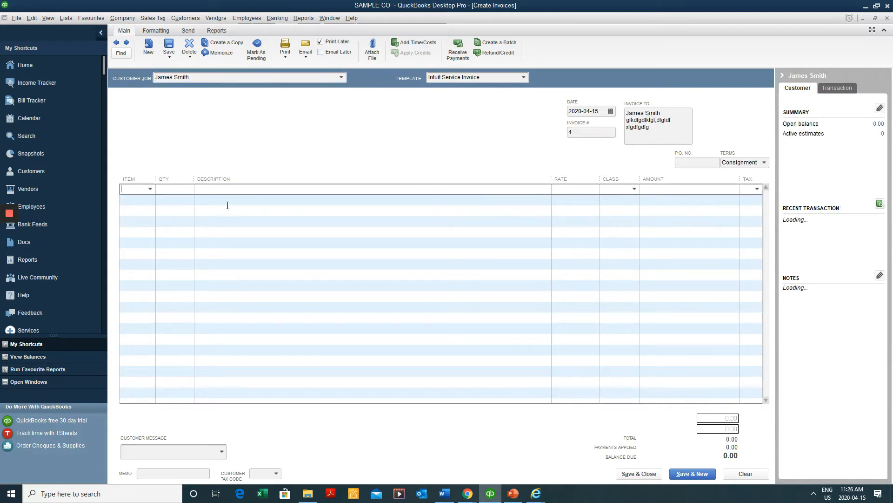
click(147, 193)
click(575, 111)
click(611, 112)
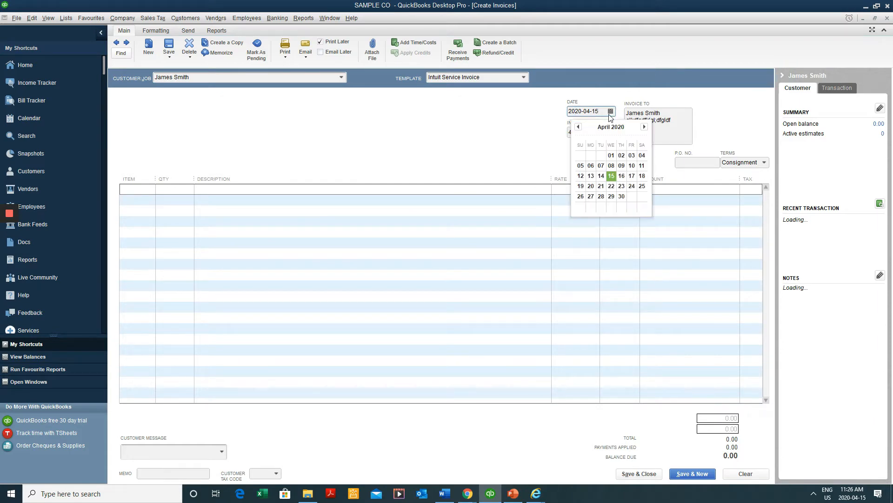
click(597, 111)
key(Tab)
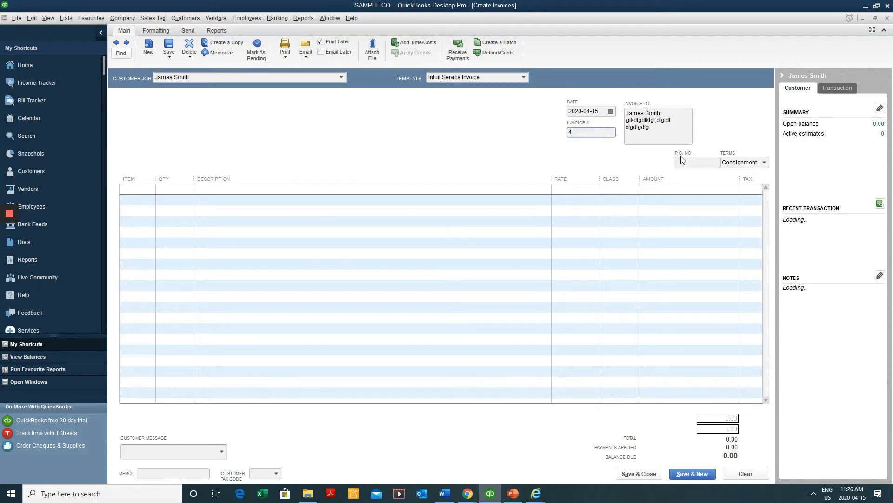
Add one Beard Trim to the first line (33.90 with HST) and save and close
click(140, 189)
text(Beard Trim)
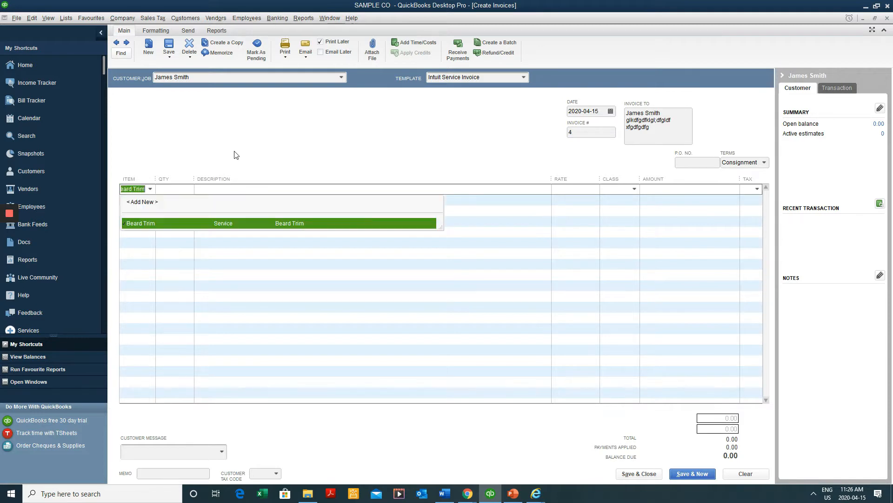
key(Tab)
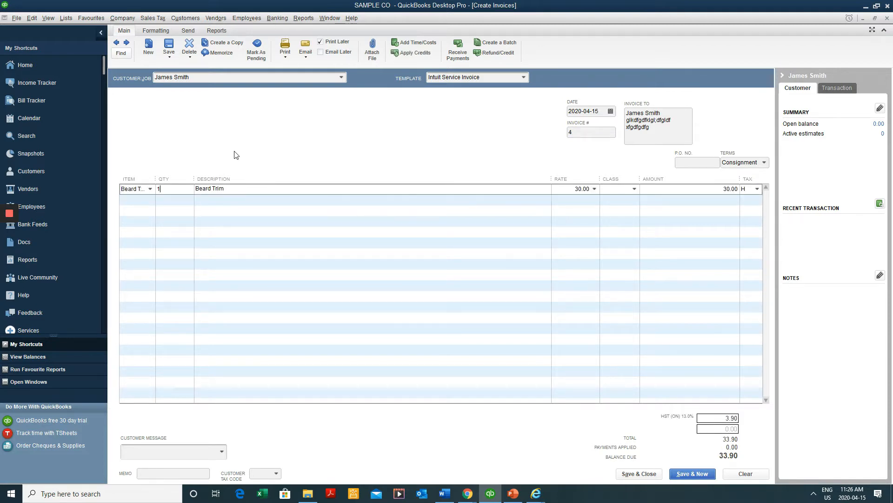
key(Tab)
key(Tab)
key(Tab)
click(649, 474)
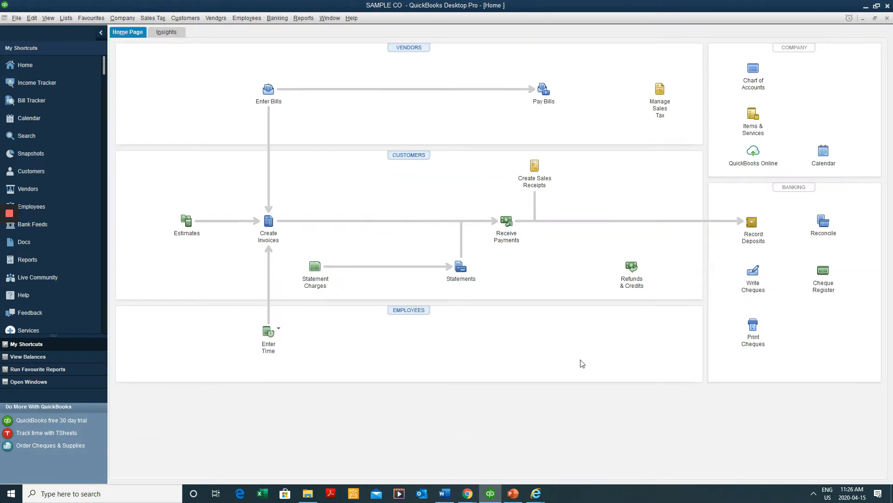
Find Invoice 4 in the customer's Customer Centre transactions and reopen it (Beard Trim, 33.90 total)
click(398, 155)
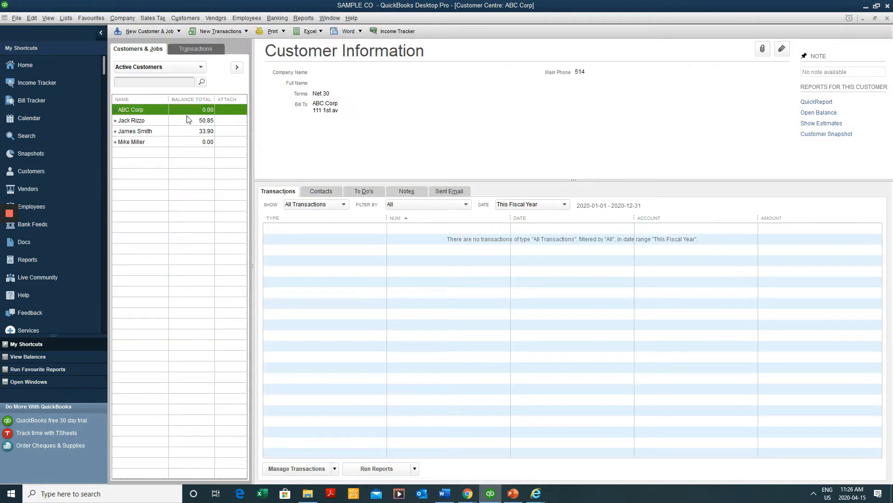
click(188, 120)
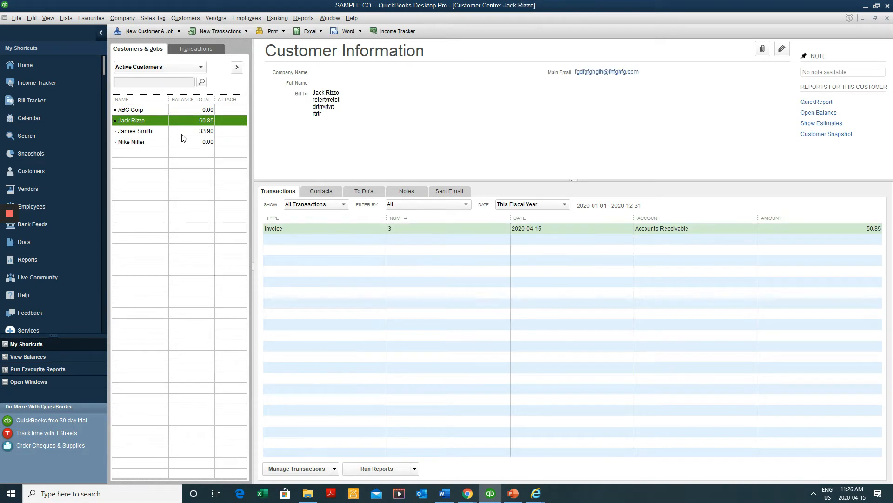
click(188, 132)
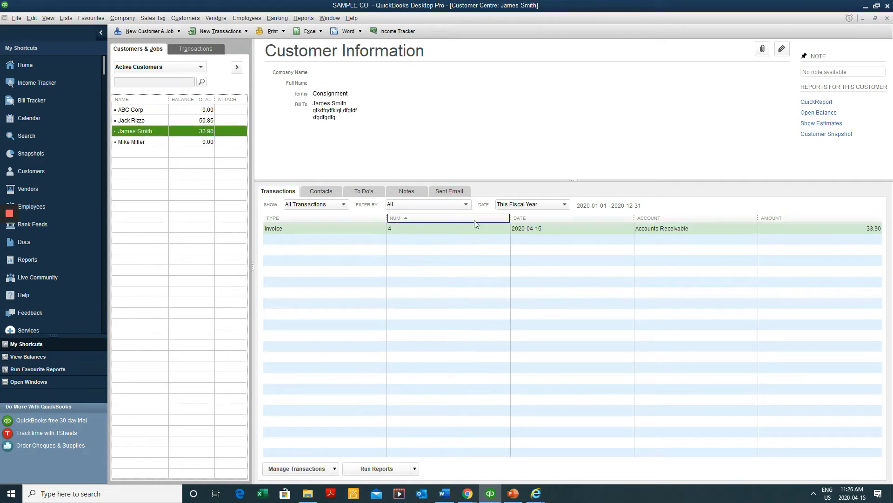
click(195, 121)
click(193, 129)
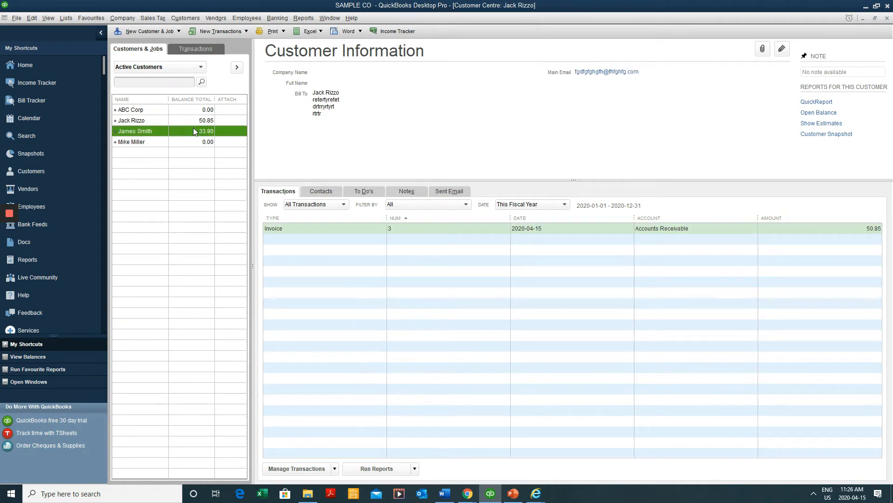
double_click(425, 228)
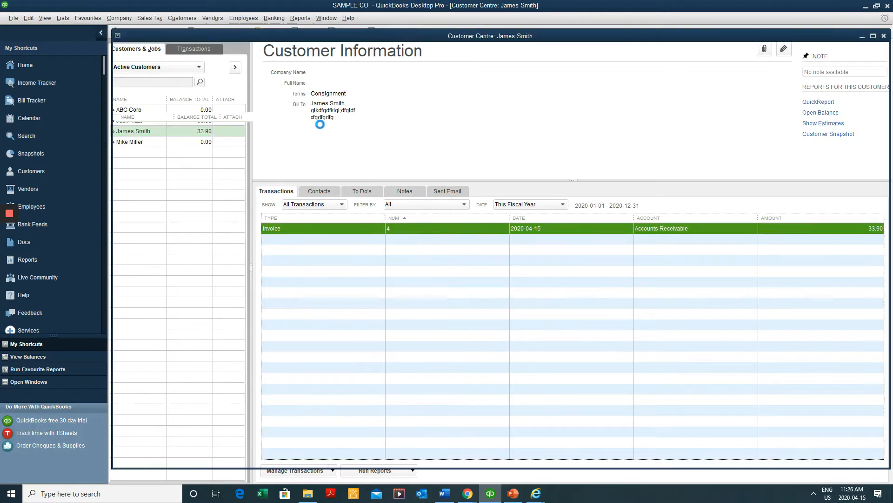
key(Escape)
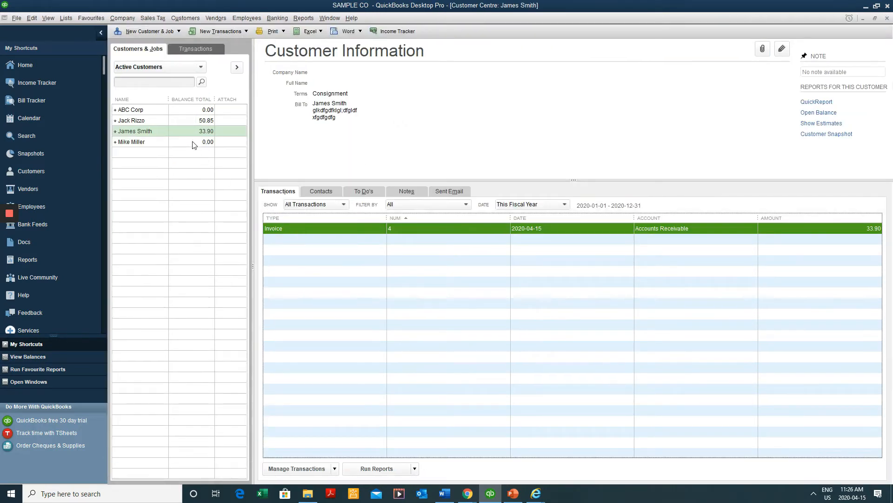
key(ctrl+i)
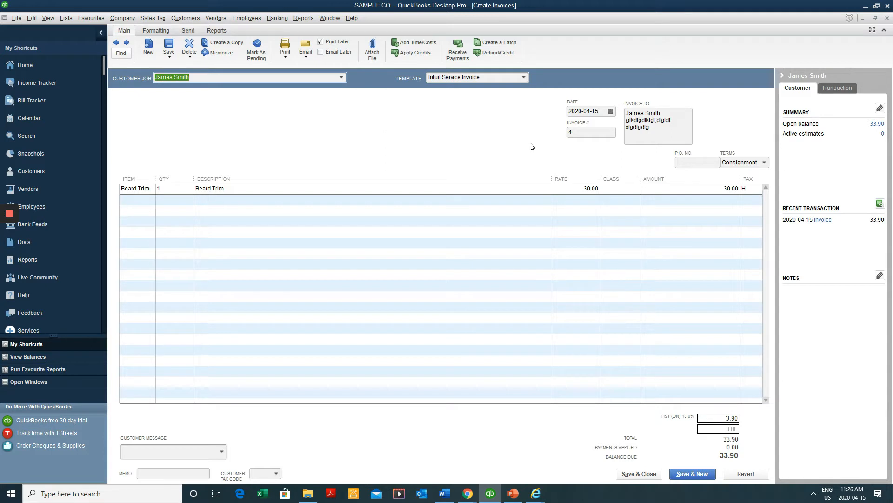
click(306, 56)
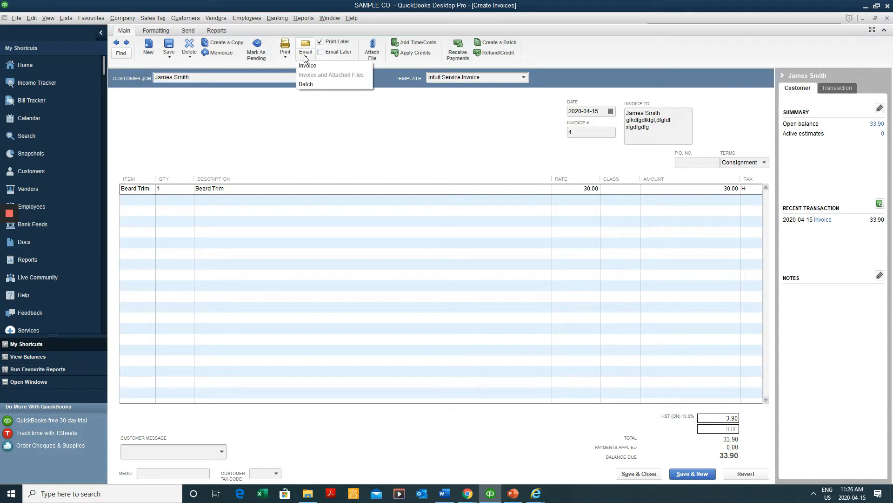
click(169, 57)
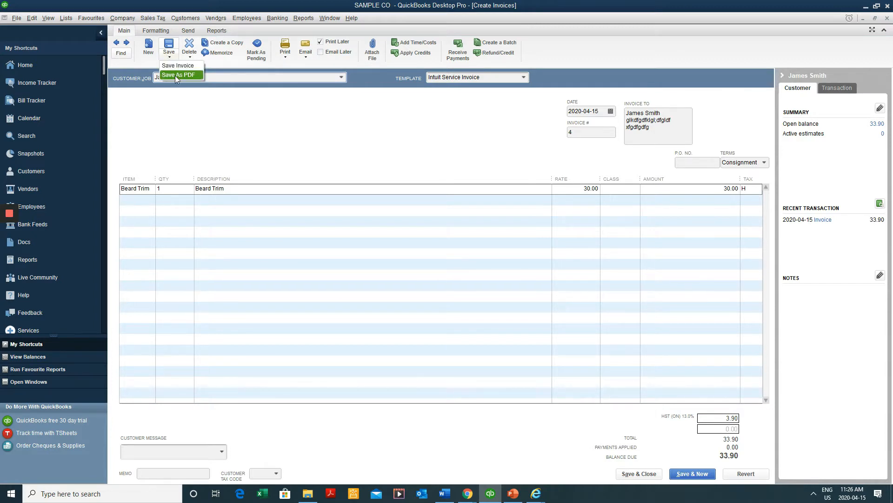
click(219, 144)
click(170, 58)
click(172, 75)
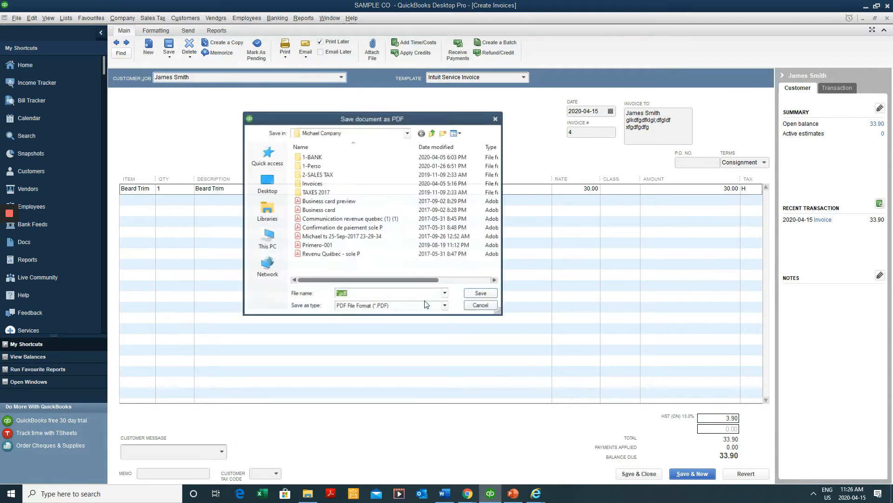
click(497, 118)
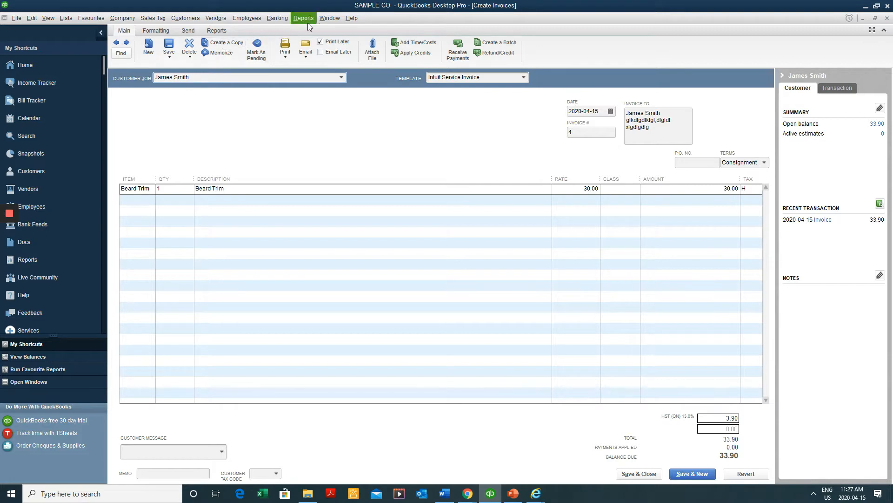
Start emailing invoice #4 on its own, then cancel at the missing e-mail address prompt
click(309, 57)
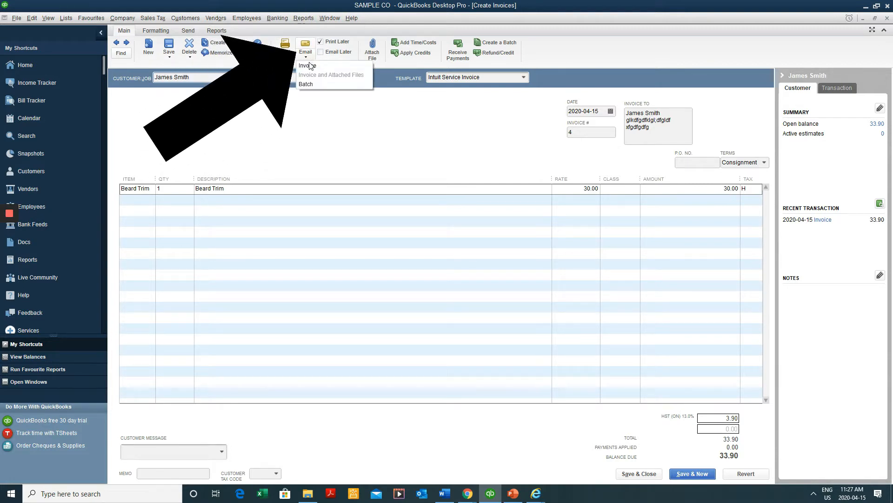
click(309, 56)
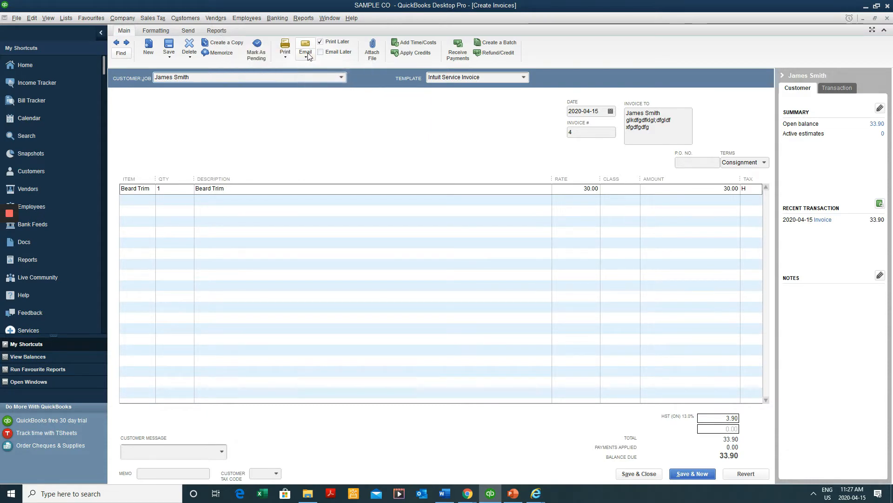
click(309, 56)
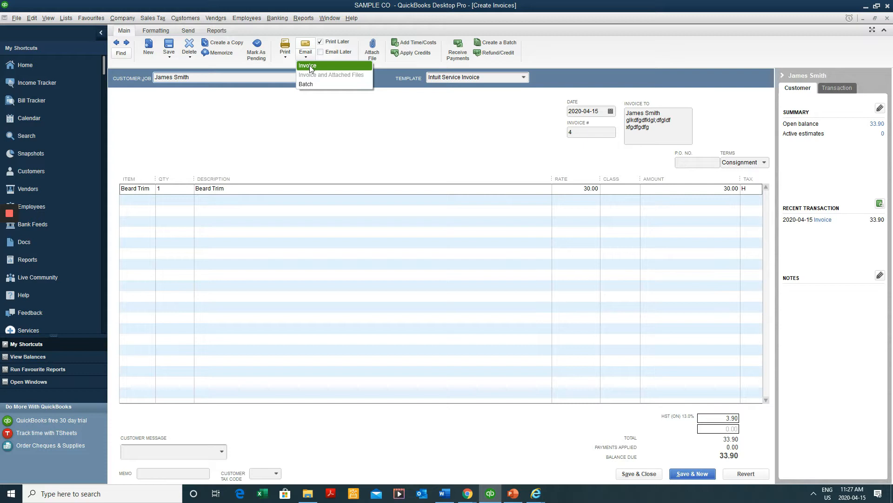
click(309, 65)
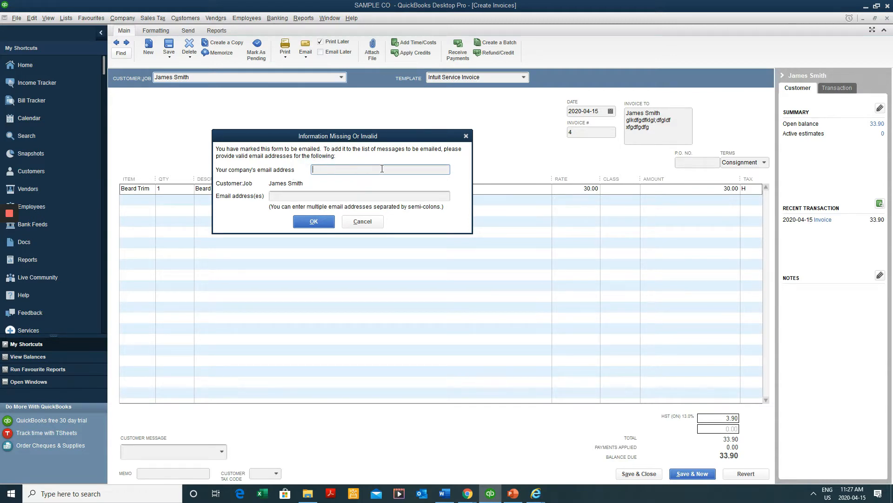
click(285, 198)
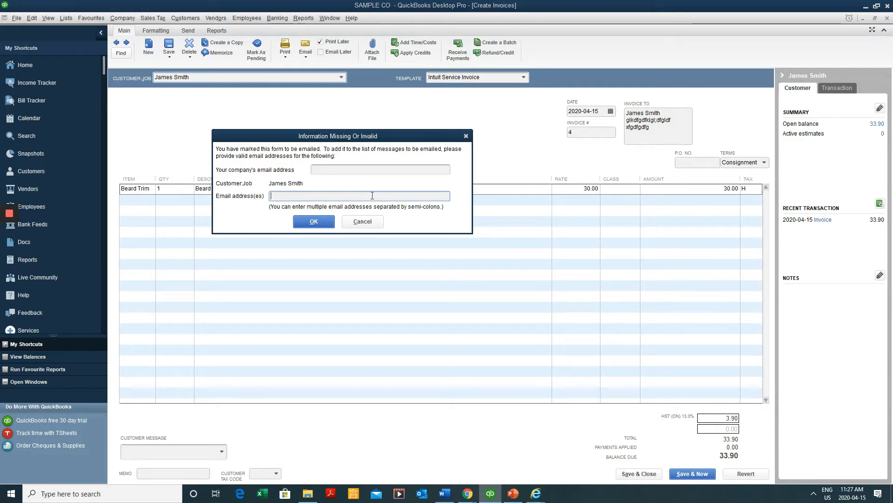
click(374, 222)
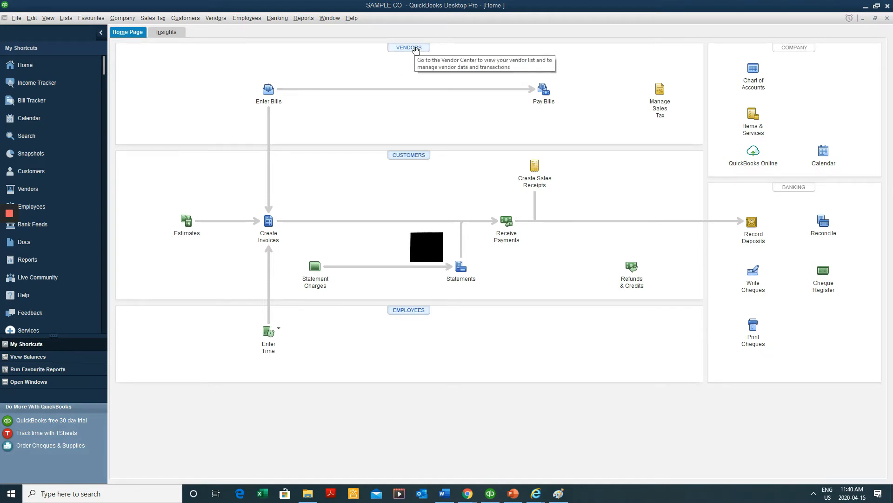
Start a new bill from vendor Supplier 1 dated 2020-04-01
click(270, 97)
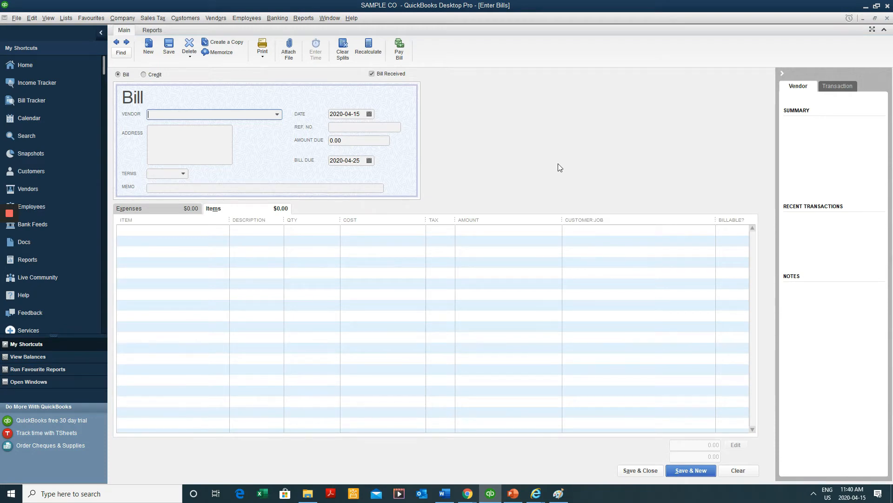
click(278, 115)
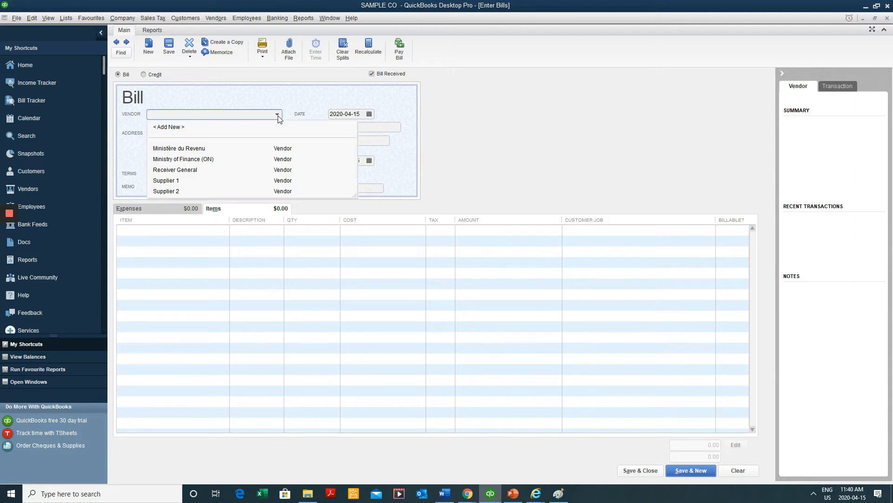
click(213, 182)
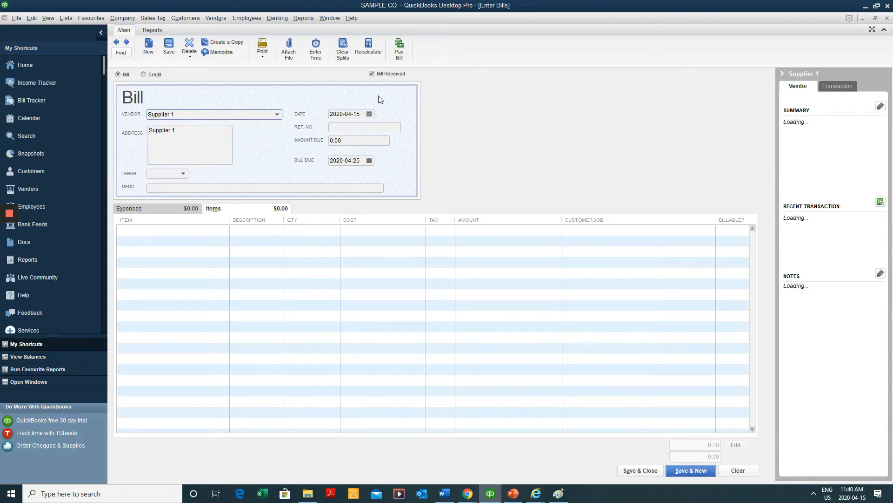
click(370, 116)
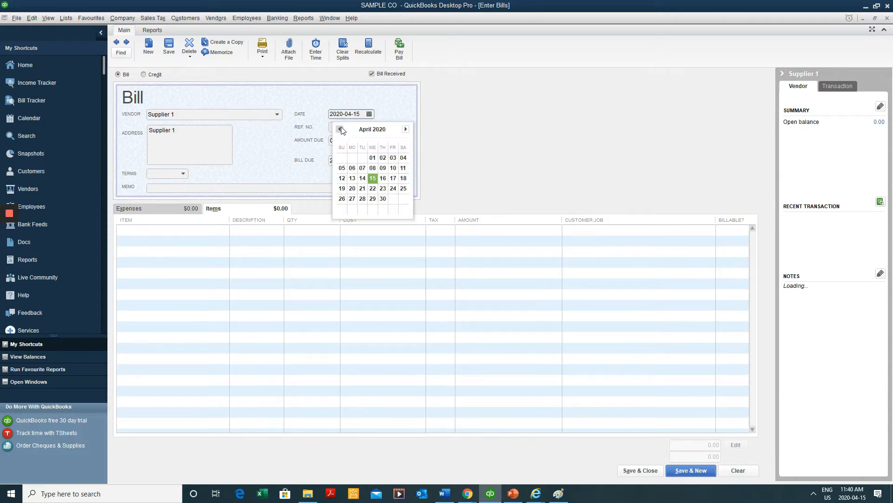
click(373, 158)
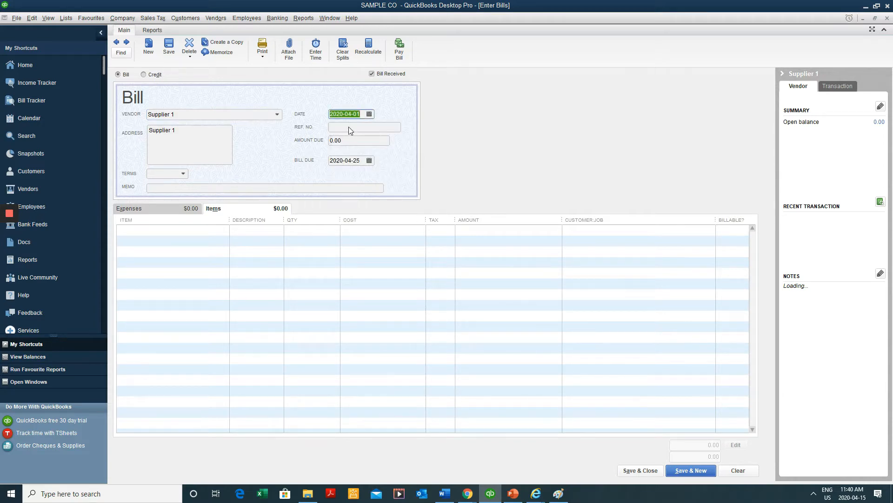
Enter Ref. No. 123, amount due 113.00, due date 2020-04-11, and placeholder memo text
click(350, 128)
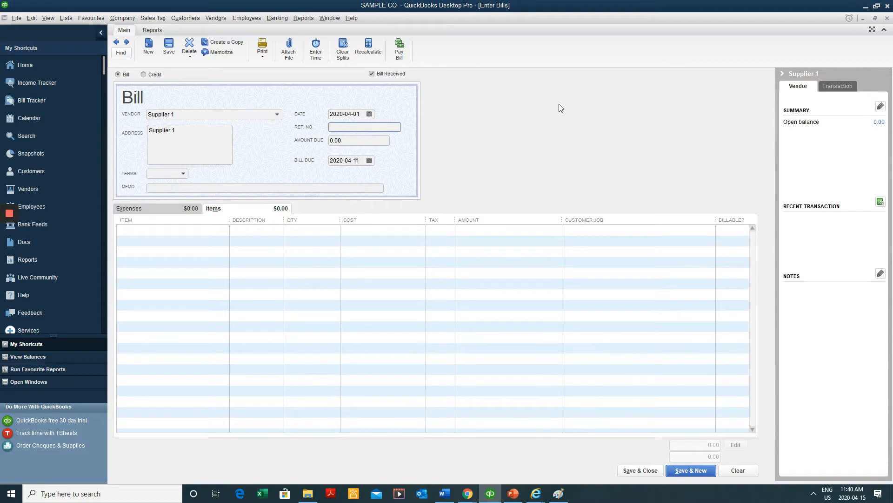
text(123)
key(Tab)
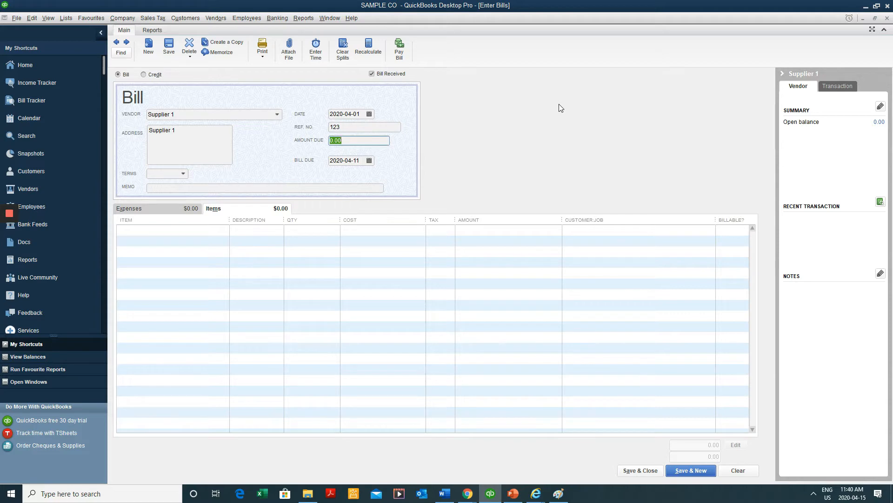
text(113)
key(Tab)
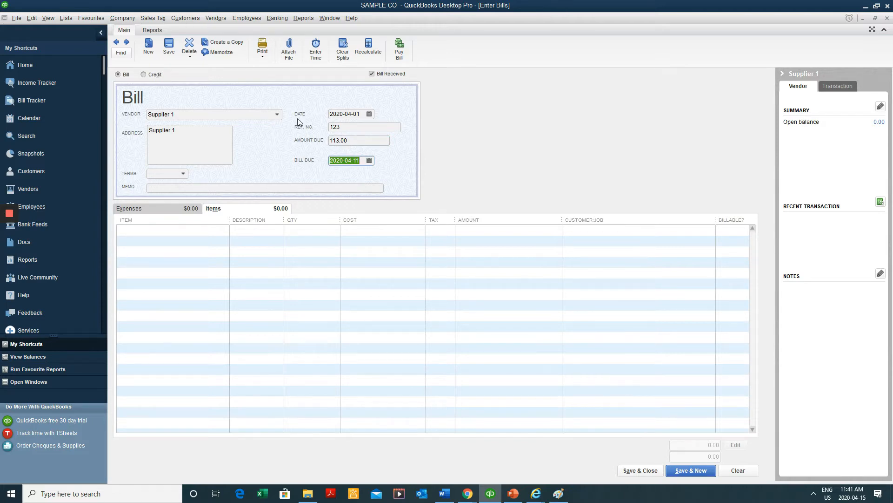
click(371, 161)
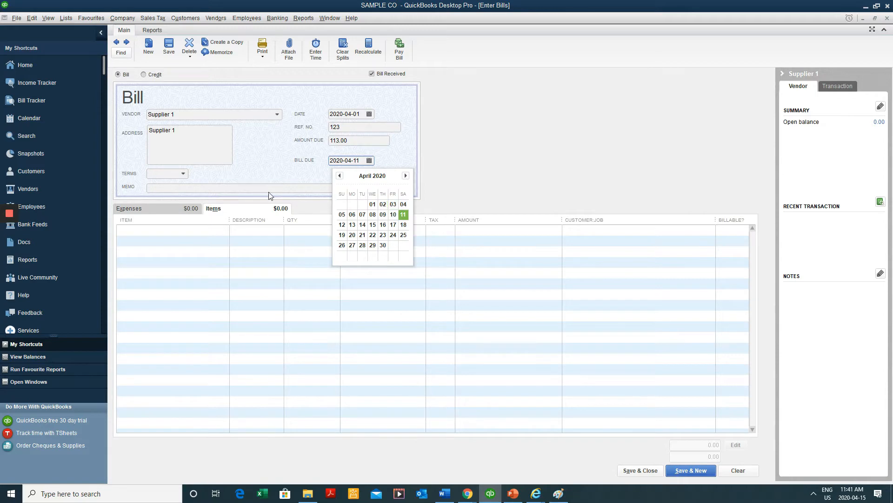
click(239, 186)
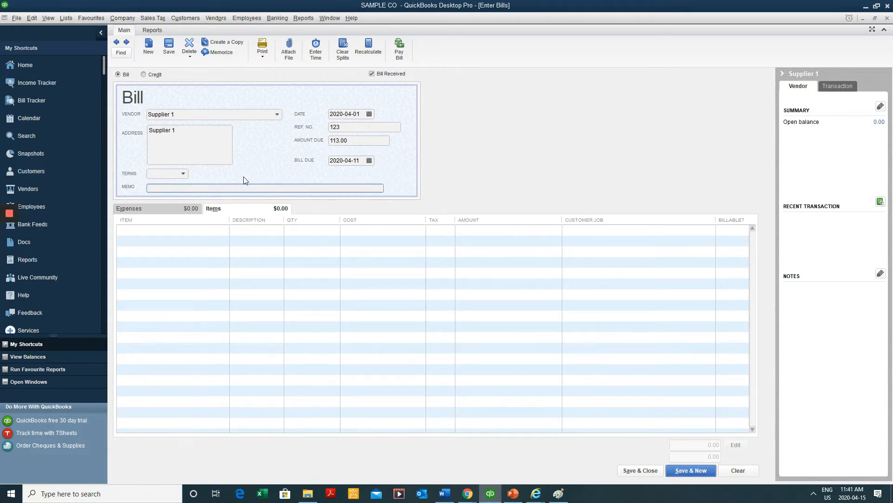
text(fgdg sdfgdgdf fgdfgdf fgdfgdf gdfgfd sdfgfdf)
Show the bill's Expenses tab and replace the memo with 'shampoo'
click(180, 208)
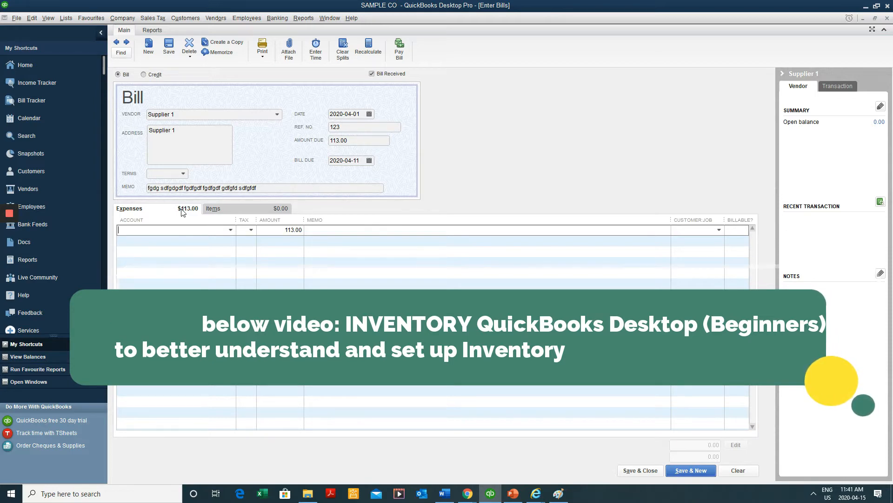
click(232, 209)
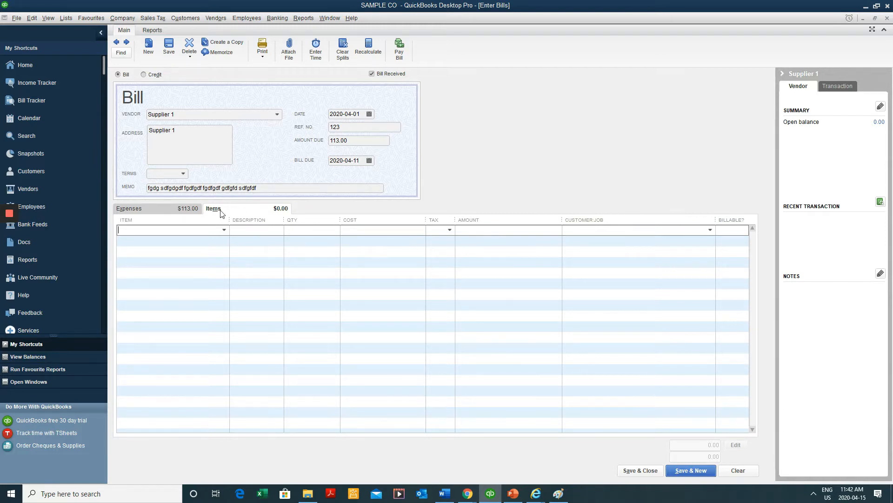
click(183, 210)
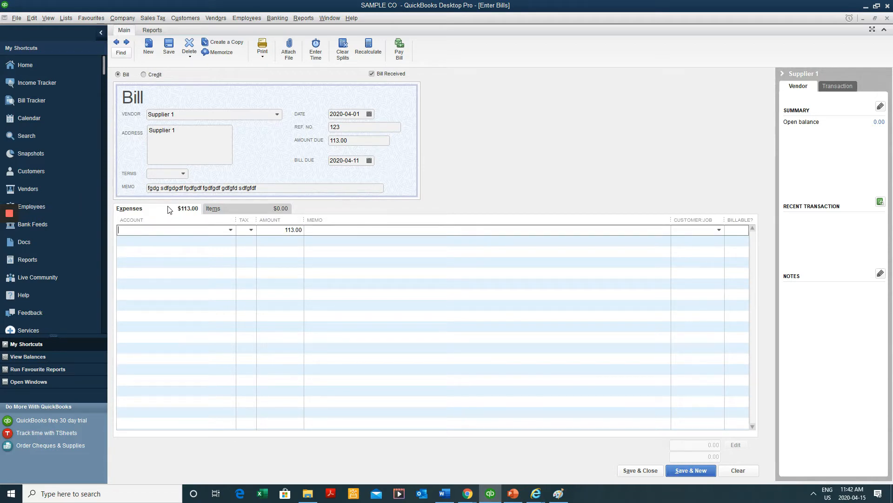
click(231, 230)
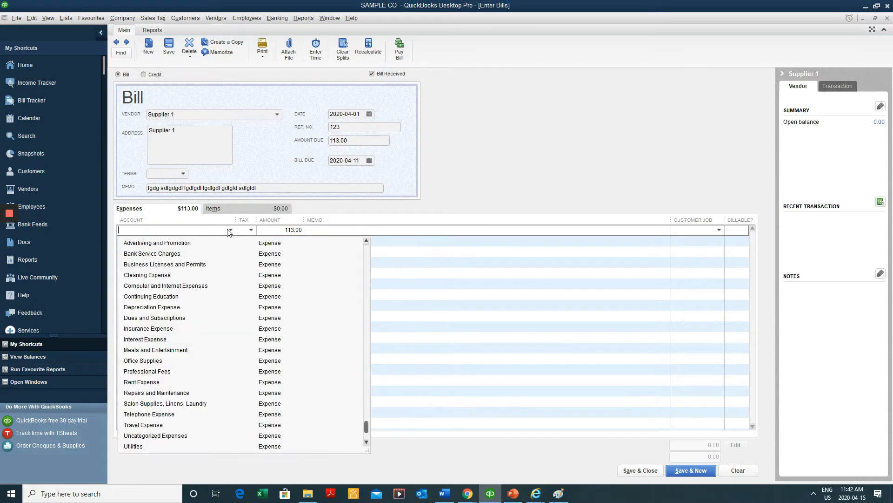
click(231, 230)
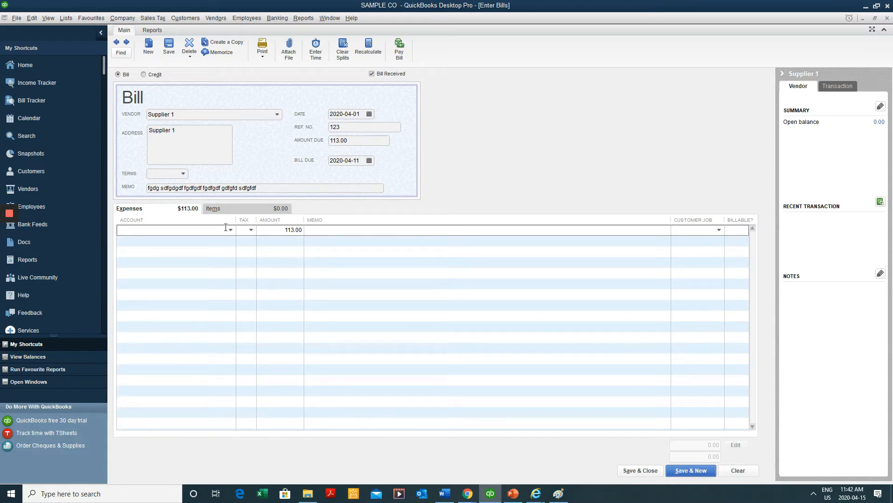
click(328, 187)
text(sh)
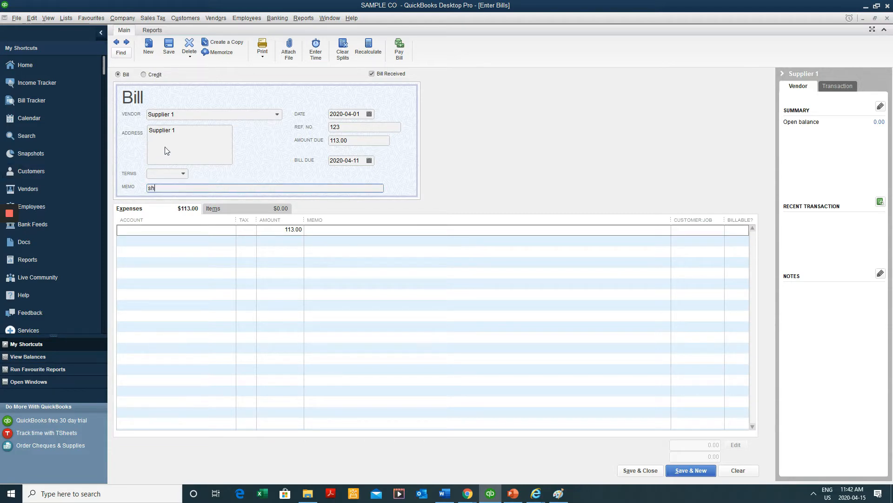
text(ampoo)
Browse the expense account list for the 113.00 expense line
click(228, 230)
click(230, 229)
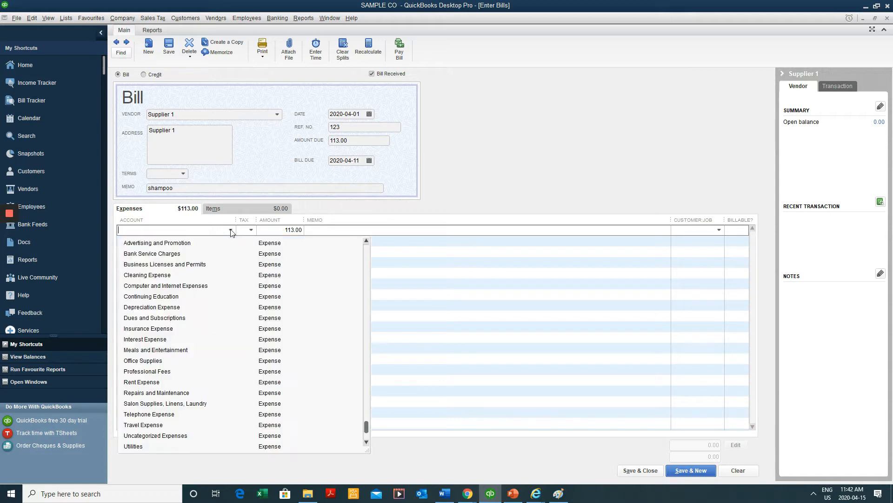
scroll(214, 368, down, 1)
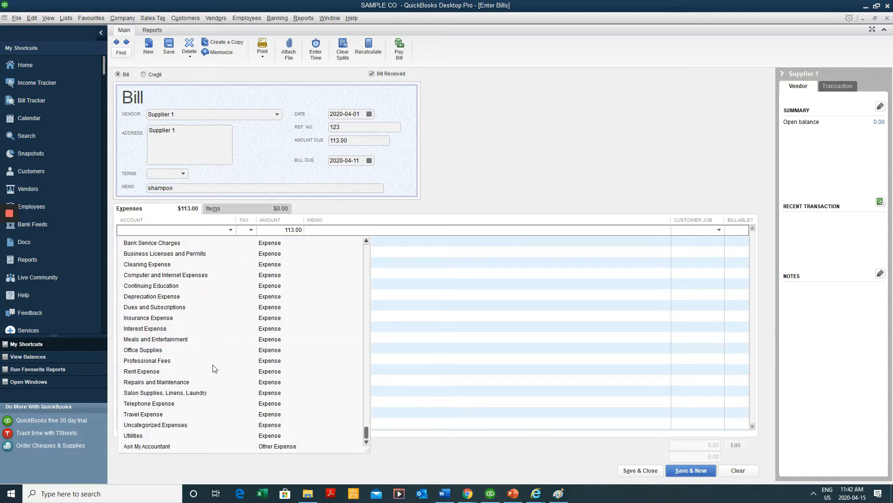
scroll(235, 372, up, 3)
scroll(239, 369, down, 3)
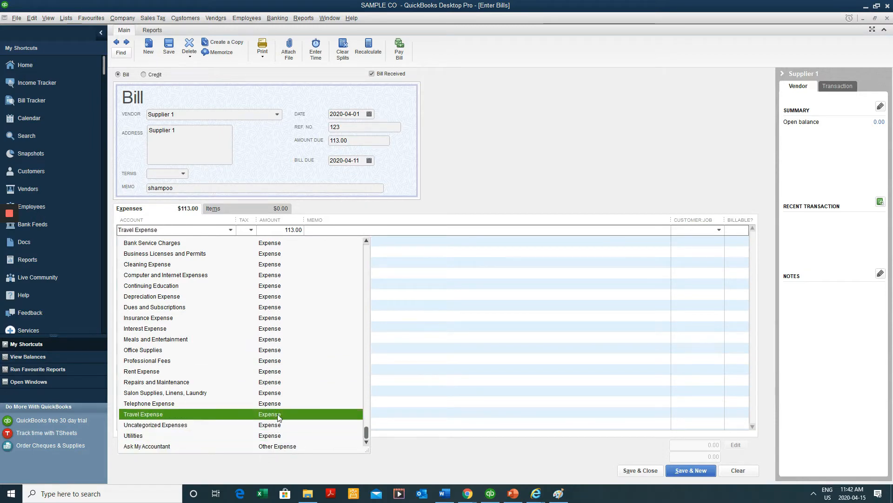
scroll(260, 280, up, 15)
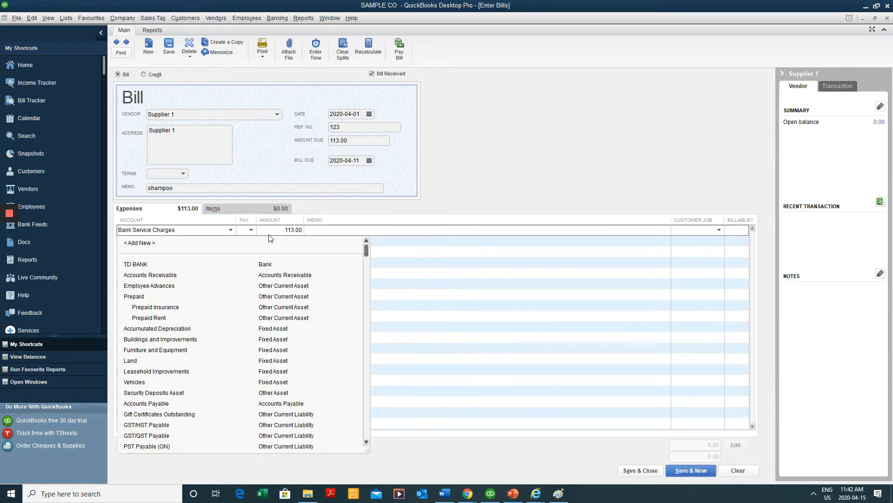
Add a new Expense account 'Shampoo Expenses', reusing the name as its description
click(198, 242)
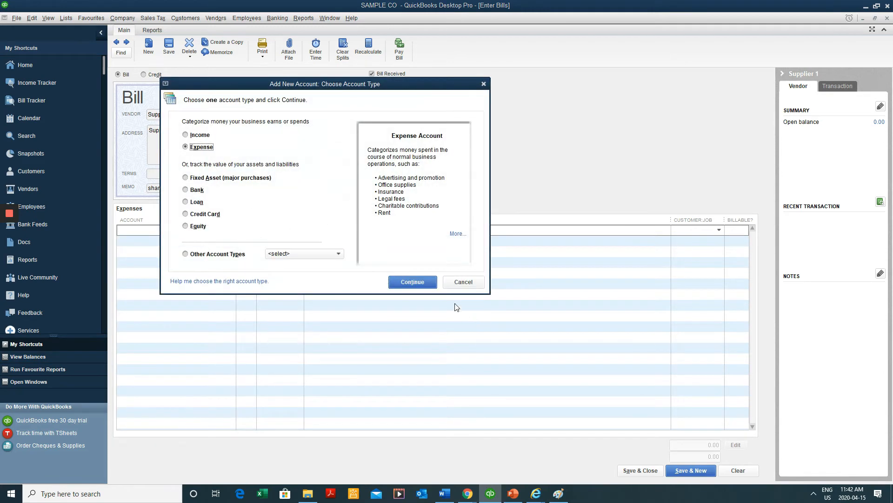
click(412, 282)
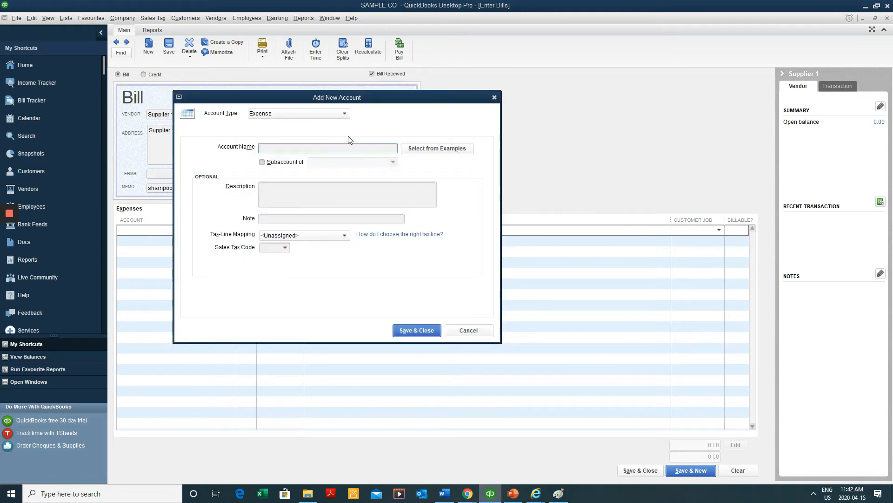
text(Shampoo Expenses)
key(shift+Home)
key(ctrl+c)
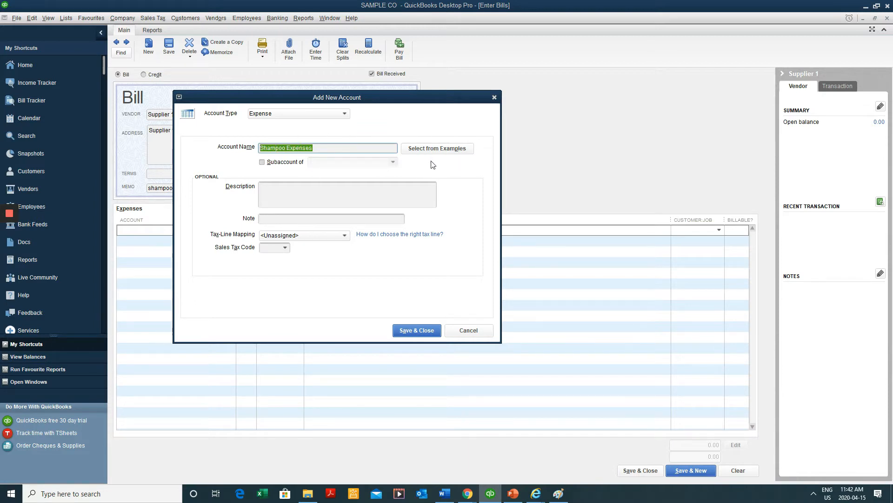
click(402, 199)
key(ctrl+v)
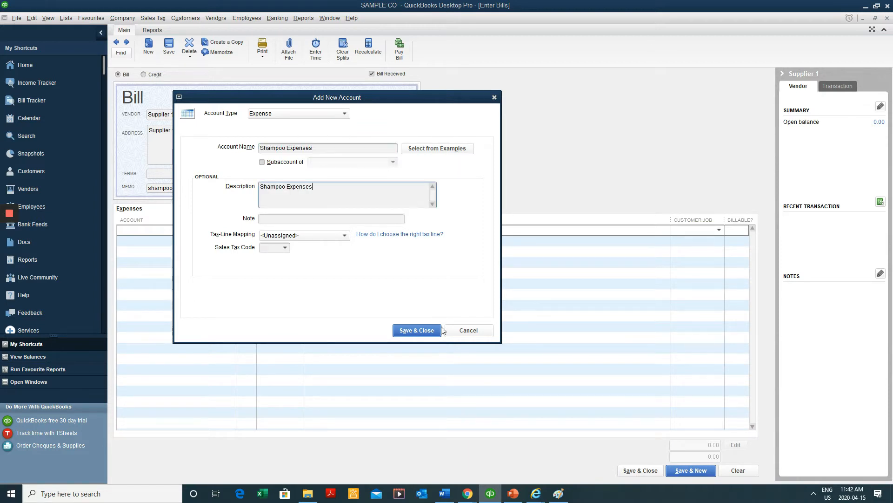
click(410, 330)
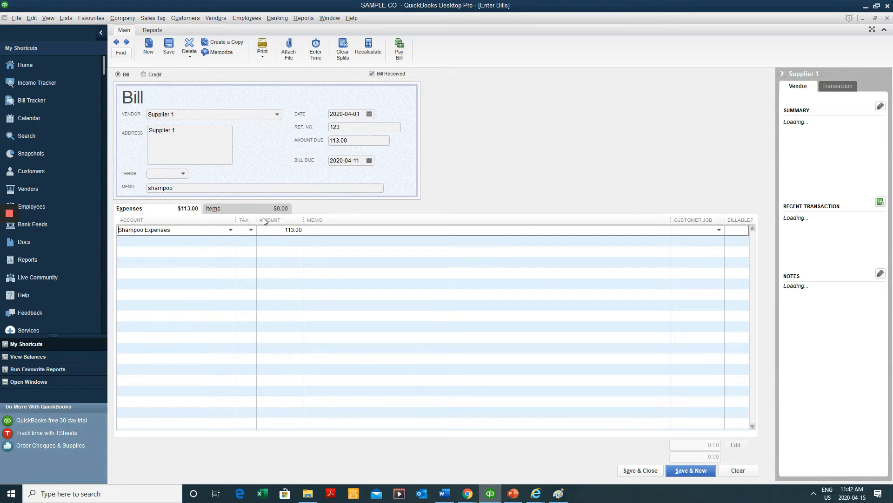
Give the Shampoo Expenses line tax code H, confirm 100.00 + 13.00 HST, and save
click(253, 229)
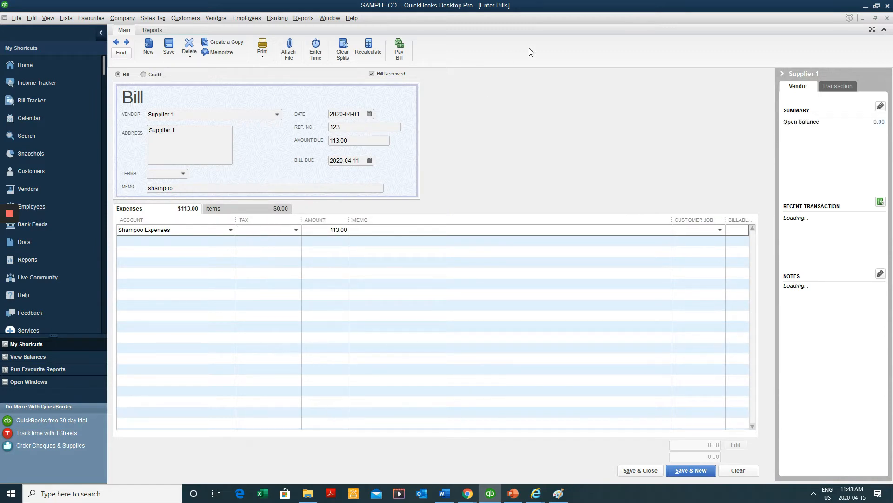
text(H)
key(Tab)
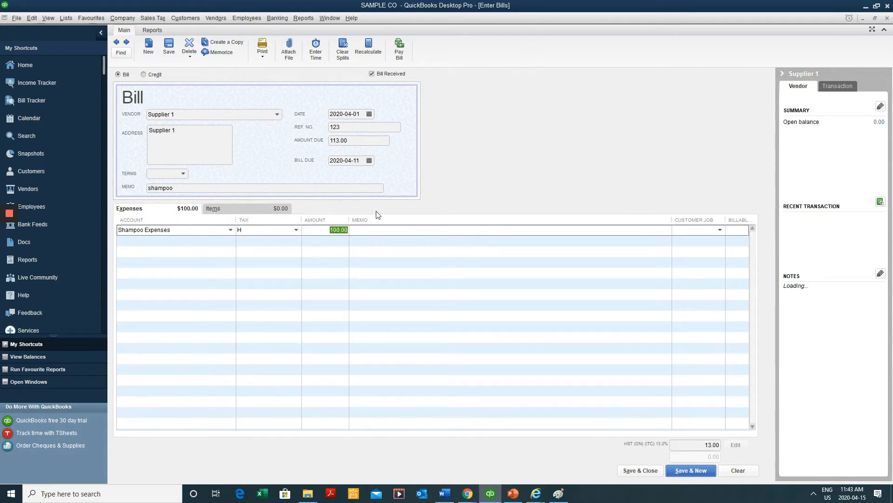
drag(349, 220, 330, 220)
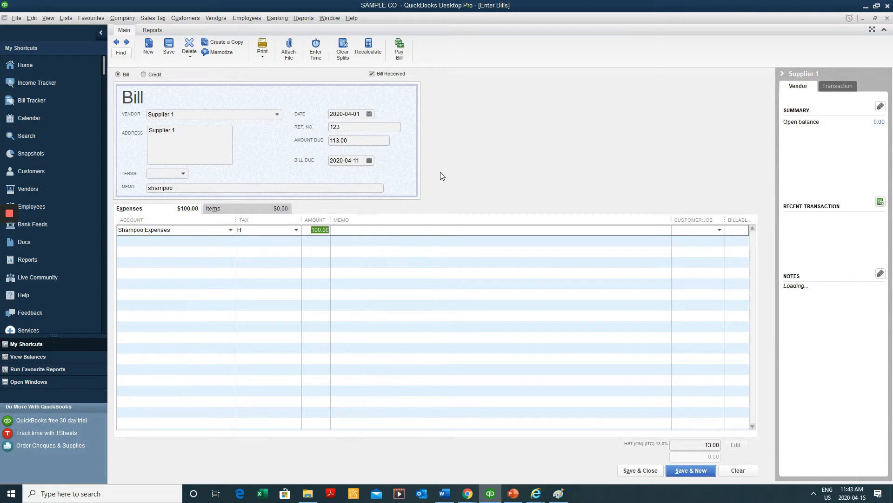
click(347, 141)
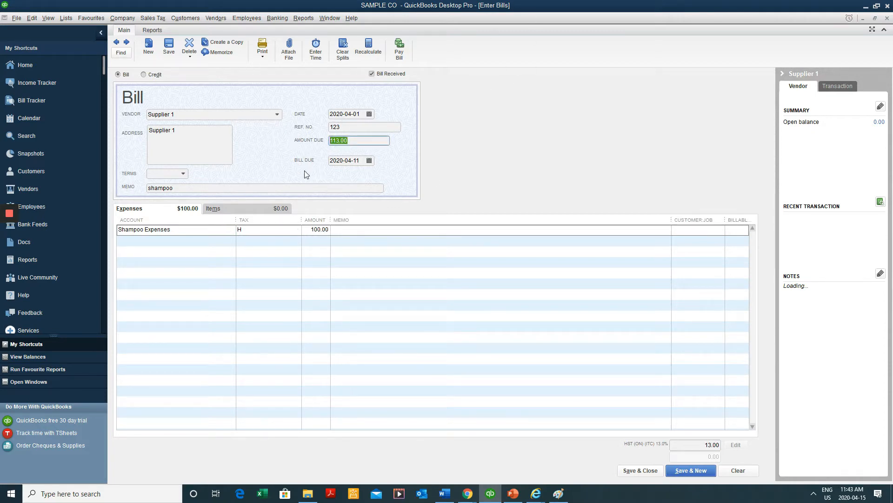
click(321, 230)
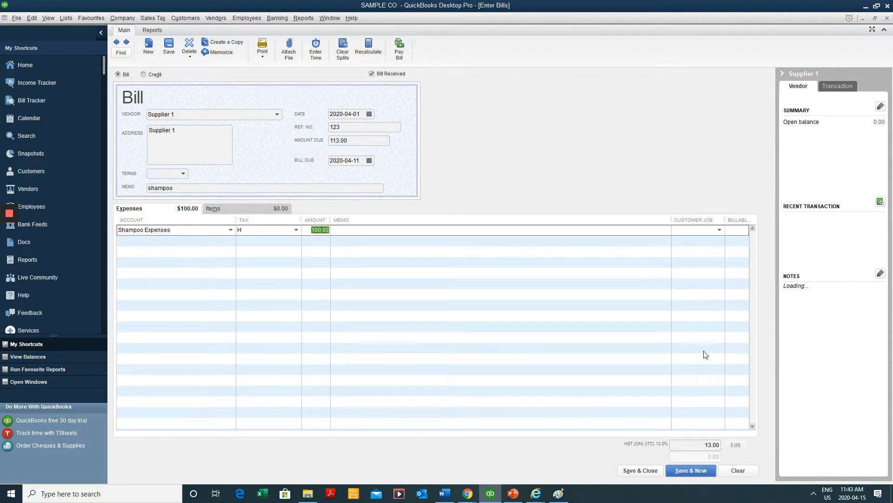
click(702, 446)
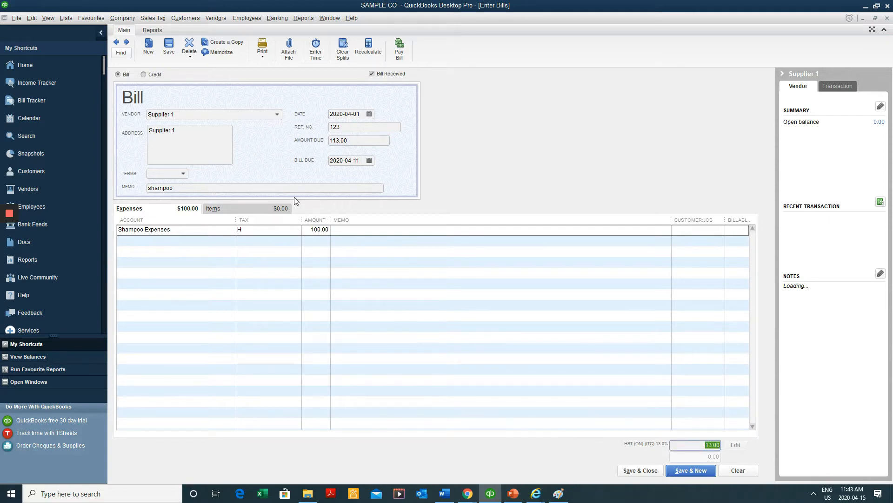
click(168, 51)
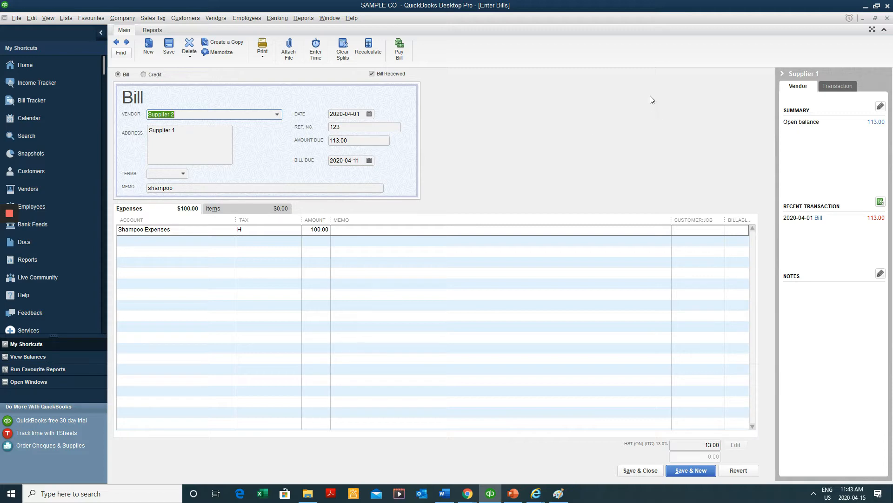
Check bill 123's Attachments window twice and return to the bill with no attachments
click(289, 60)
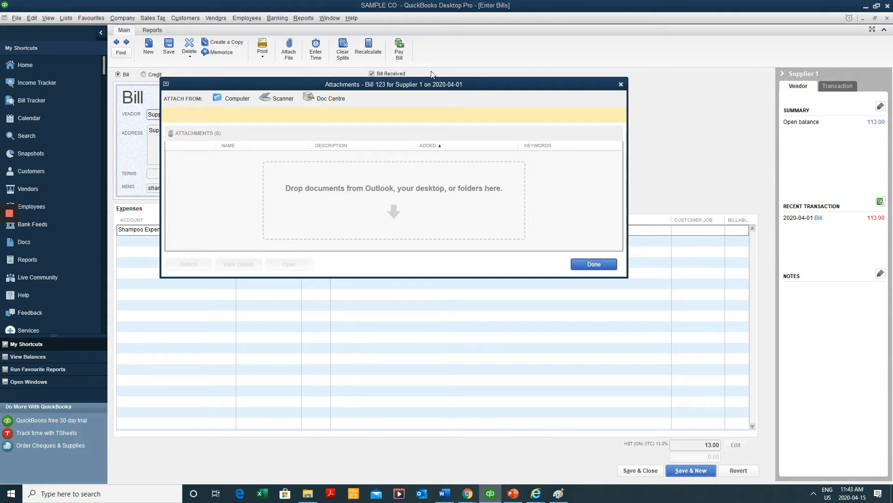
click(621, 84)
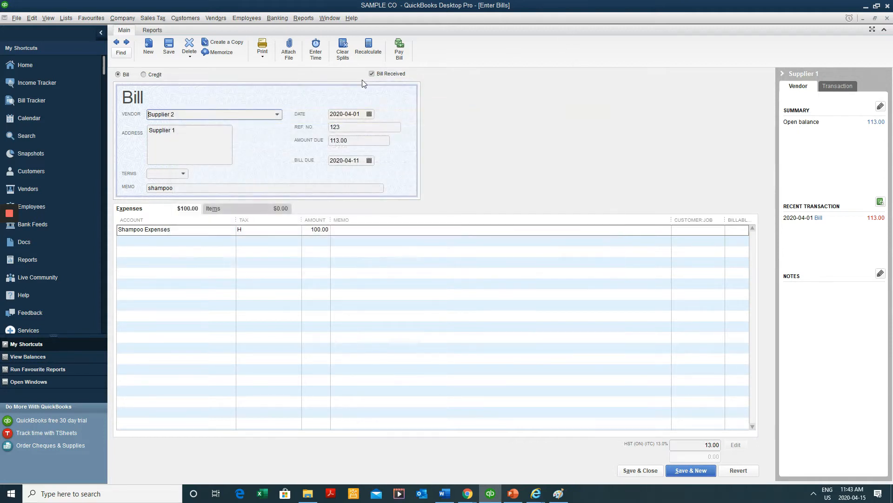
click(291, 58)
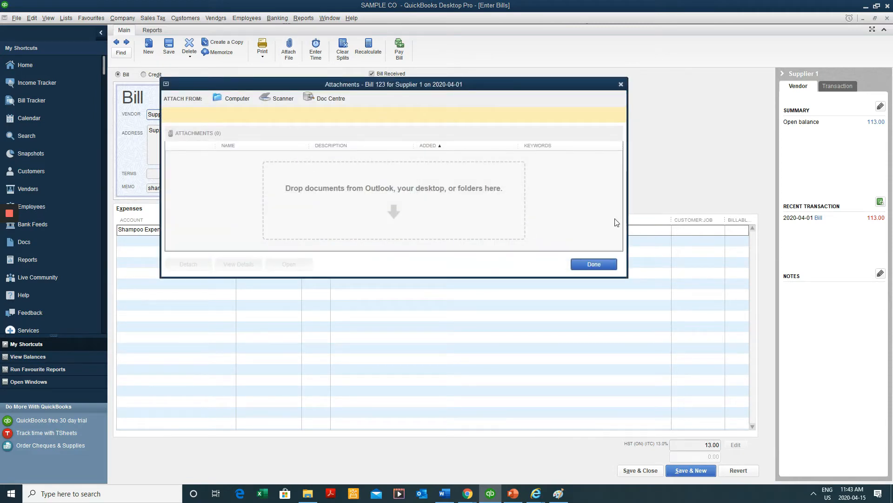
click(621, 84)
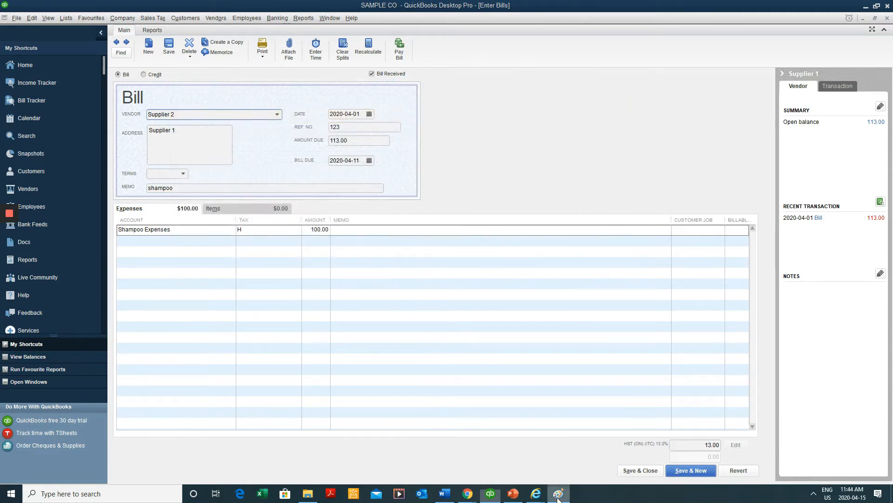
Maximize Paint and draw a large rectangle on the canvas
mouse_move(892, 228)
mouse_down()
mouse_move(735, 200)
mouse_move(364, 54)
mouse_move(467, 64)
mouse_up()
double_click(467, 70)
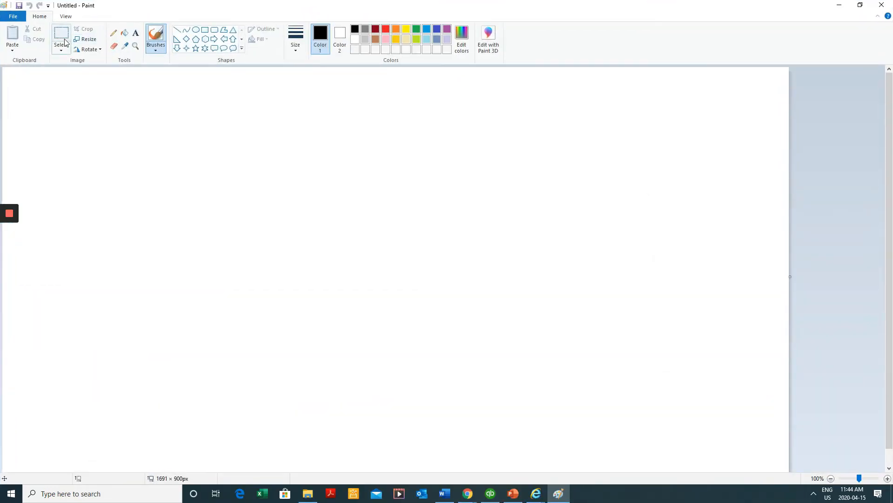
click(206, 31)
drag(110, 134, 539, 358)
Add a text box inside the rectangle reading 'Supplier 2' and 'Invoice 123'
click(135, 33)
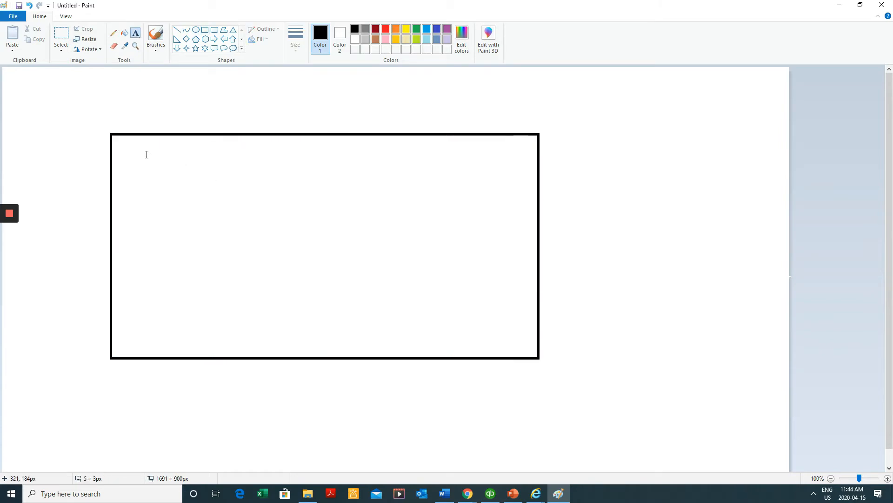
drag(150, 151, 367, 195)
mouse_move(363, 4)
mouse_down()
mouse_move(352, 205)
mouse_move(219, 3)
mouse_up()
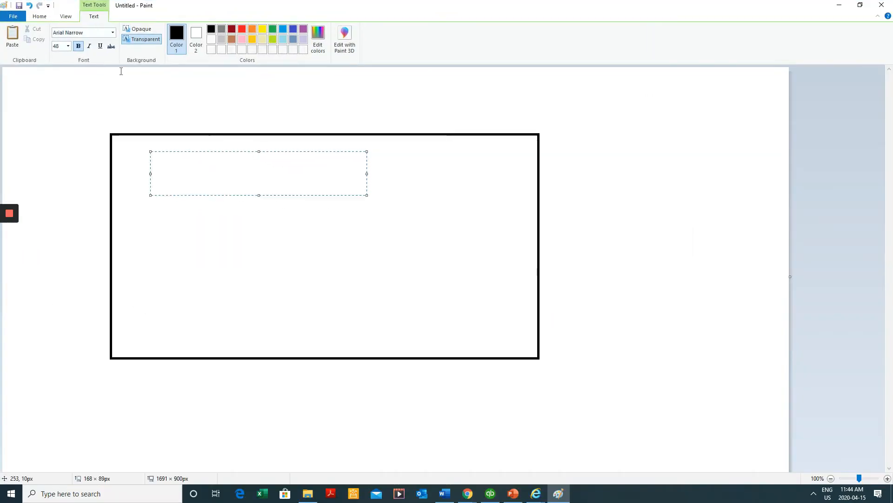
text(S)
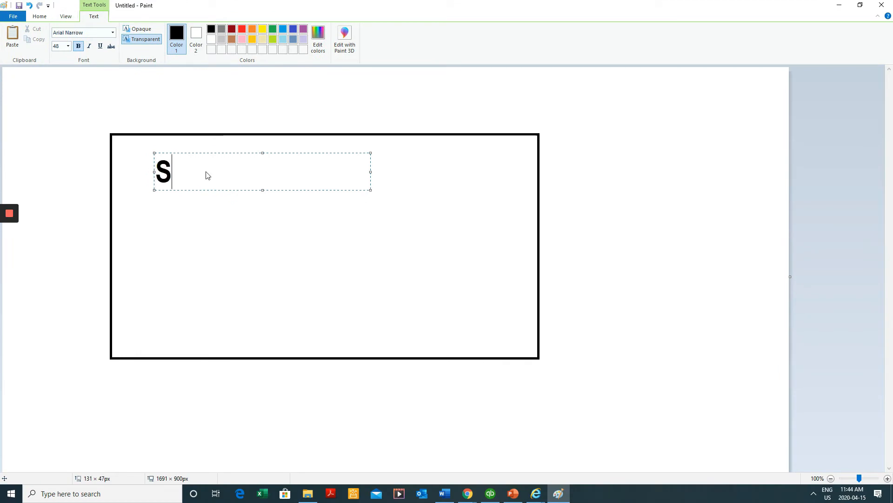
text(upplier )
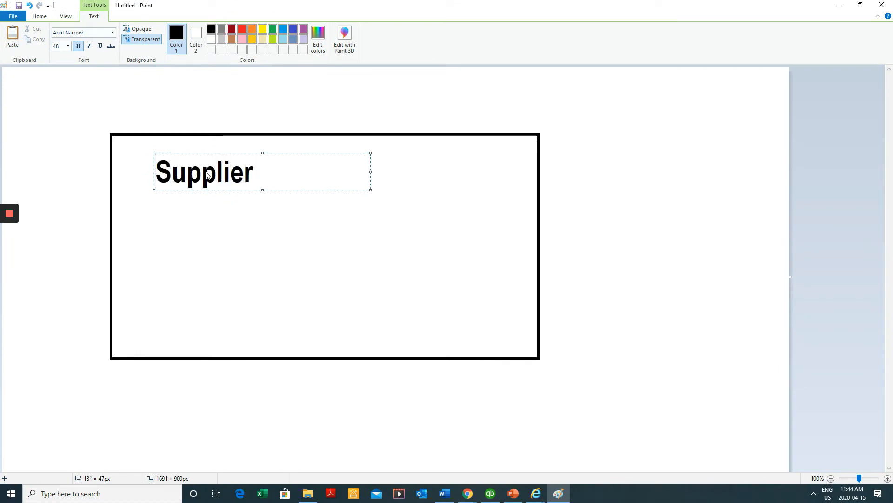
text(2)
key(Return)
key(Return)
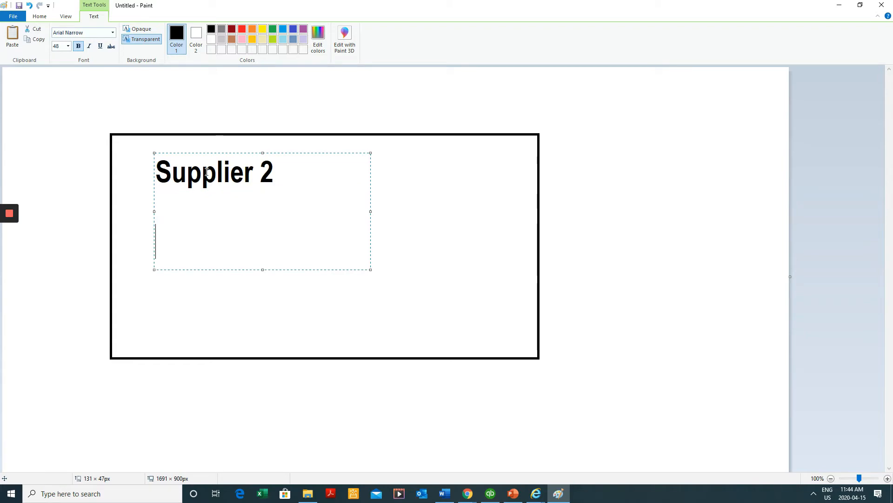
key(BackSpace)
text(Inc)
key(BackSpace)
text(voi)
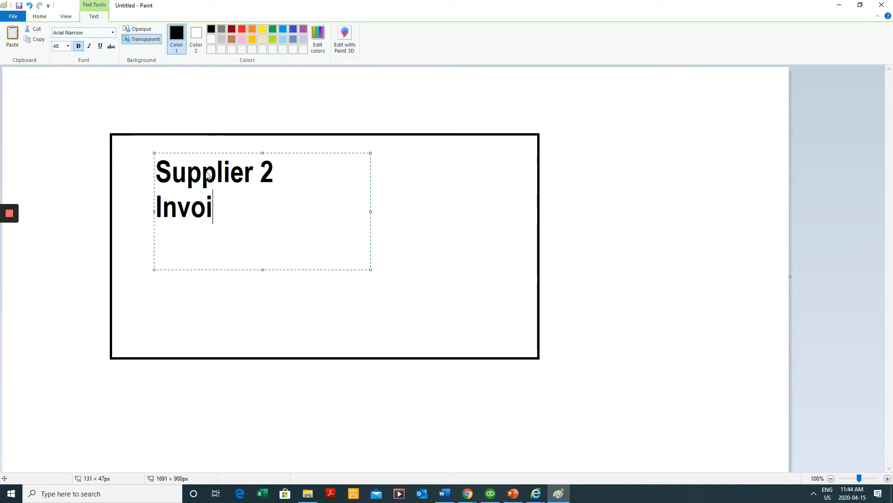
text(ce)
mouse_move(460, 6)
mouse_down()
mouse_move(448, 235)
mouse_move(458, 137)
mouse_up()
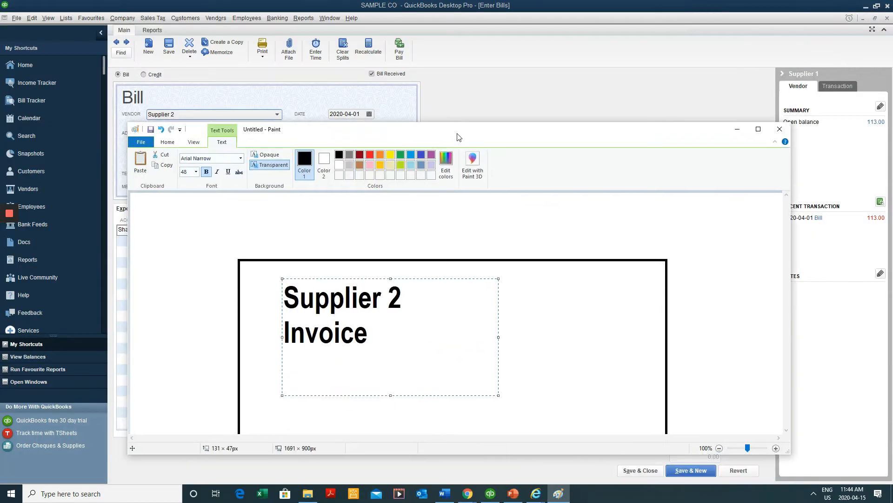
double_click(458, 137)
text(12)
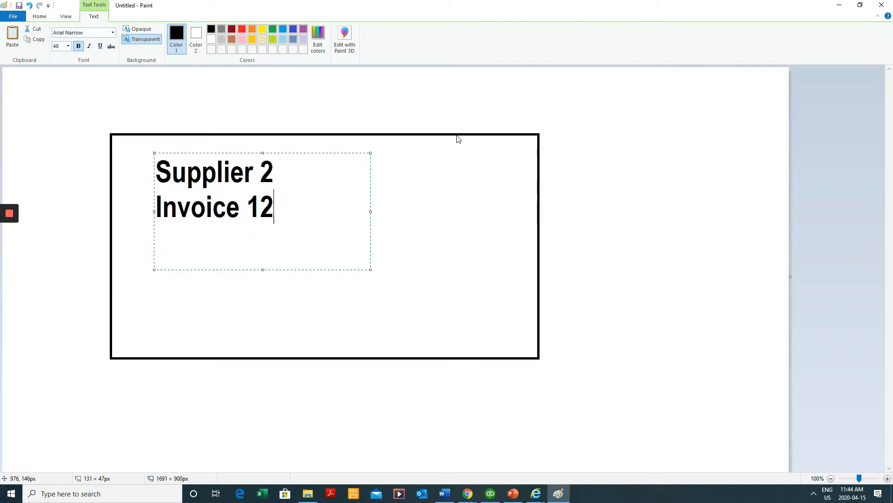
text(3)
key(Return)
Add the lines 'pretax 100', 'tax 13' and 'TOTAL $113' to the text box
text(p)
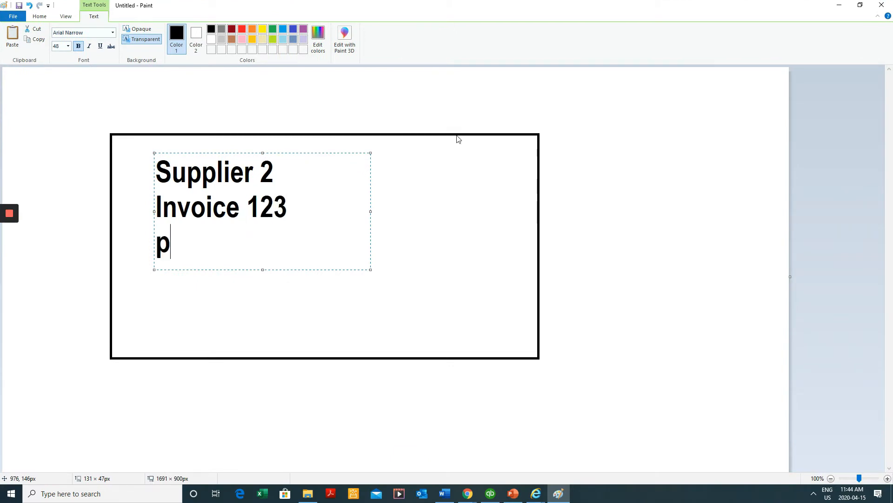
text(erax 100)
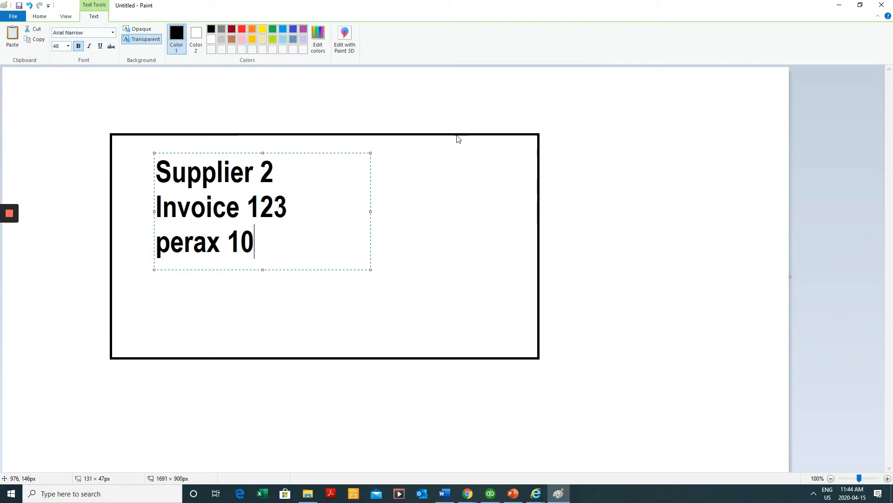
key(Left)
key(Left)
key(Left)
key(Left)
key(Left)
key(Left)
key(Left)
key(Left)
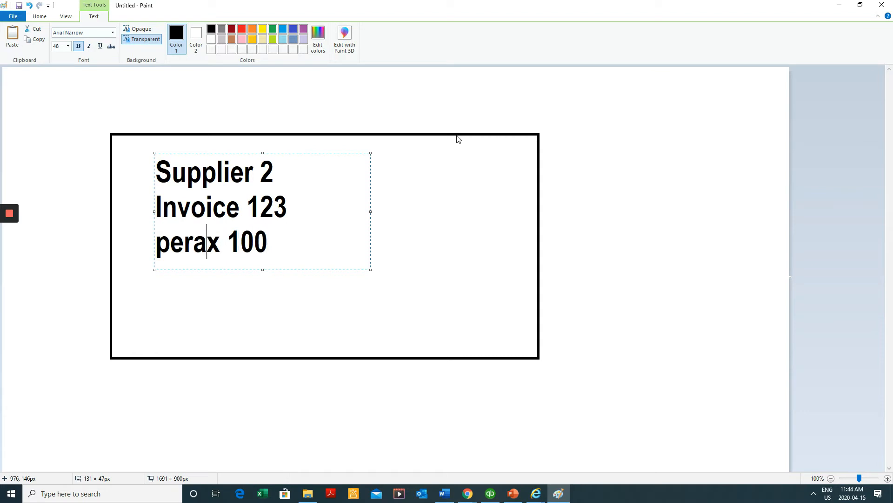
key(shift+Right)
key(shift+Right)
text(ret)
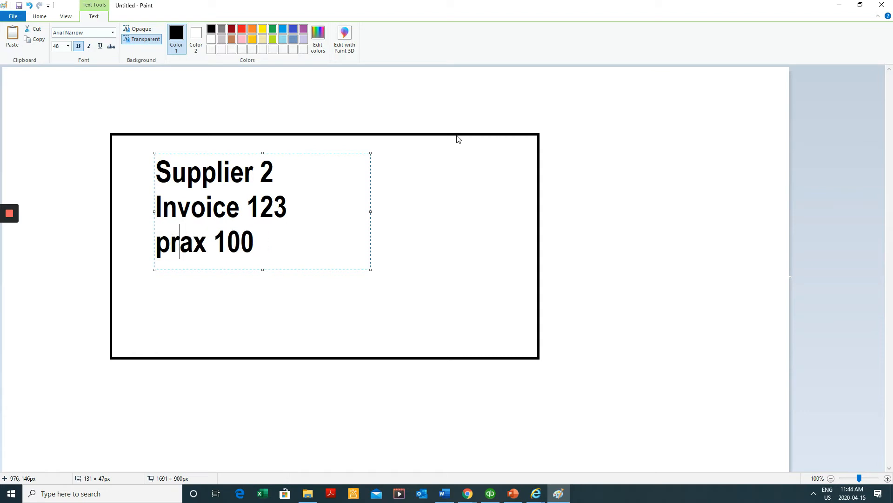
key(End)
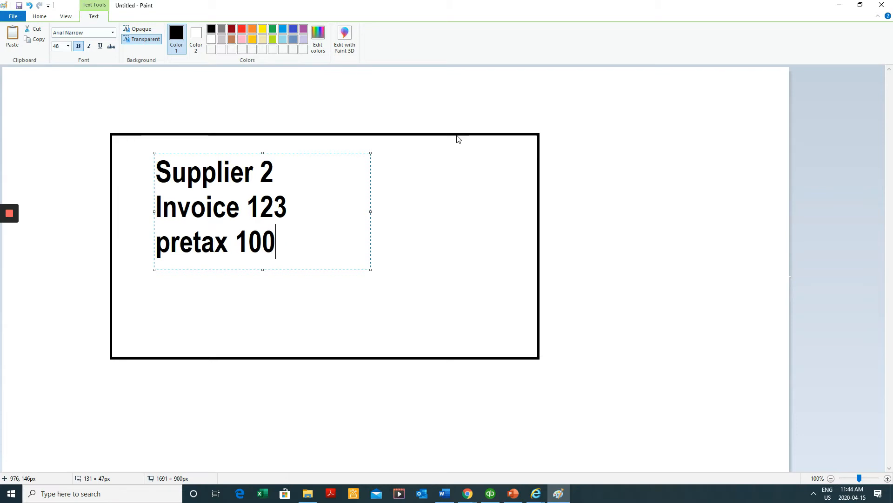
key(Return)
text(r)
key(BackSpace)
text(ta)
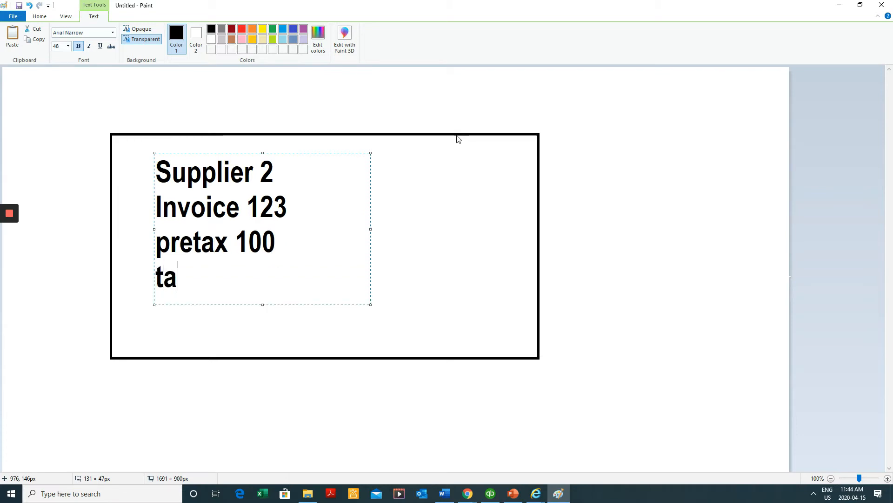
text(x 13)
key(Return)
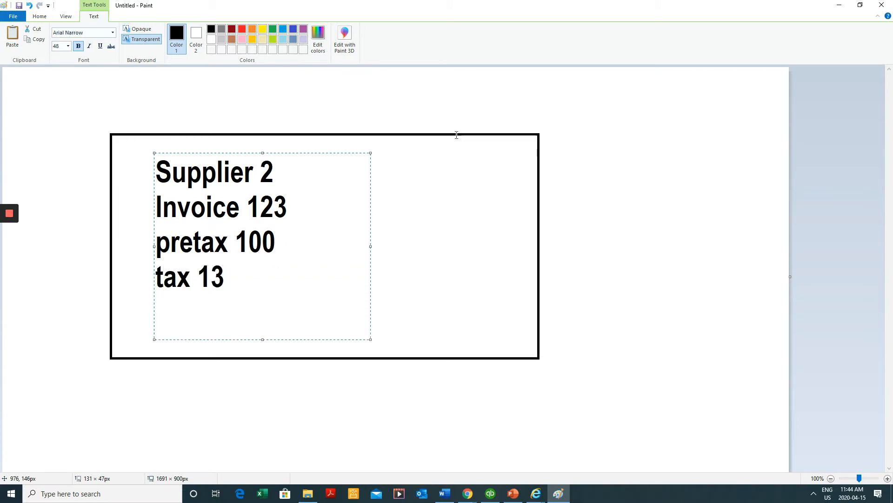
text(TOTAL)
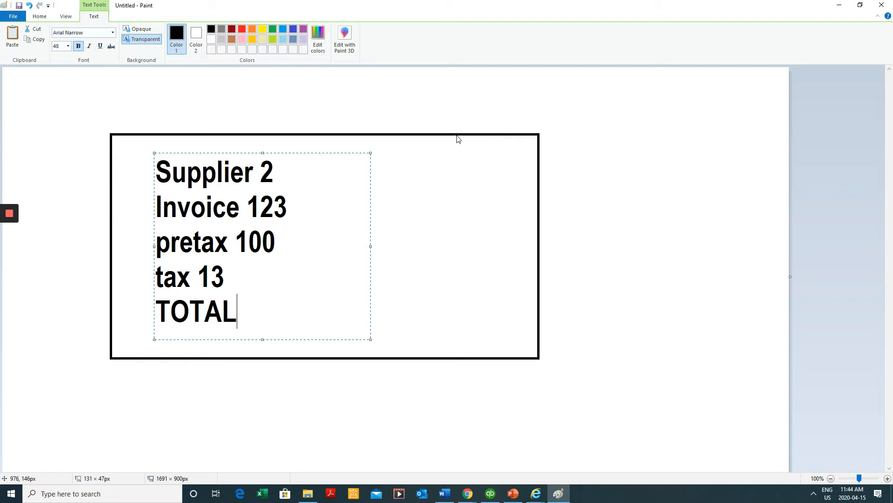
text( $113)
key(Left)
key(Left)
key(Left)
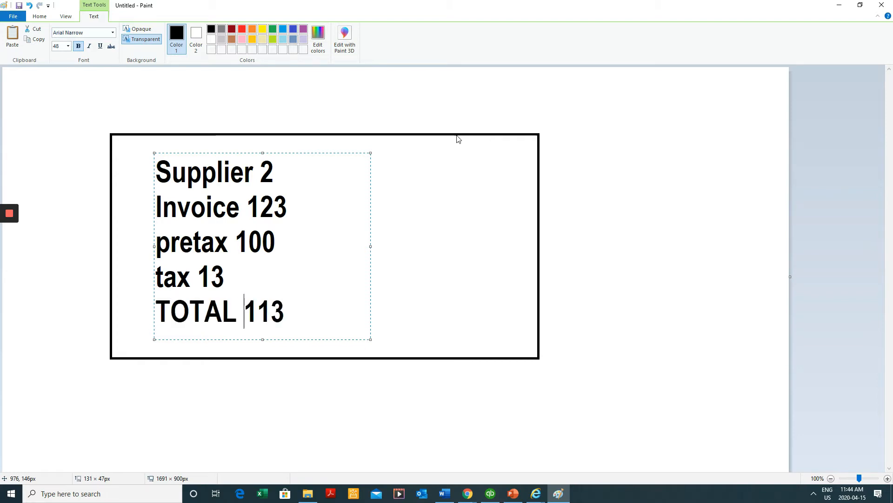
text($)
click(678, 161)
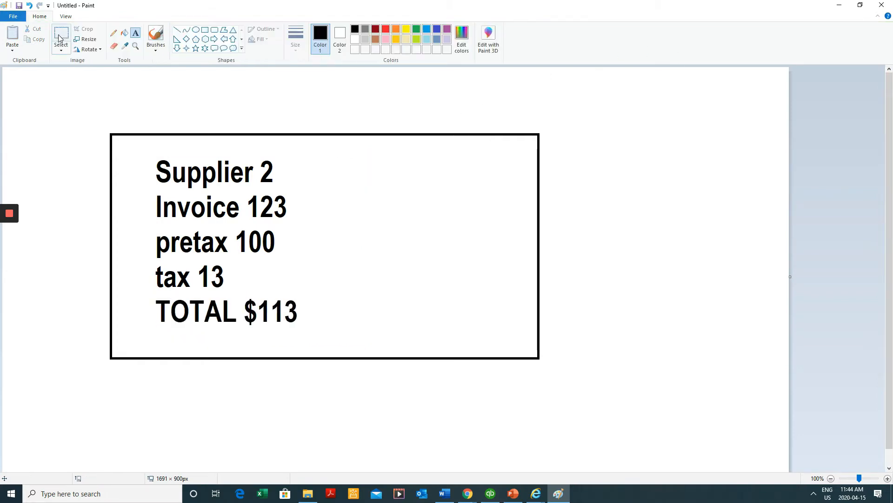
Crop the picture down to the invoice box, 1081 × 648 px
click(61, 34)
drag(62, 100, 566, 401)
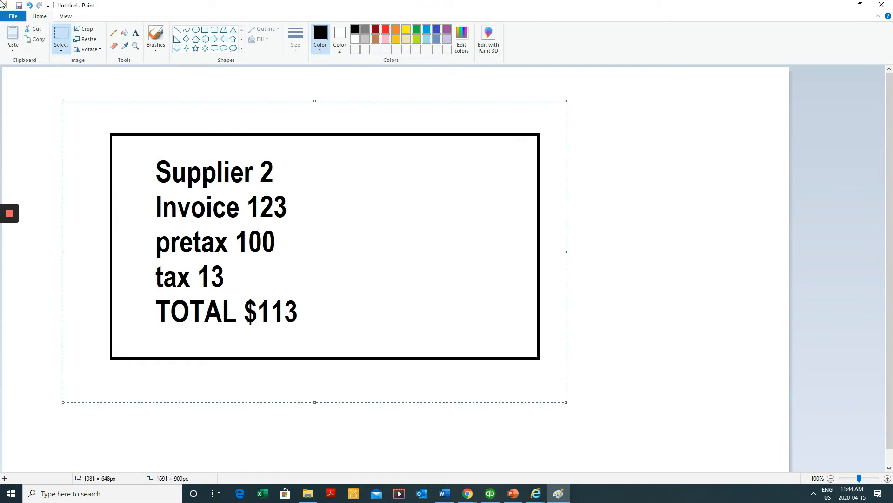
click(74, 30)
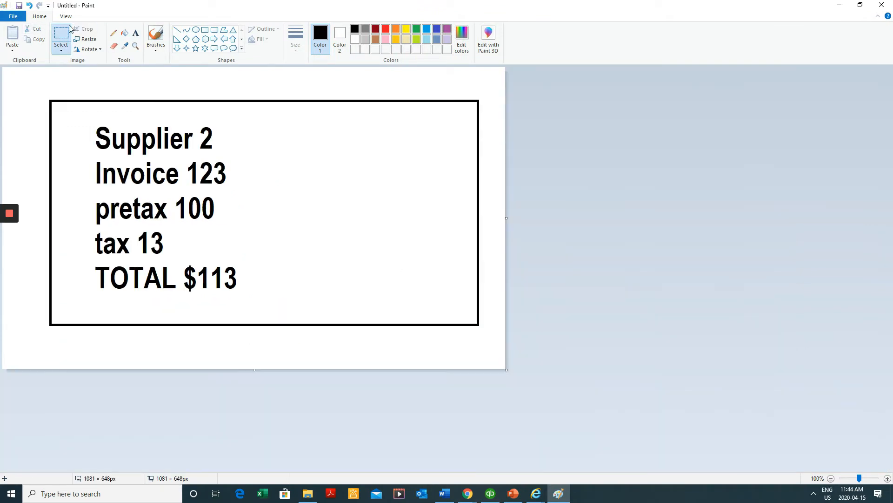
Save the cropped picture as PNG 'vendor bill' and close Paint
click(17, 17)
click(36, 91)
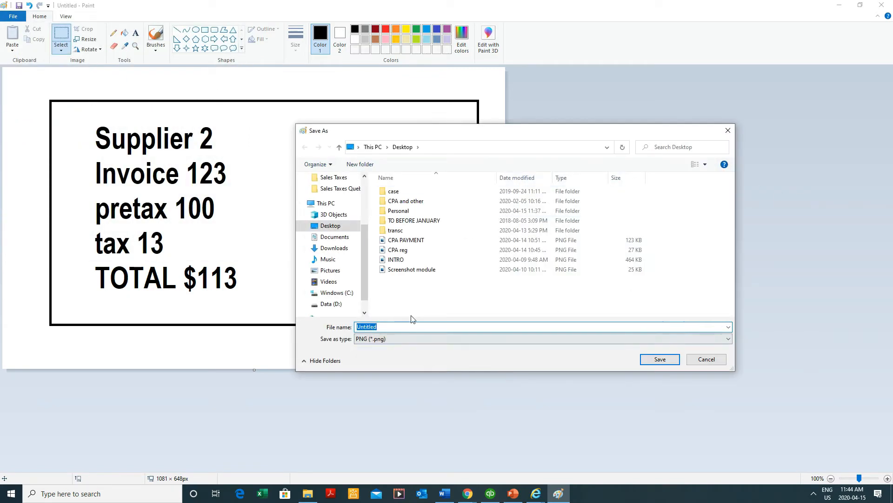
text(vendor bill)
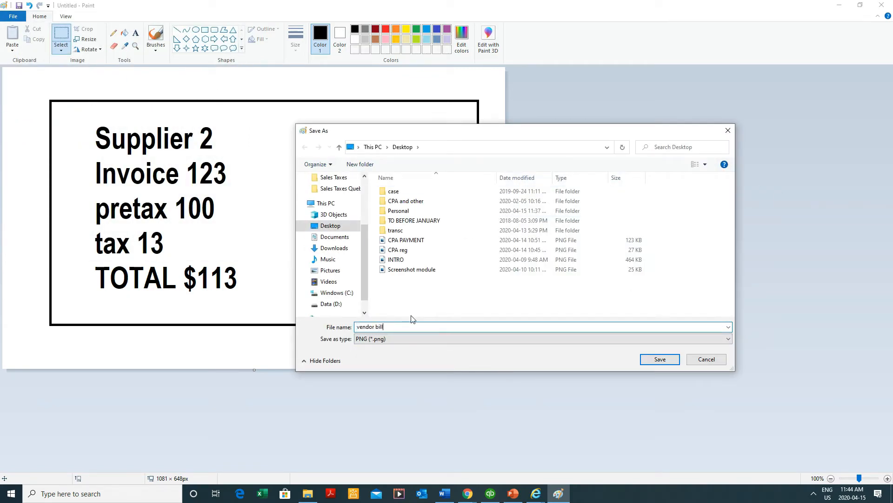
click(670, 360)
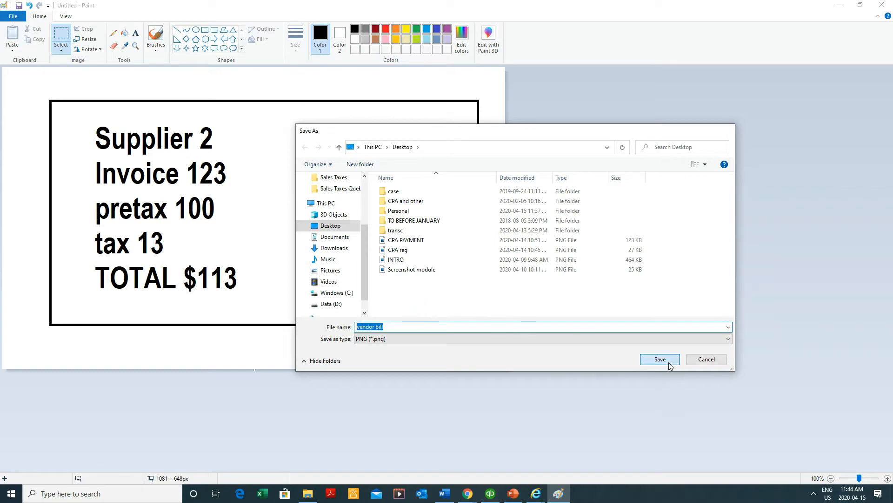
click(881, 5)
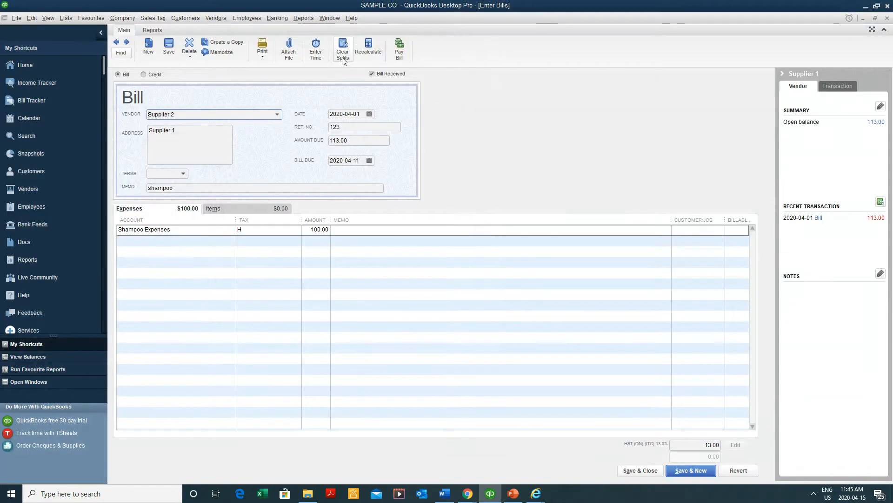
Attach the vendor bill.png image from the computer to bill 123
click(286, 51)
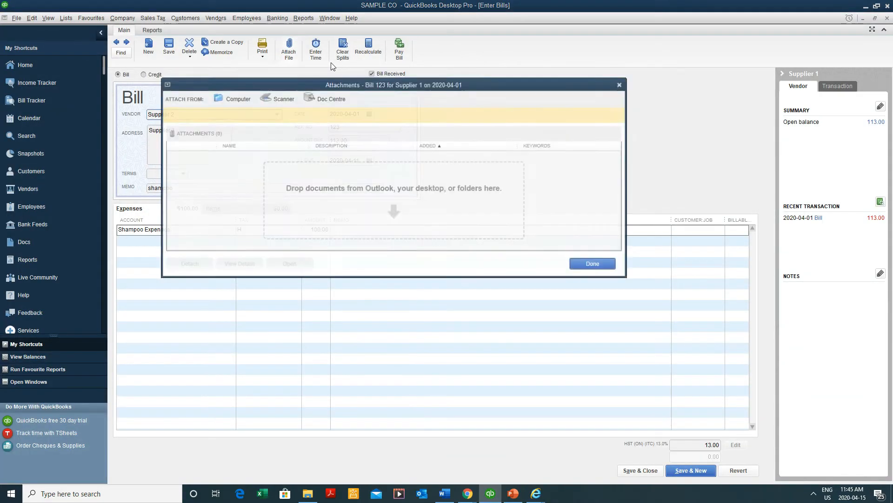
click(225, 100)
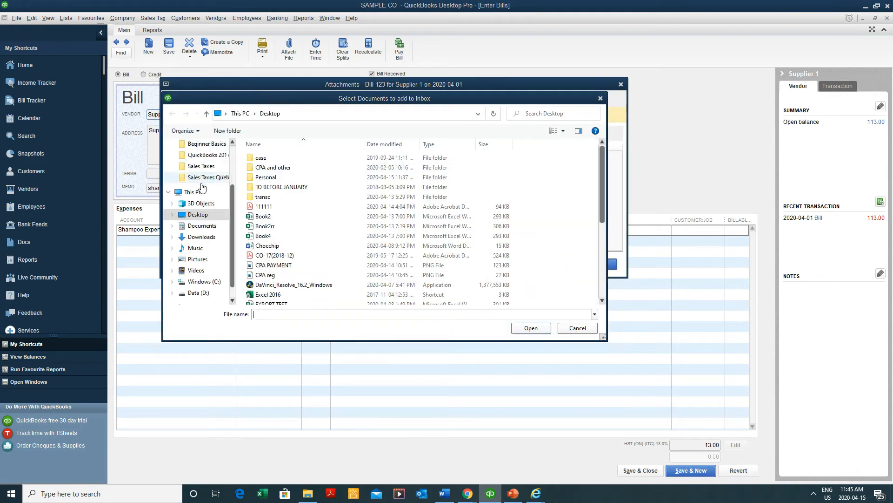
click(312, 245)
scroll(312, 246, down, 5)
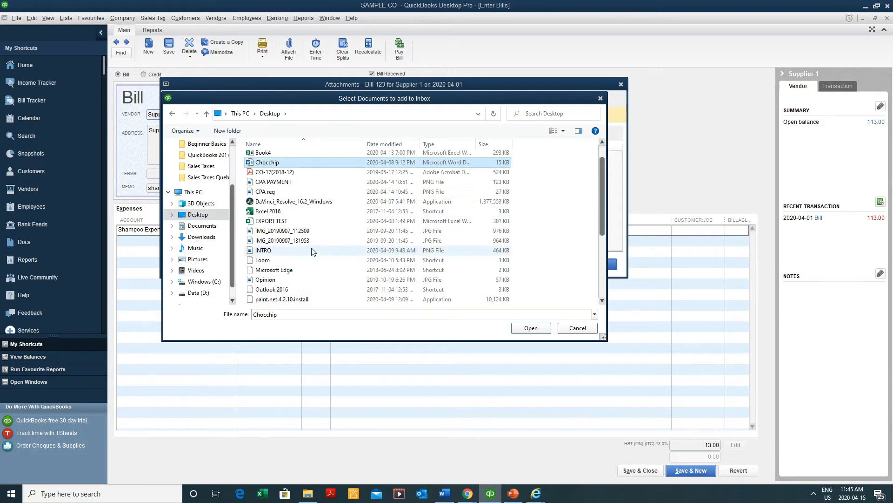
click(286, 289)
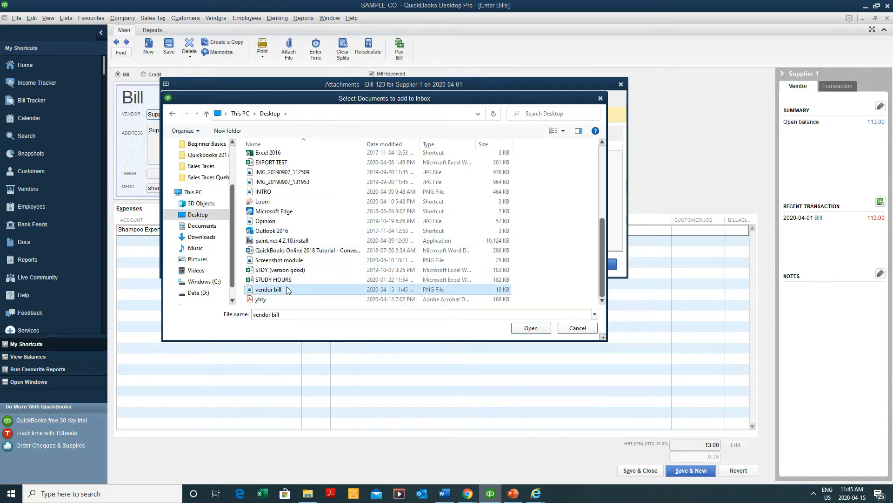
double_click(294, 290)
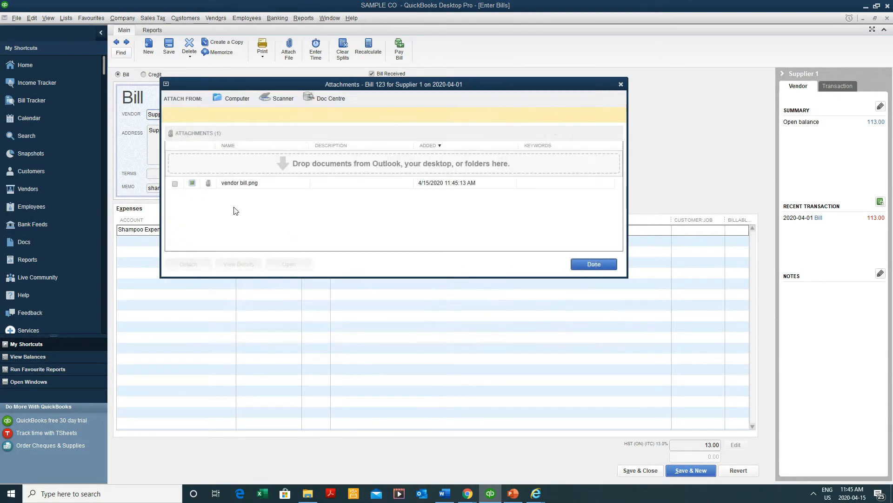
click(595, 264)
click(170, 48)
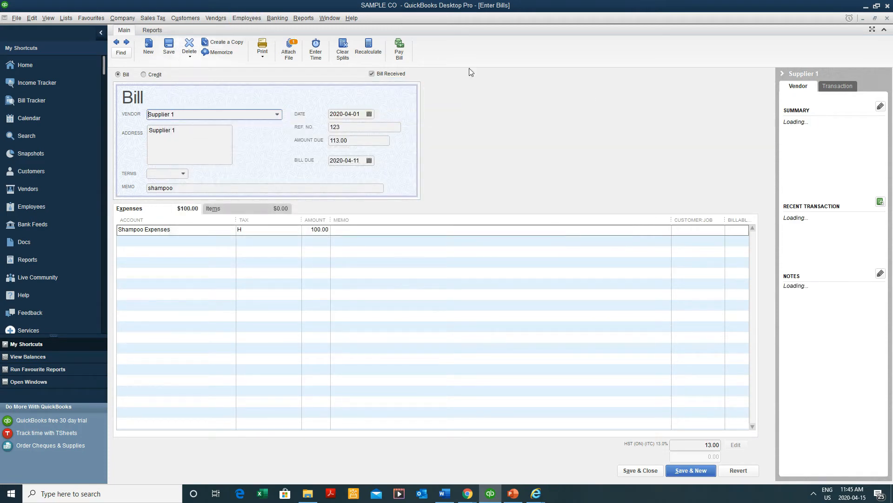
Save and close the bill, then reopen Supplier 1's 113.00 bill from the Vendor Centre
click(632, 470)
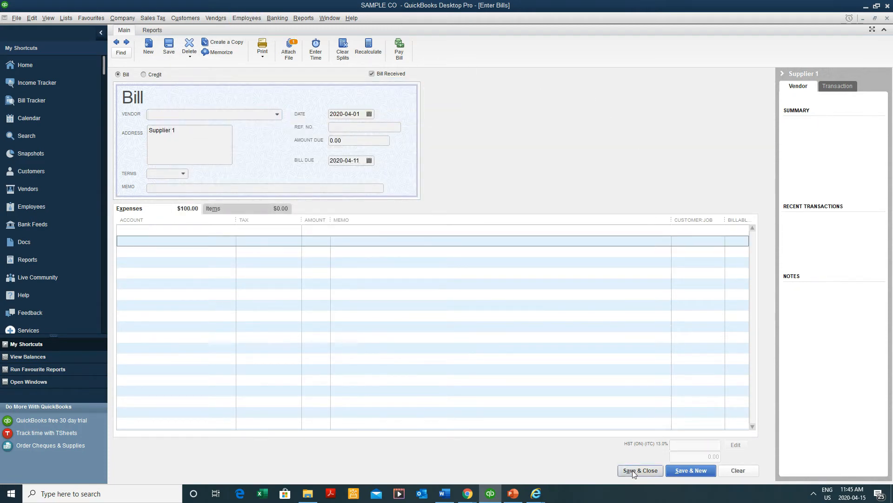
click(406, 48)
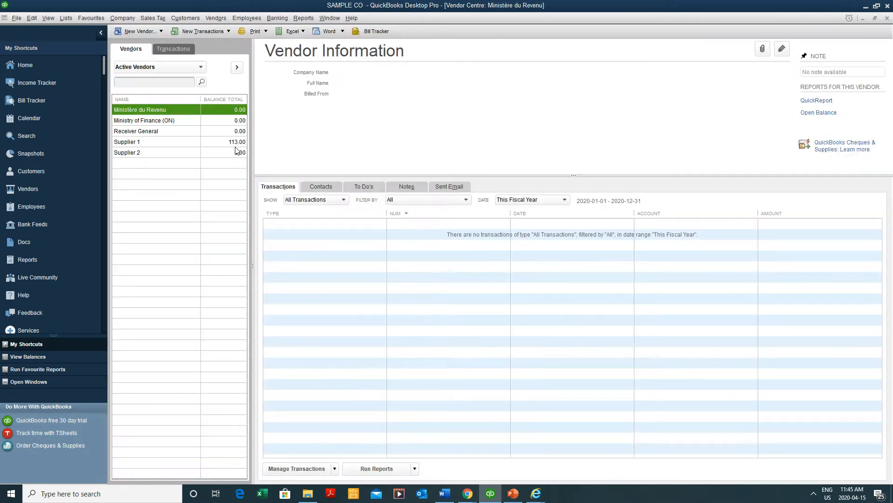
click(168, 142)
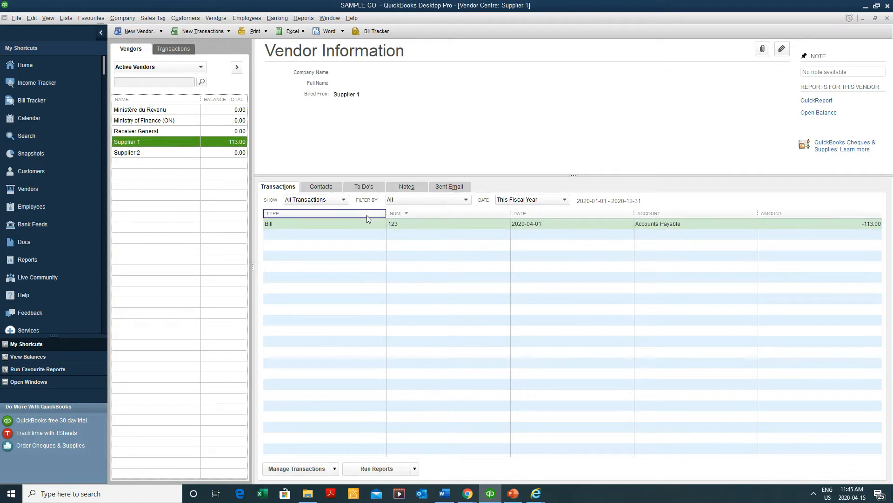
double_click(368, 224)
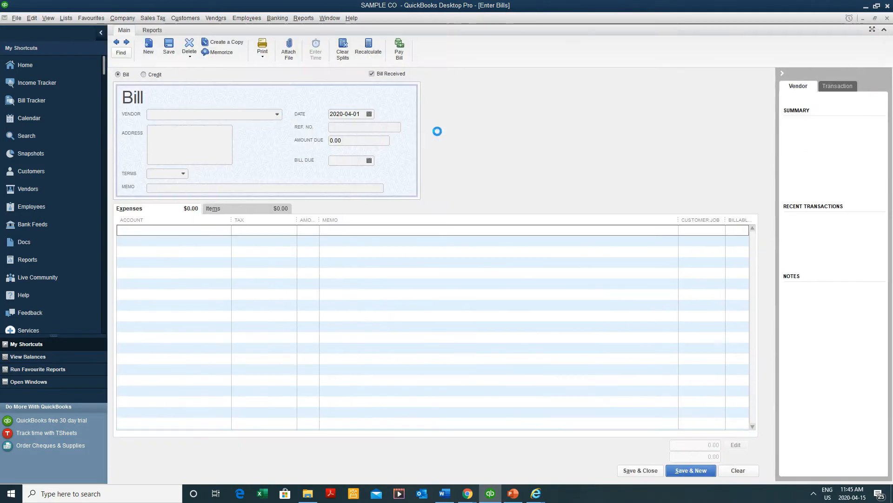
View the bill's vendor bill.png attachment, then close the viewer and the attachments list
click(288, 55)
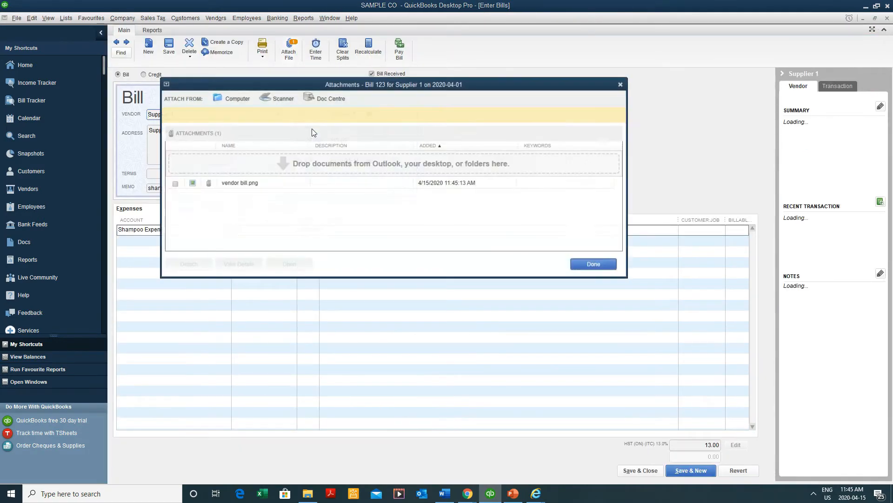
click(297, 186)
double_click(356, 187)
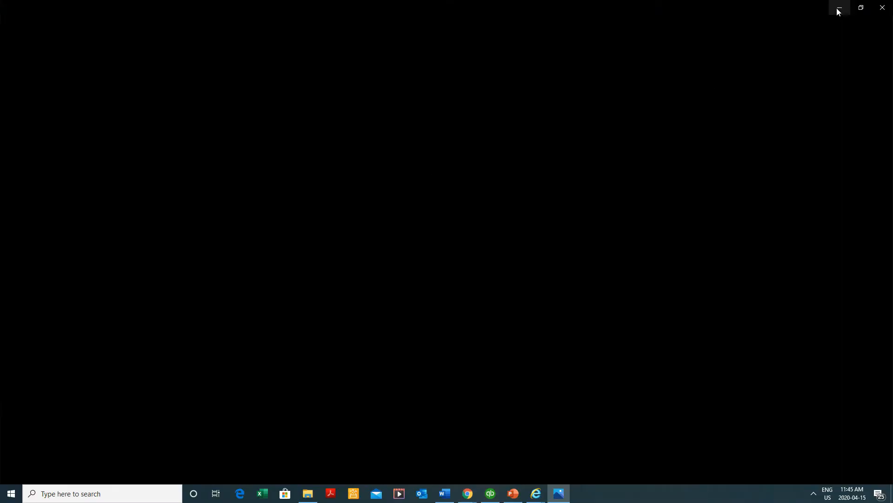
drag(763, 4, 490, 53)
click(627, 61)
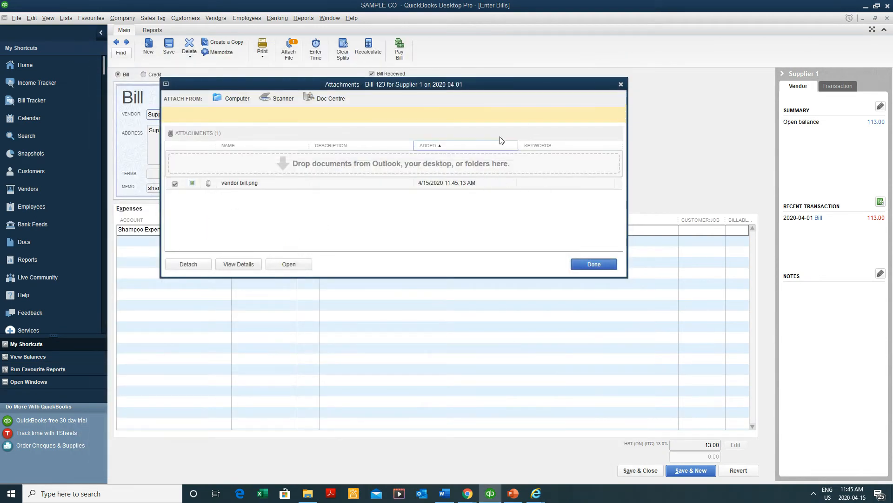
click(621, 84)
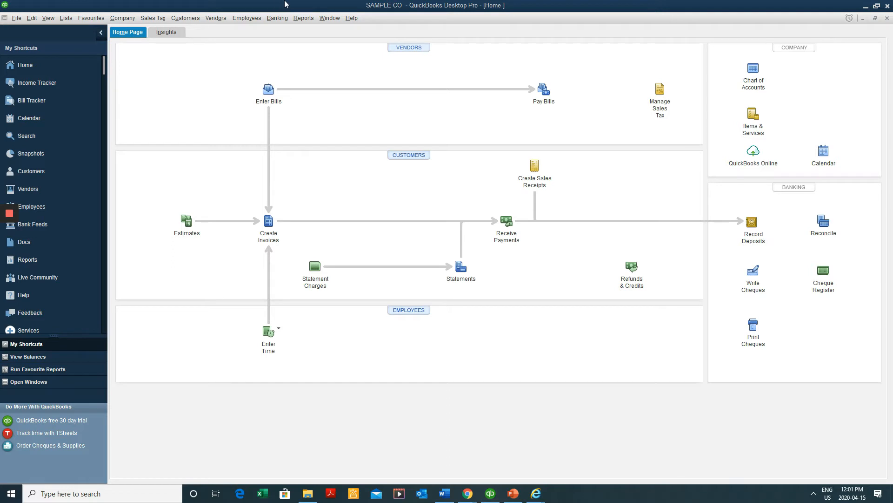
click(33, 18)
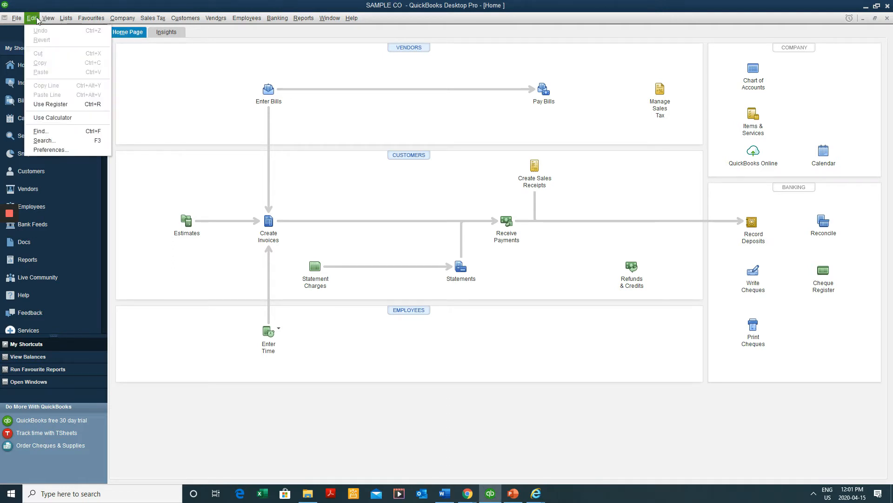
click(61, 150)
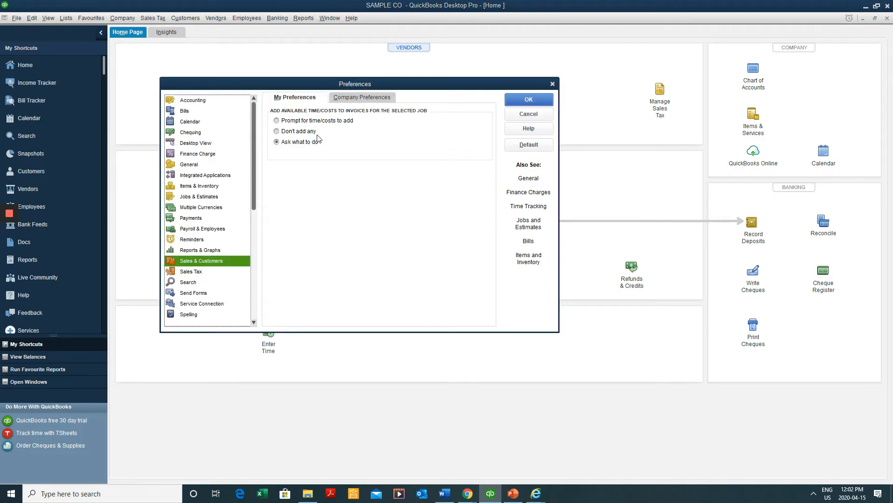
click(358, 99)
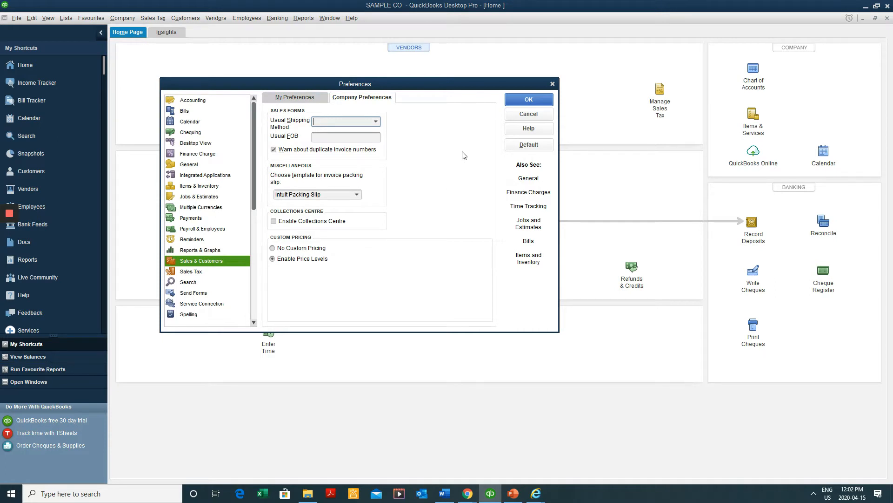
click(526, 120)
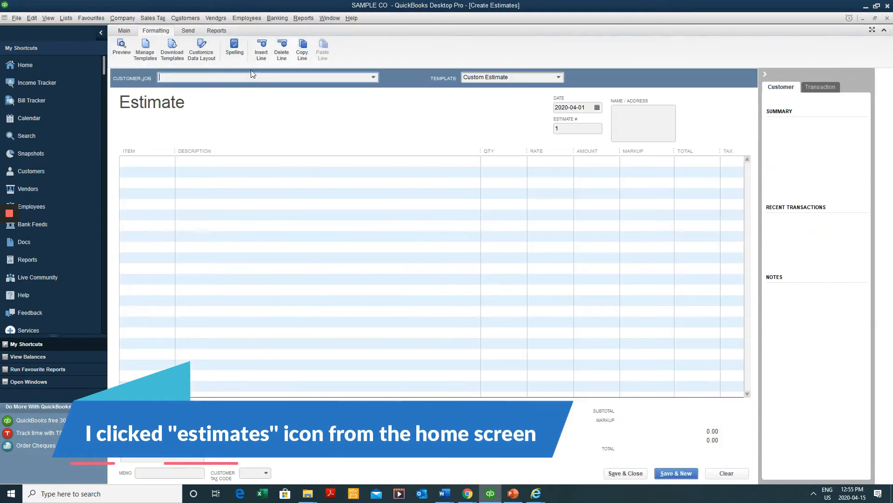
click(374, 79)
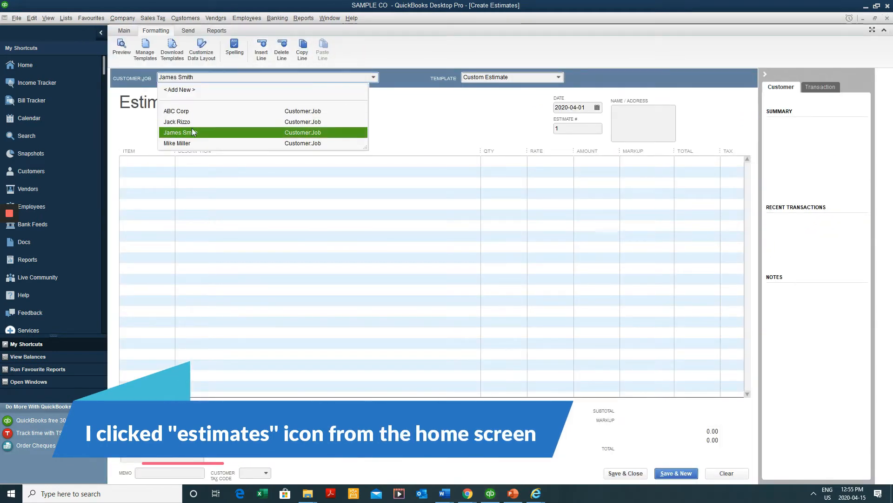
click(192, 133)
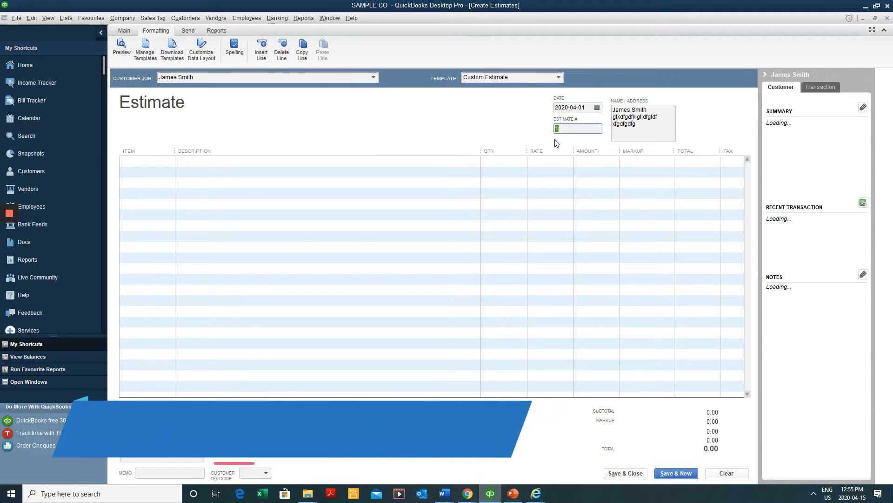
click(583, 109)
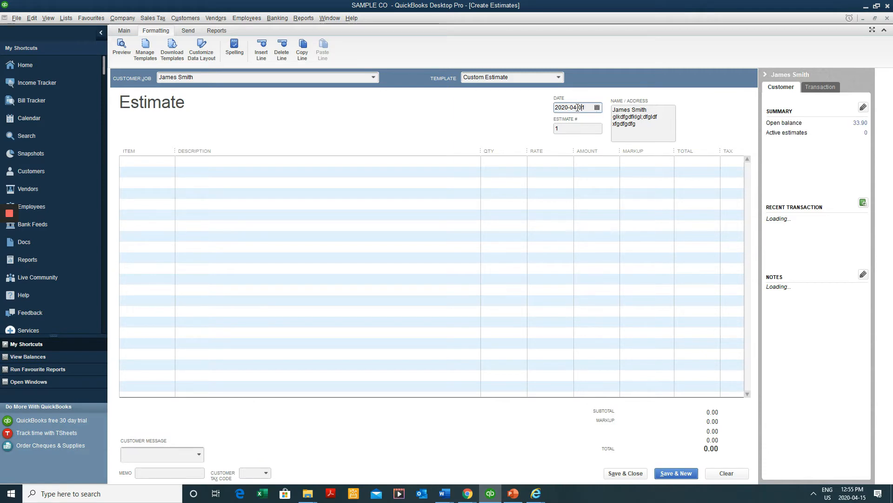
key(t)
key(Tab)
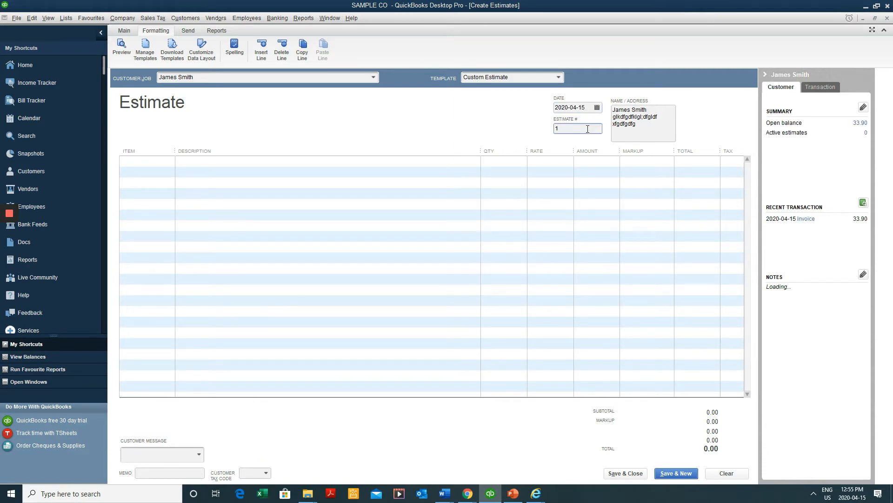
Add one Haircut line at 45.00, bringing the estimate total to 50.85
click(172, 161)
click(169, 162)
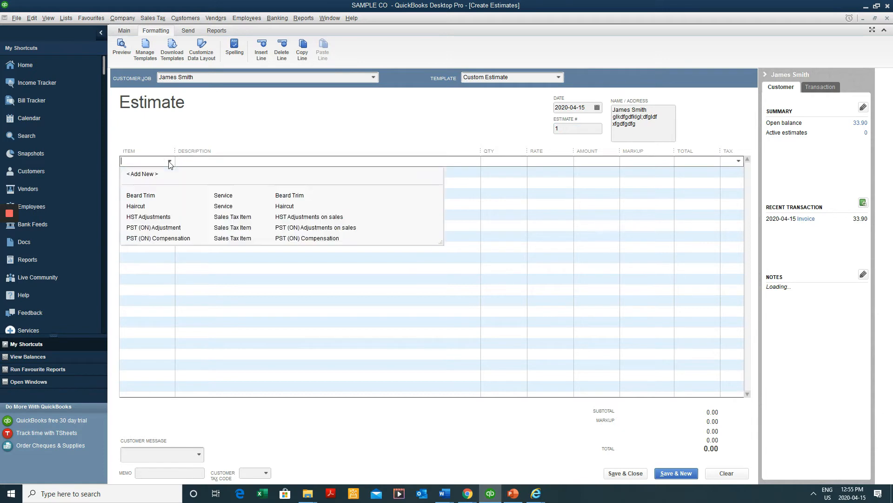
click(184, 208)
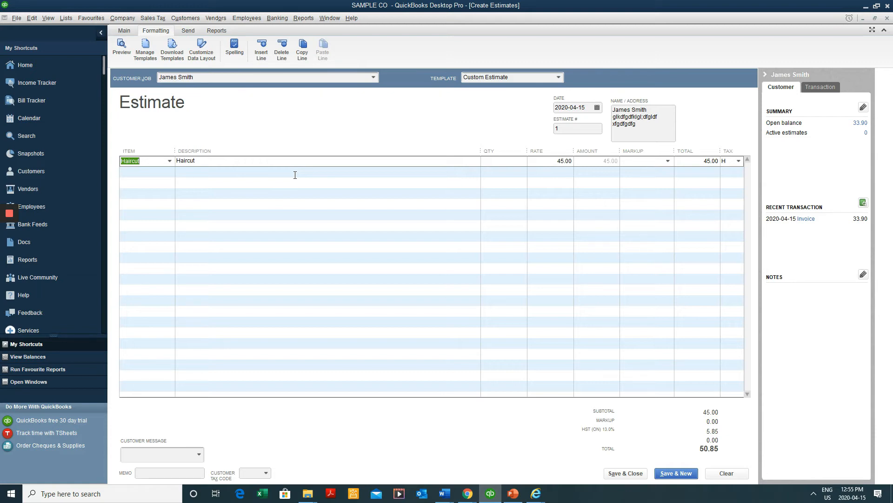
click(505, 163)
text(1)
key(Tab)
key(Tab)
key(Tab)
key(Tab)
key(Tab)
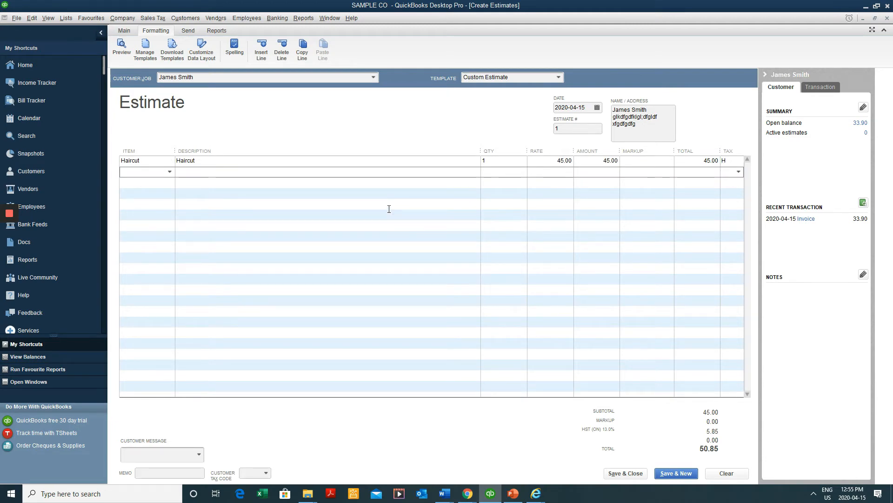
click(125, 30)
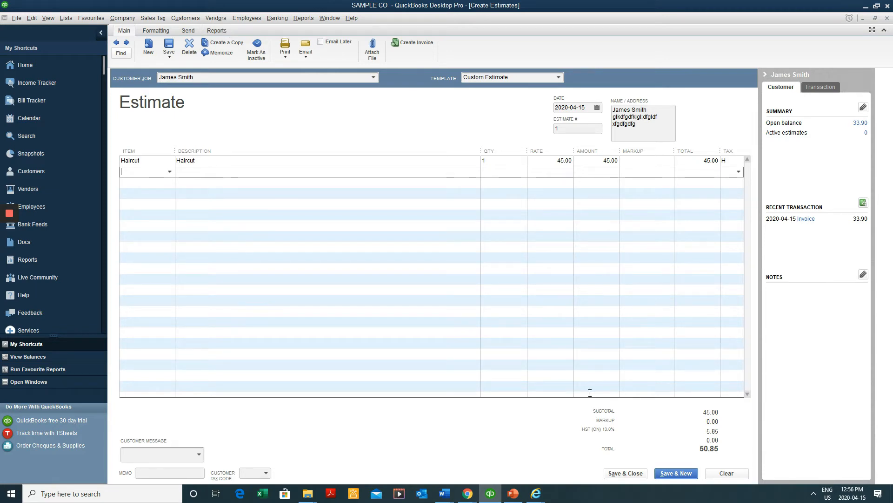
click(416, 46)
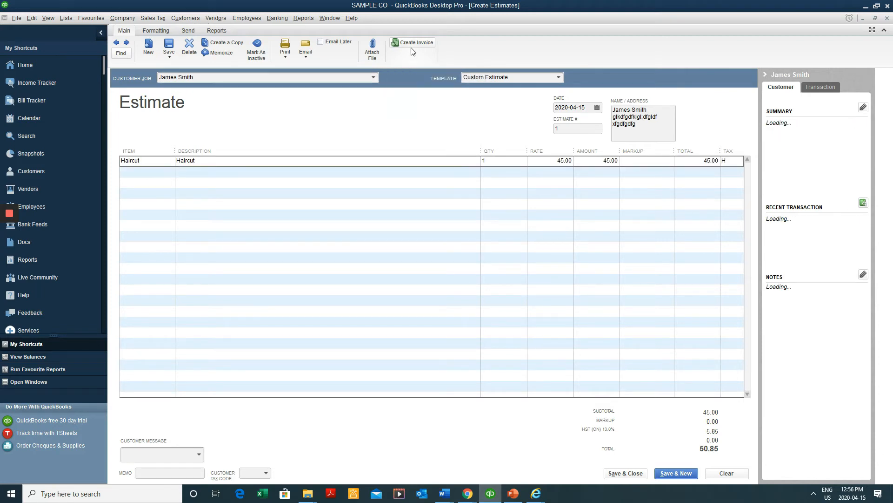
click(445, 159)
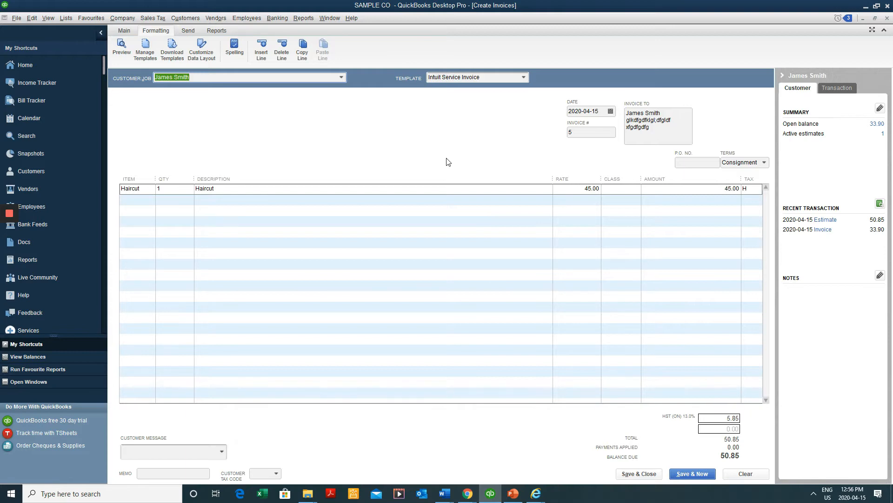
click(629, 475)
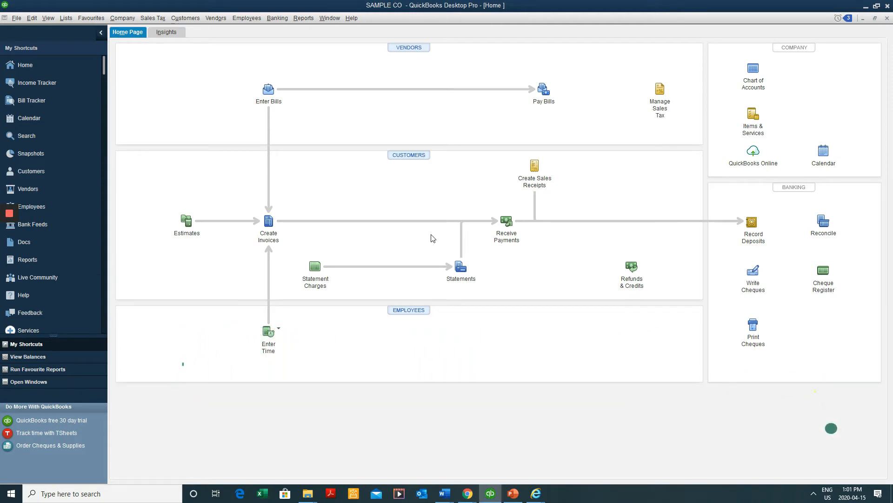
Use Find (Ctrl+F) to search Estimate transactions, turning up estimate 1 for 50.85
key(ctrl+f)
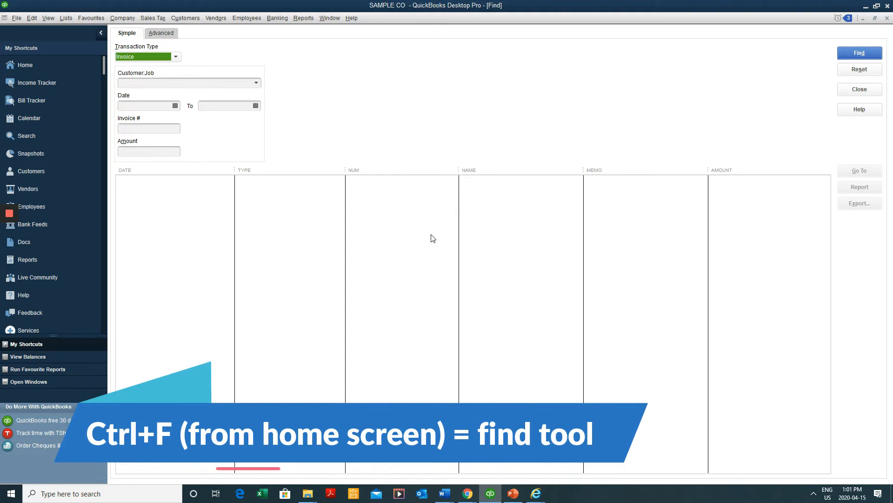
click(149, 56)
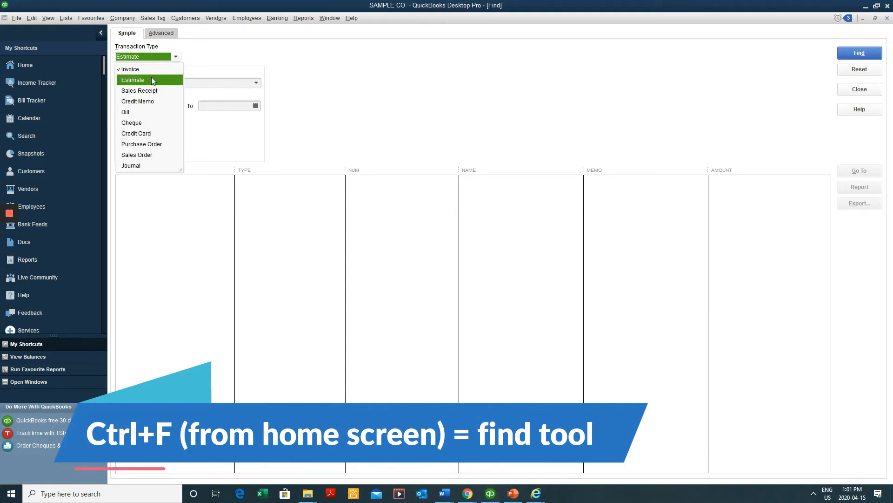
click(135, 43)
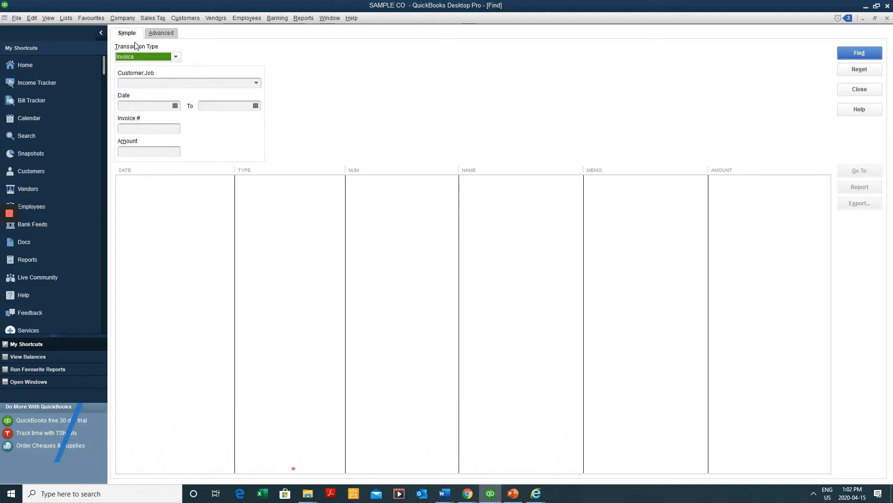
click(137, 55)
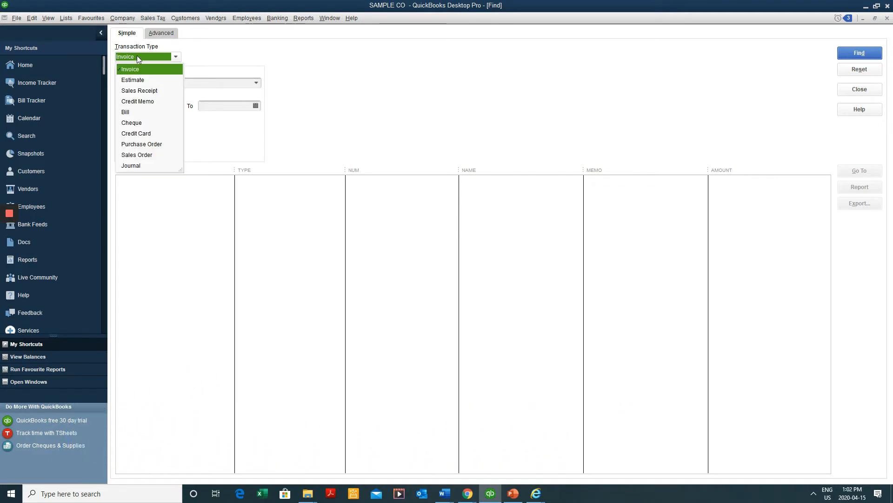
click(146, 81)
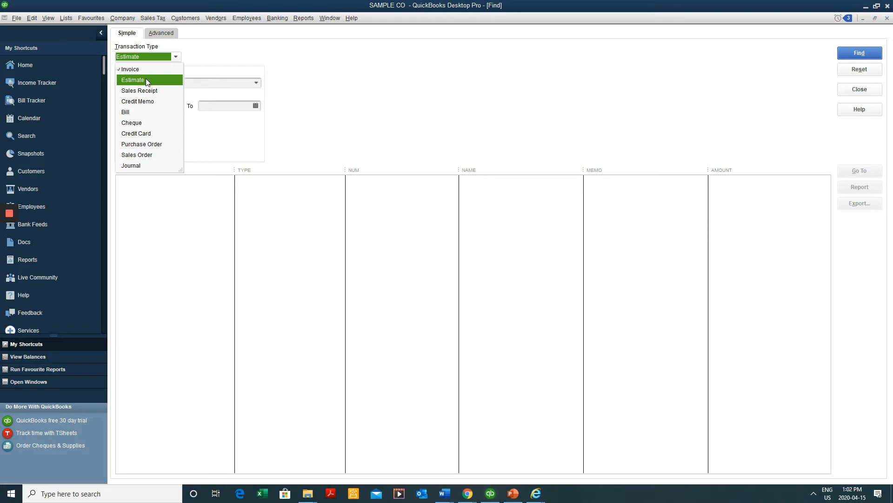
click(146, 79)
key(Return)
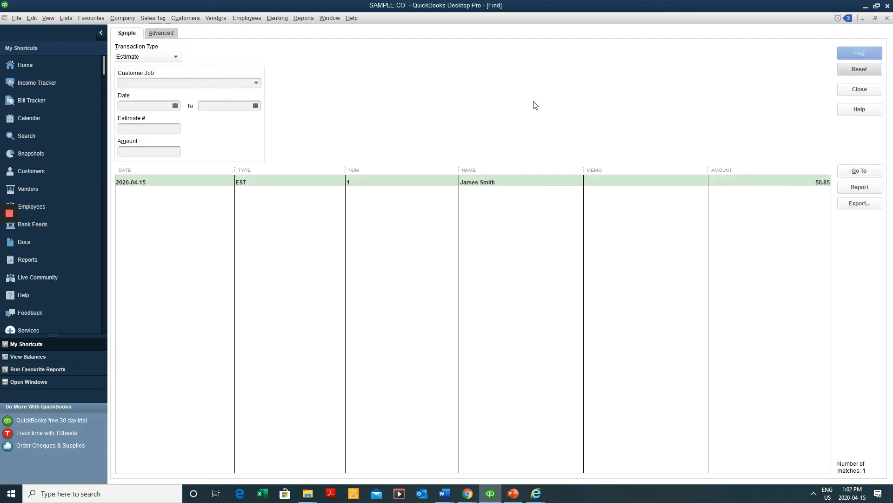
Search for estimates dated 2020-04-01 to 2020-04-04 in Find
click(347, 186)
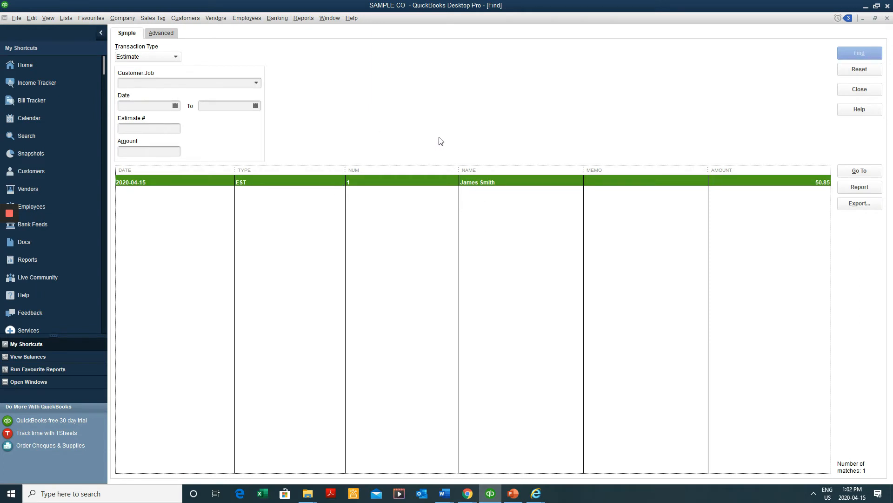
click(175, 106)
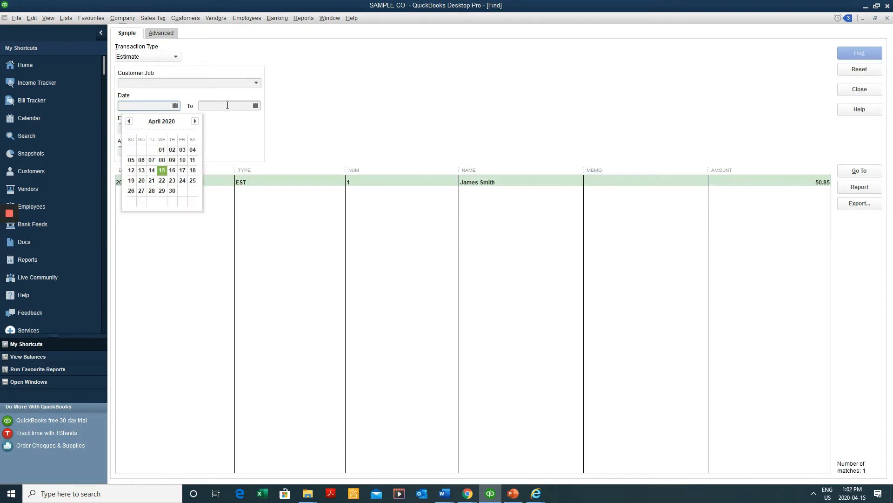
click(255, 106)
click(175, 106)
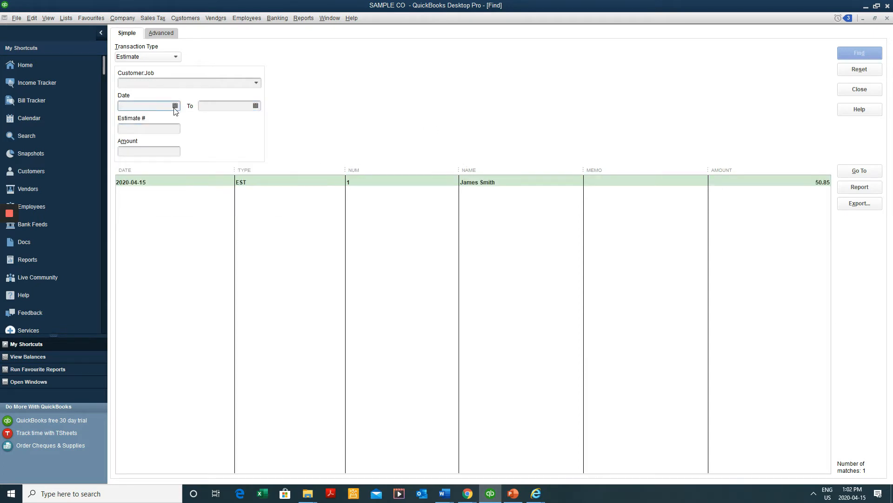
click(175, 107)
click(161, 148)
click(256, 106)
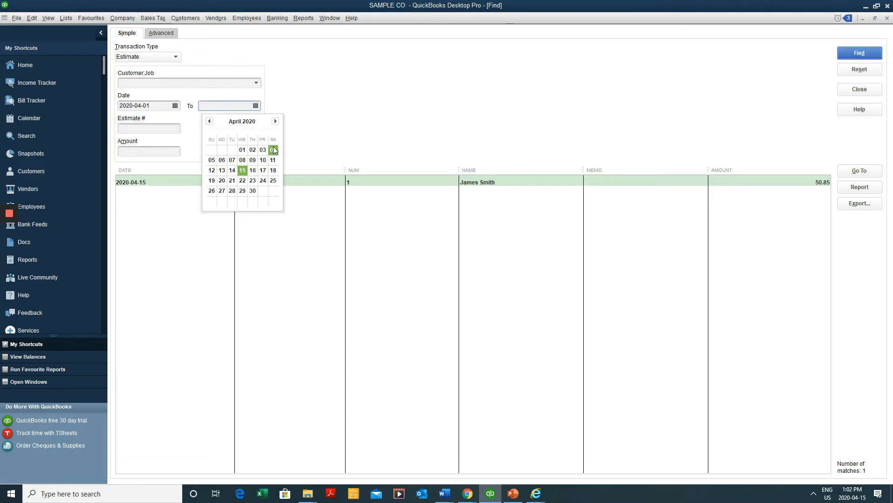
click(273, 149)
click(859, 54)
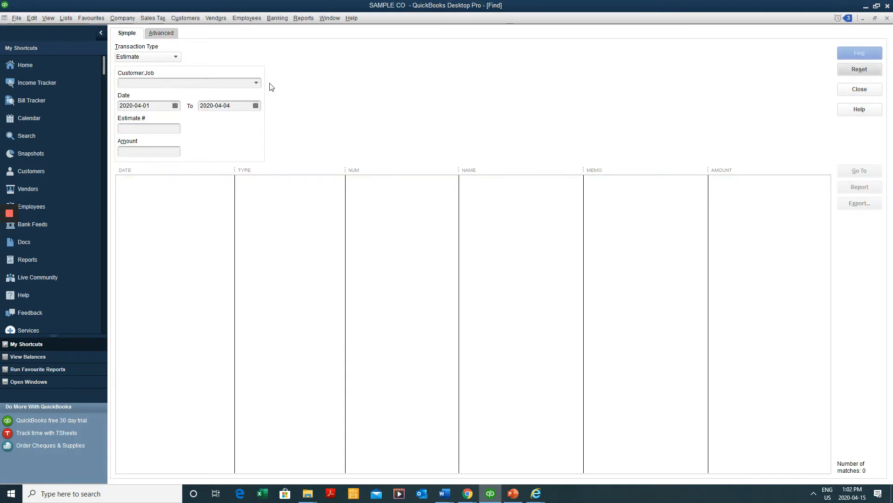
Clear both the start and end dates from the Find filter
click(259, 107)
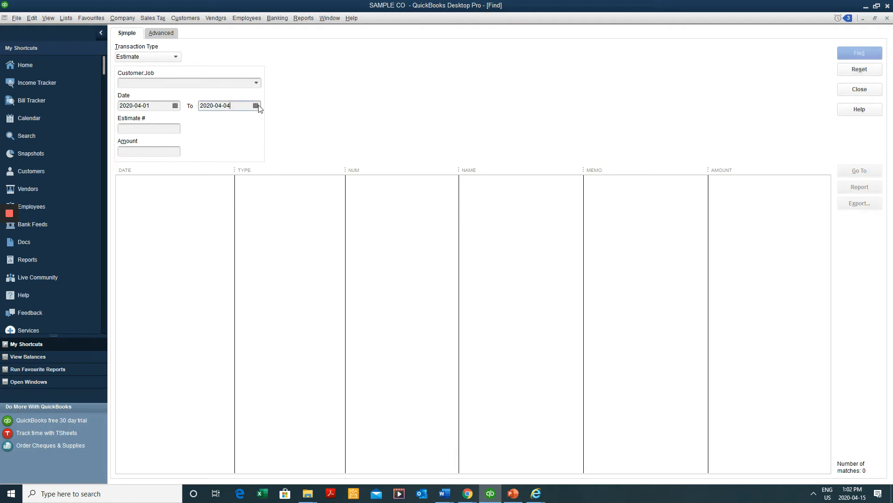
click(257, 106)
click(179, 110)
key(Tab)
key(Delete)
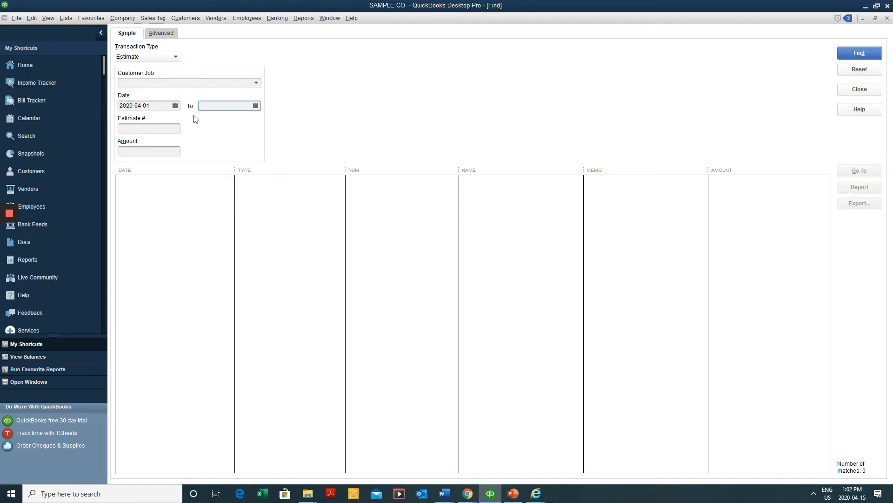
key(Tab)
click(170, 106)
click(176, 108)
click(153, 107)
double_click(153, 108)
key(Delete)
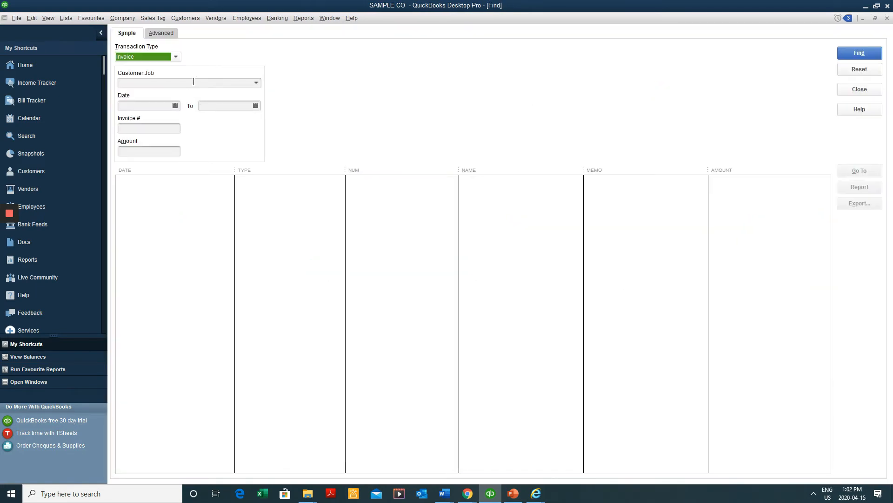
List all saved estimates, then all invoices, selecting invoices #4 and #5
click(172, 57)
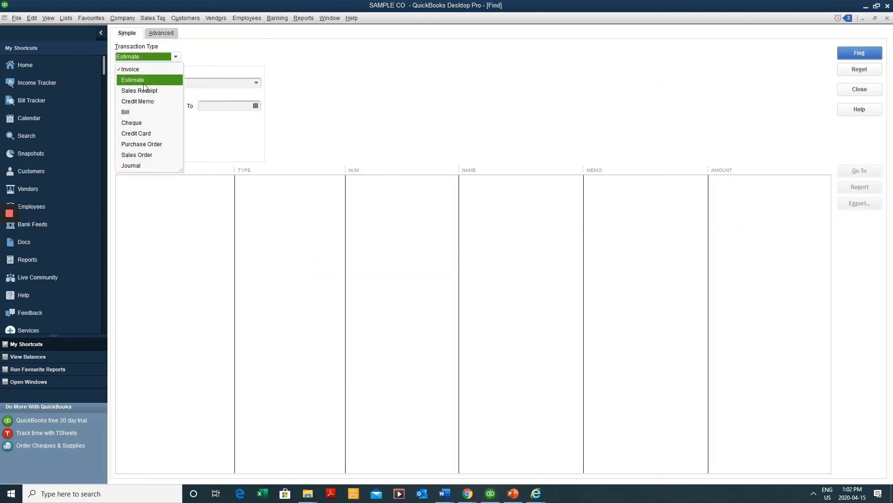
click(143, 83)
click(849, 57)
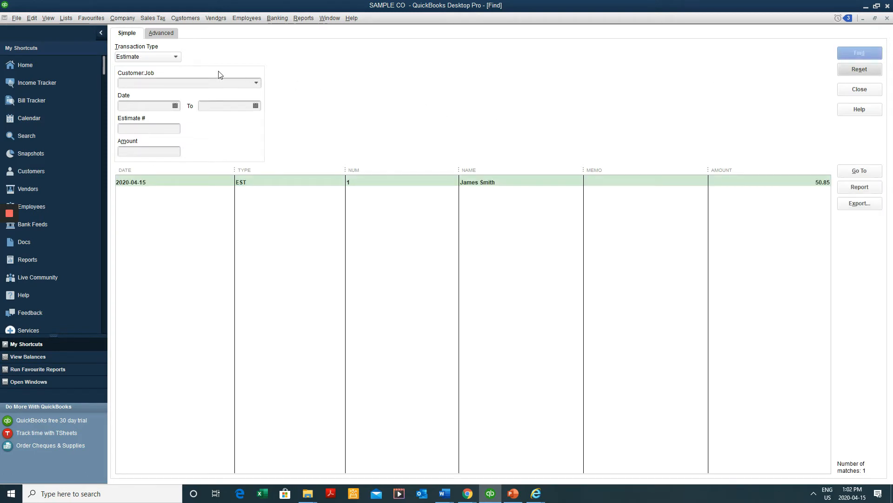
click(172, 58)
click(163, 70)
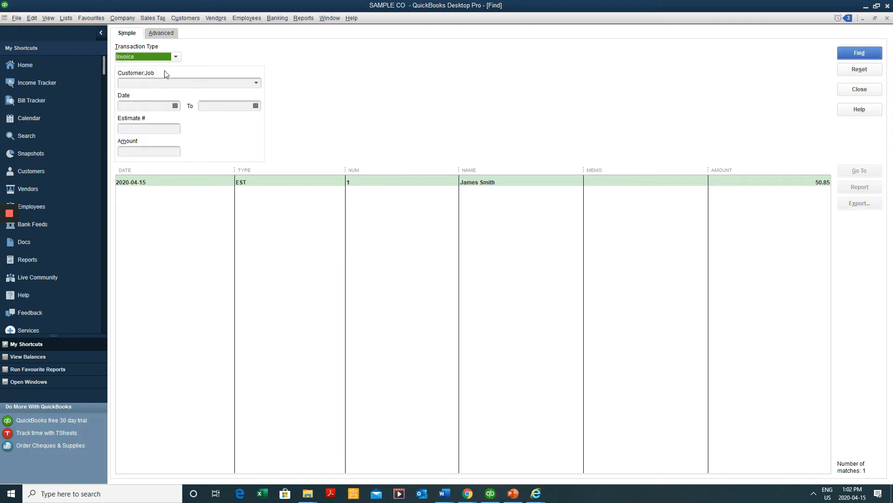
click(847, 55)
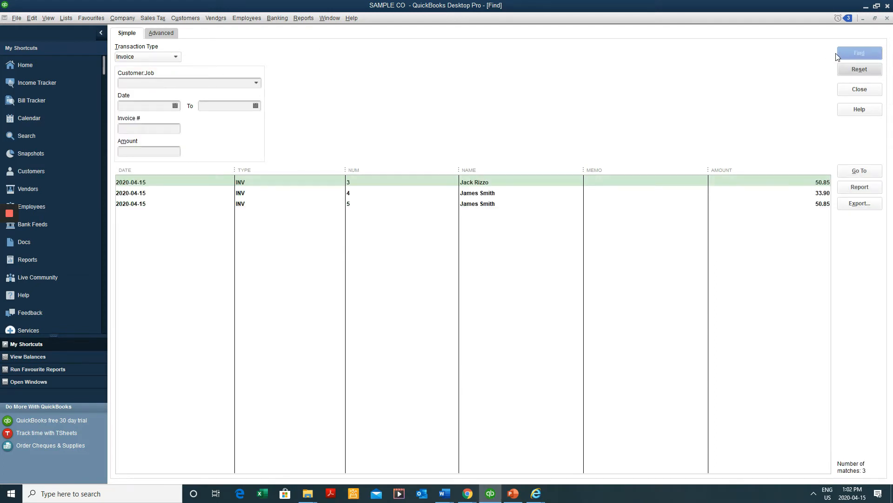
click(251, 193)
click(248, 205)
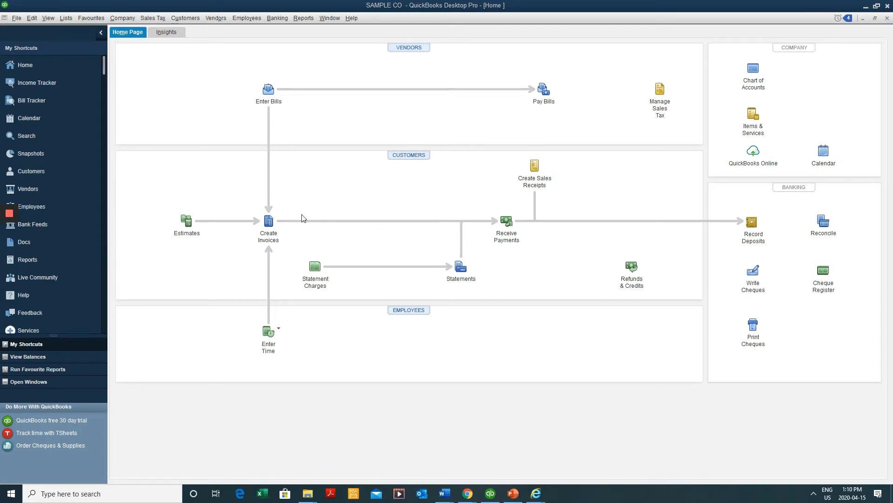
Start a new estimate for a customer, then close it without saving
click(189, 229)
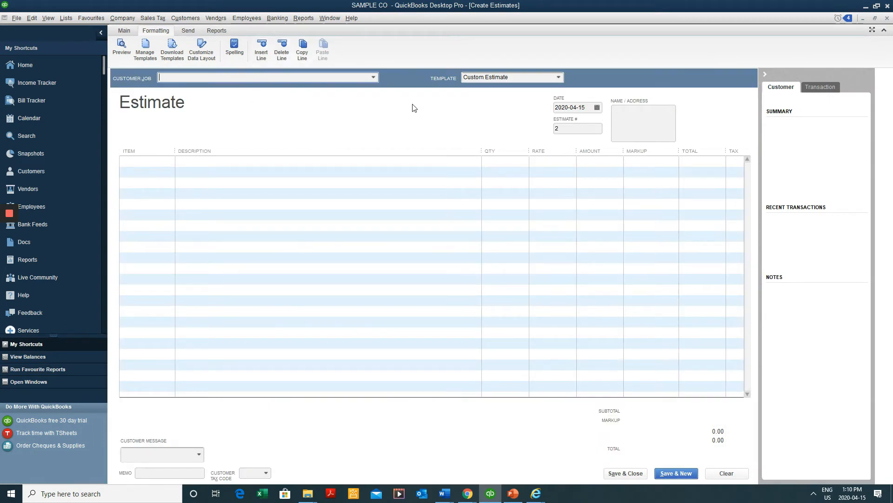
click(372, 79)
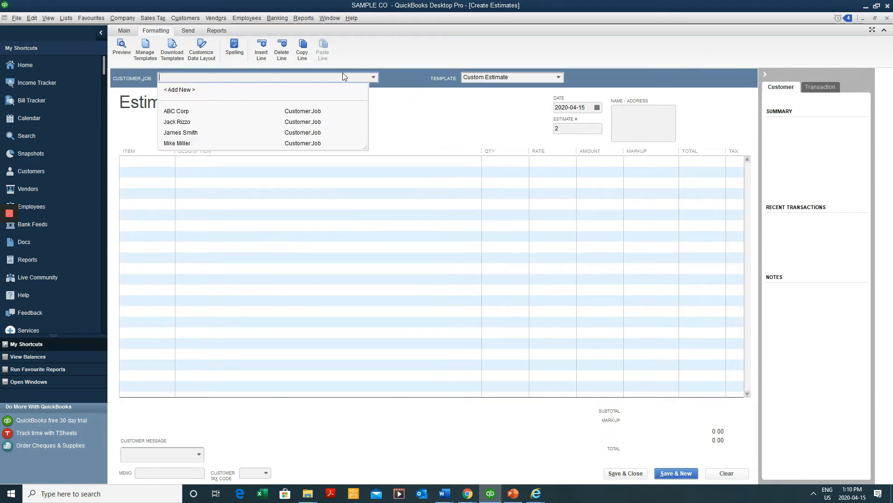
click(218, 119)
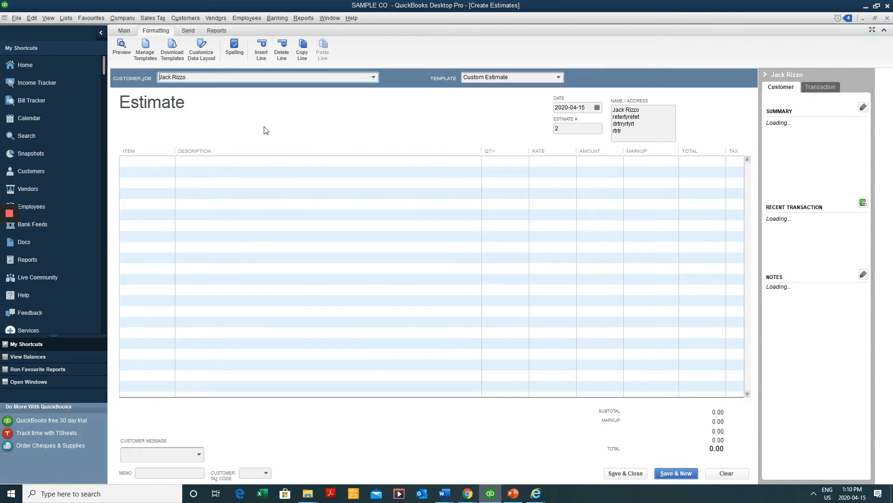
key(Escape)
click(446, 153)
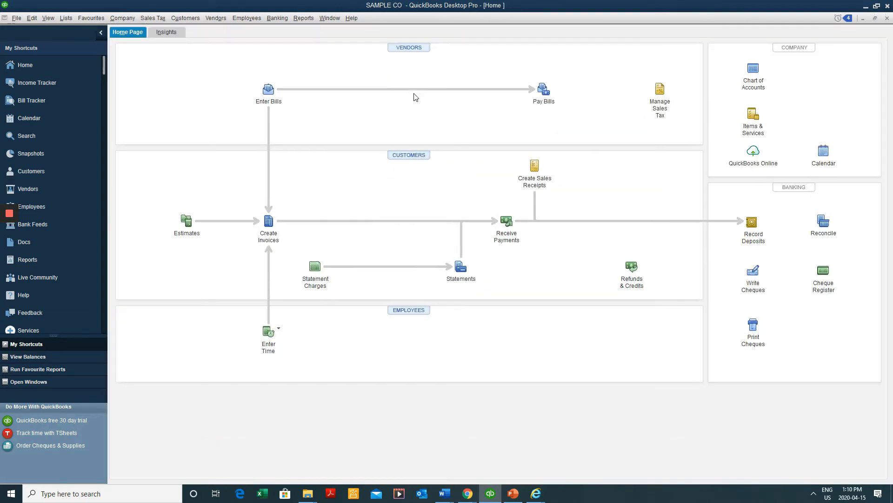
Find the saved estimates and reopen estimate #1 with the 45.00 Haircut
key(ctrl+f)
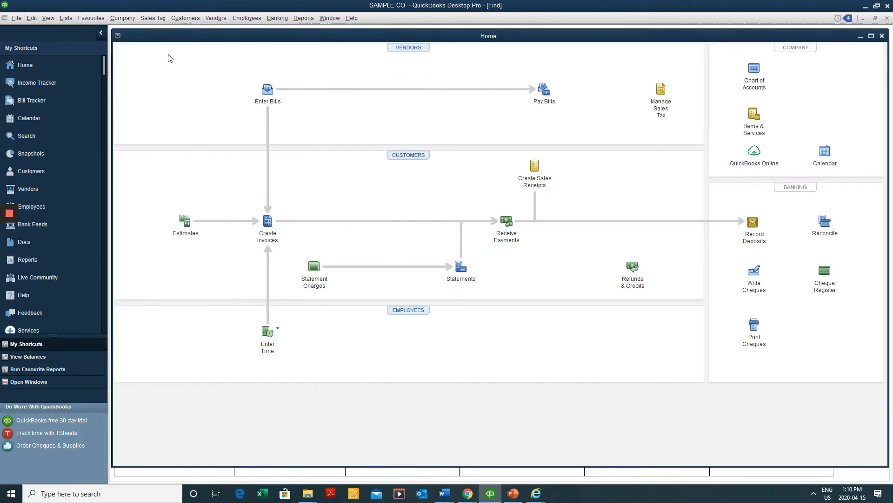
click(161, 57)
click(149, 79)
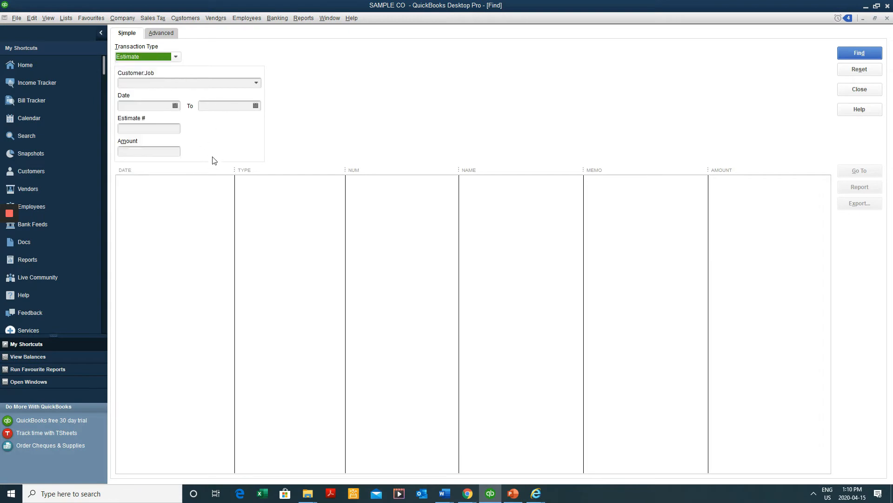
click(851, 50)
double_click(504, 181)
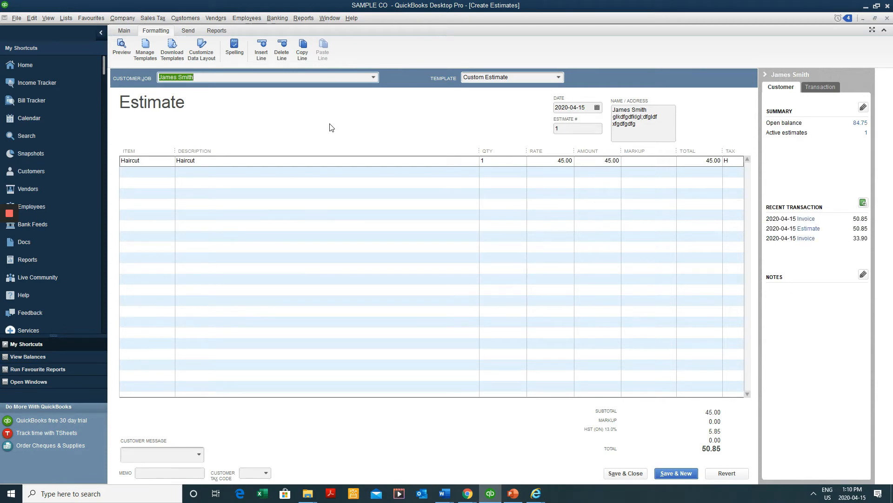
click(114, 30)
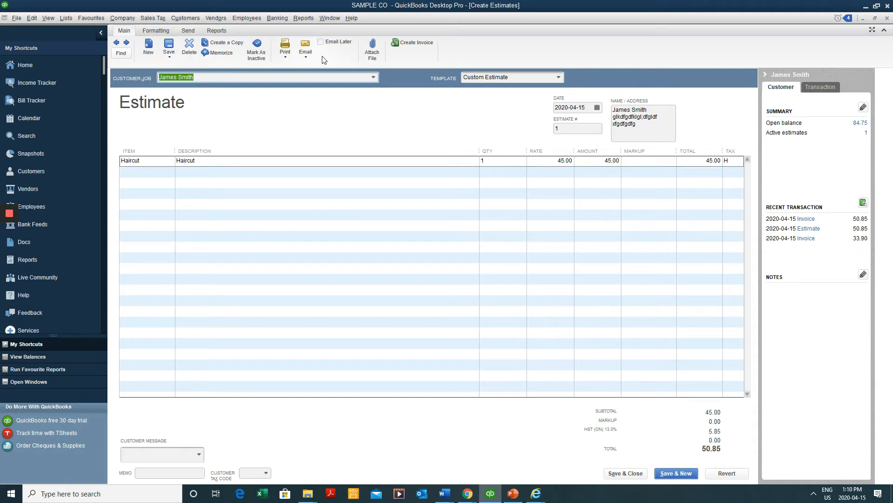
Save estimate #1 as a PDF named 'estimate' on the Desktop and show the desktop
click(173, 56)
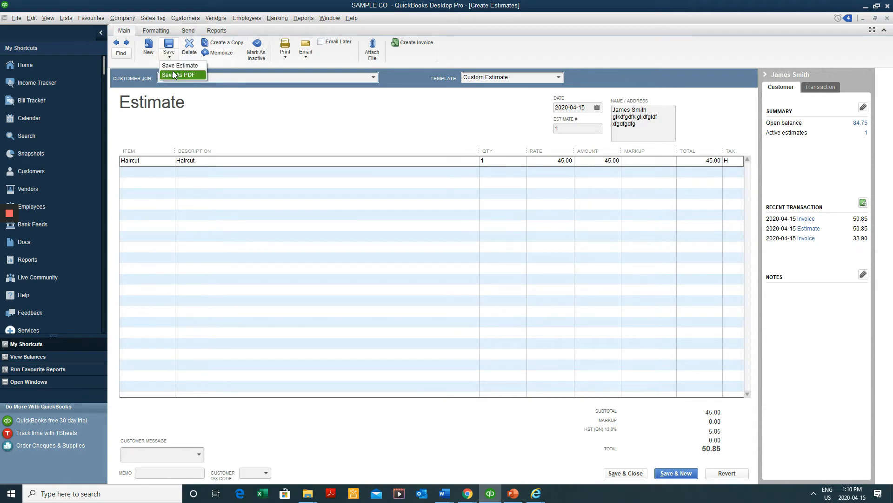
click(174, 75)
drag(205, 20, 456, 90)
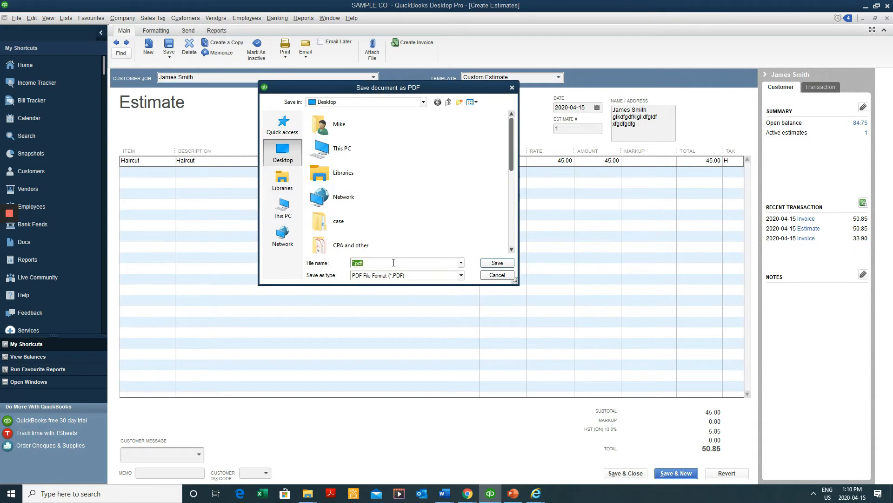
text(estimate)
click(499, 263)
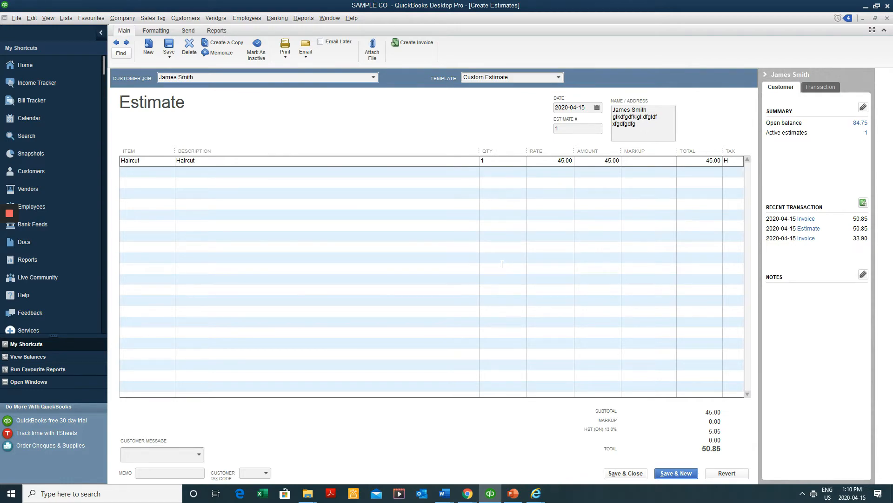
key(super+d)
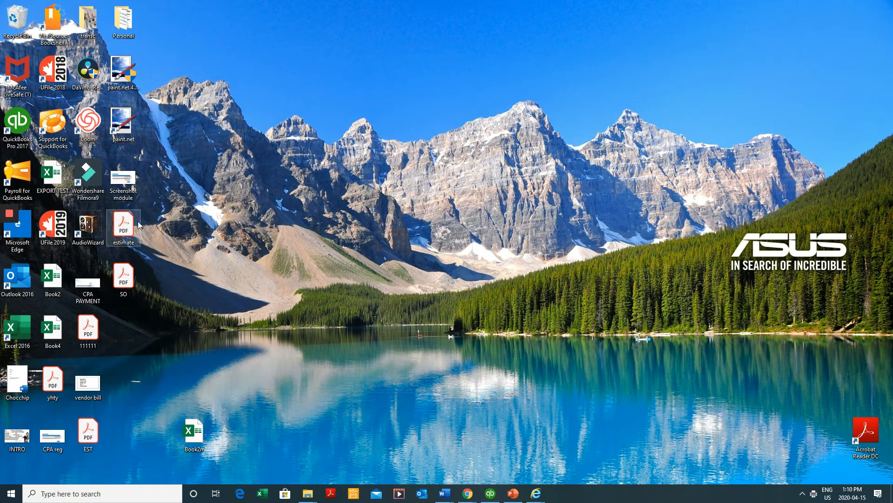
Open estimate.pdf to confirm its Estimate heading, close Acrobat, and return to QuickBooks
double_click(123, 227)
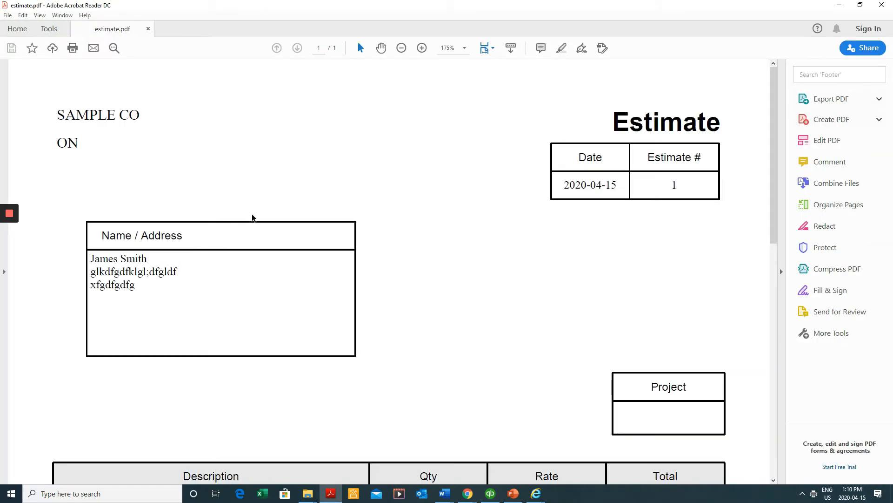
drag(712, 124, 605, 123)
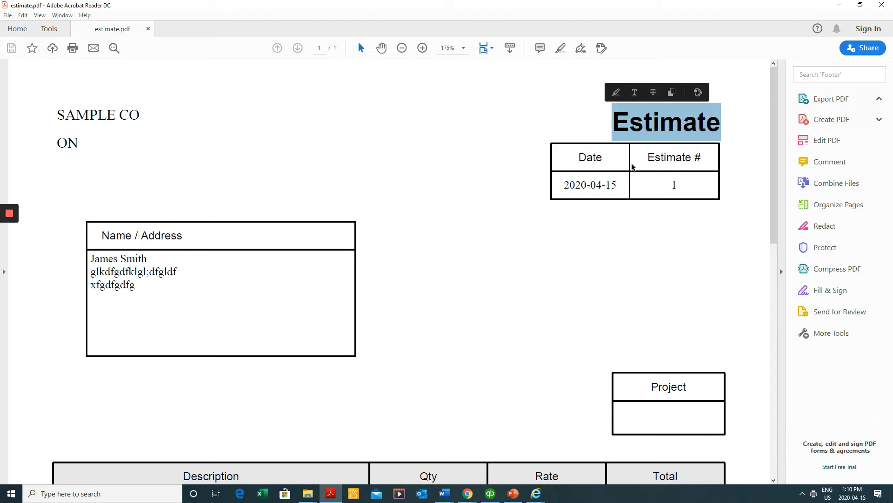
click(882, 5)
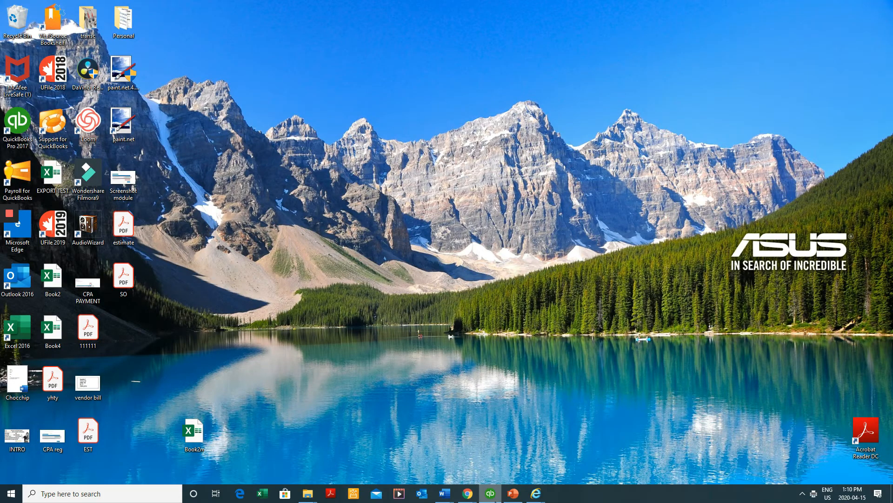
click(493, 494)
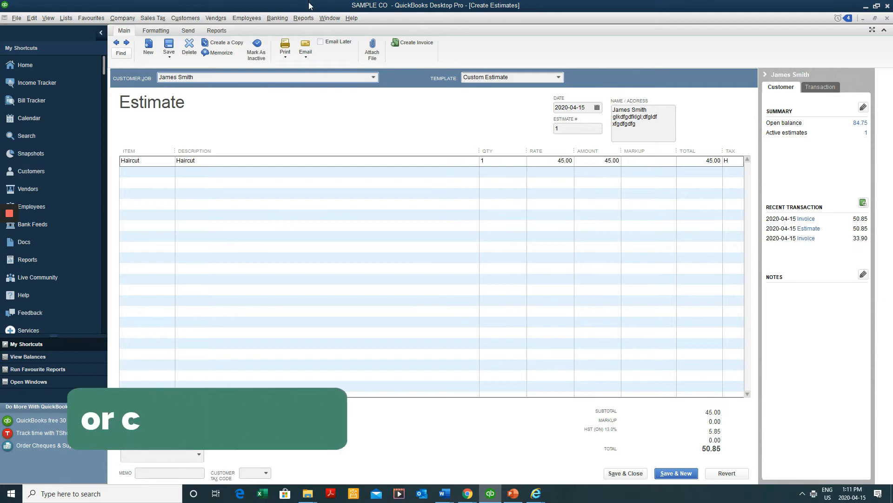
Bring up the estimate template's Additional Customization and select the Estimate title text
click(156, 31)
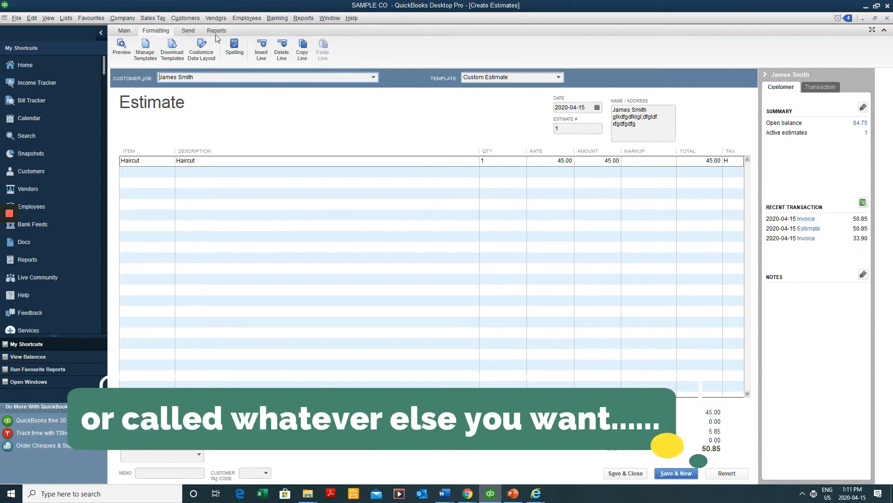
click(126, 31)
click(156, 31)
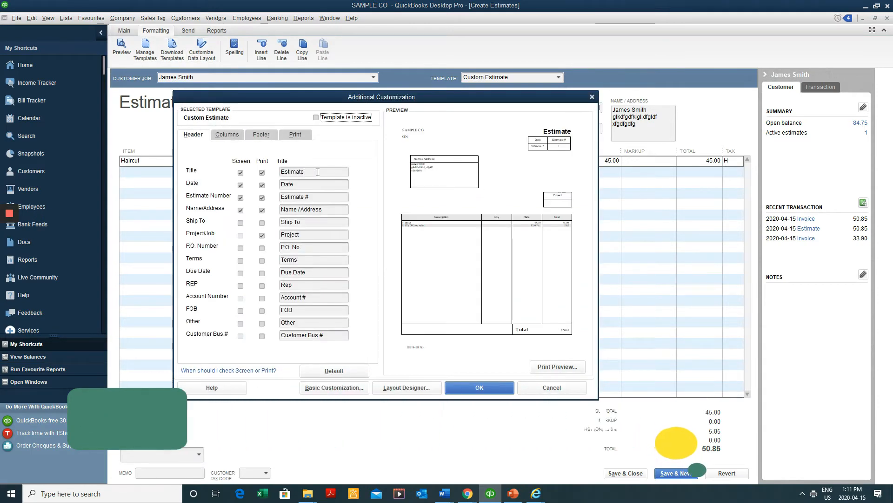
click(317, 172)
click(311, 169)
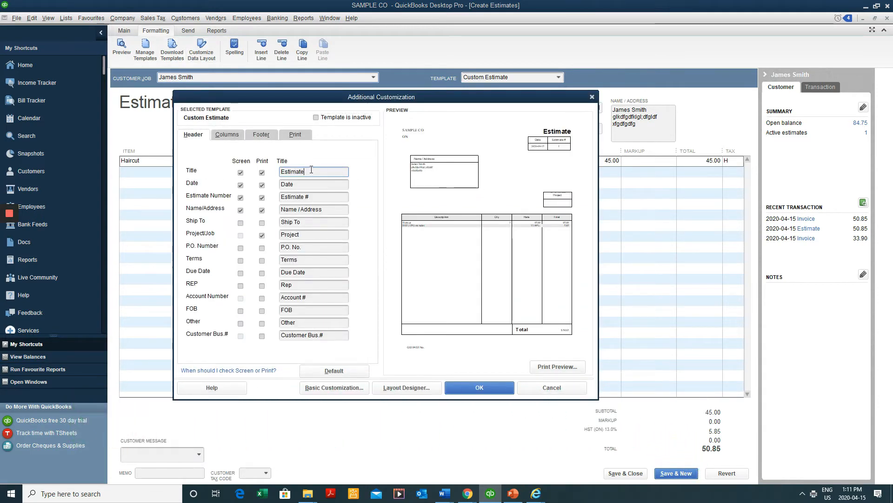
double_click(311, 170)
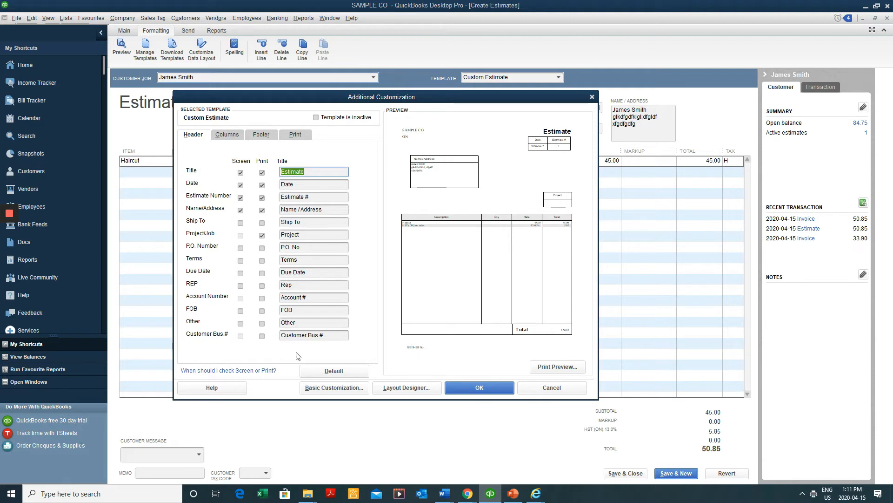
Toggle the title's Screen and Print checkboxes off and on
click(241, 173)
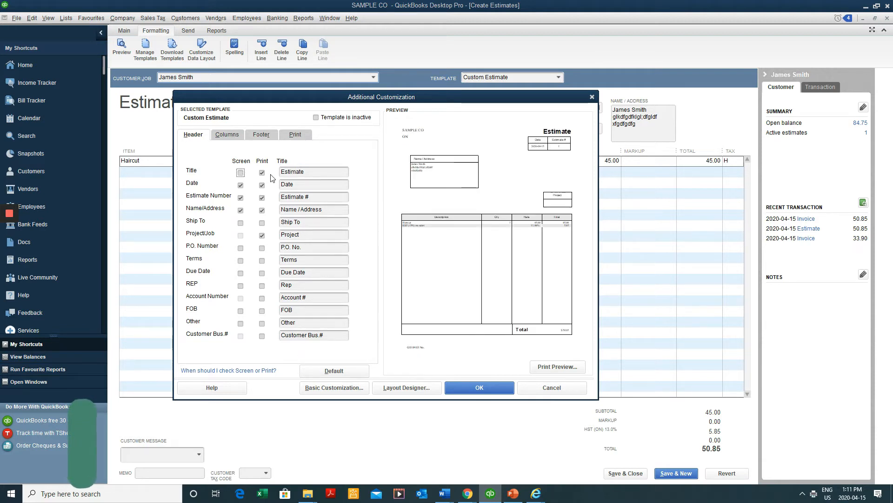
click(262, 173)
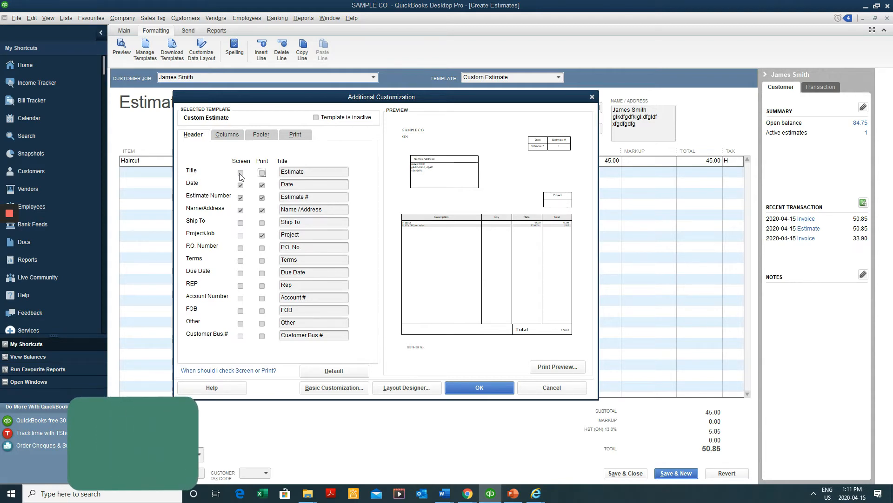
click(240, 173)
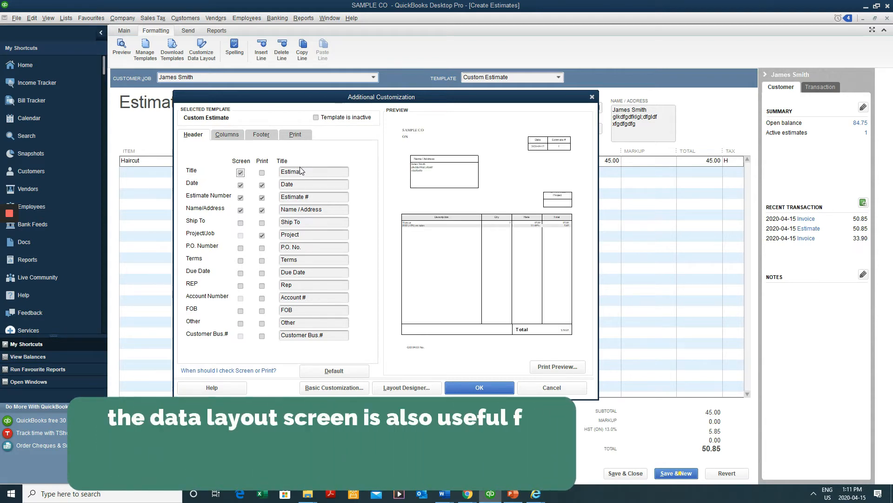
click(262, 173)
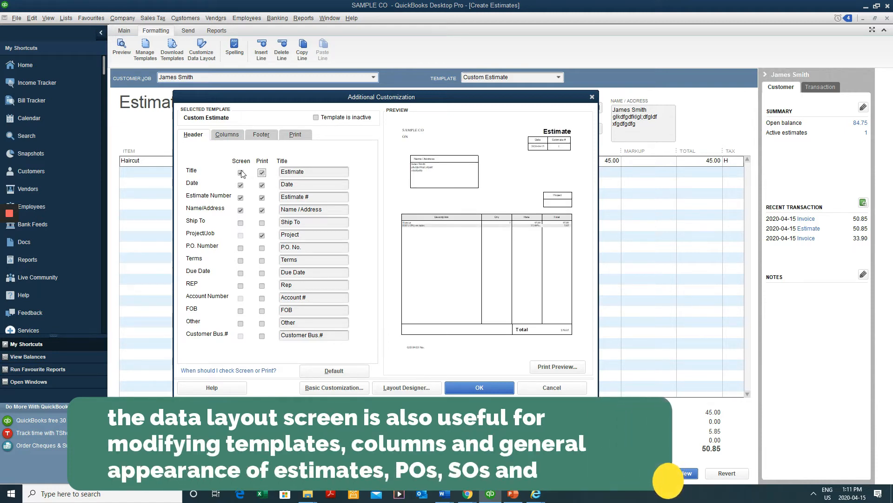
click(263, 174)
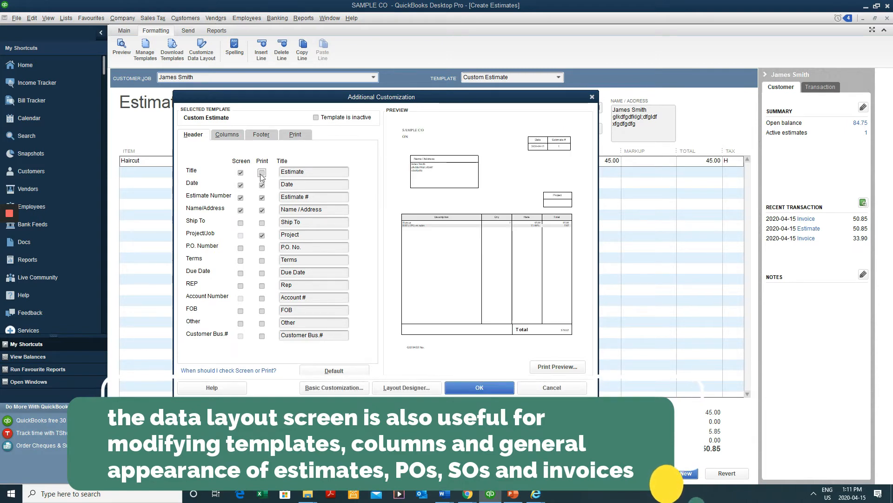
click(240, 173)
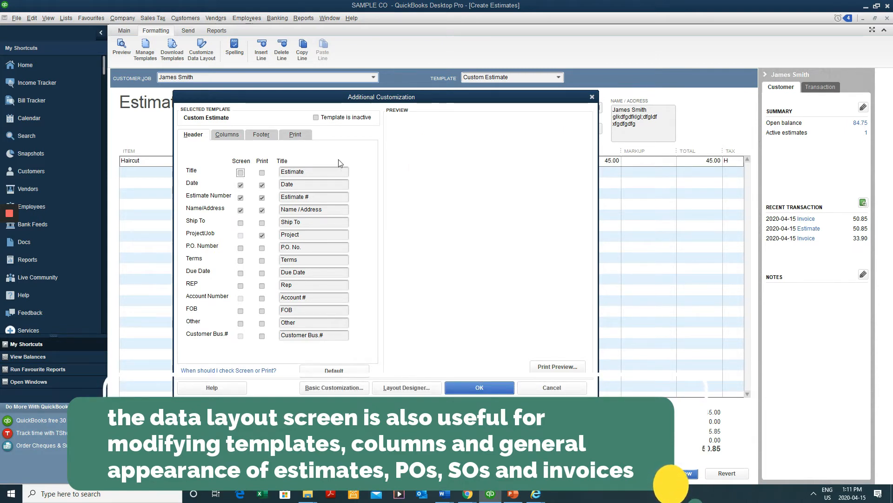
With Screen and Print both checked, retitle the estimate 'Sales Order' and apply it
click(479, 387)
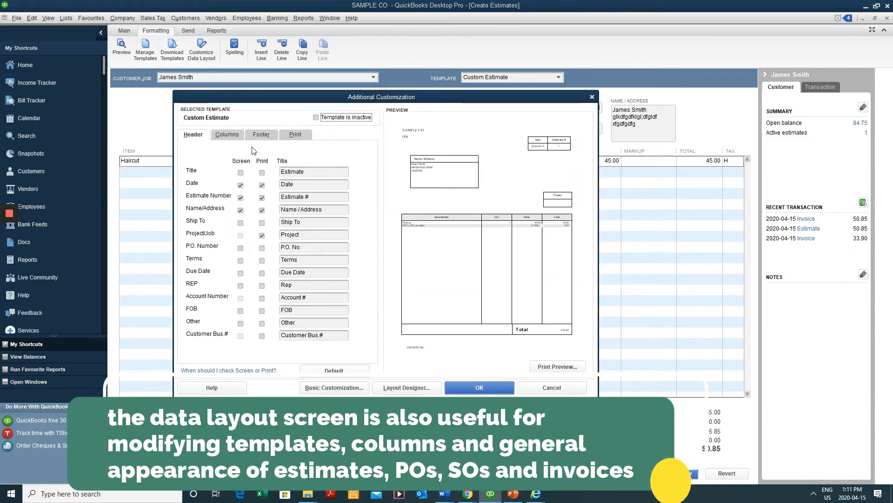
click(241, 173)
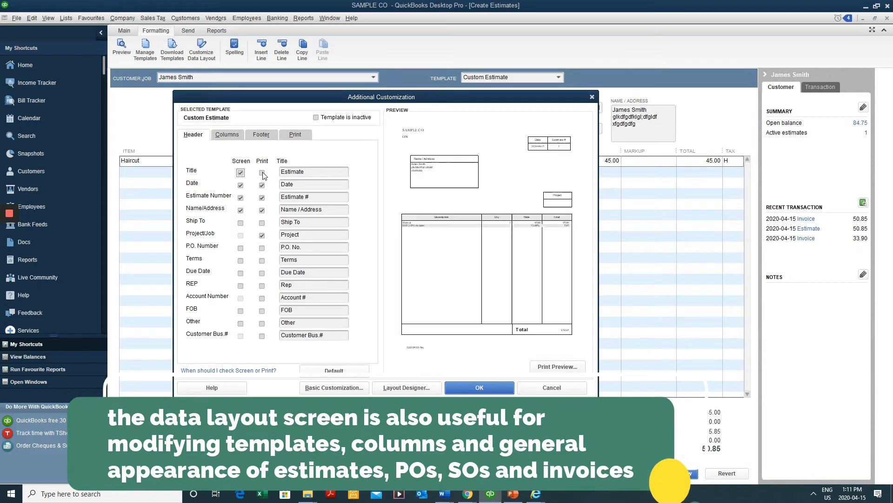
click(262, 173)
click(477, 390)
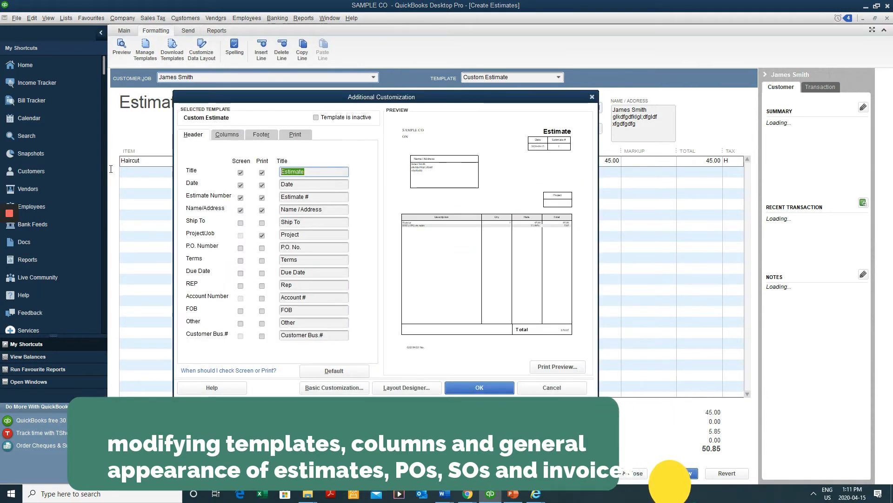
text(Sal)
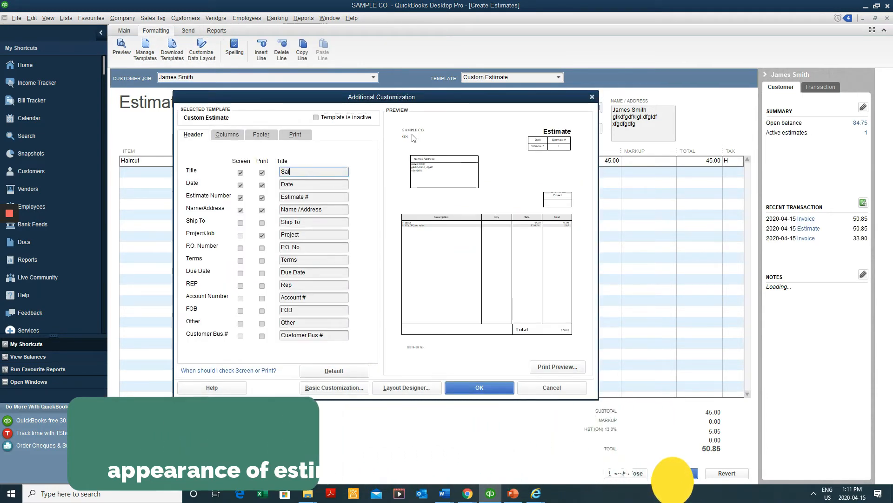
text(es Order)
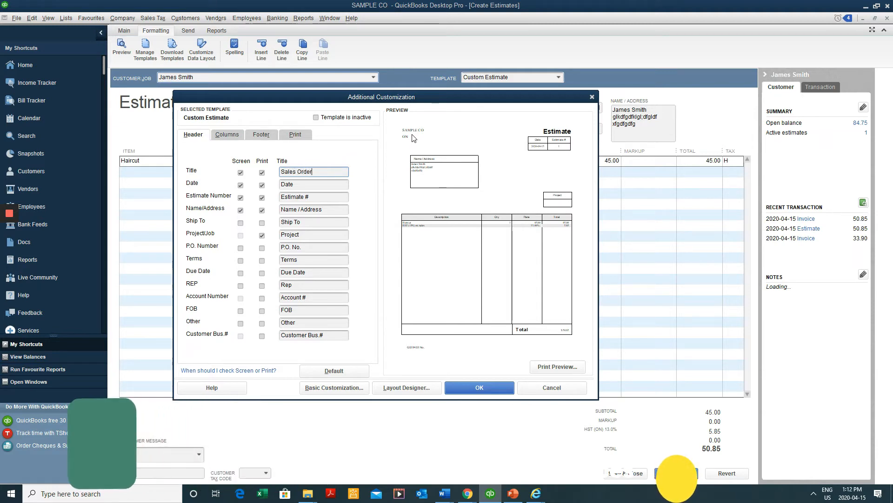
click(492, 384)
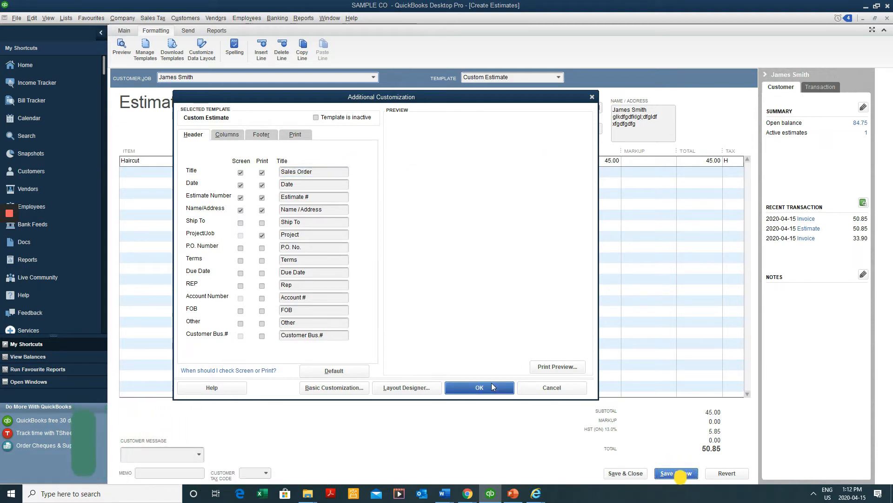
click(468, 235)
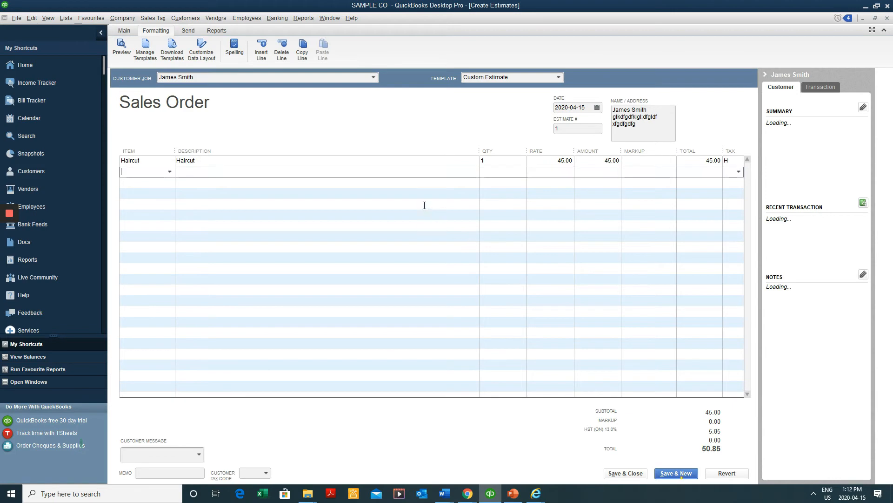
click(423, 204)
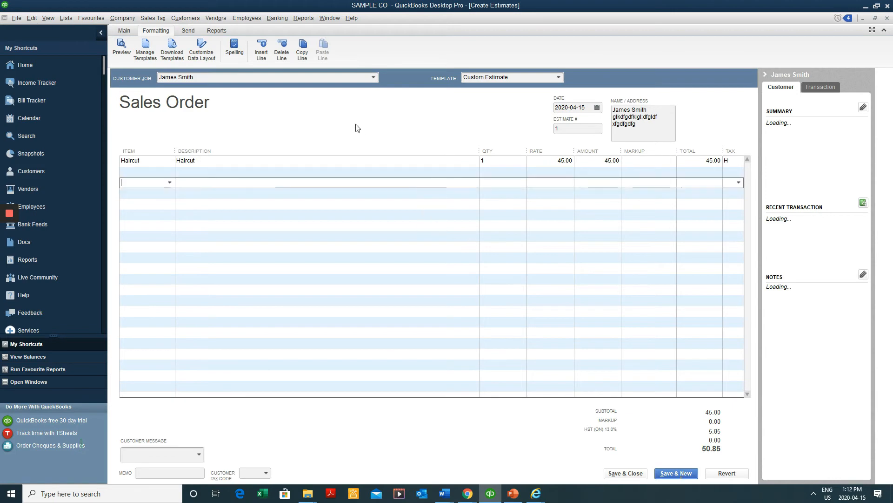
click(126, 30)
click(612, 471)
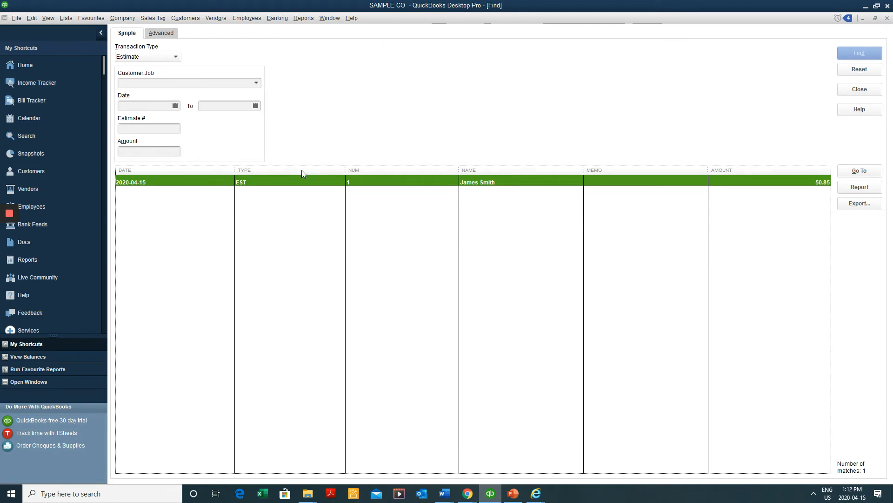
click(176, 57)
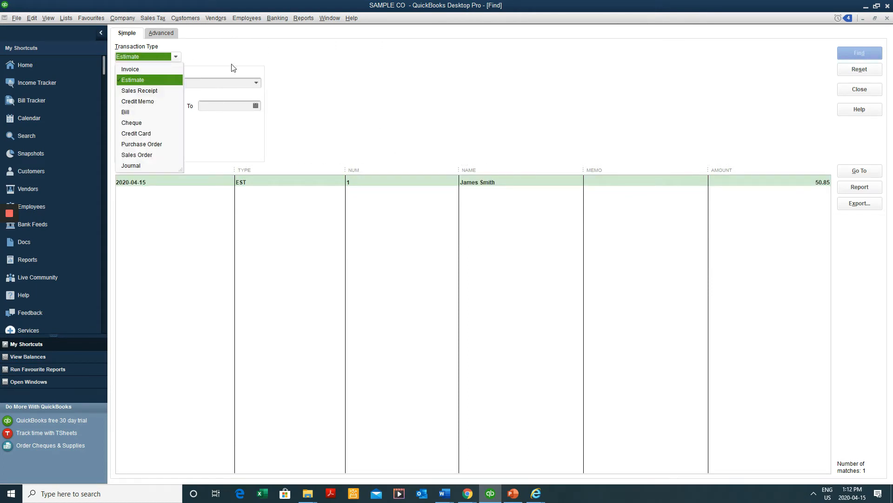
click(164, 32)
click(139, 34)
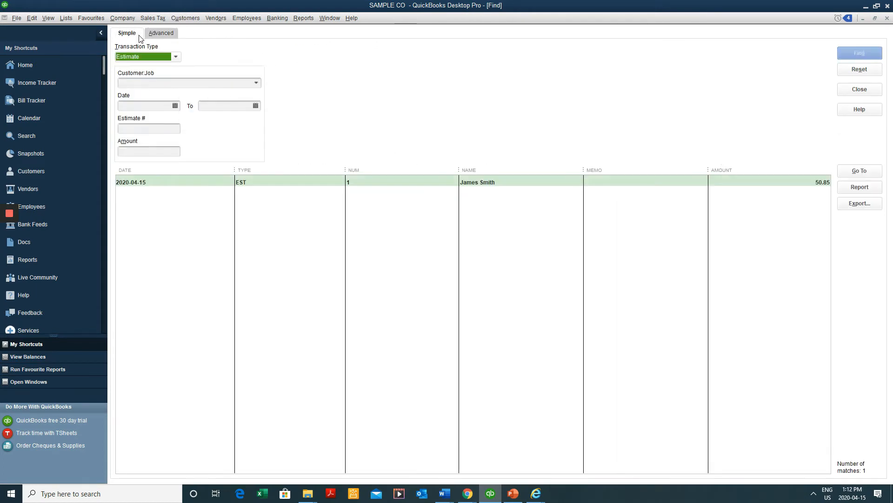
key(Escape)
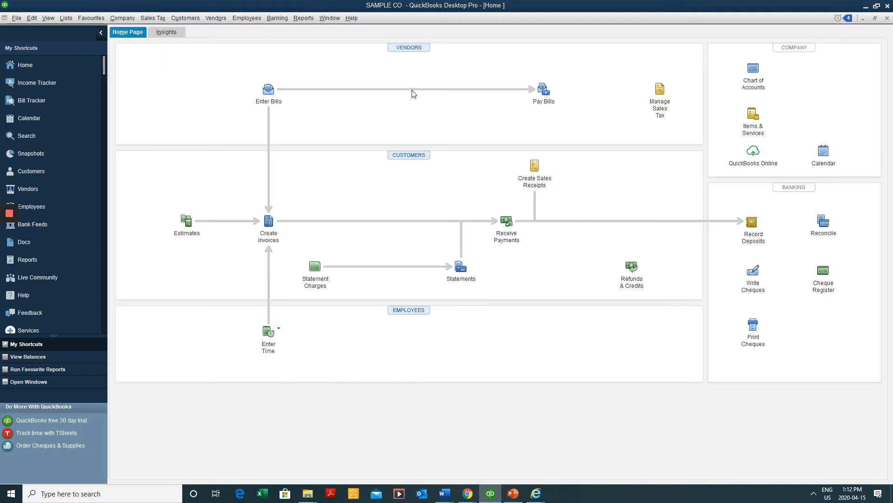
key(ctrl+f)
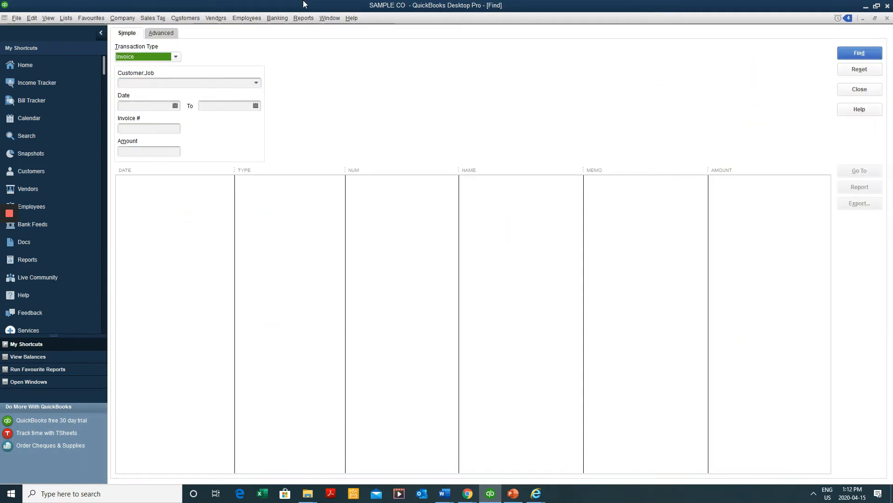
click(175, 58)
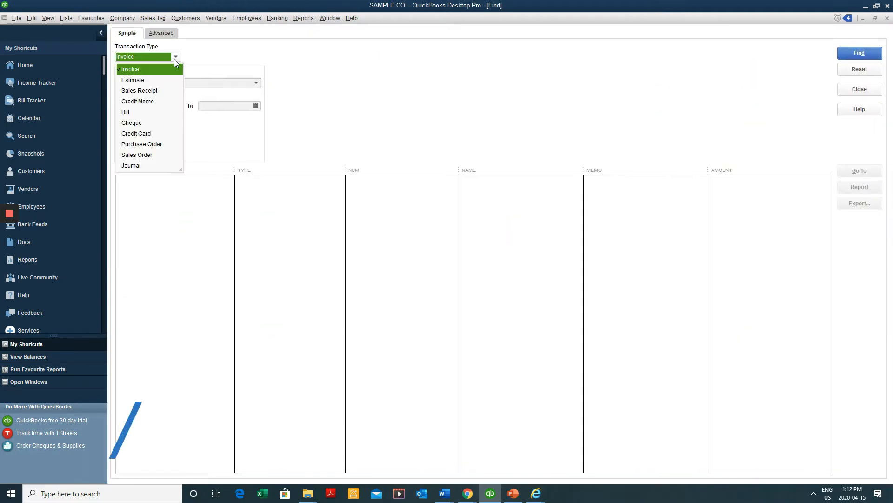
click(137, 80)
click(860, 53)
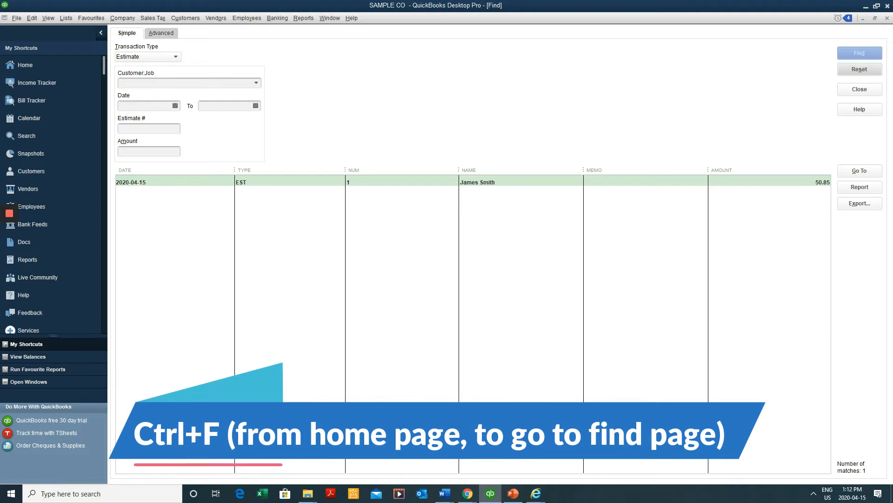
double_click(439, 185)
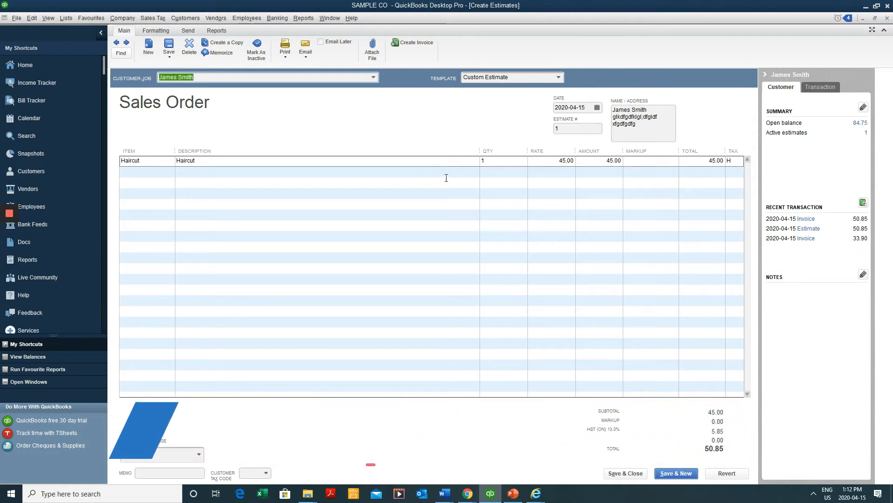
Save the estimate as a PDF named SALES ORDER MODIFIED on the Desktop
click(169, 56)
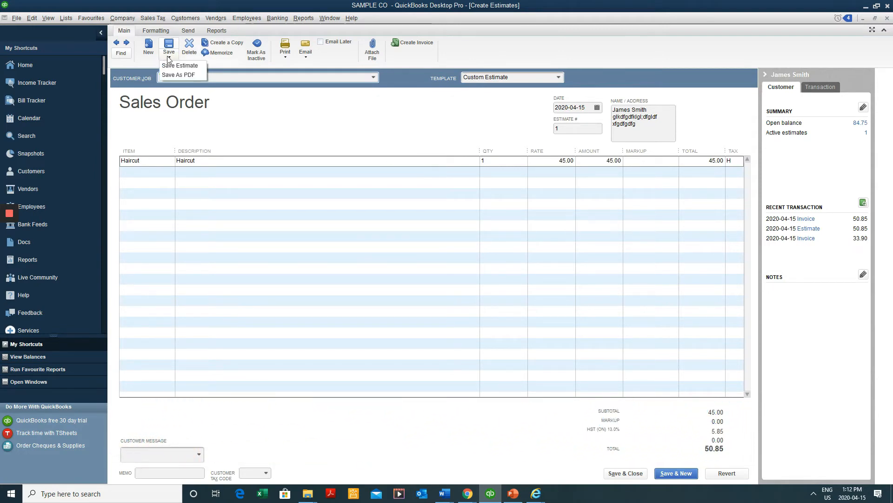
click(179, 77)
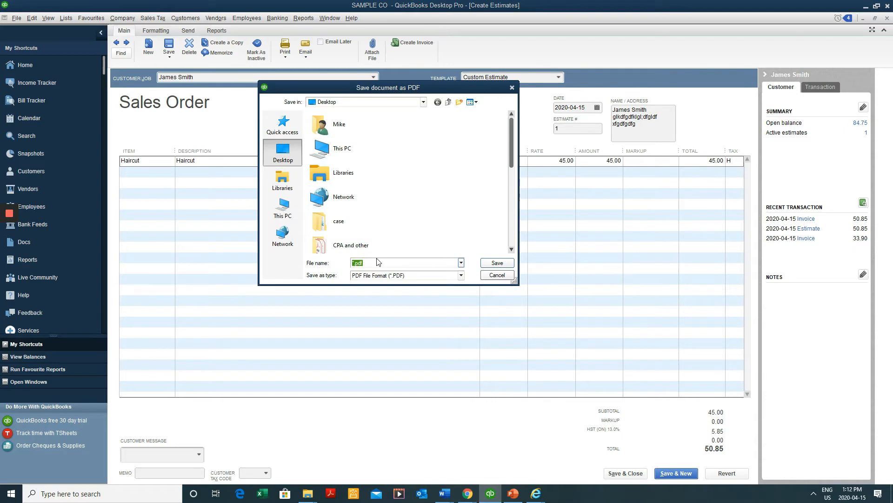
text(SALES ORDER MODIFIED)
click(497, 263)
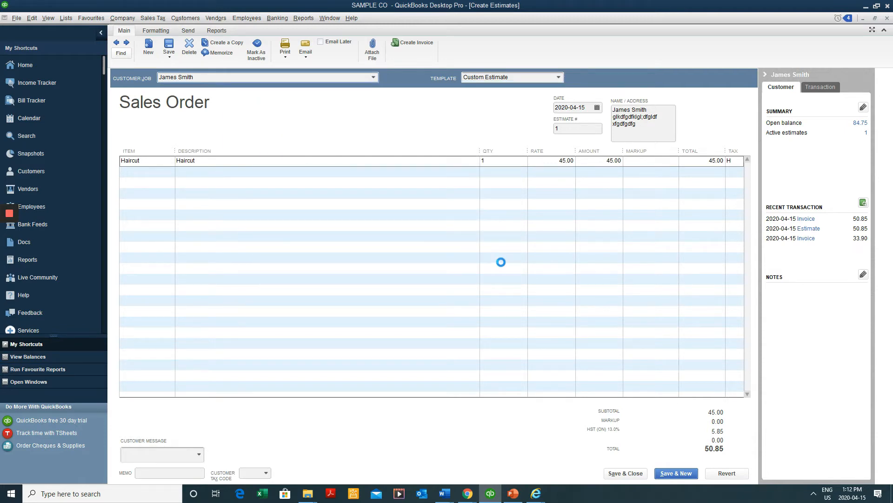
Review SALES ORDER MODIFIED.pdf for the Sales Order title and Haircut line, then close it
key(super+d)
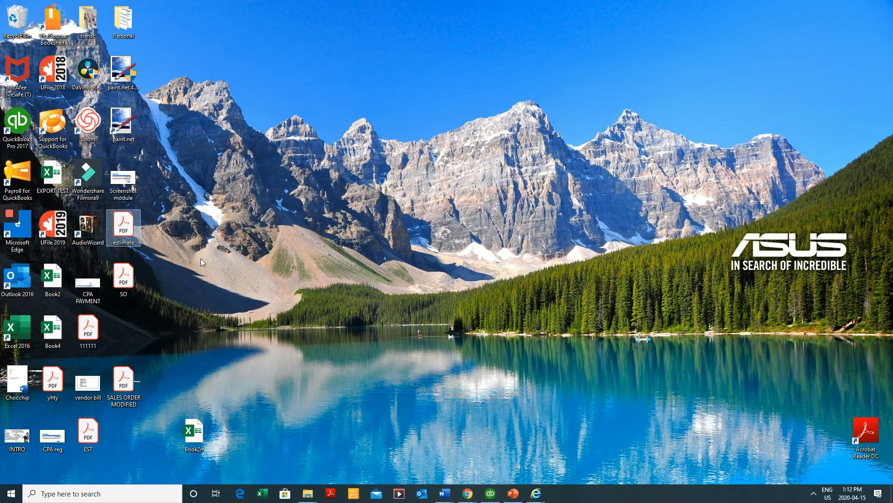
double_click(124, 381)
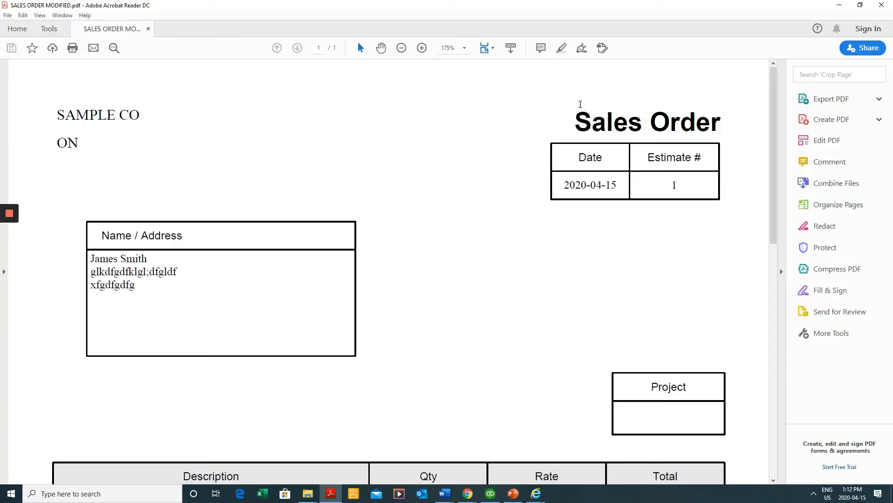
drag(580, 104, 714, 117)
scroll(617, 214, down, 5)
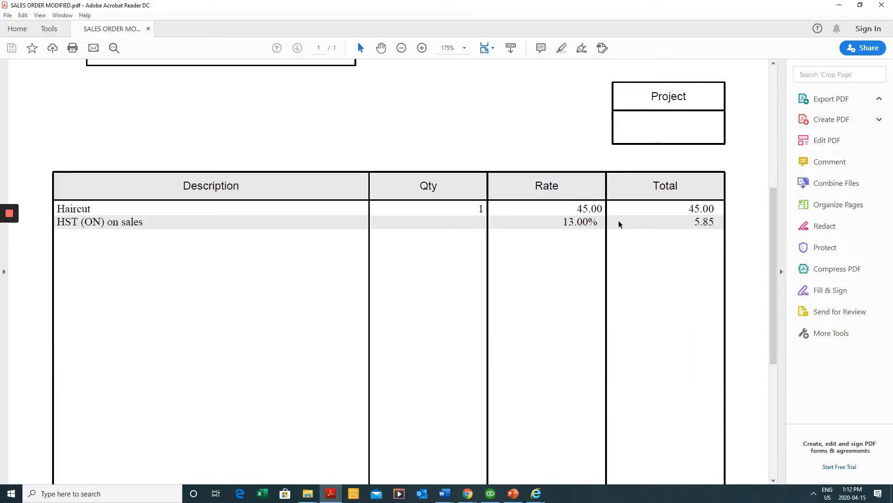
scroll(626, 226, down, 5)
scroll(635, 231, up, 10)
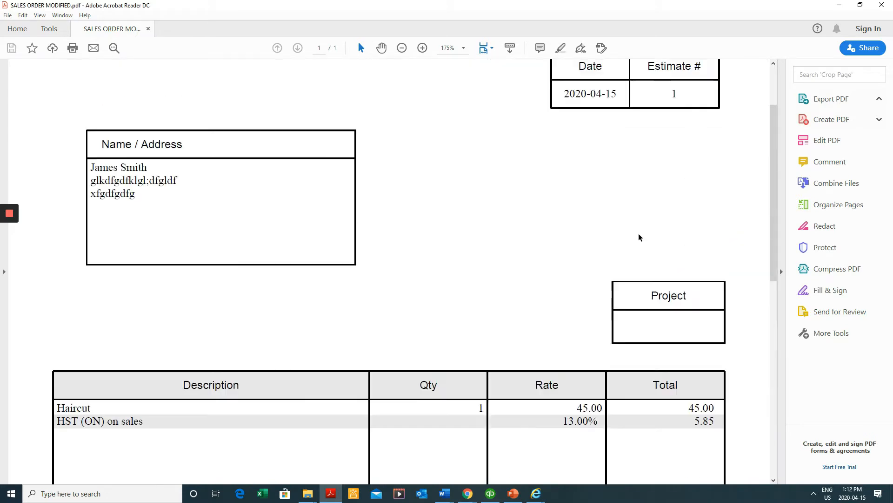
scroll(637, 234, up, 3)
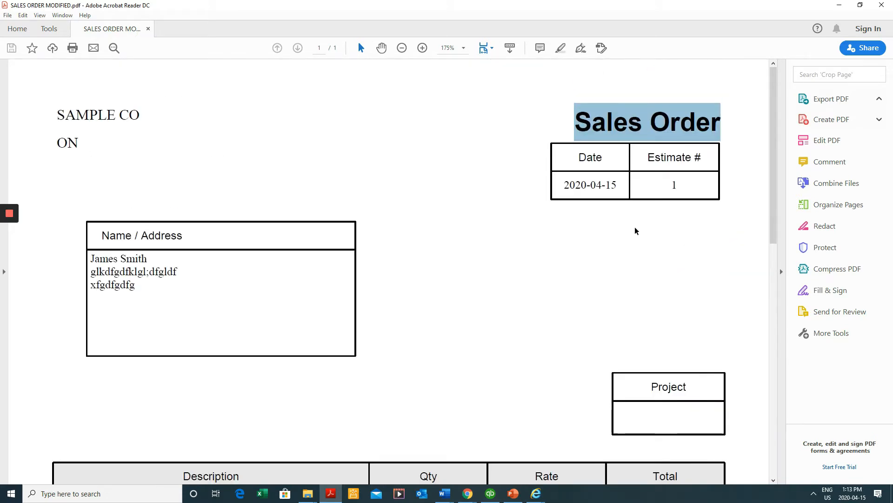
click(883, 4)
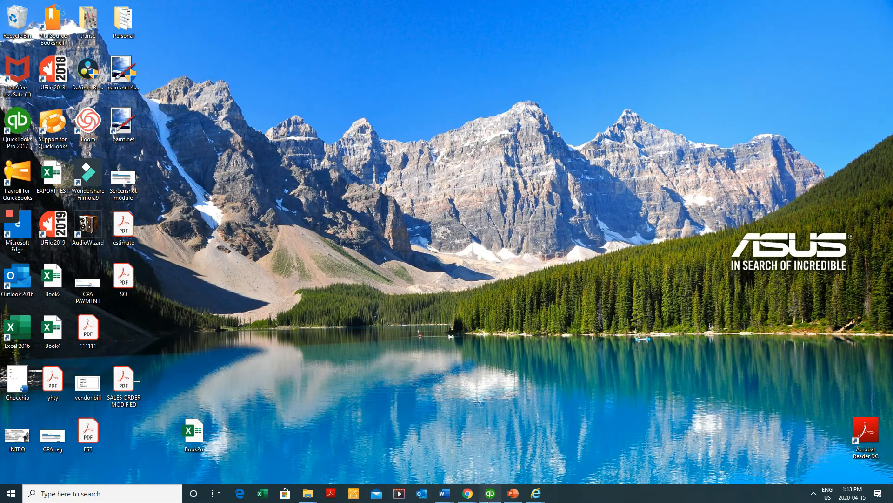
click(490, 494)
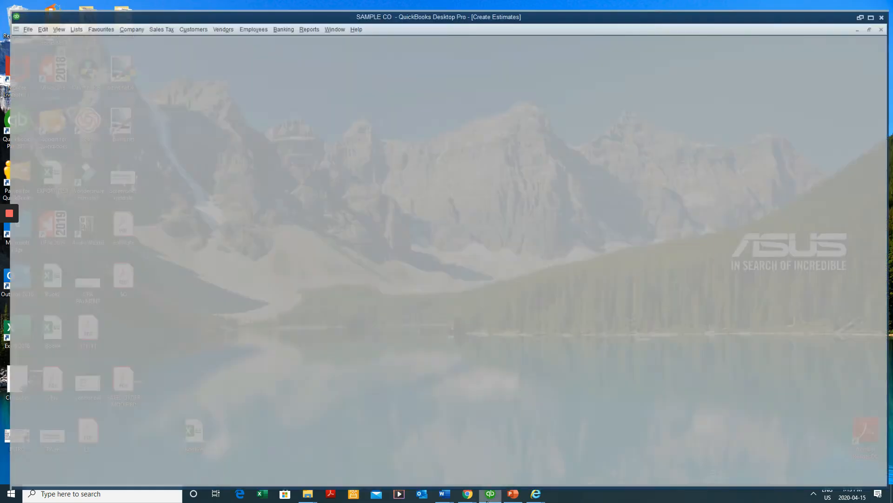
Search for Invoice transactions and reopen invoice #3 totalling 50.85
key(ctrl+f)
click(136, 57)
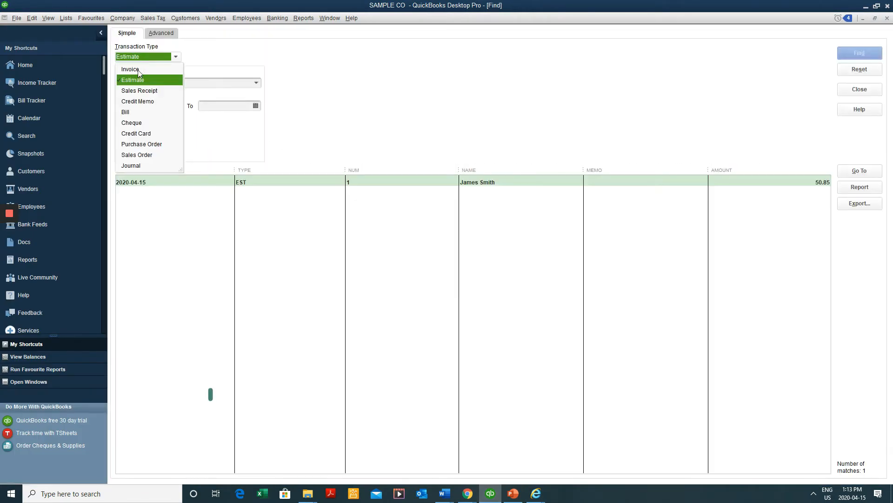
click(136, 69)
click(848, 56)
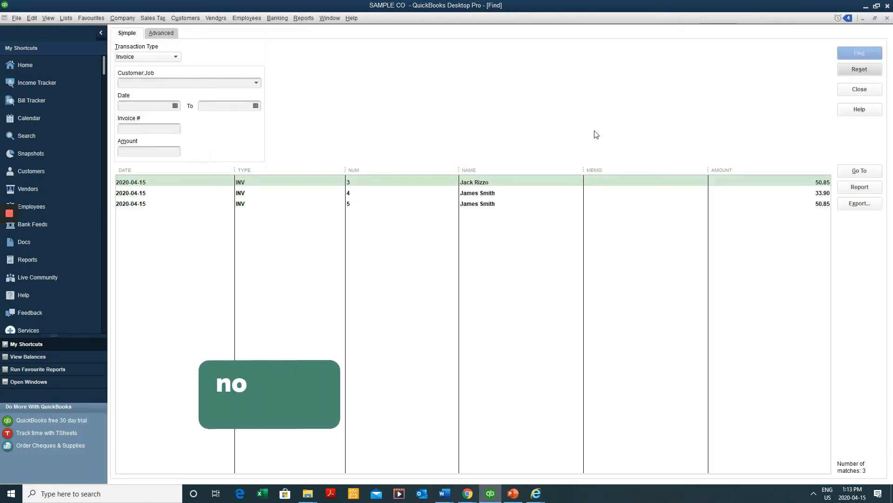
double_click(487, 182)
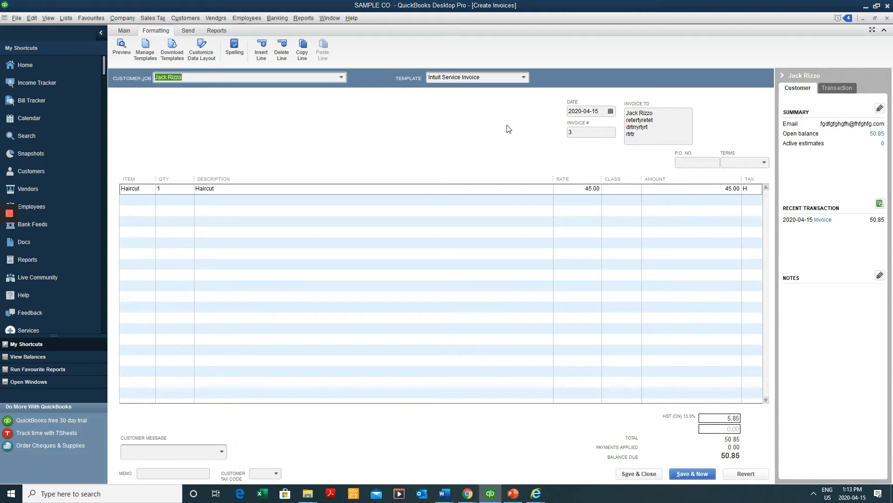
Copy the Intuit Service Invoice template, titled 'Invoice / Facture' and shown on screen
click(124, 31)
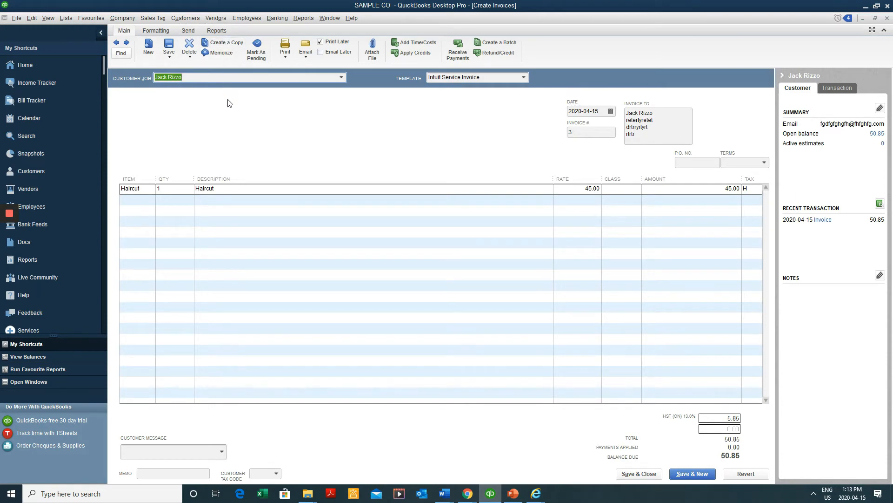
click(154, 32)
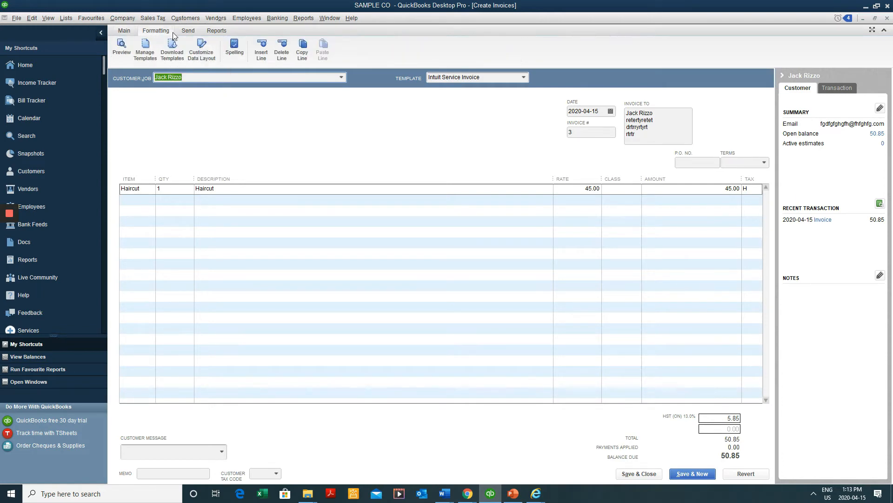
click(217, 60)
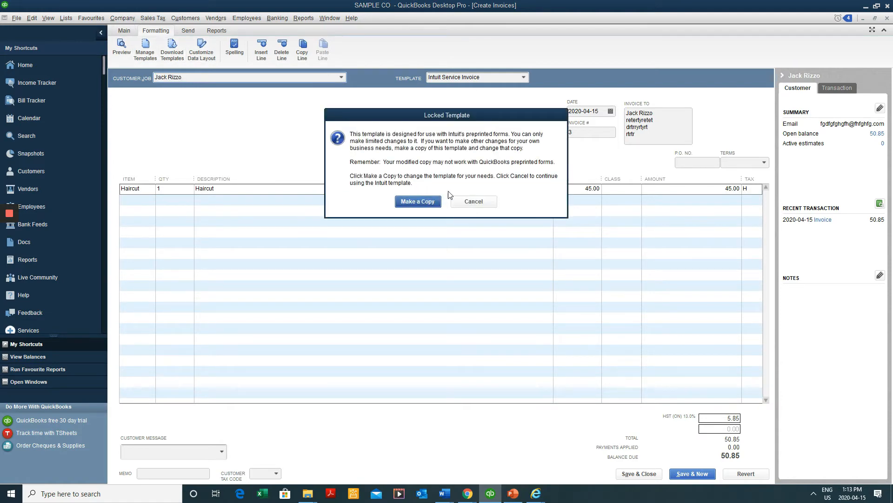
click(418, 203)
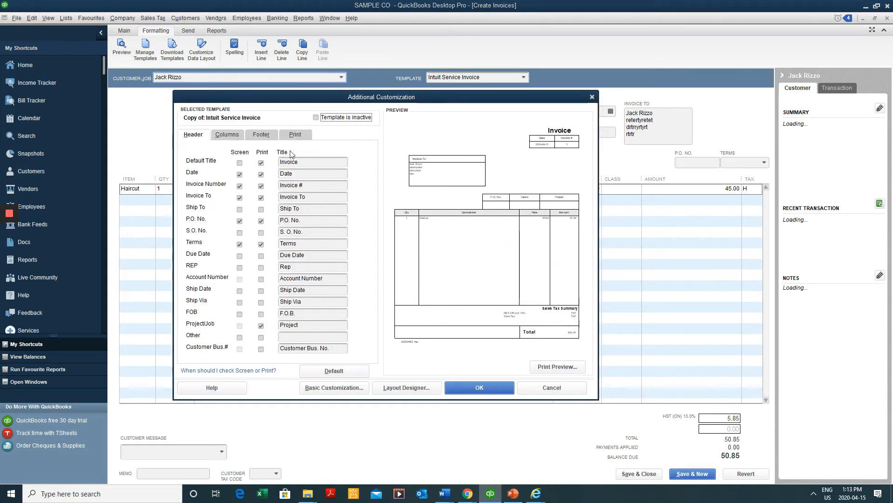
click(308, 162)
text(/ Facture)
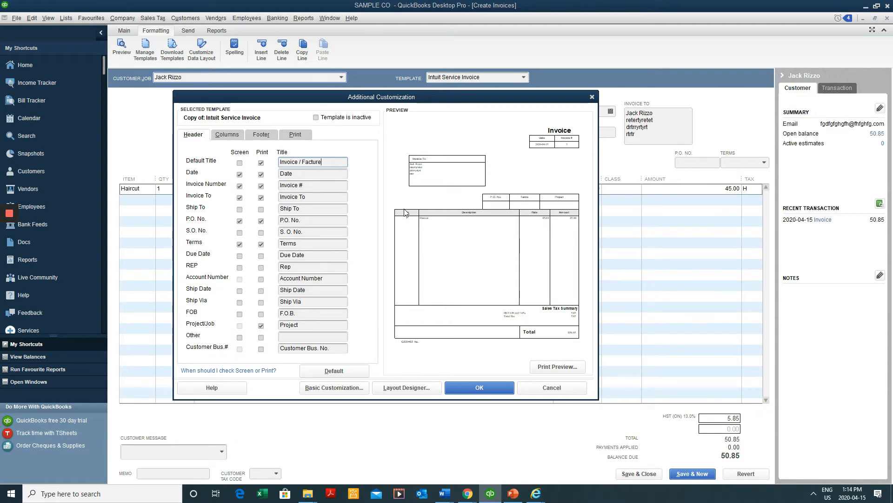
click(240, 162)
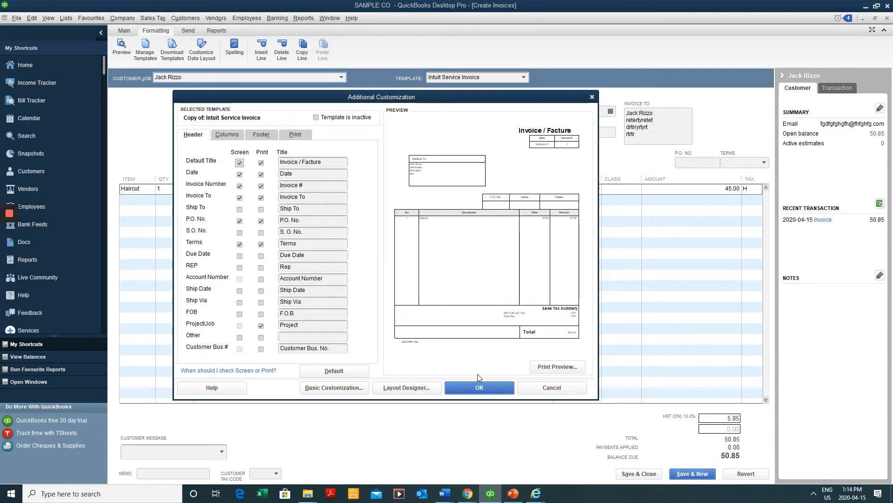
click(478, 388)
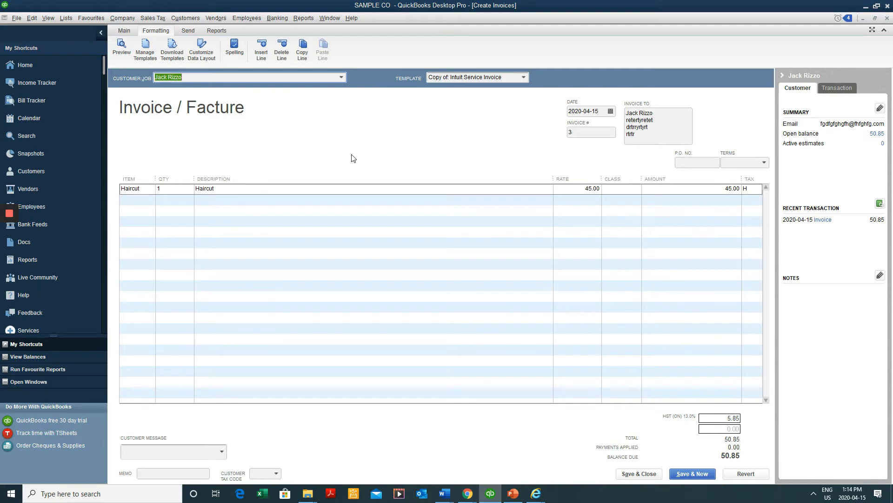
click(517, 79)
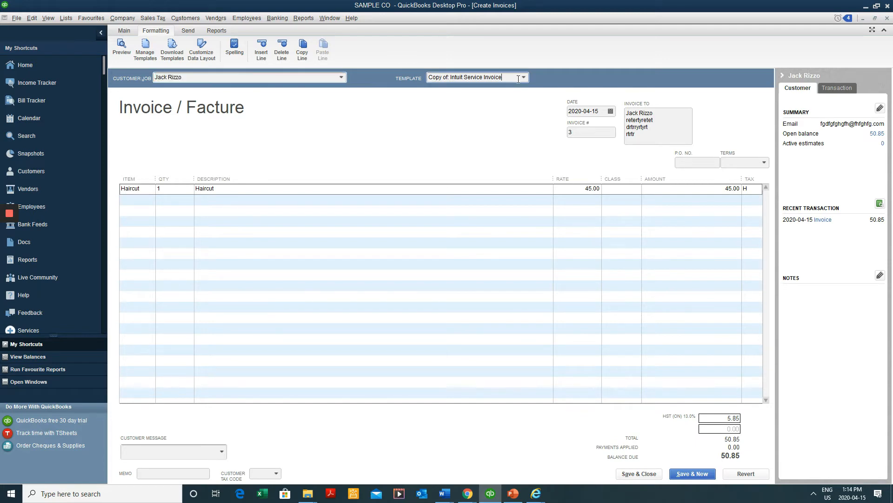
click(521, 77)
click(234, 148)
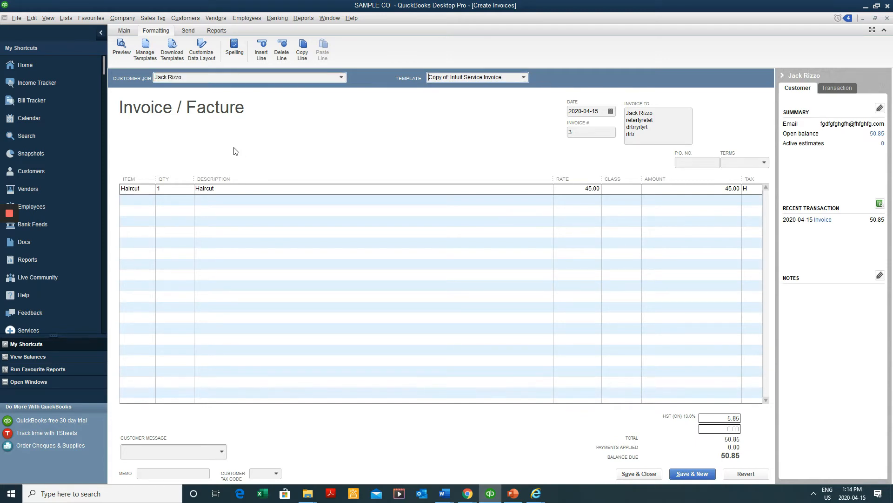
click(522, 77)
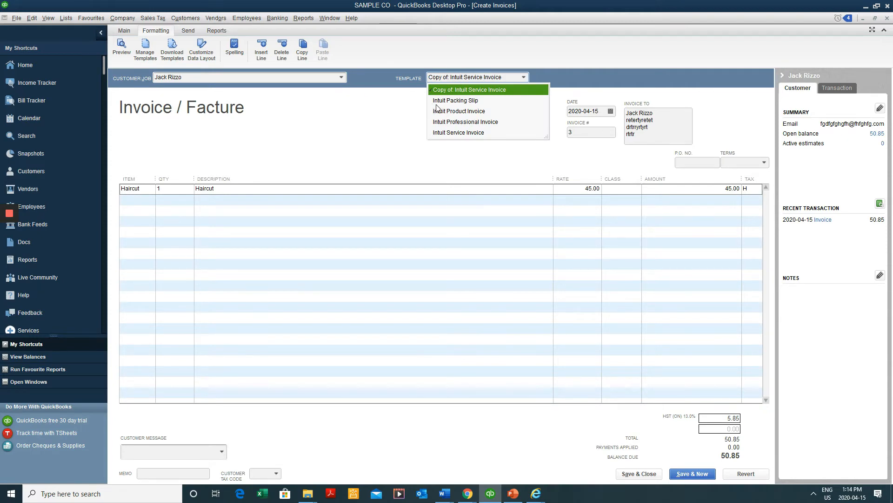
click(450, 112)
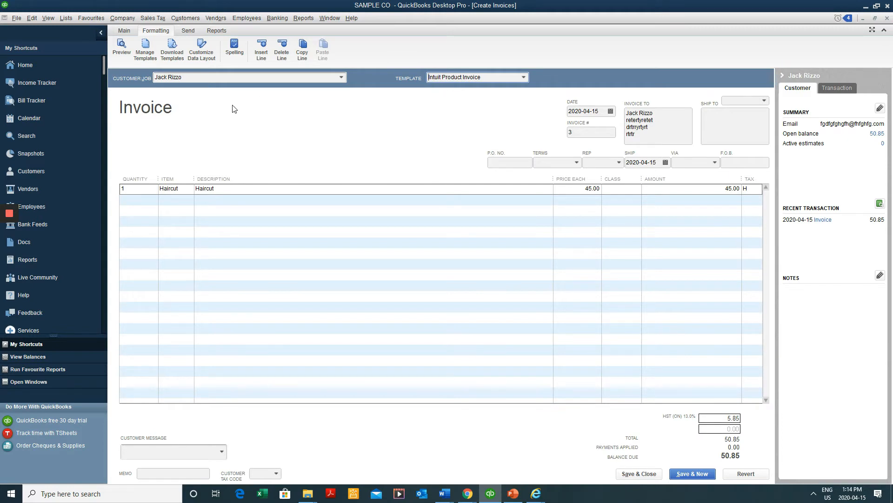
click(523, 77)
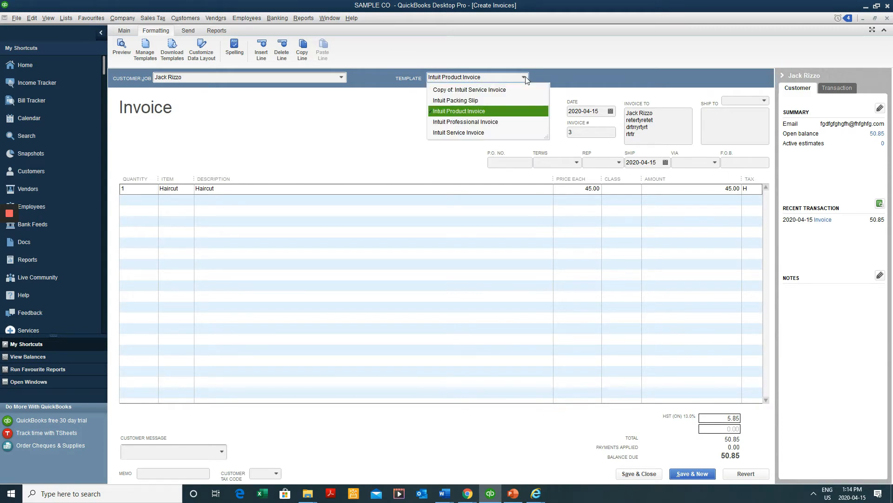
click(494, 92)
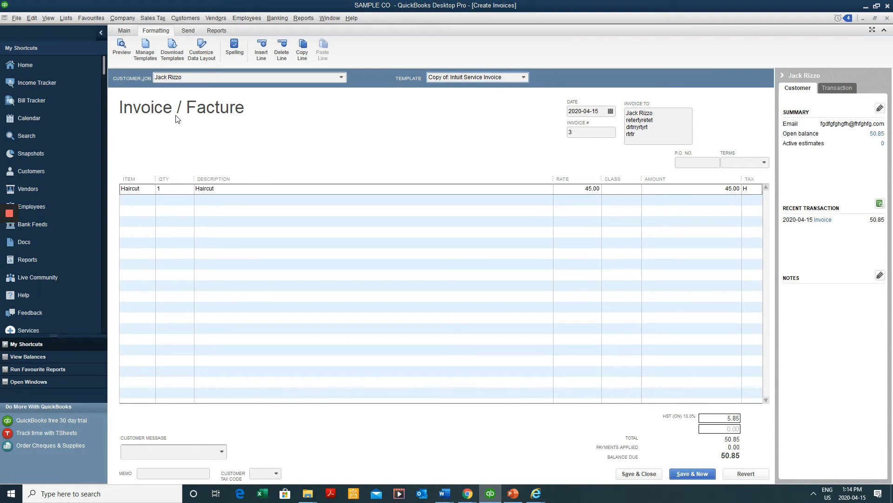
click(523, 77)
click(490, 100)
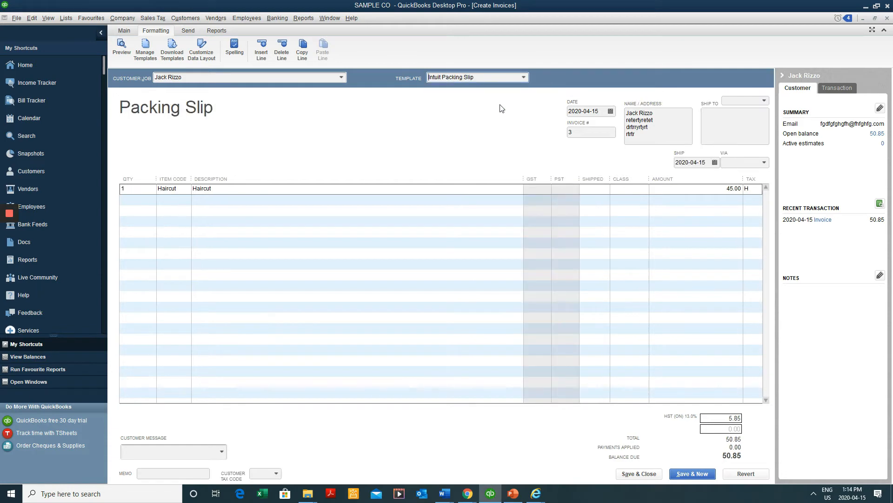
click(514, 78)
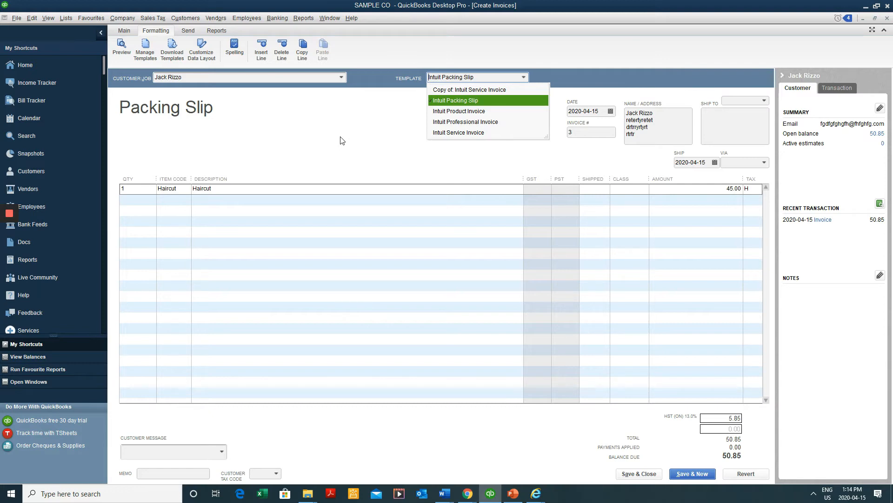
click(435, 101)
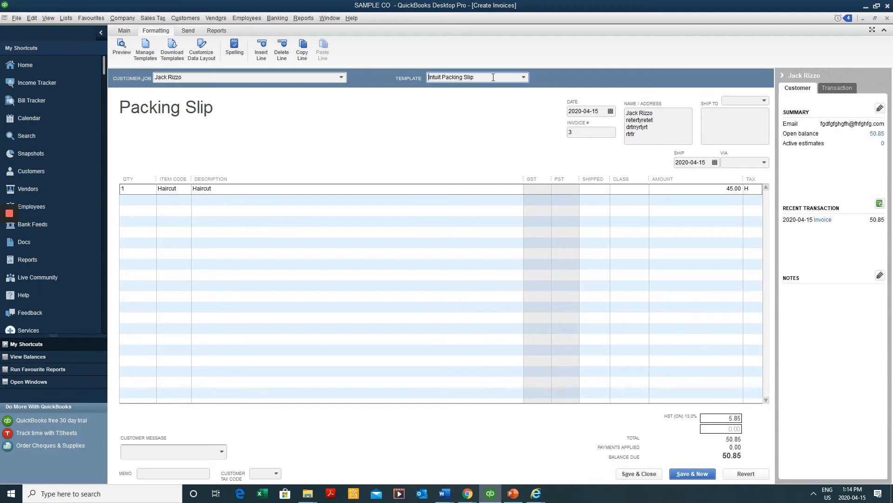
click(520, 77)
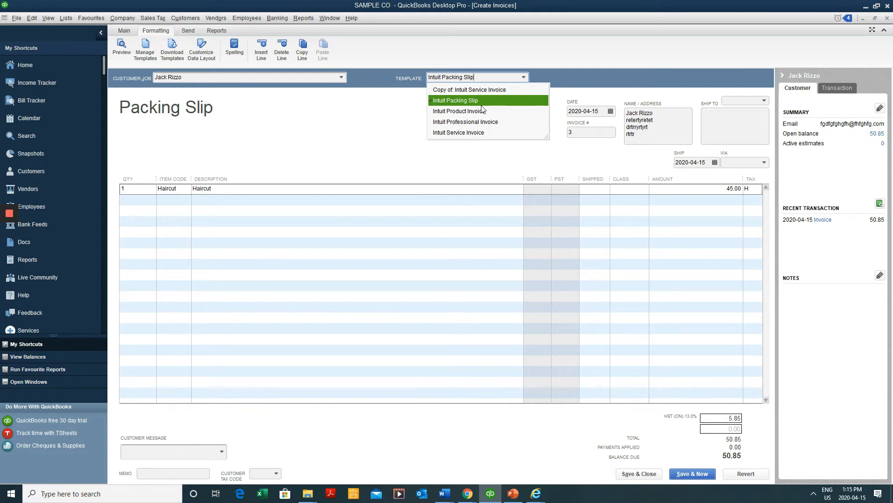
click(492, 90)
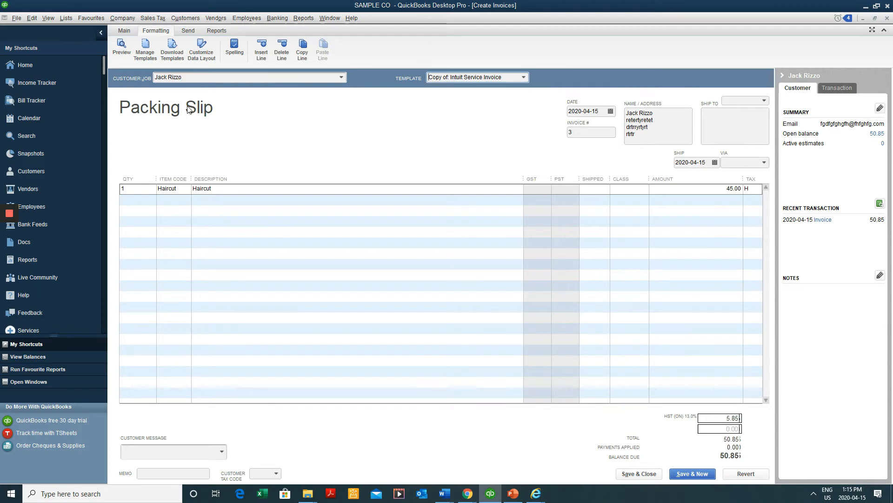
click(522, 78)
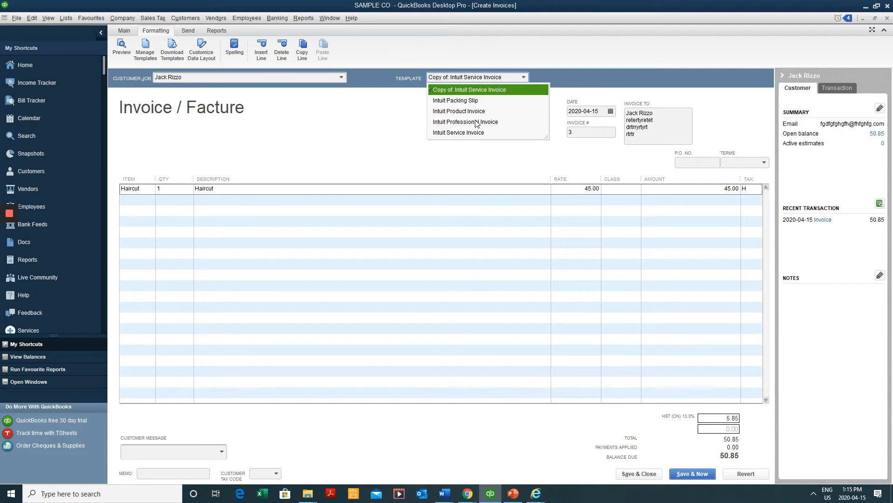
key(Escape)
key(Escape)
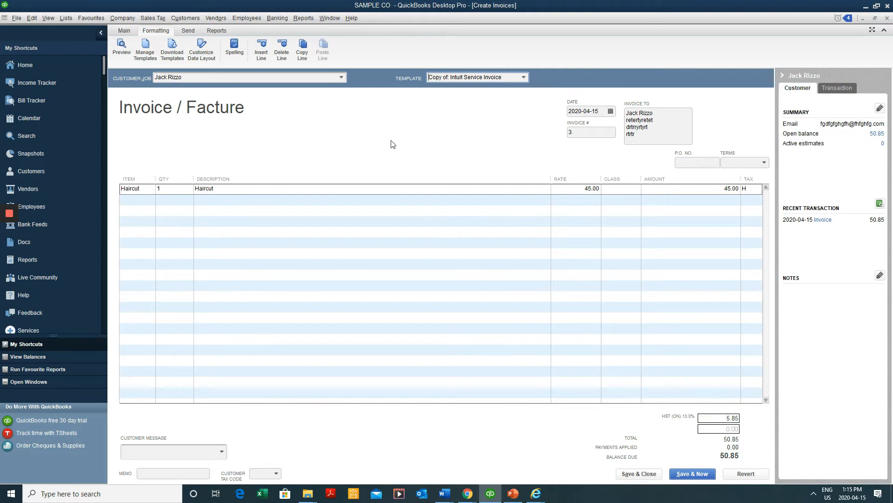
Discard invoice 3's changes and start a new estimate from the Home page
click(455, 153)
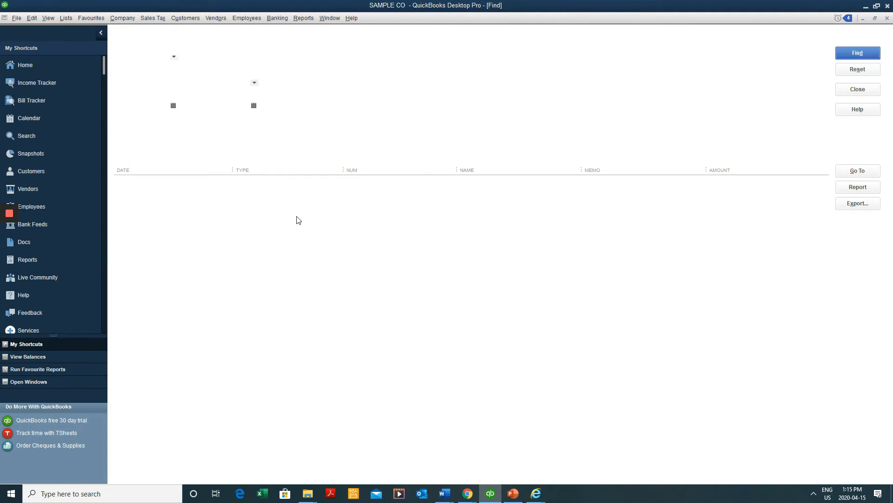
click(28, 65)
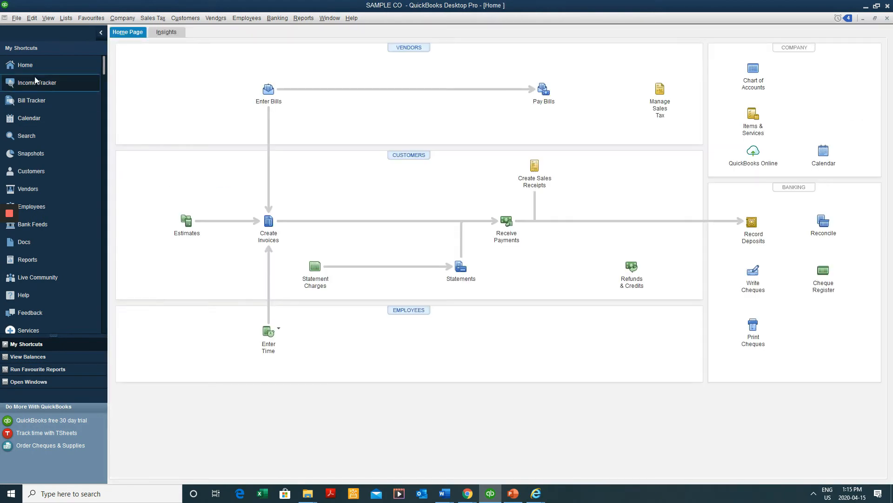
click(186, 223)
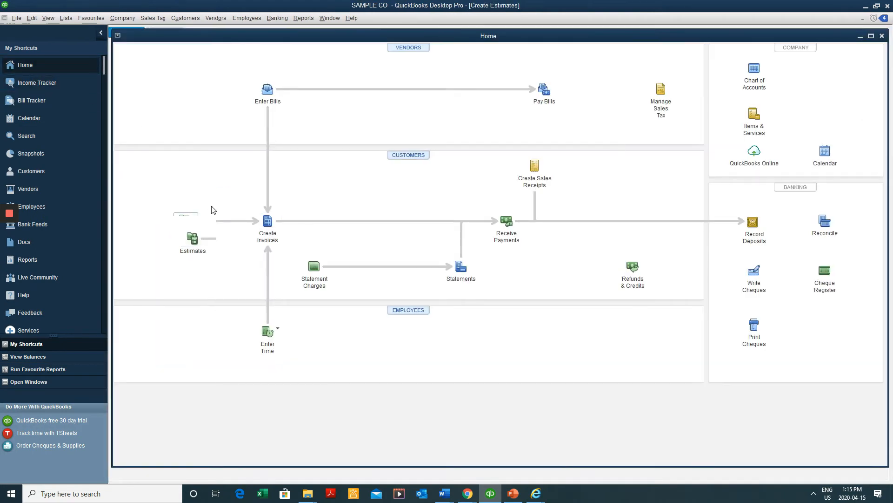
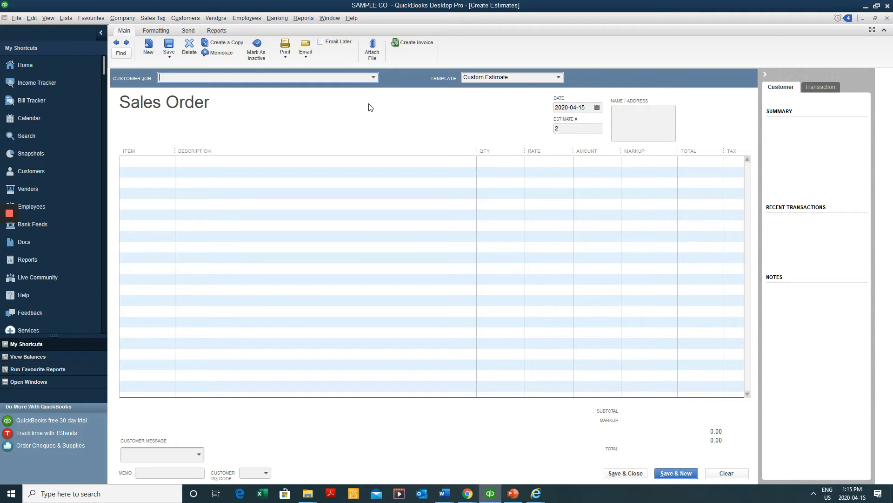
Close the blank estimate form and open the Customer Centre from the Home page
key(Escape)
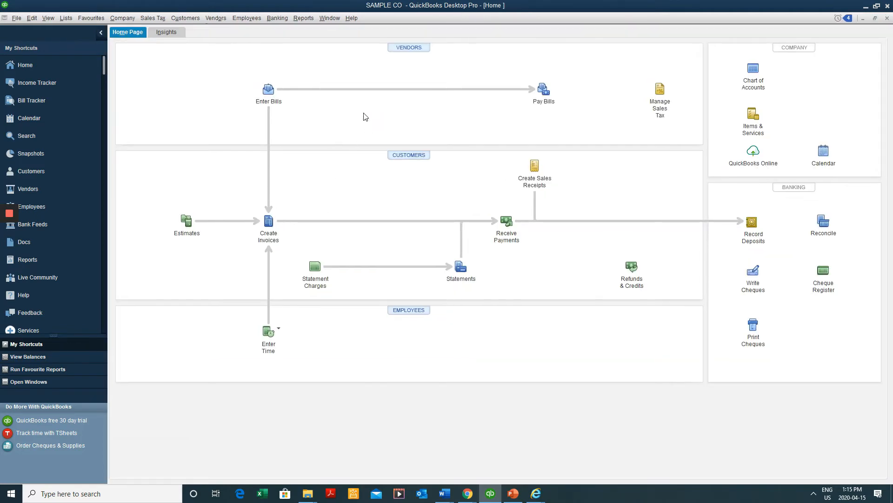
click(427, 157)
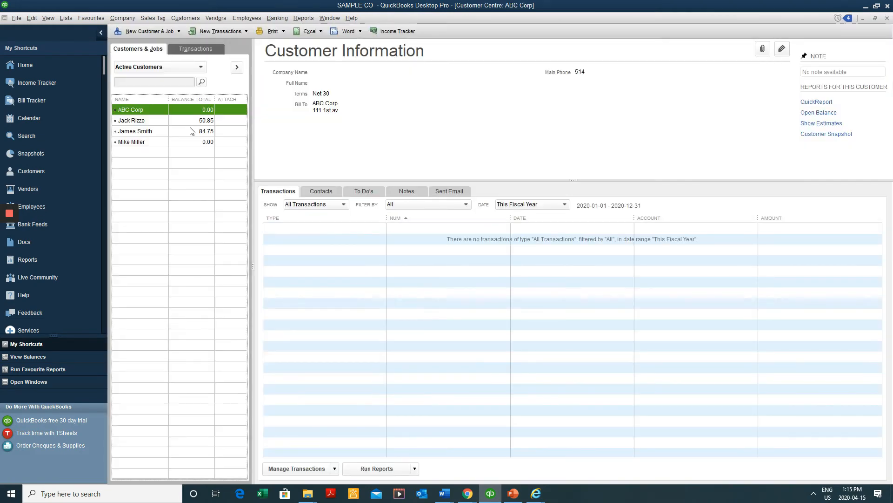
Open the next customer's invoice 3, apply Copy of: Intuit Service Invoice, and retitle it 'Factura'
key(Down)
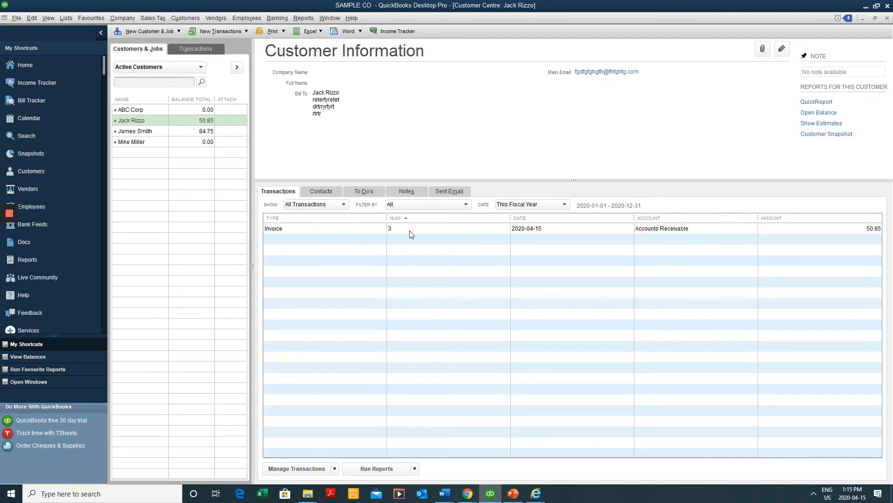
double_click(409, 229)
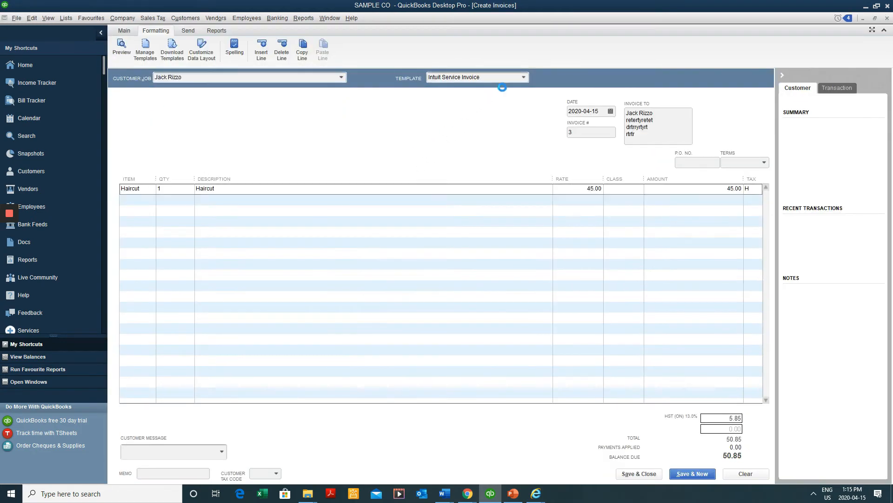
click(524, 77)
click(513, 89)
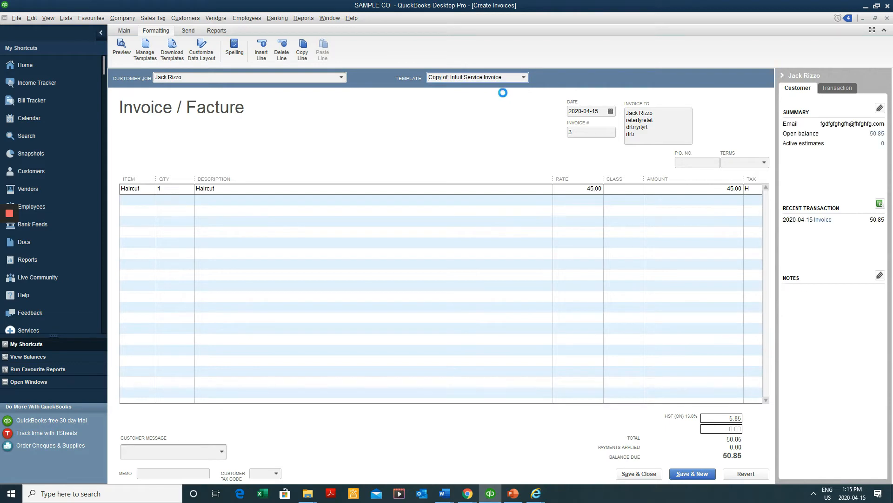
click(203, 58)
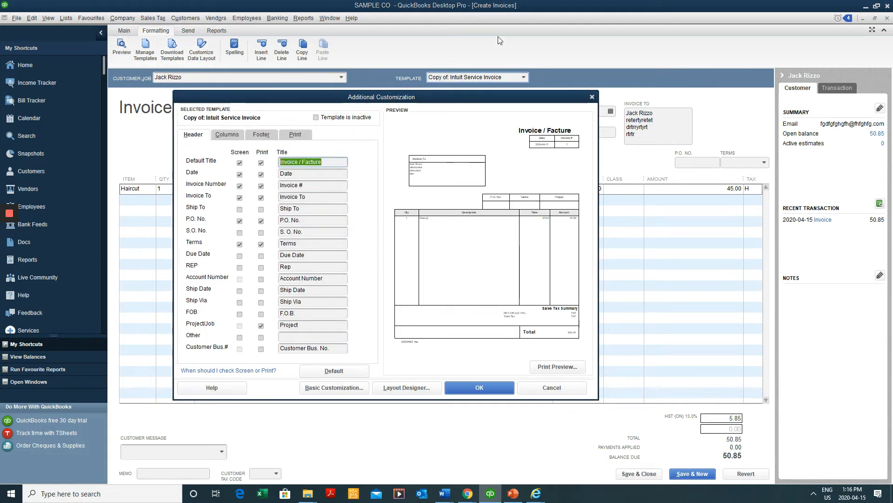
text(F)
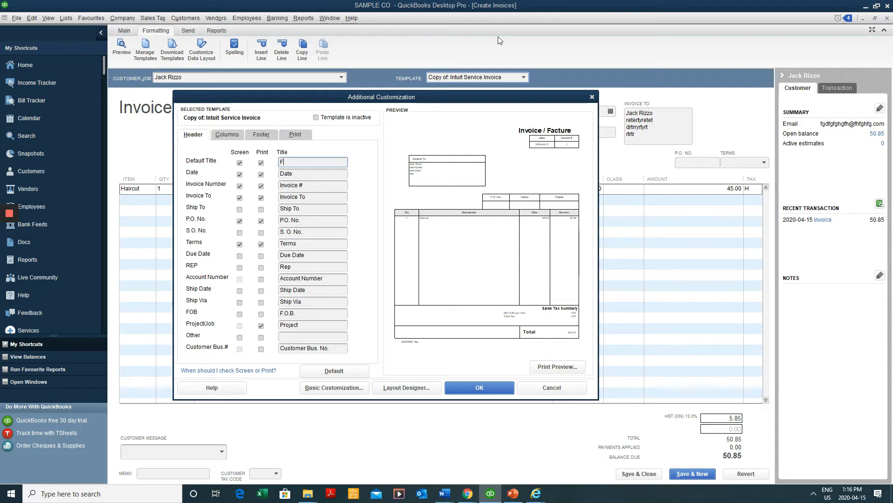
text(actura)
click(482, 387)
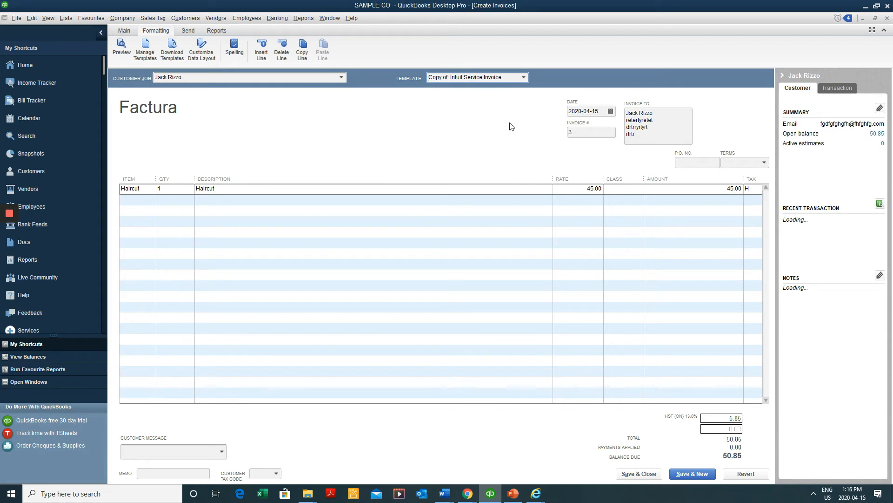
Switch invoice 3 to Intuit Product Invoice, then back to Copy of: Intuit Service Invoice
click(525, 77)
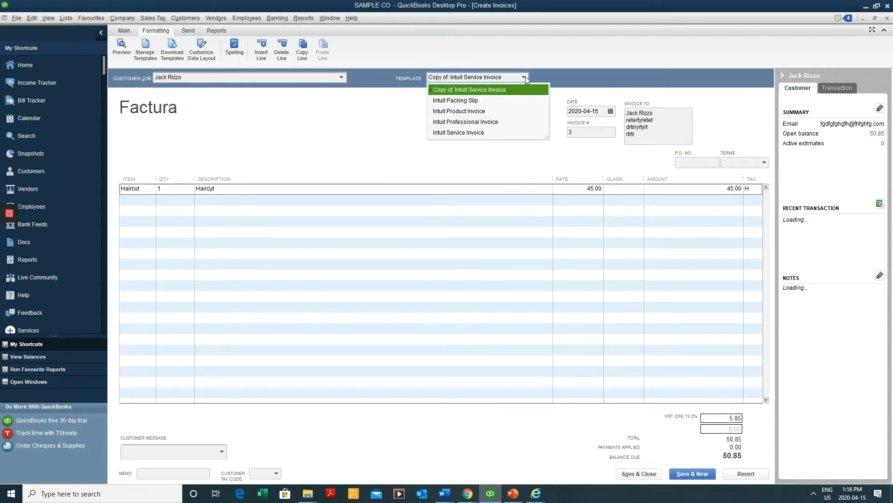
click(513, 110)
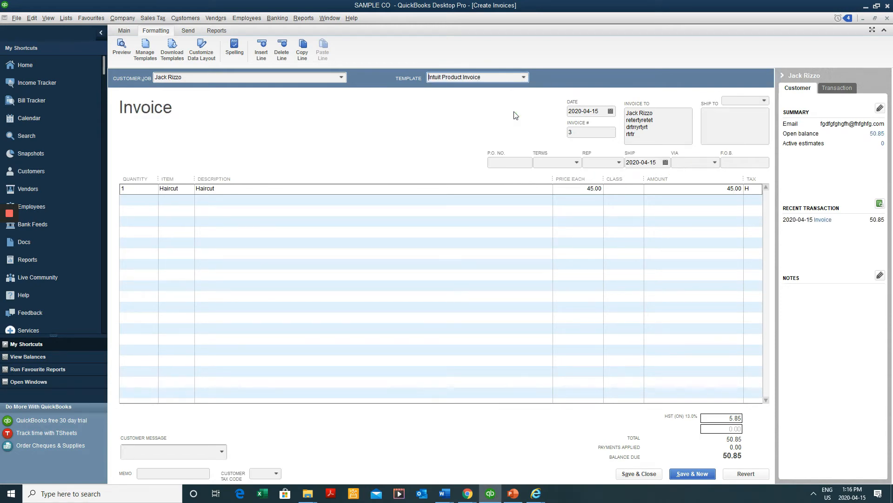
click(525, 78)
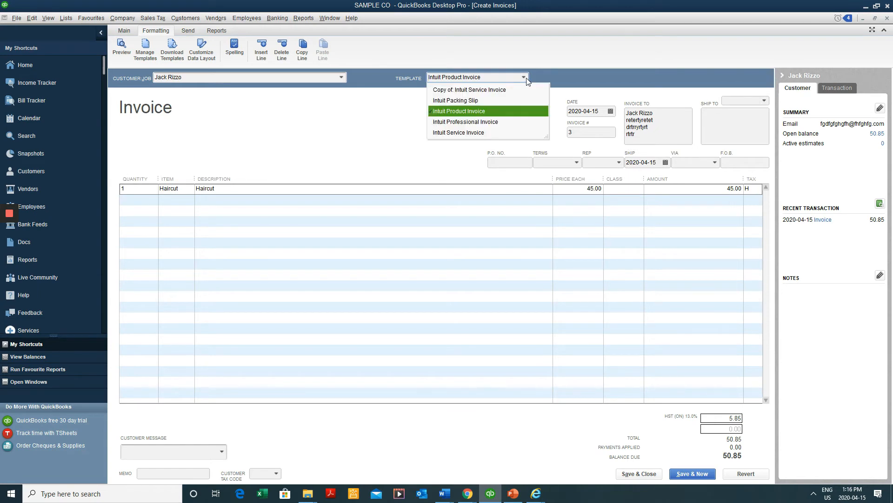
click(507, 92)
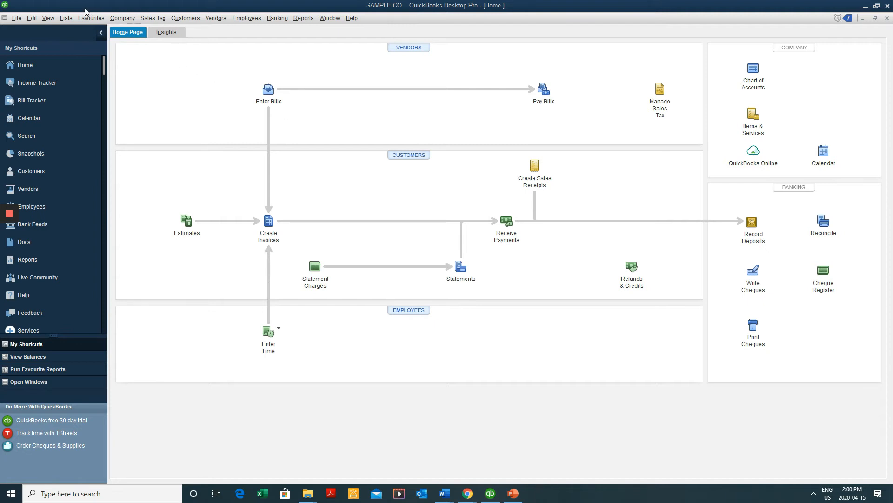
click(66, 17)
click(46, 18)
mouse_move(39, 19)
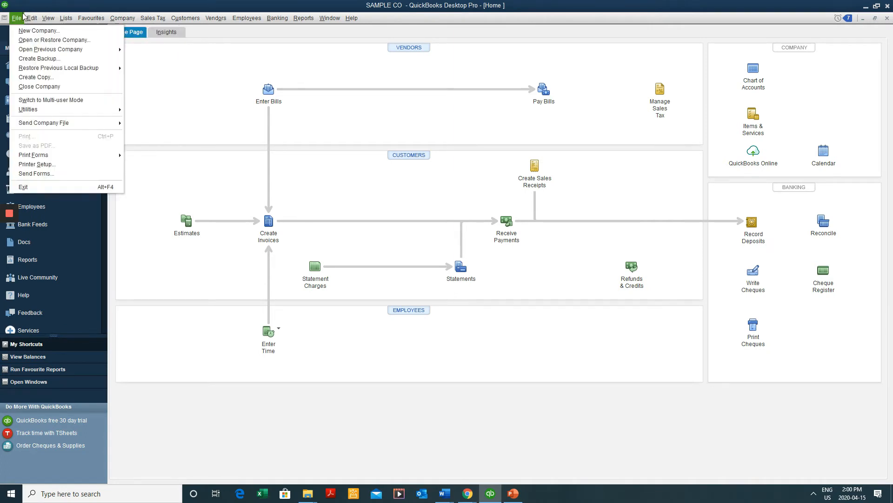
click(67, 19)
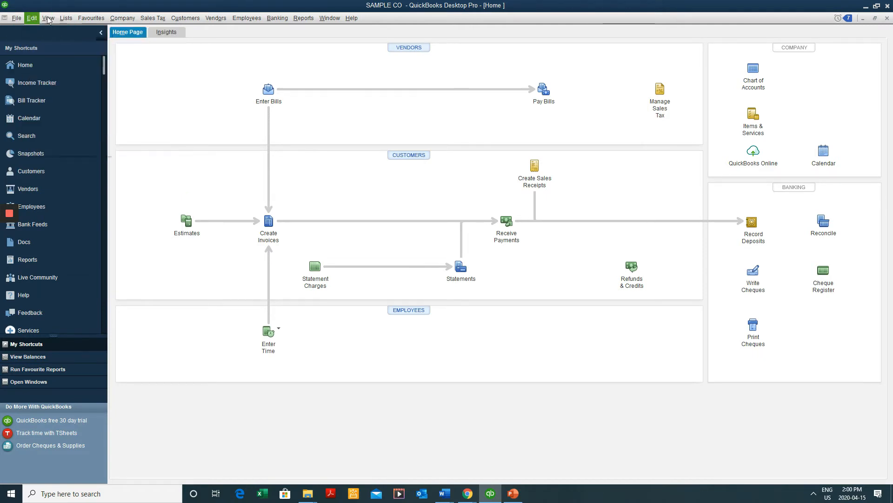
click(32, 18)
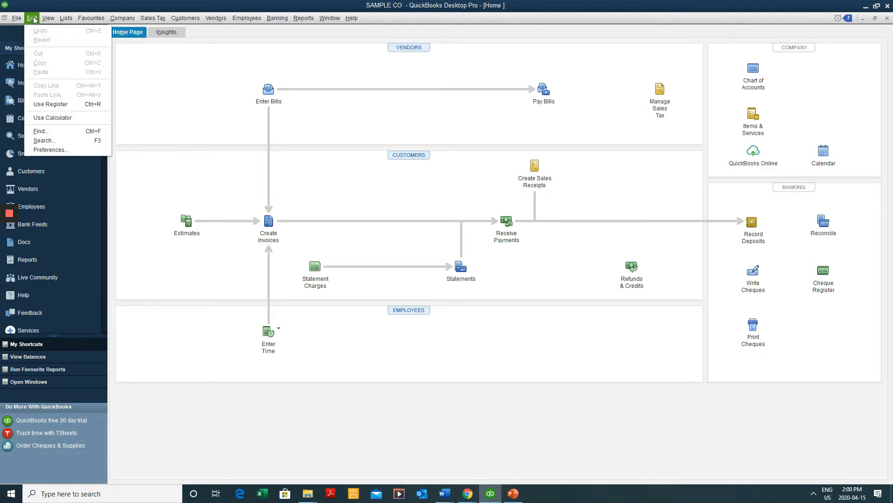
click(49, 149)
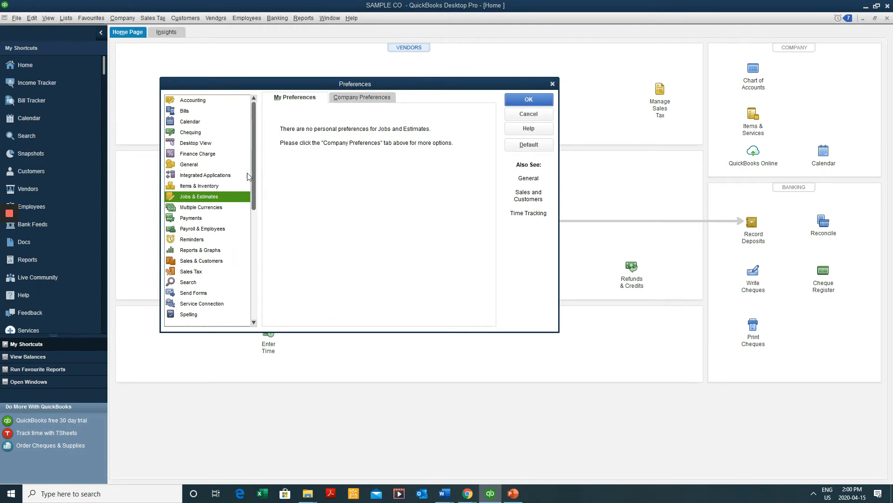
click(361, 99)
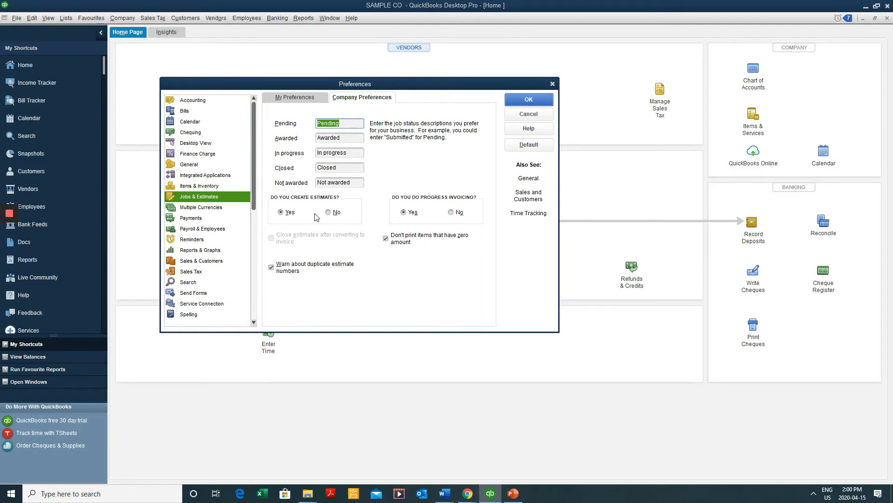
click(331, 212)
click(285, 212)
click(411, 213)
click(521, 101)
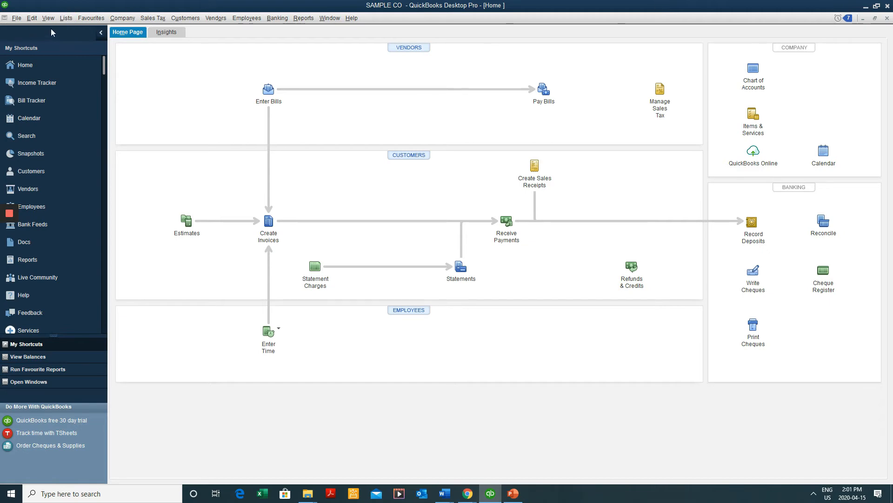
Open the Item List and edit the Consulting - Barber school service item
click(66, 18)
click(72, 40)
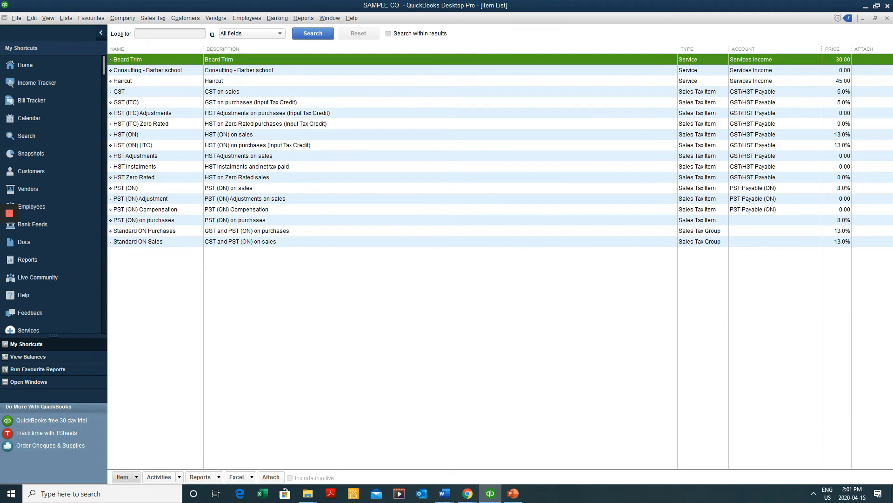
click(10, 214)
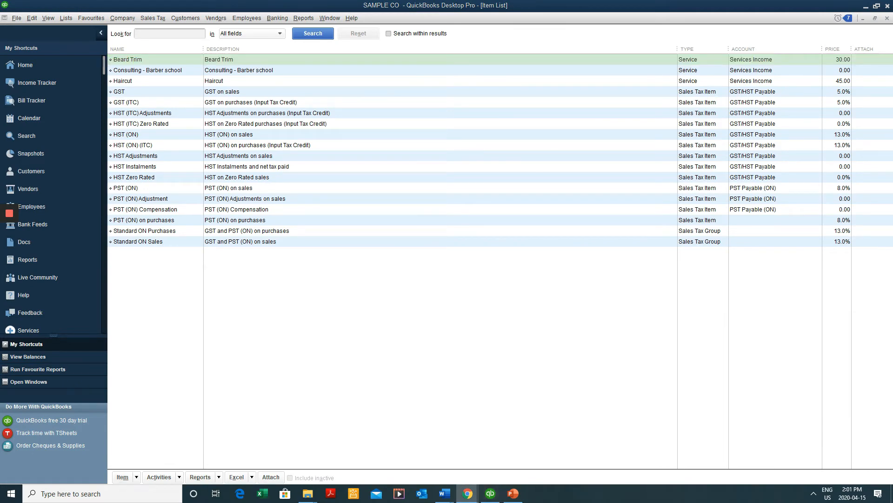
click(765, 49)
click(224, 72)
right_click(223, 72)
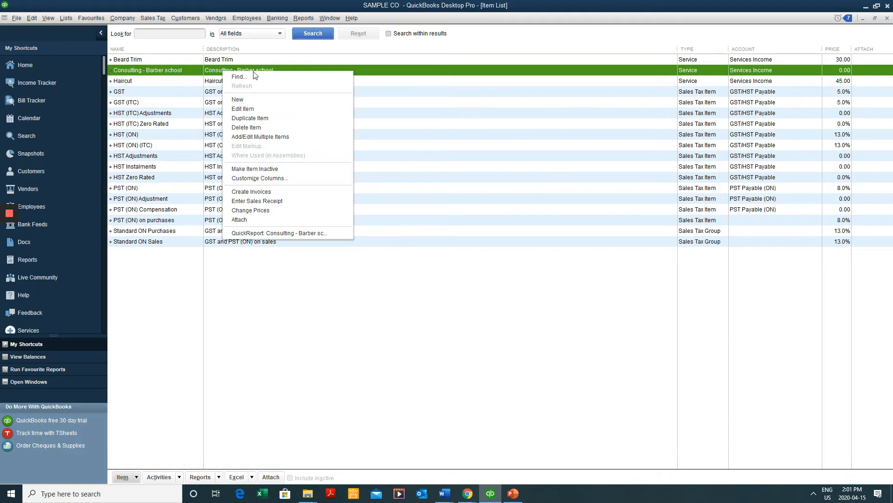
click(274, 108)
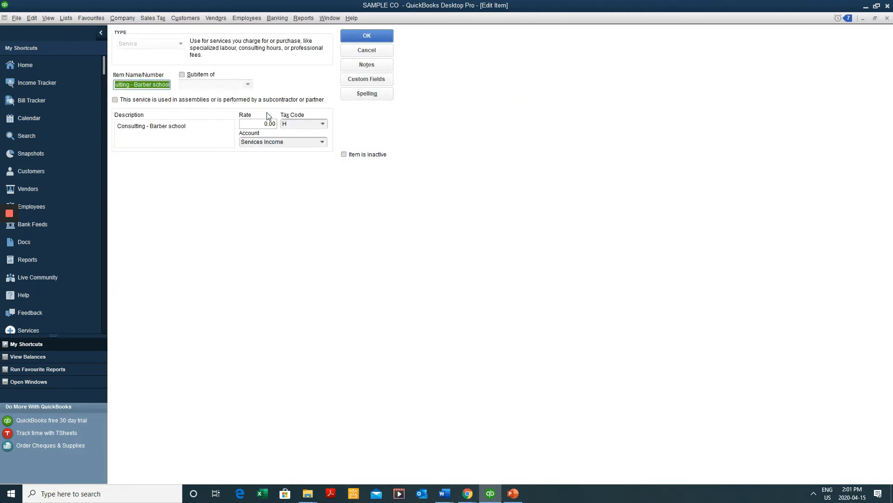
Change the item's name and description from Consulting to Training - Barber school
click(134, 84)
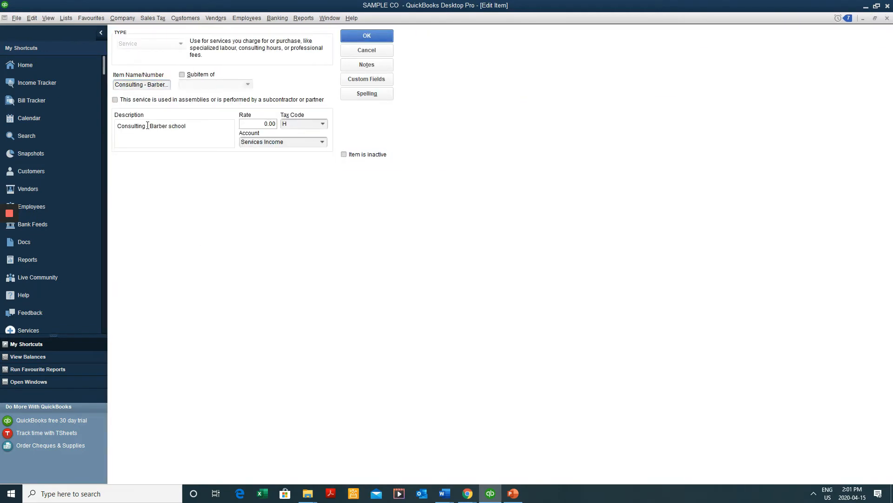
double_click(132, 125)
click(132, 126)
double_click(133, 126)
text(Trai)
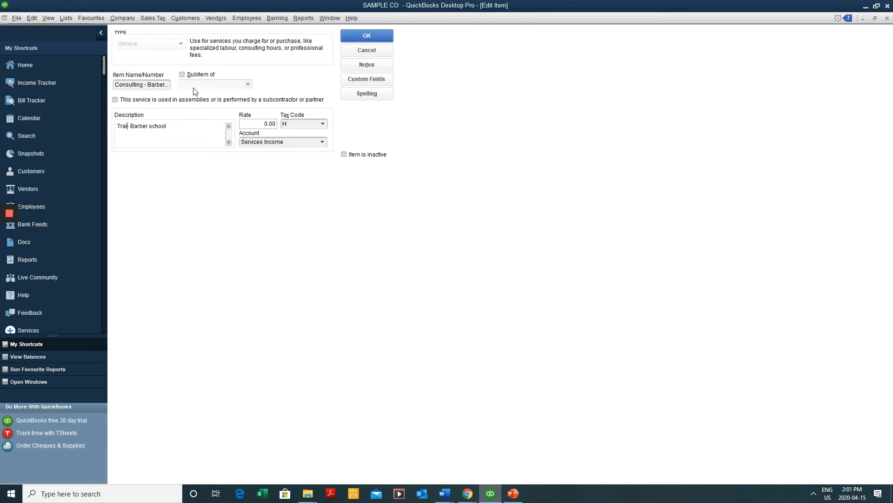
text(ning)
click(137, 84)
double_click(135, 84)
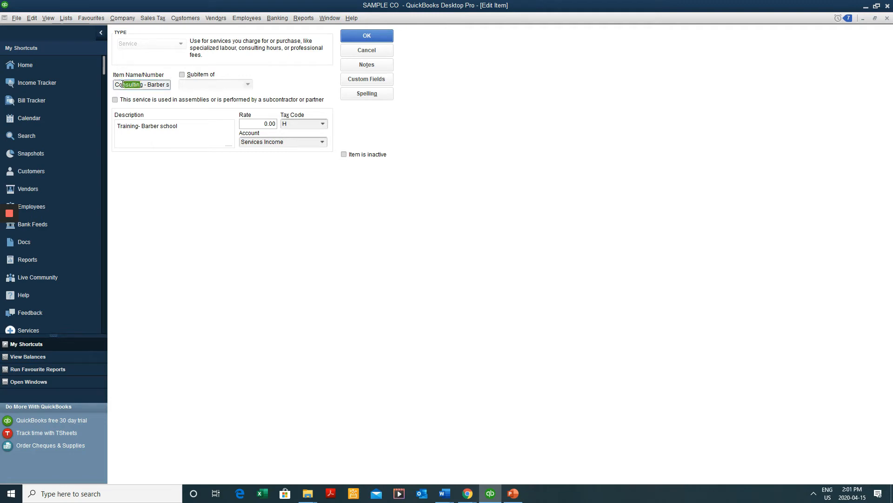
text(Trainin)
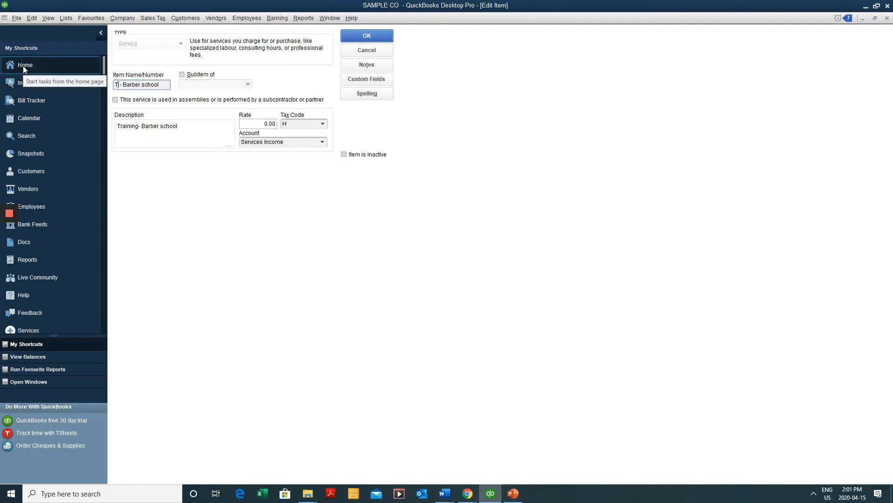
text(g)
click(166, 126)
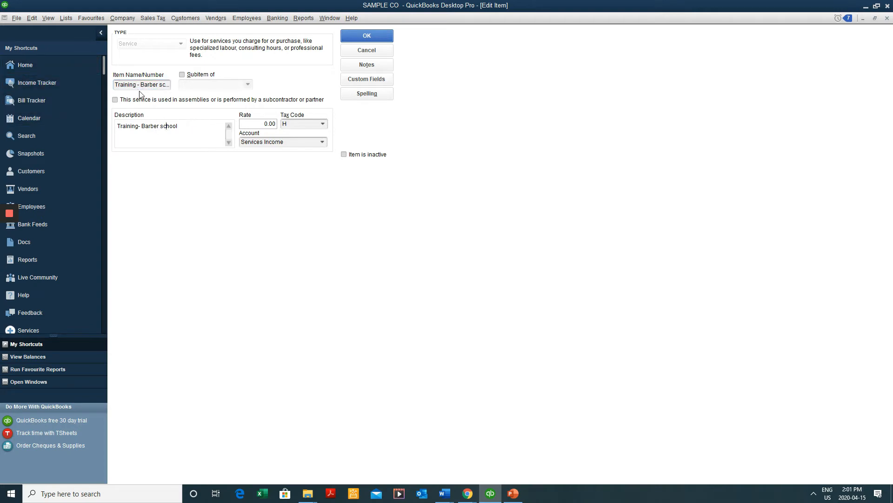
click(139, 127)
Set the item's rate to 20.00, save it, and close the Item List
key(Tab)
text(20)
click(270, 143)
click(367, 49)
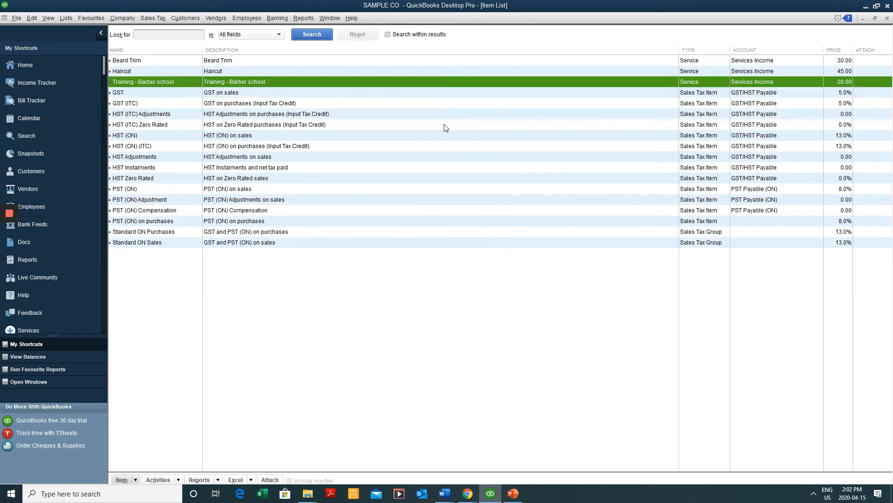
key(Escape)
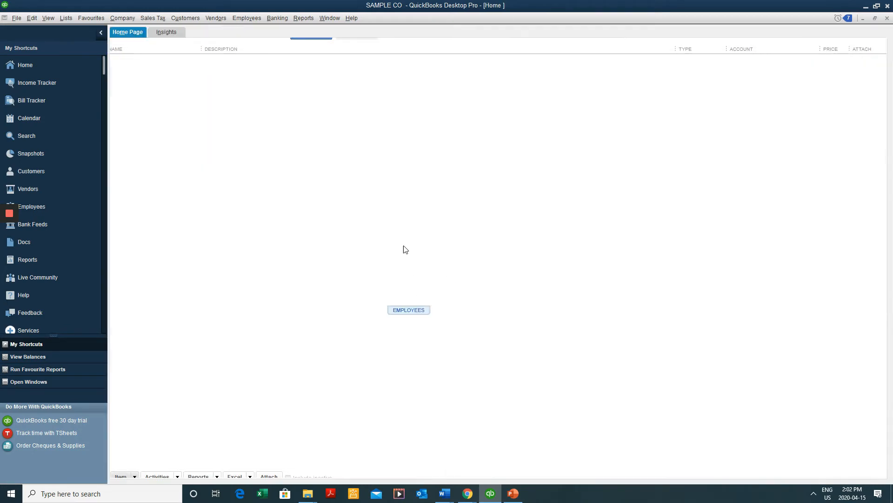
Start a new estimate and add a new customer for it
click(183, 224)
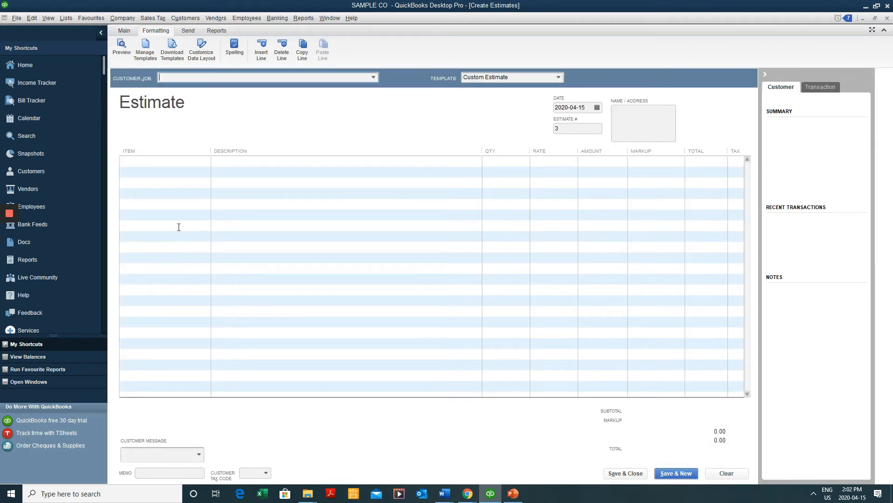
click(363, 78)
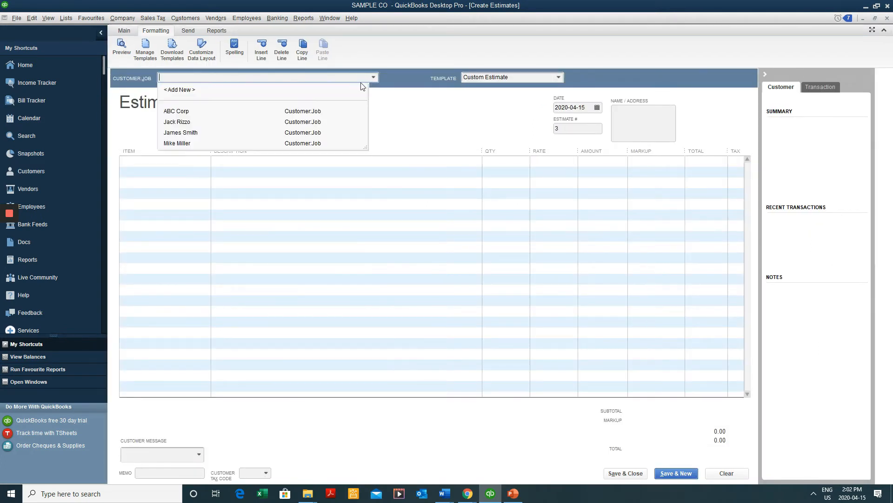
click(250, 90)
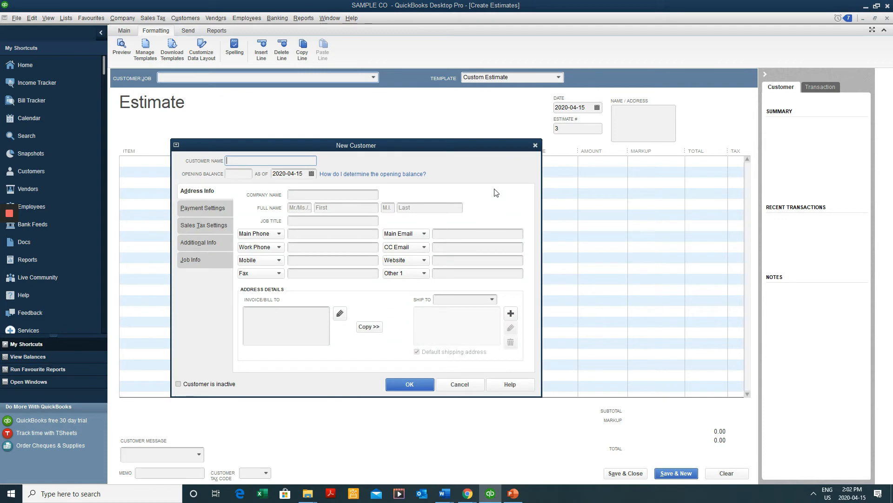
text(Jane Doe)
click(411, 384)
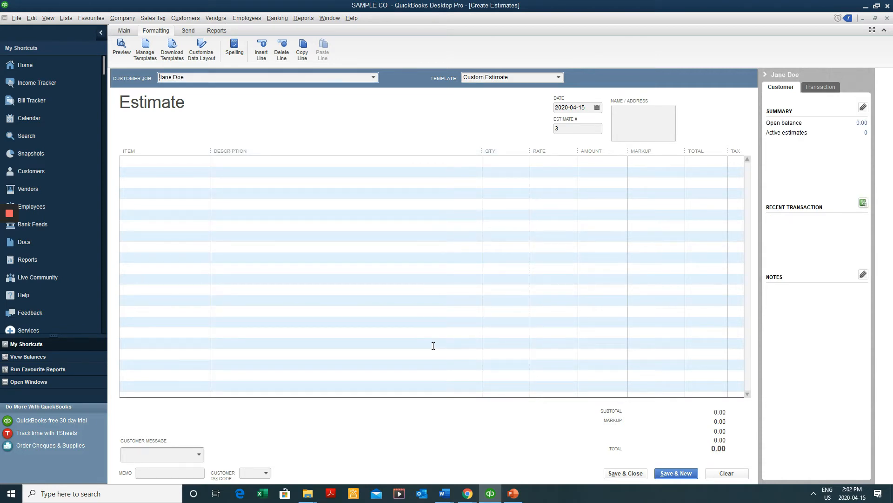
Add 100 Training - Barber school at 20.00 and save estimate 3 totalling 2,260.00
key(Tab)
key(Tab)
key(Tab)
key(Tab)
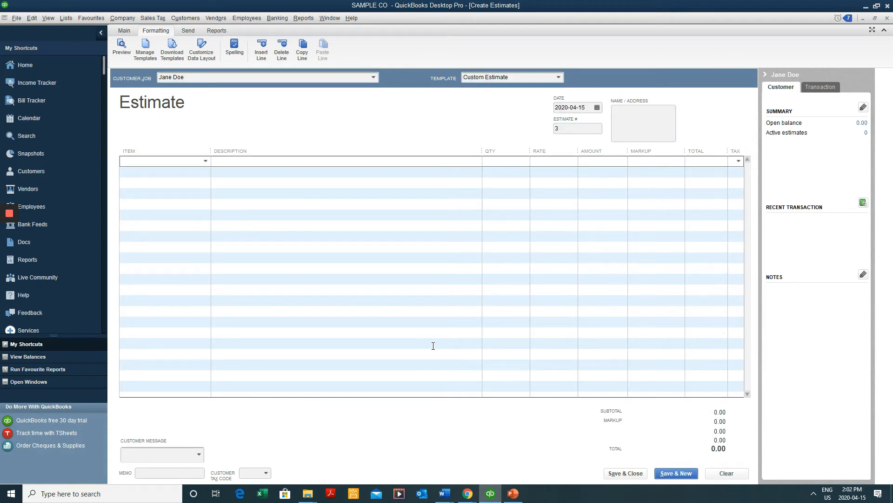
text(10)
key(BackSpace)
key(BackSpace)
text(Tr)
key(Tab)
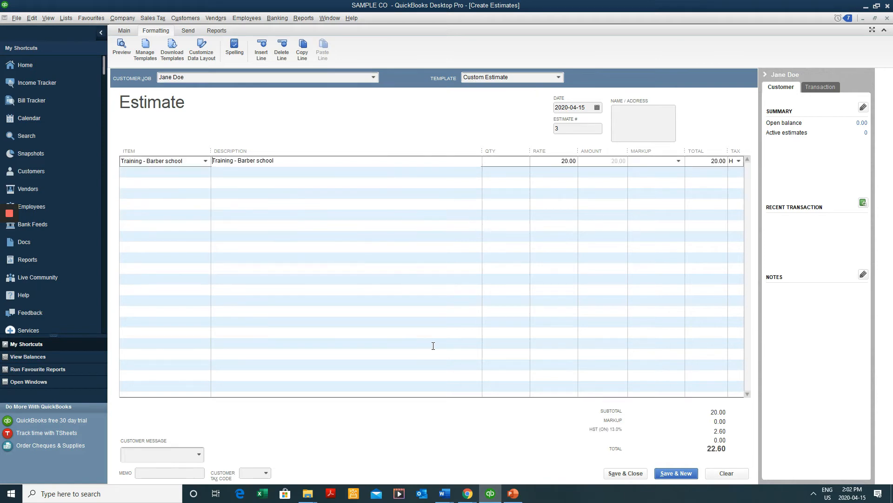
key(Tab)
text(100)
key(Tab)
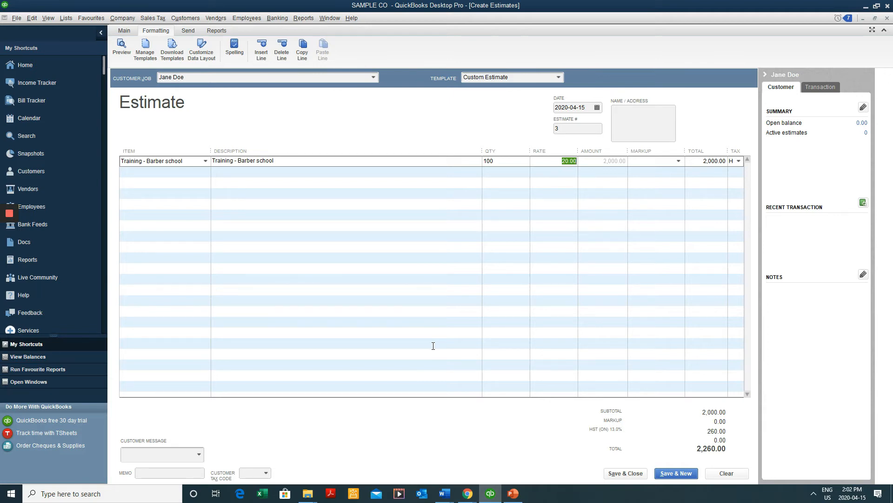
click(124, 31)
click(163, 48)
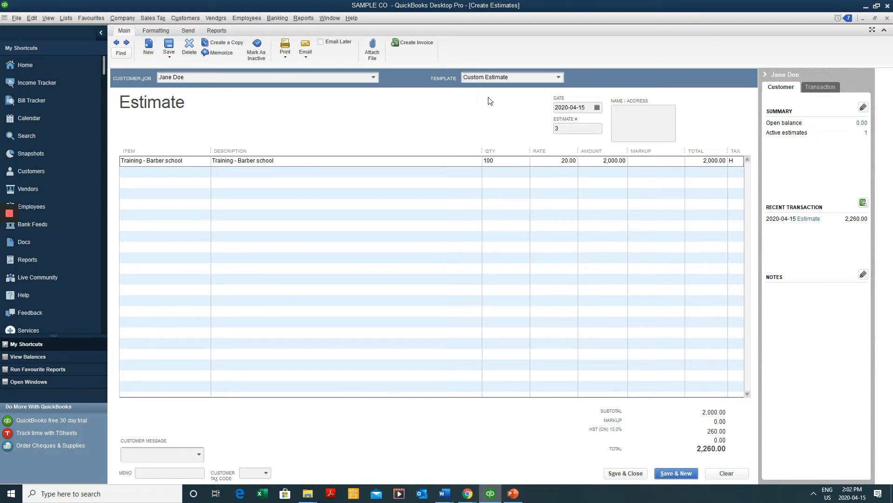
Create an invoice from estimate 3 for selected items or different percentages of each item
click(418, 42)
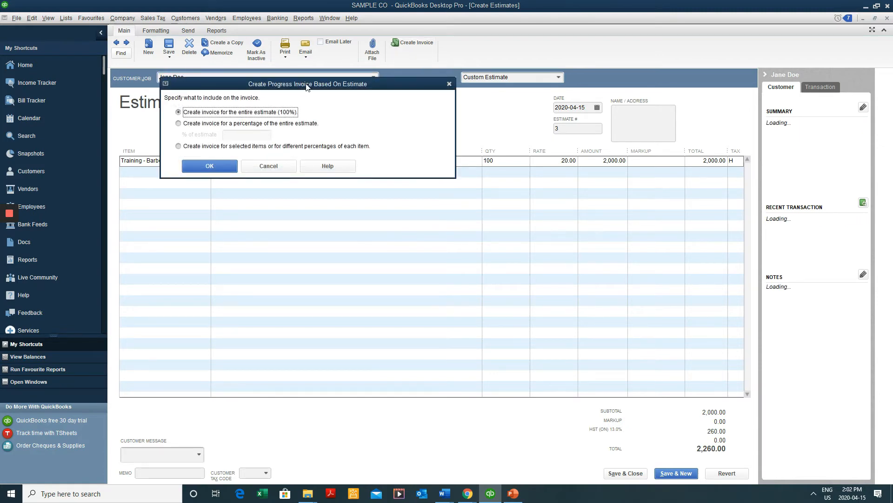
drag(307, 86, 343, 175)
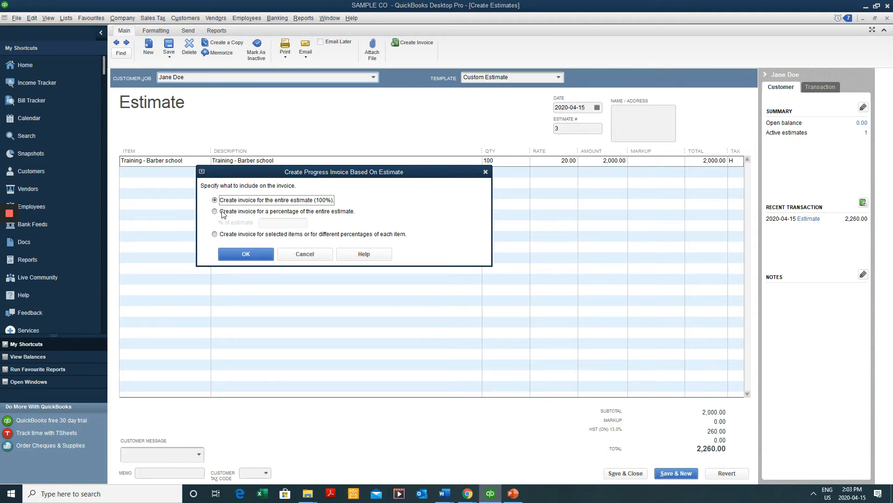
click(222, 212)
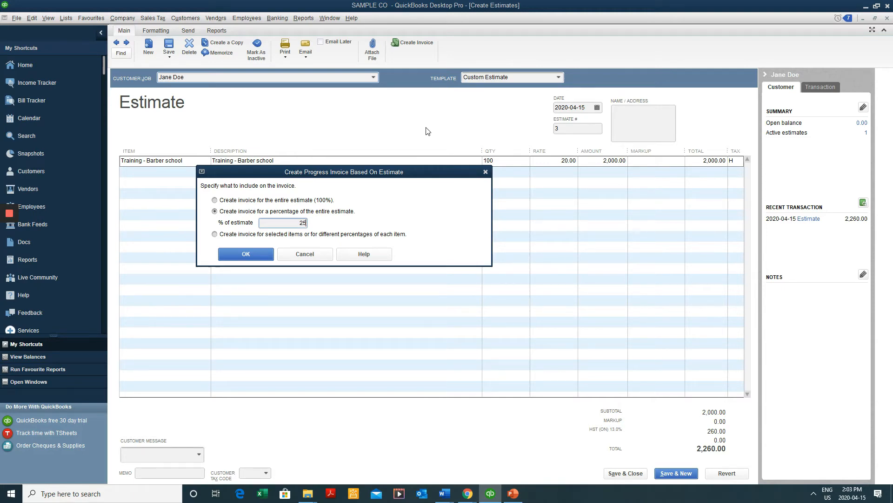
click(235, 235)
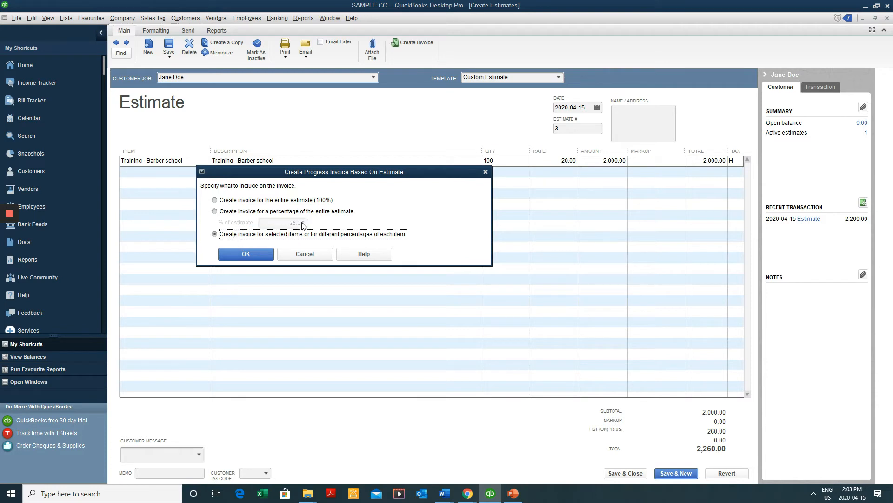
click(268, 256)
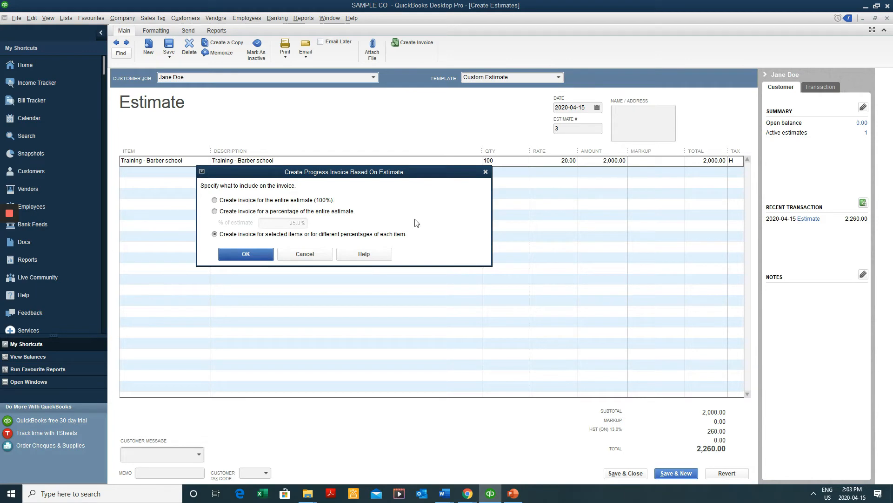
click(246, 254)
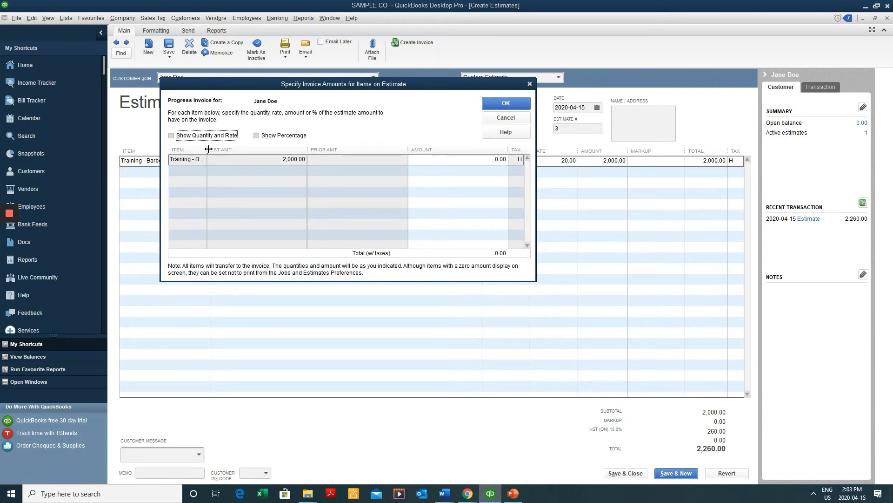
Resize the columns and show quantity and rate in Specify Invoice Amounts
drag(208, 149, 260, 149)
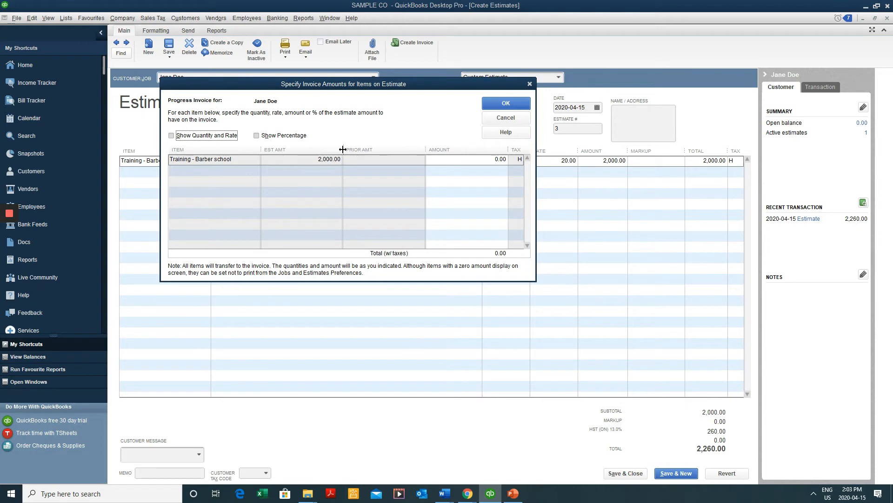
drag(343, 149, 326, 149)
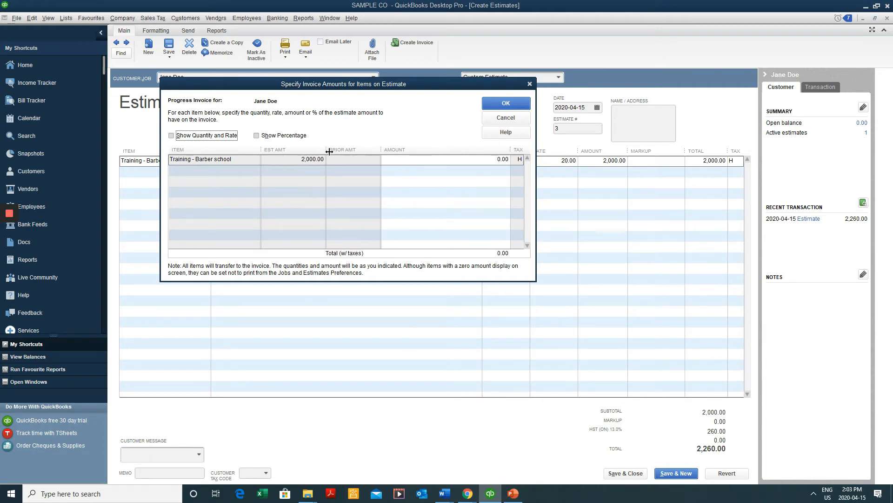
click(207, 136)
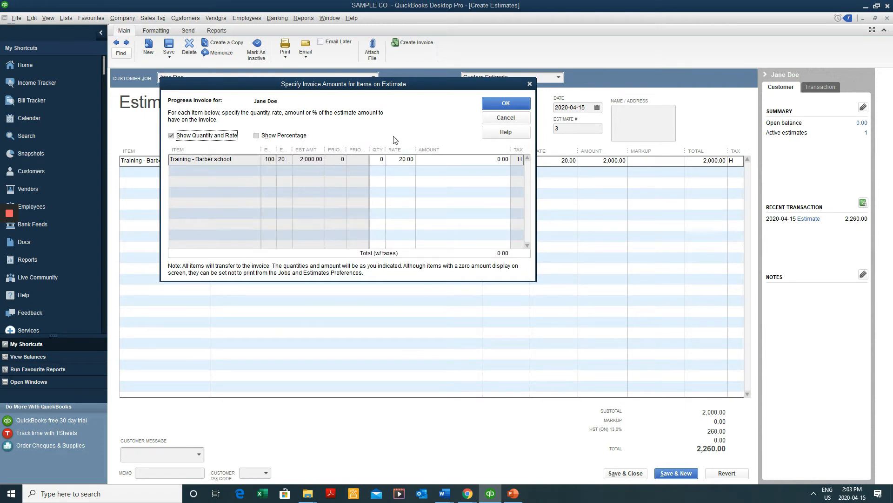
drag(386, 149, 398, 150)
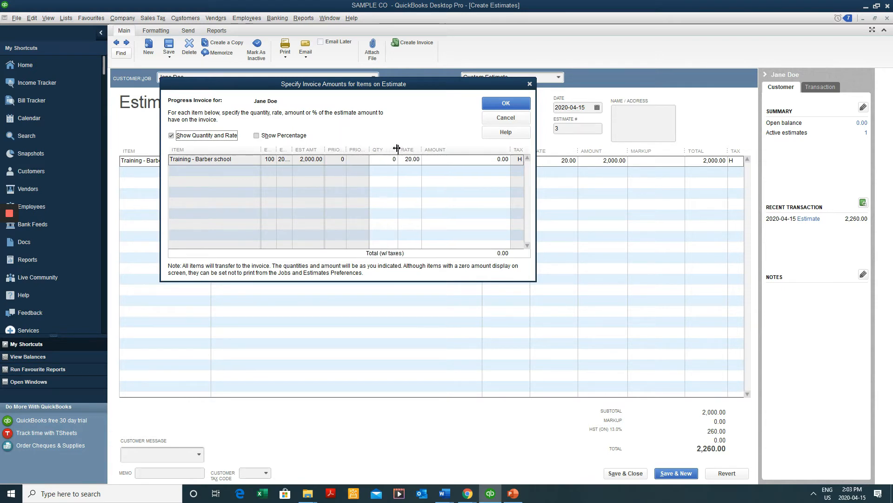
click(212, 138)
click(196, 138)
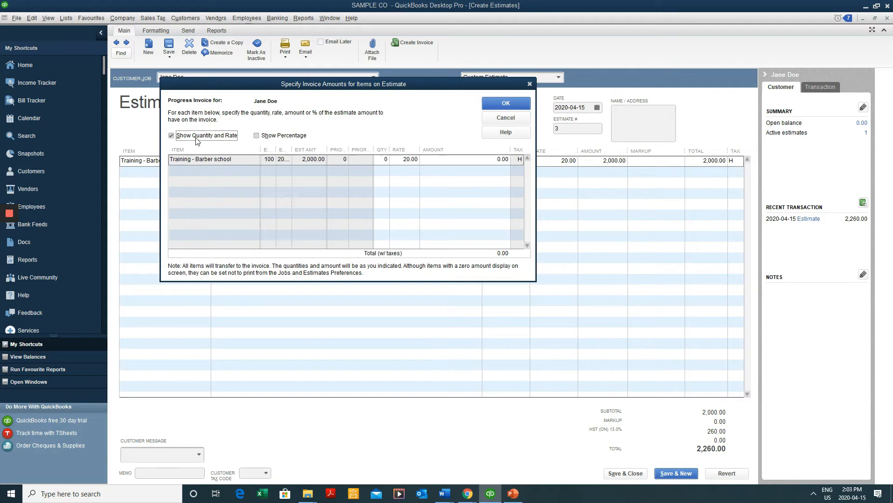
click(200, 139)
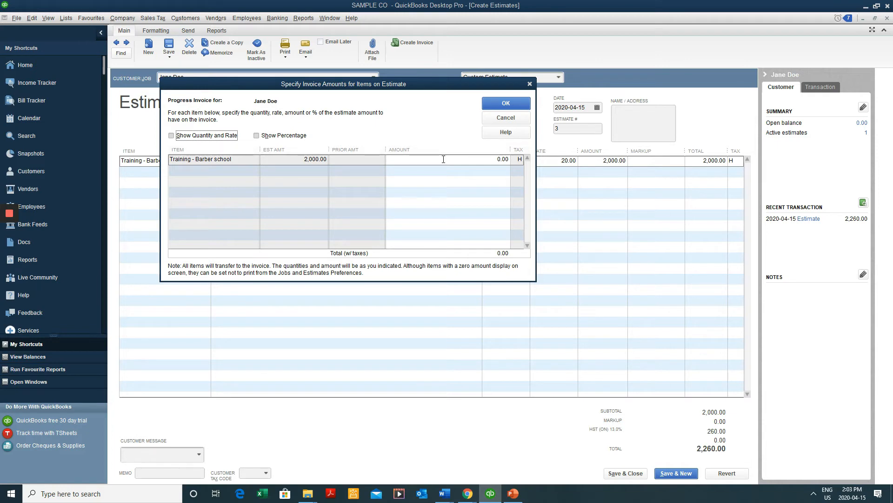
click(442, 159)
click(218, 138)
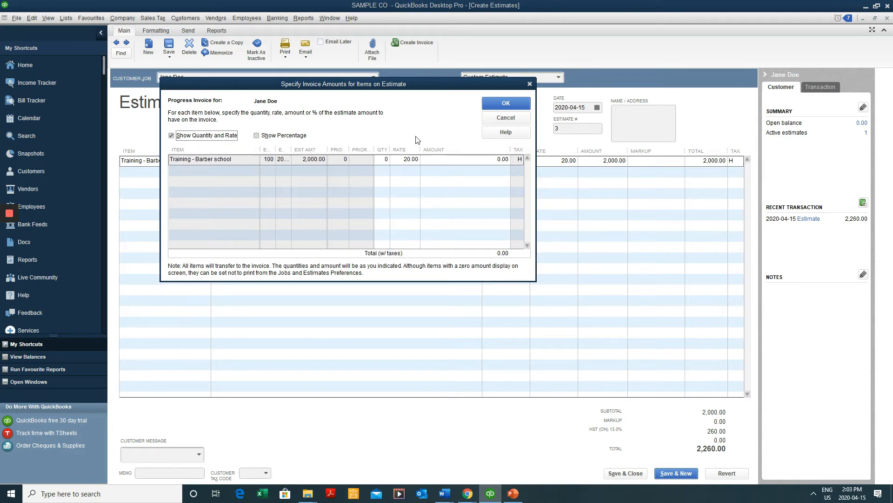
Bill 5 units of Training - Barber school (100.00) and accept the invoice amounts
click(386, 160)
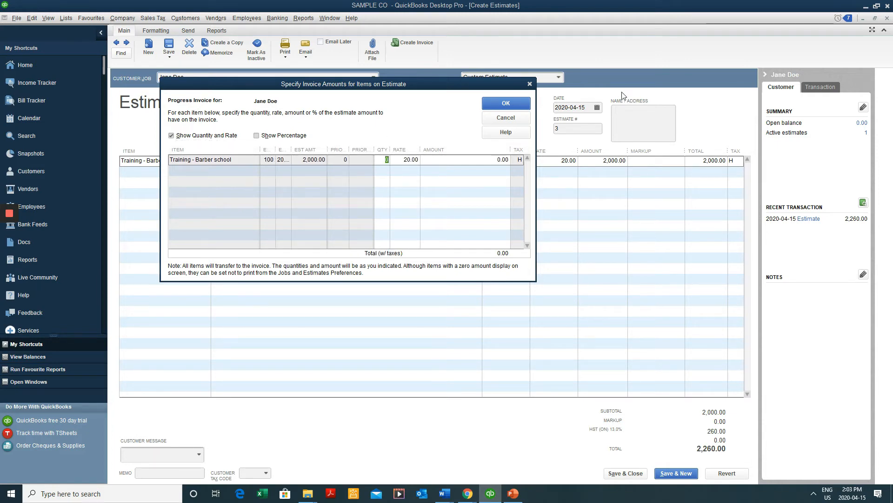
text(45)
key(BackSpace)
key(BackSpace)
key(Tab)
key(Tab)
click(510, 104)
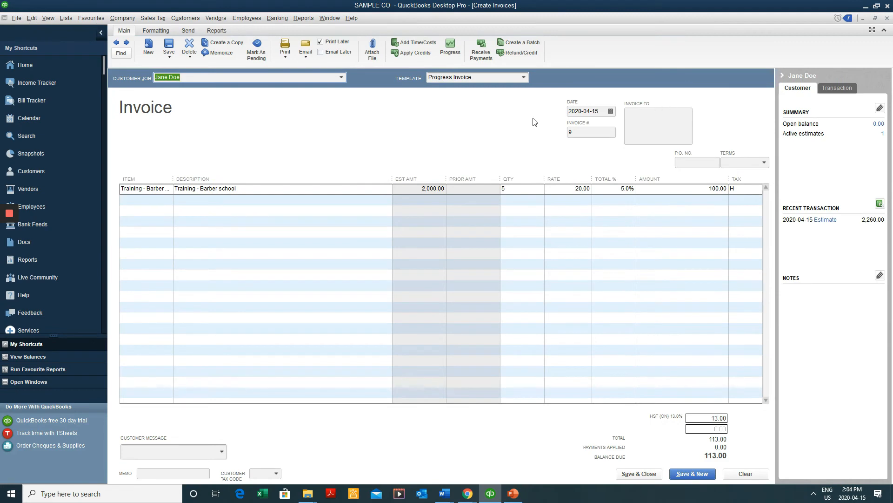
Save progress invoice 9 for 113.00 and review it in the estimate's Transaction History
click(169, 46)
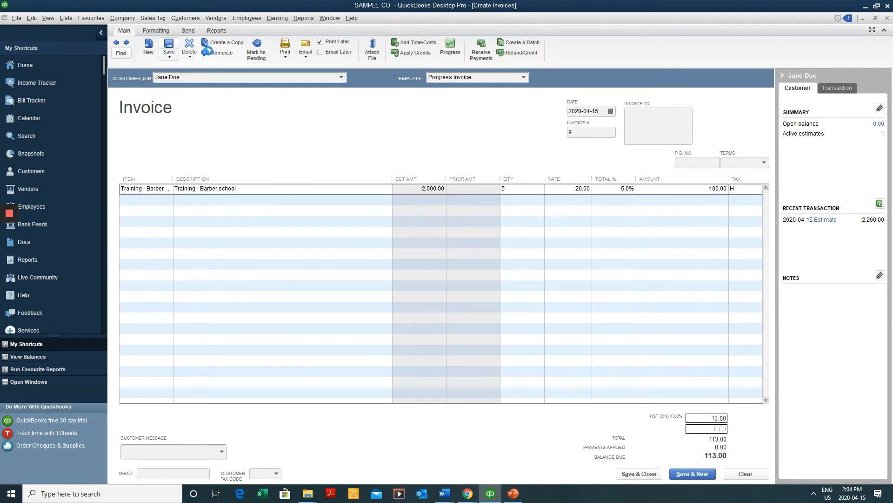
key(Escape)
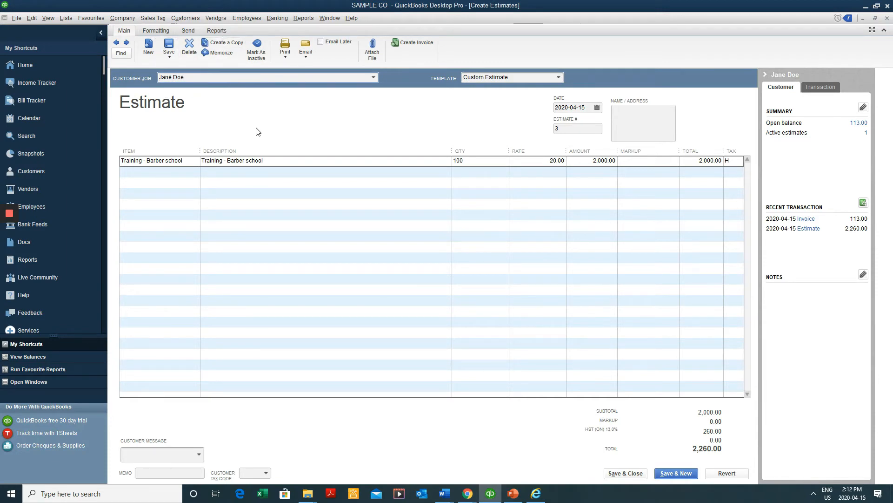
click(219, 31)
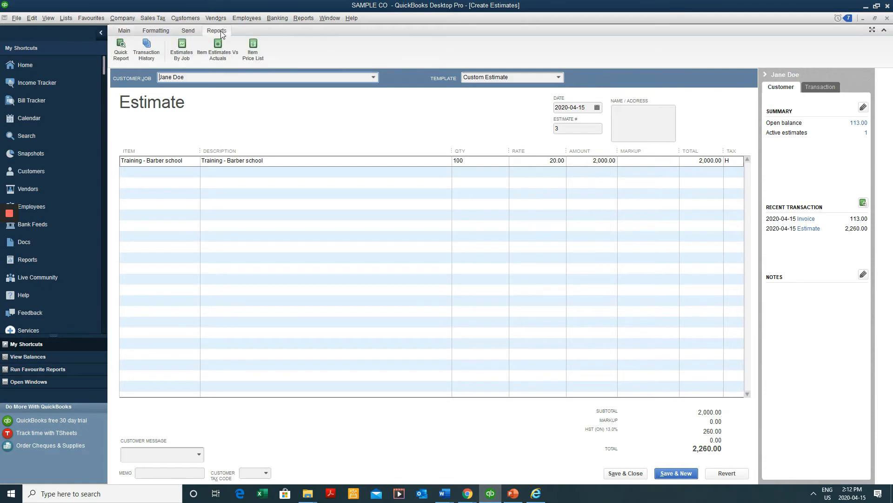
click(153, 57)
drag(291, 60, 303, 137)
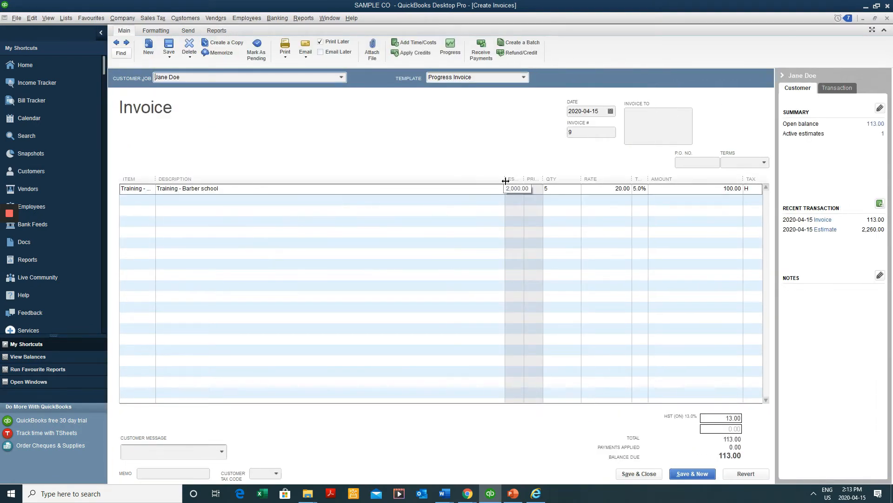
drag(505, 180, 455, 180)
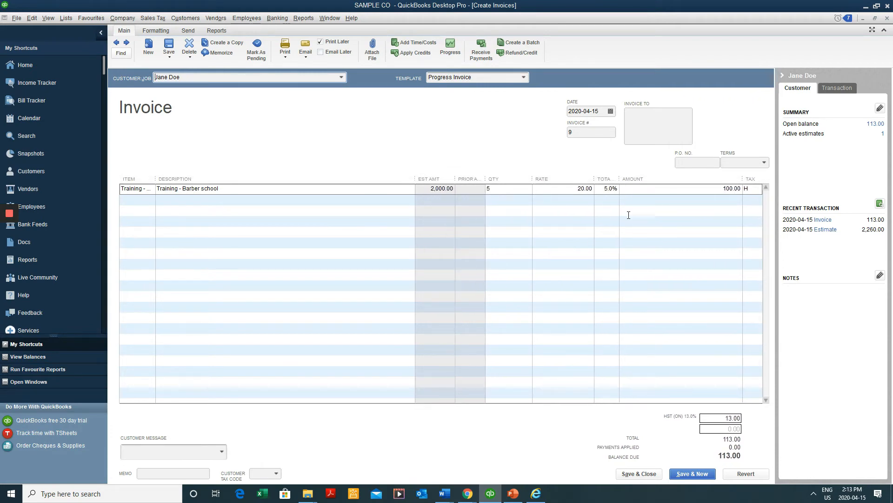
click(691, 194)
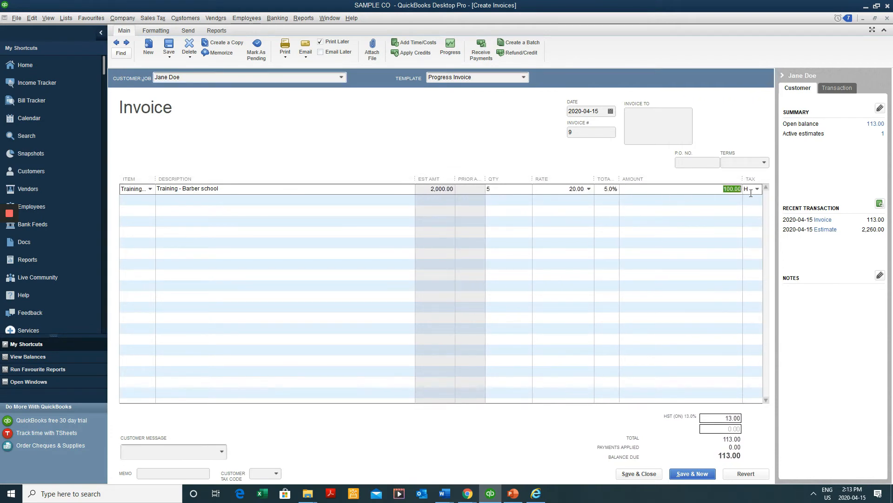
key(Escape)
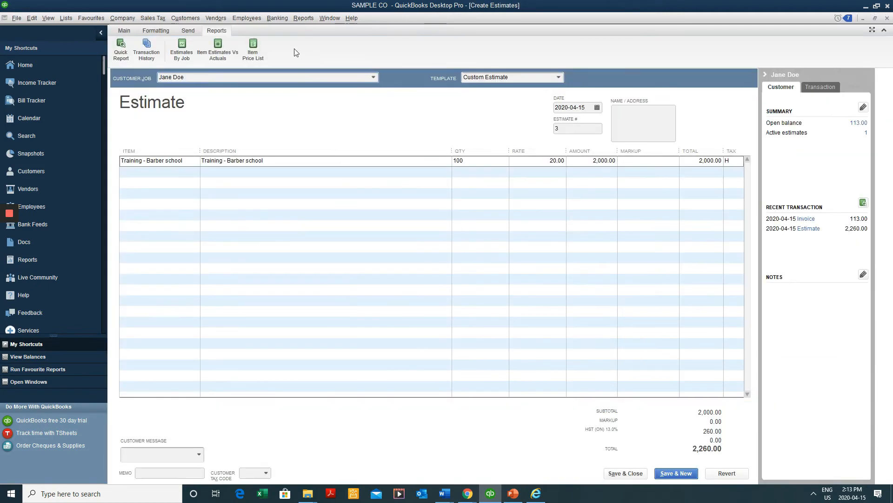
Run the Job Estimates vs. Actuals Summary report with equal column widths and open Customize Report
click(297, 21)
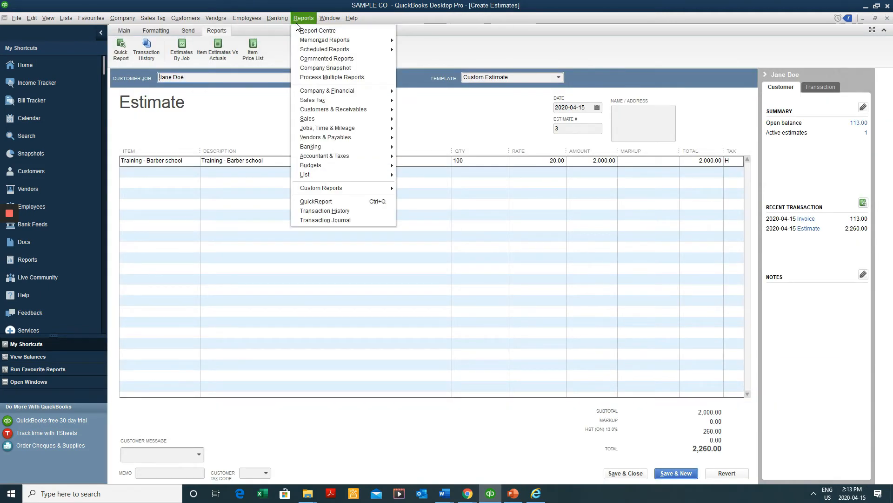
mouse_move(332, 133)
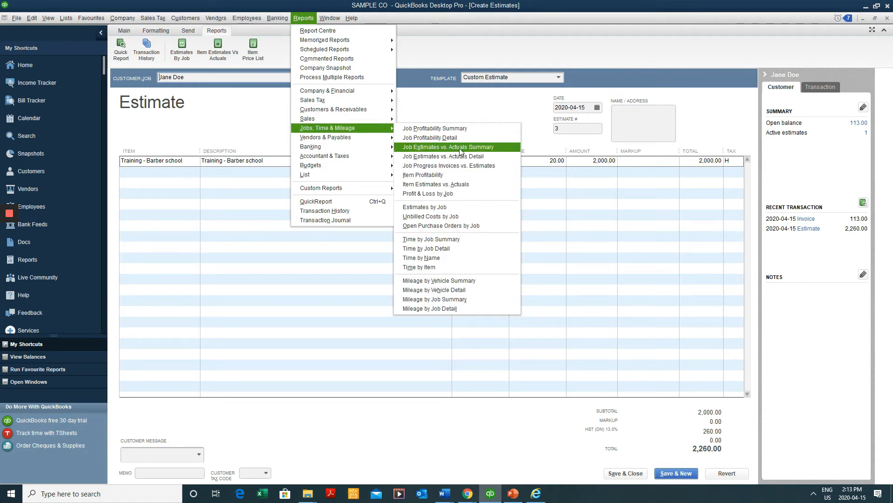
click(481, 151)
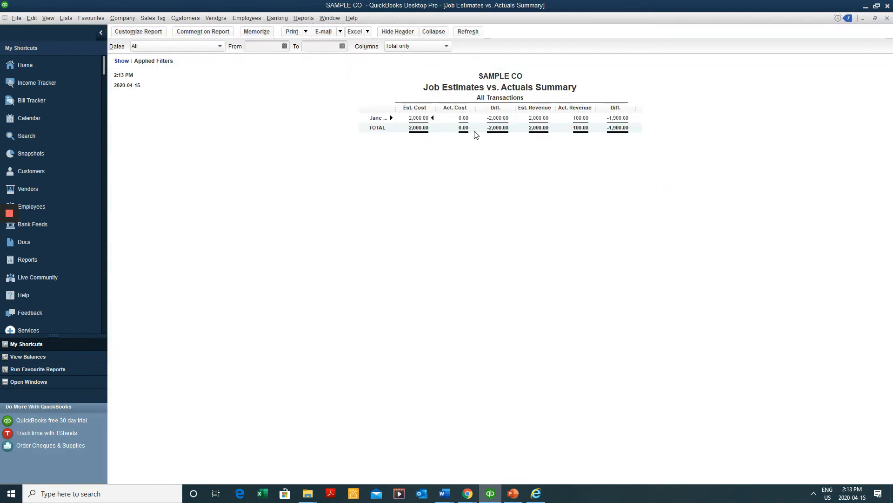
drag(475, 108, 474, 109)
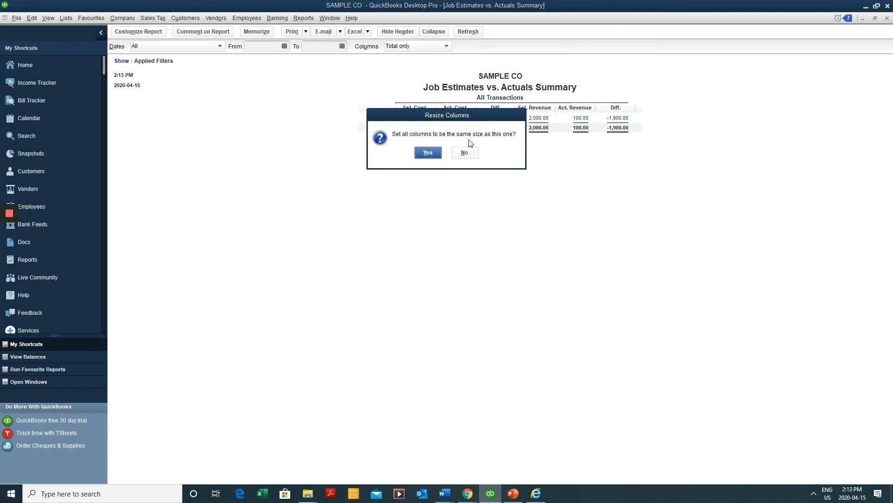
click(439, 153)
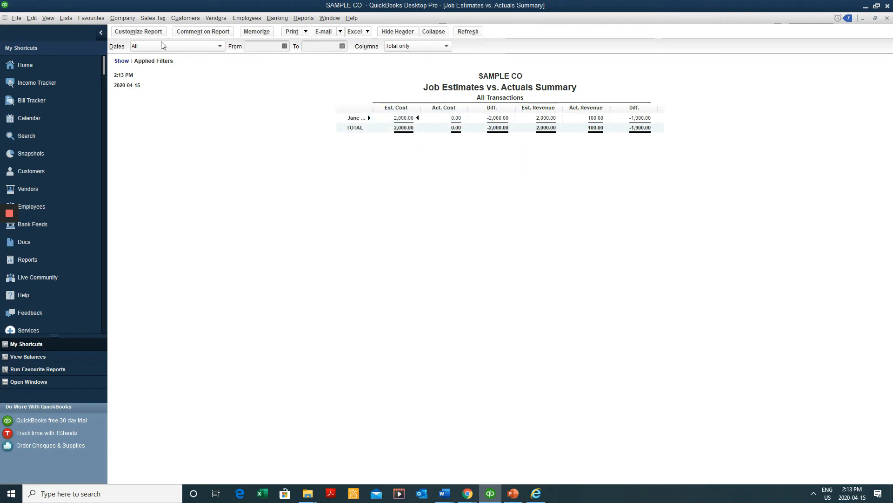
click(131, 31)
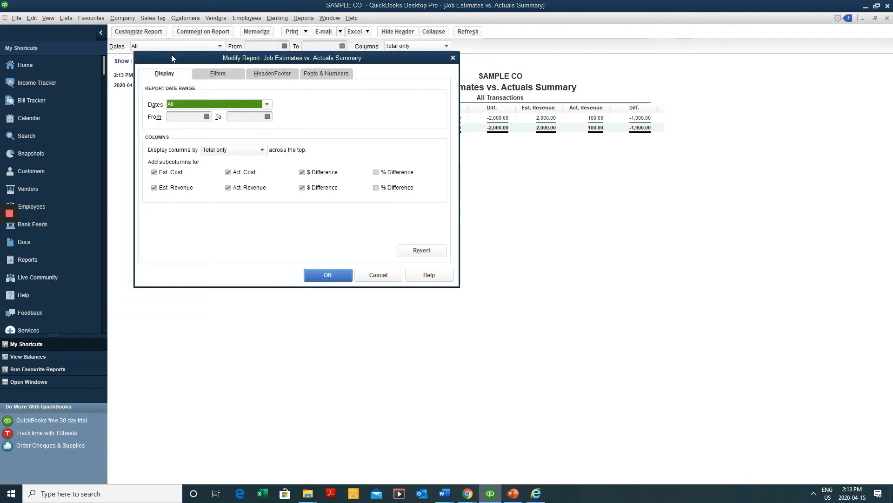
Remove the Act. Cost, Est. Cost and cost difference columns from the report
drag(171, 55, 210, 116)
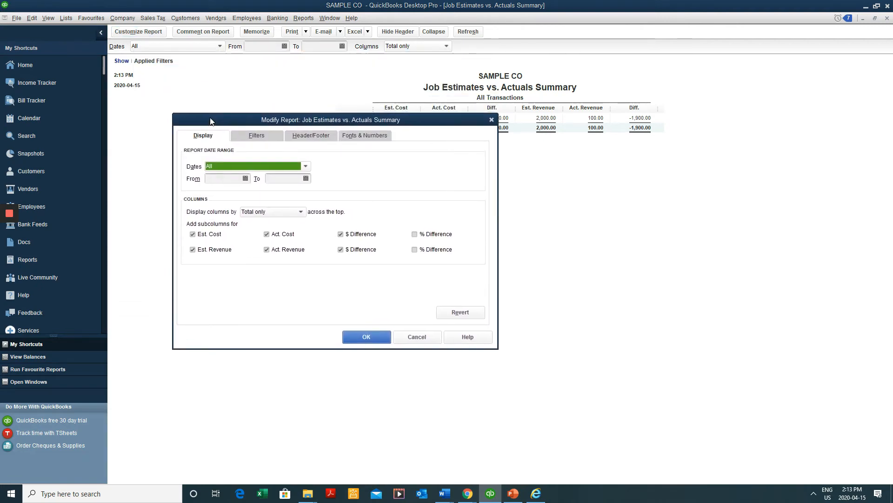
click(278, 235)
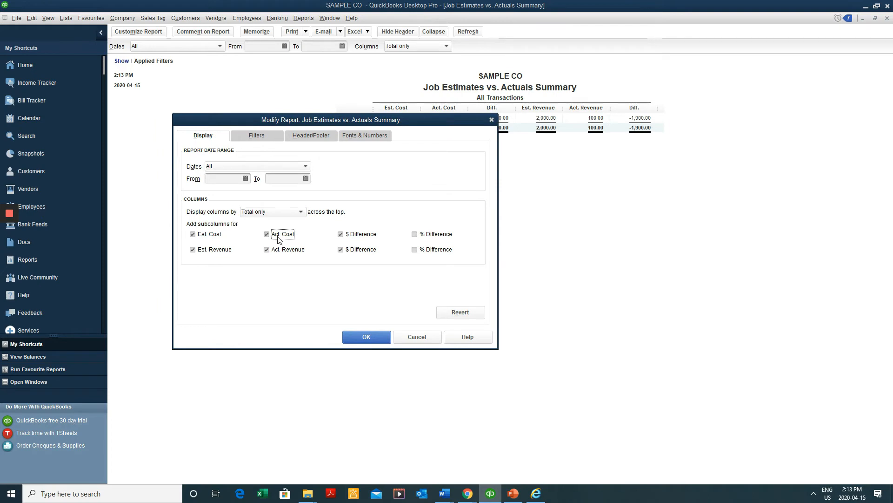
click(208, 235)
click(358, 237)
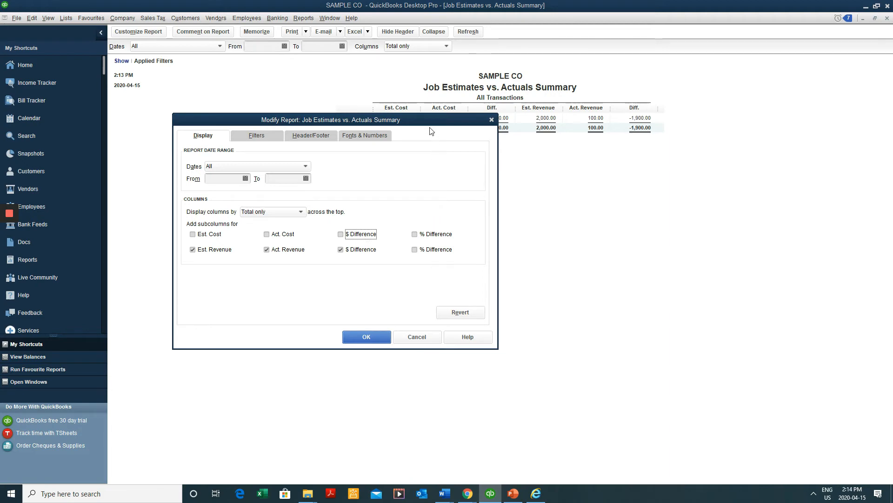
click(363, 337)
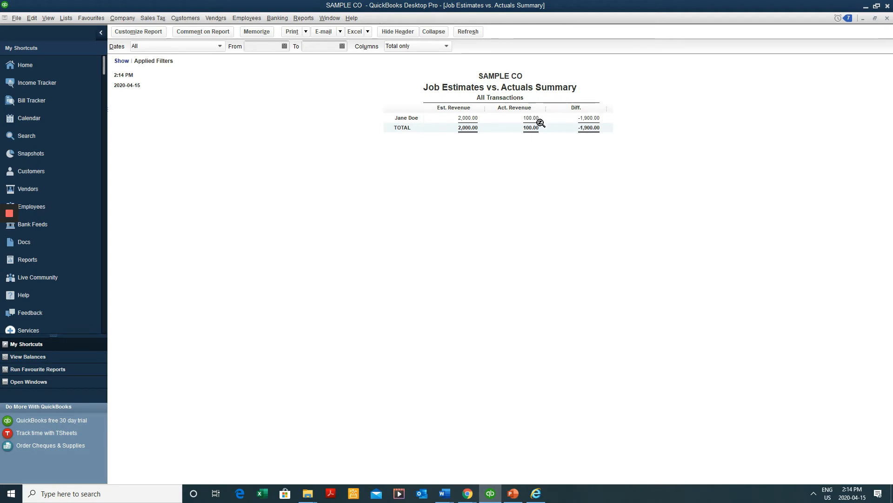
Close the report without memorizing it and start an invoice from estimate 3
key(Escape)
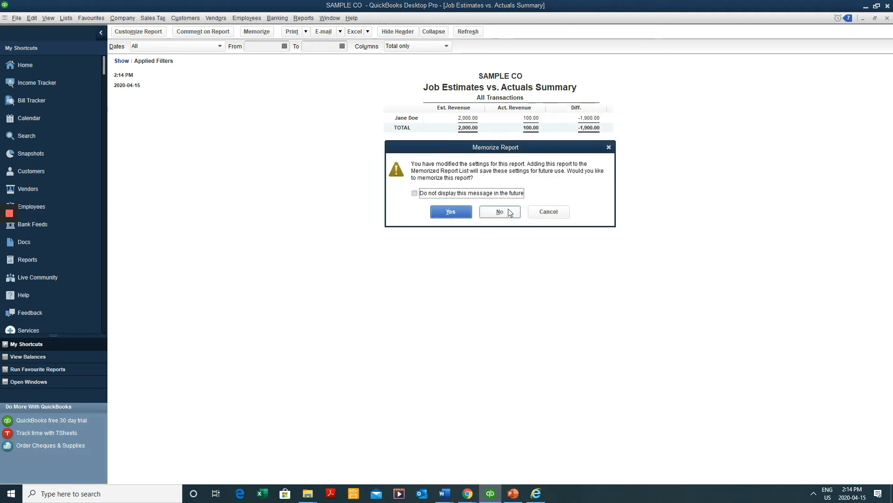
click(503, 211)
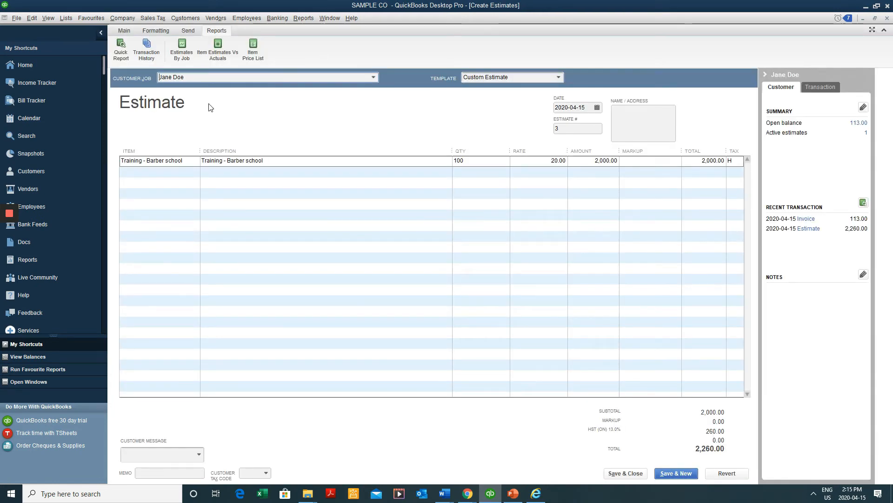
click(127, 29)
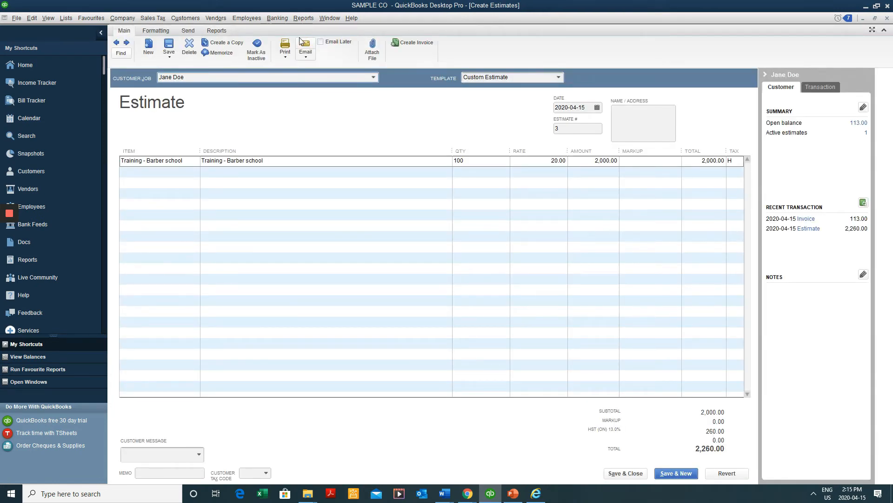
click(410, 43)
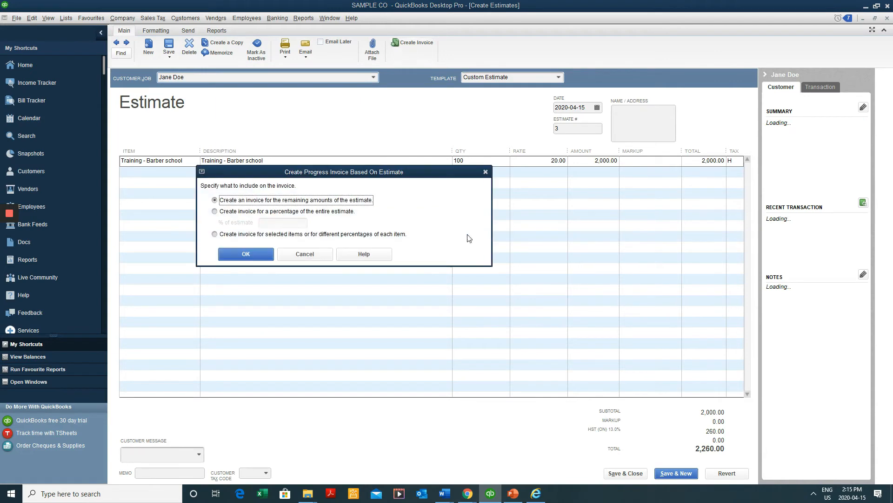
Invoice selected estimate items, billing 15 units of Training - Barber school at 339.00
click(247, 234)
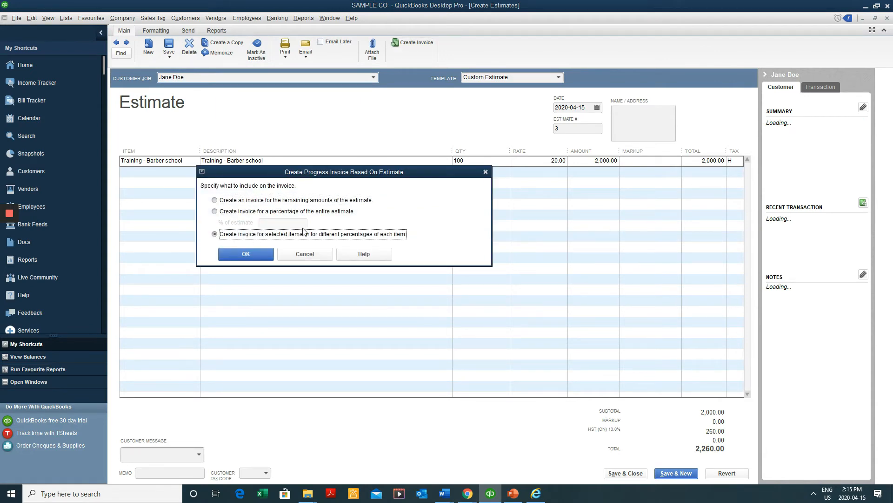
click(261, 254)
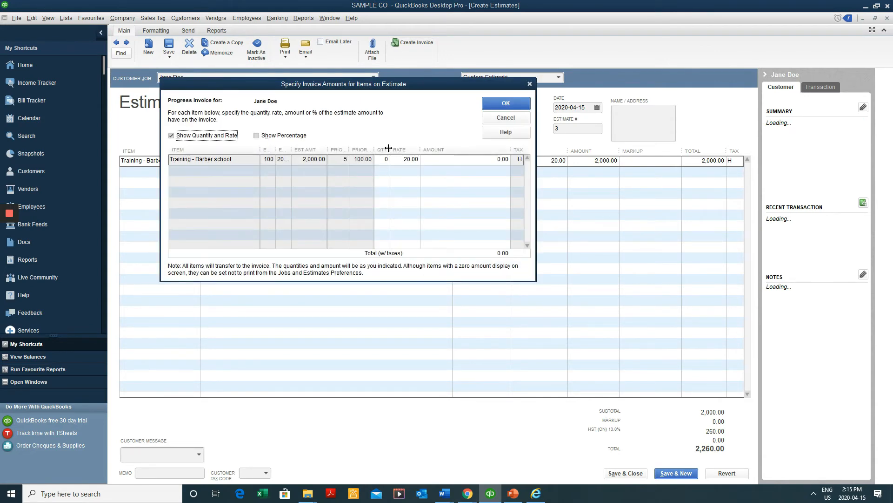
drag(390, 149, 414, 149)
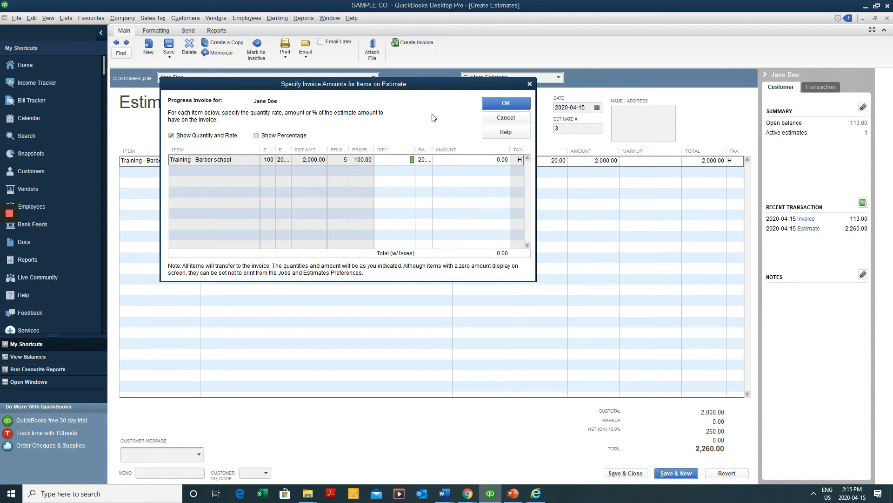
text(15)
key(Tab)
click(514, 104)
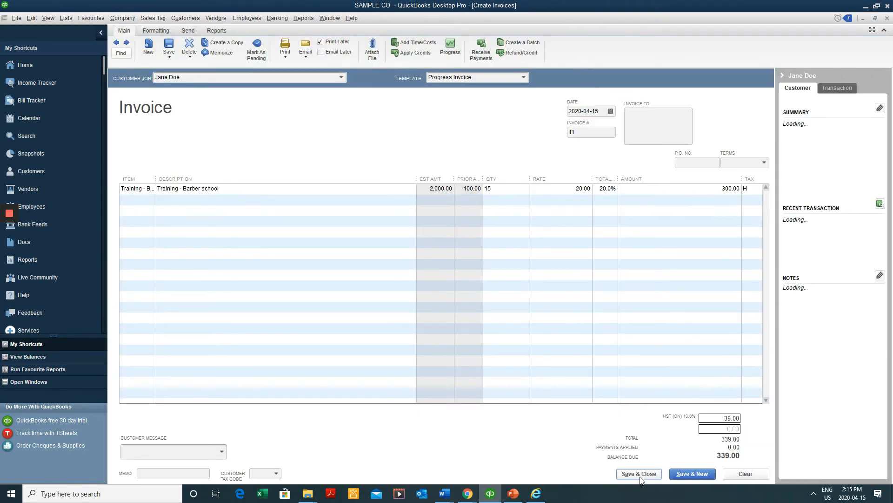
Close the new invoice and open windows, then search transactions for estimates
click(638, 474)
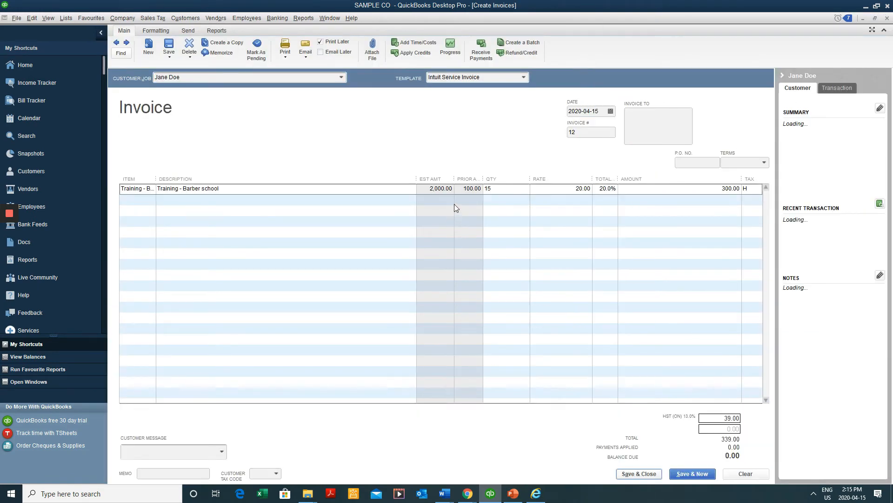
key(Escape)
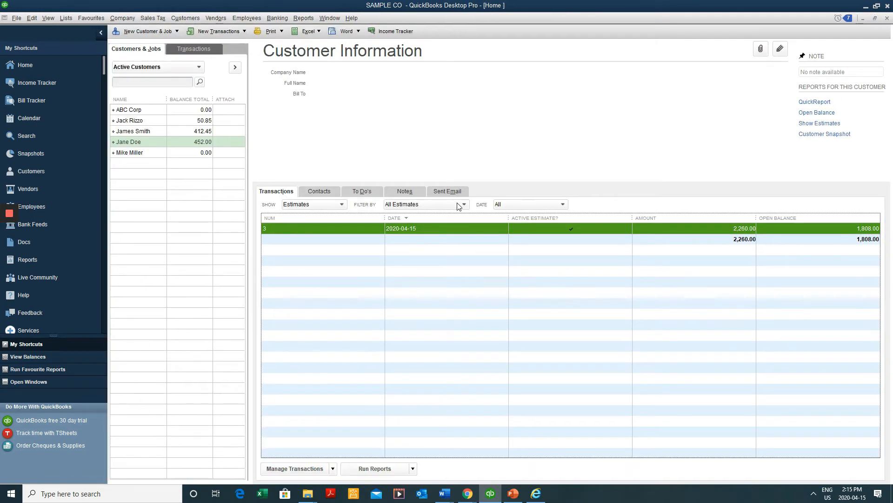
key(Escape)
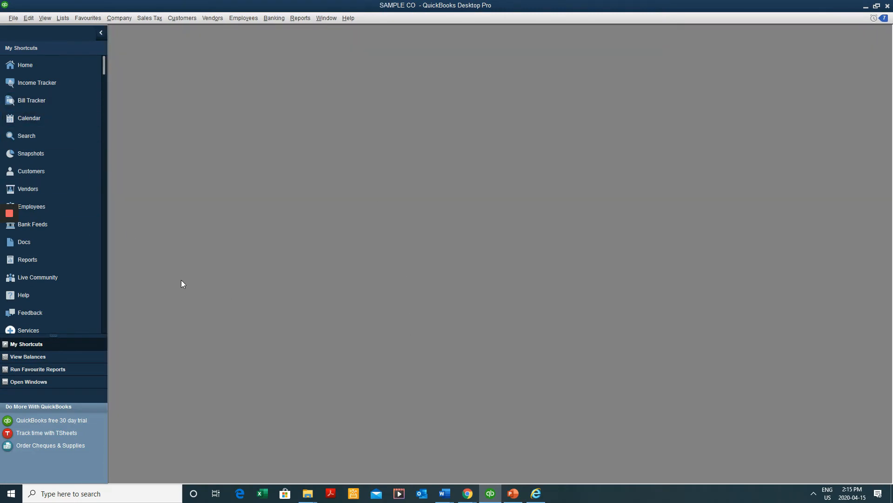
key(ctrl+f)
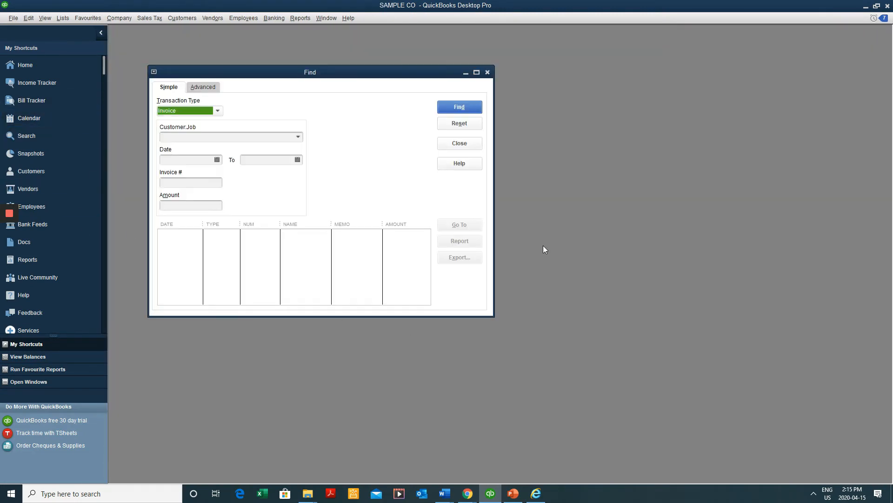
double_click(309, 70)
click(175, 56)
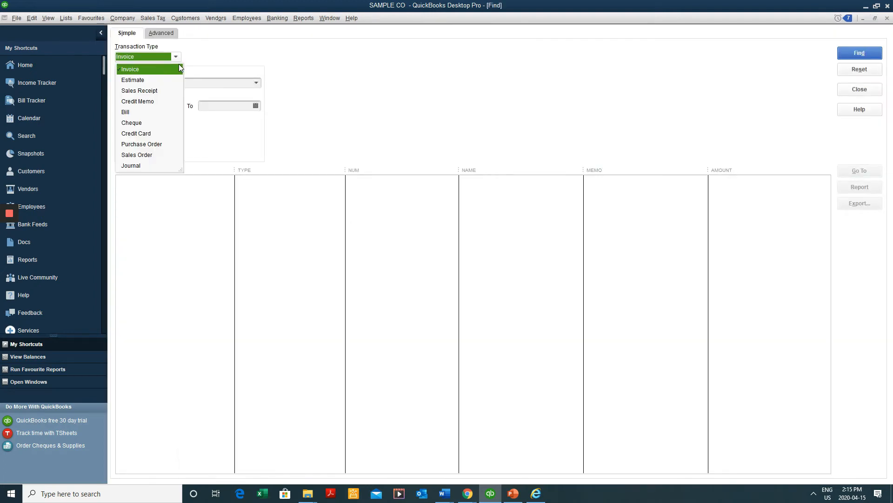
click(161, 81)
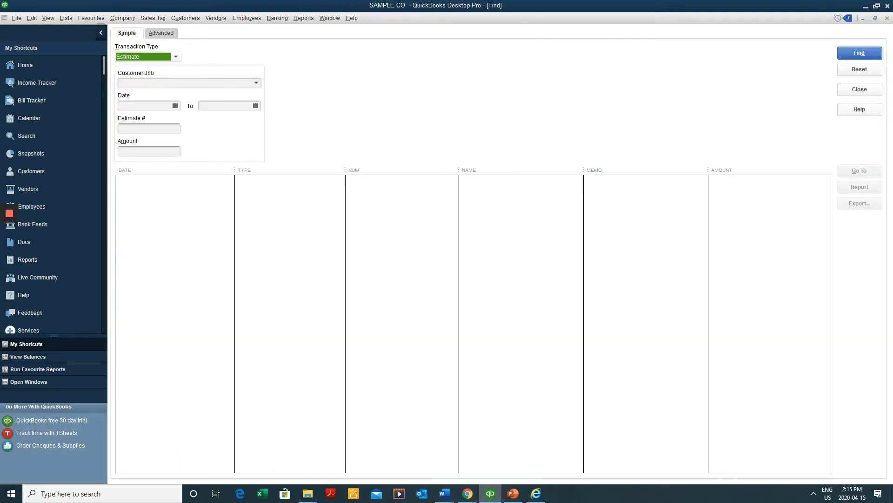
click(860, 53)
click(474, 186)
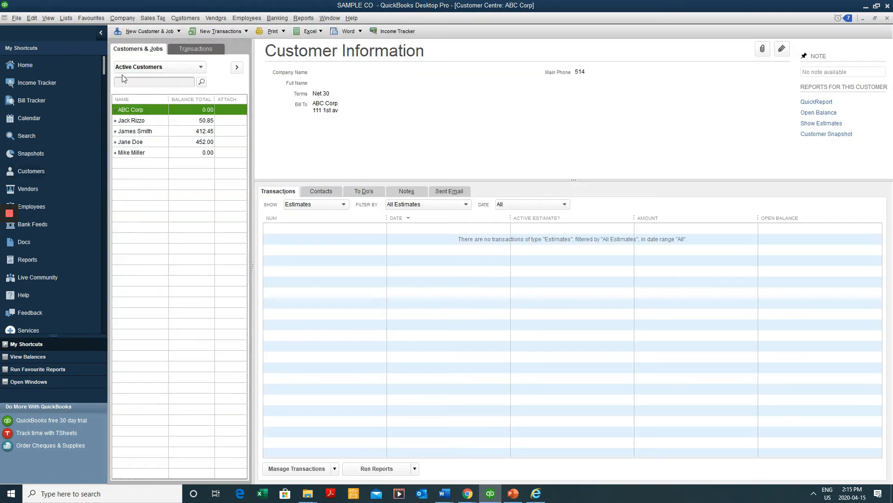
Compare the 452.00-balance customer's invoices and estimates in the Customer Centre, then open estimate 3
click(158, 142)
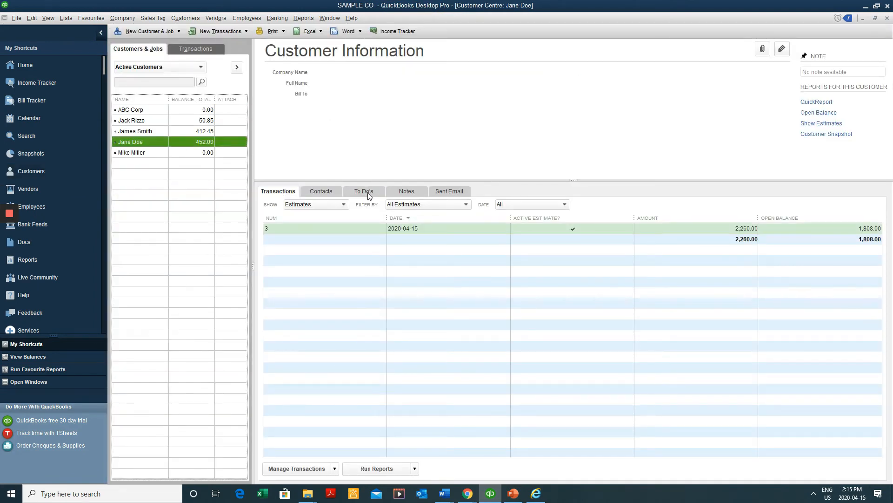
click(343, 205)
click(314, 291)
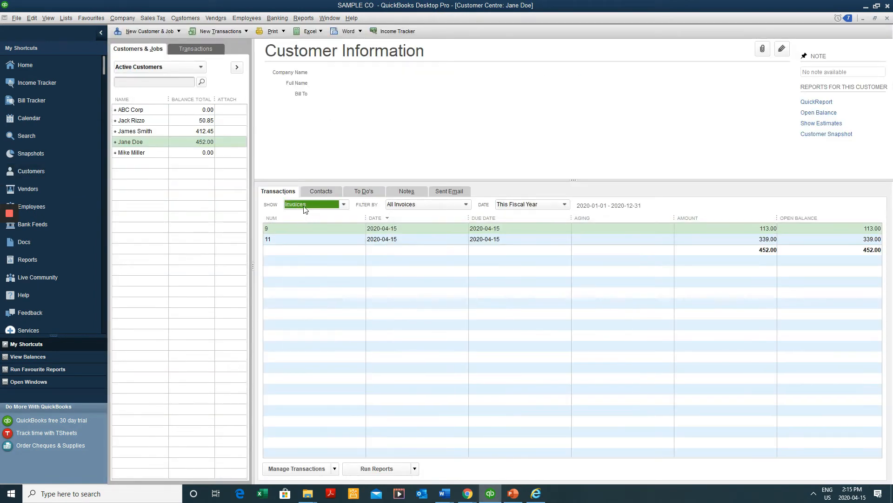
click(305, 206)
click(298, 281)
click(314, 205)
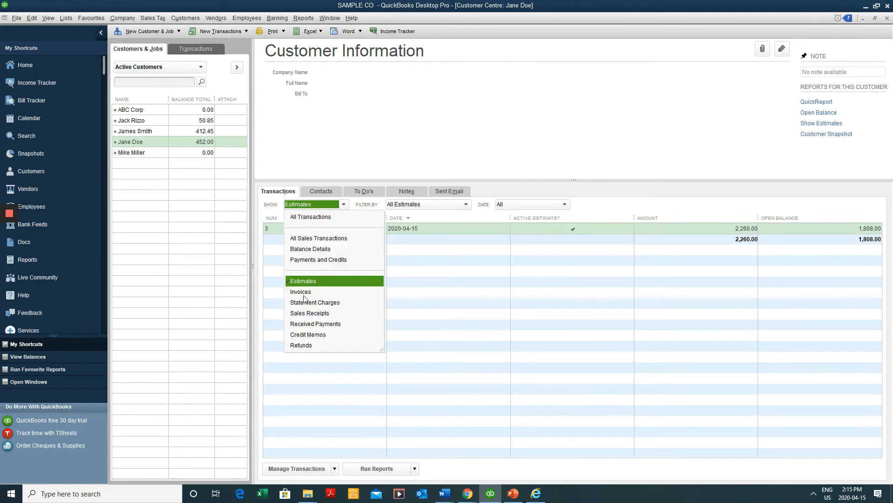
click(301, 291)
click(312, 207)
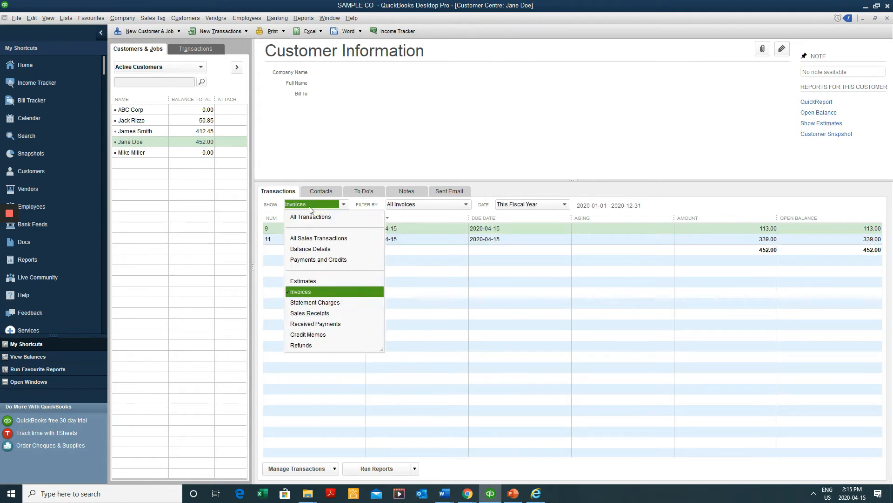
click(303, 281)
double_click(713, 228)
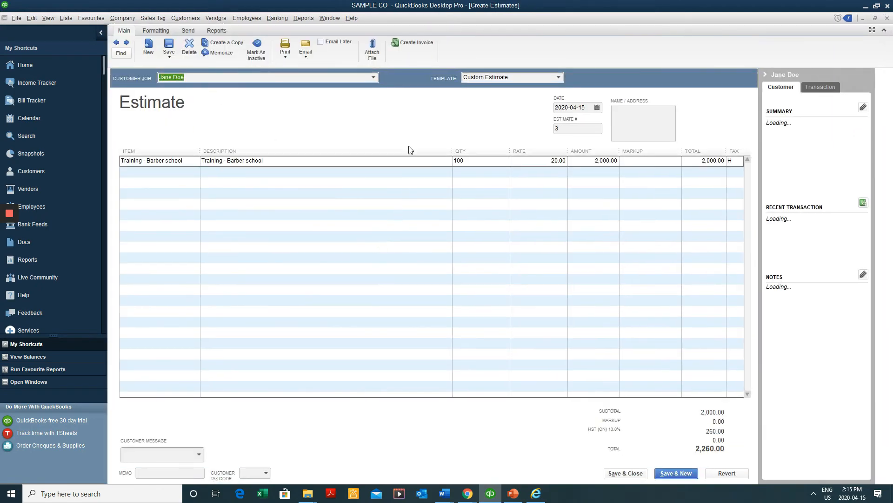
Review estimate 3's transaction history showing invoices 9 and 11, then close it
click(224, 29)
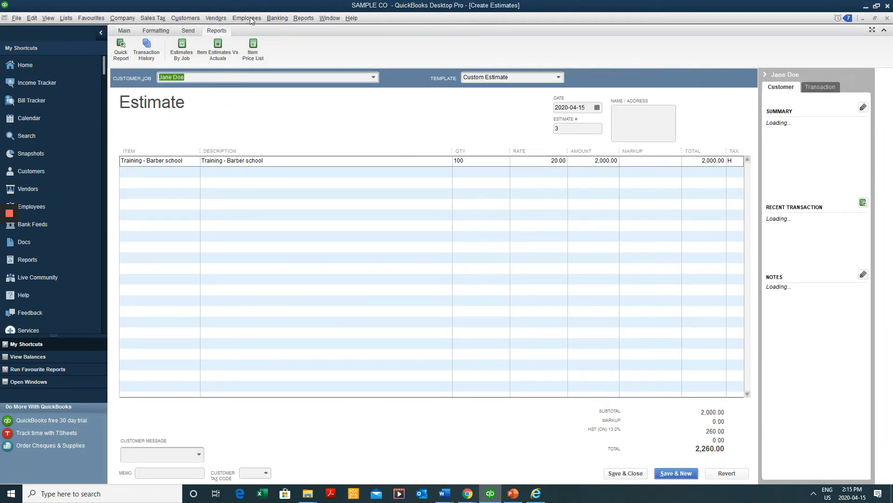
click(148, 50)
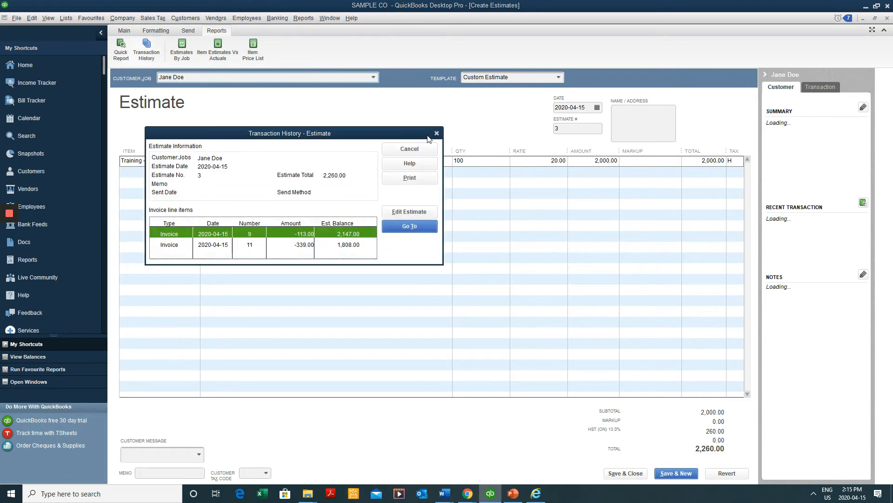
drag(391, 138, 407, 120)
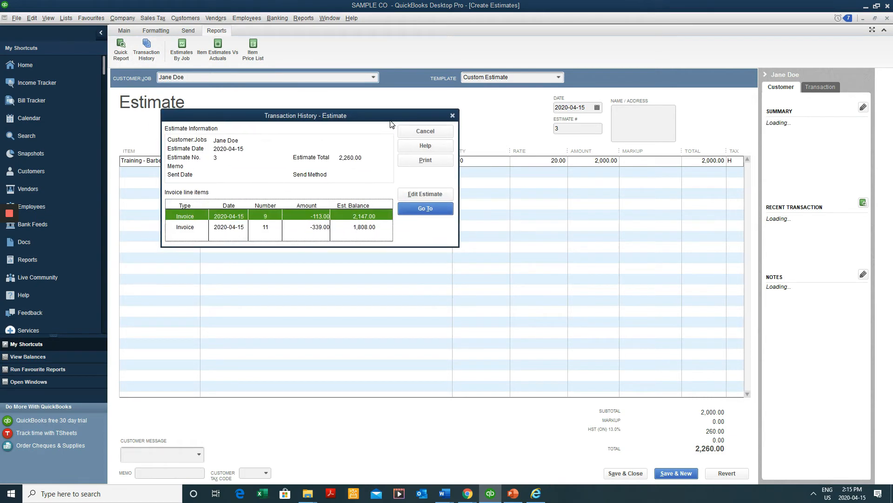
click(277, 226)
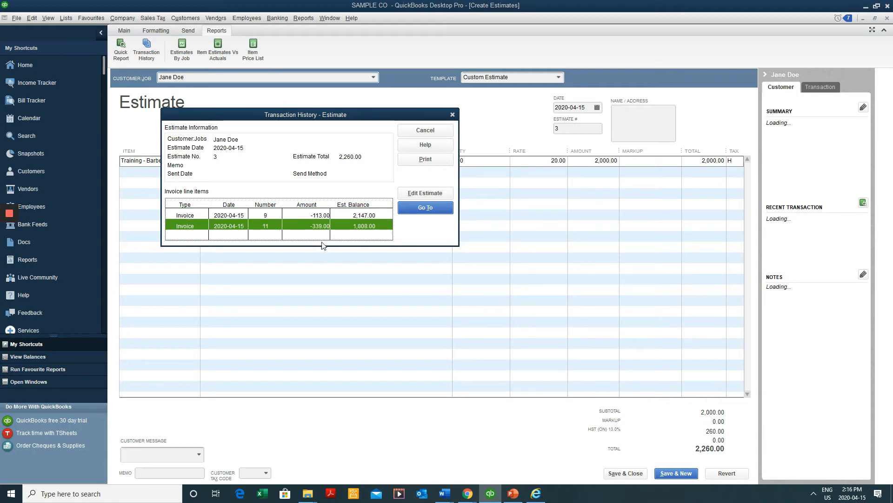
click(455, 115)
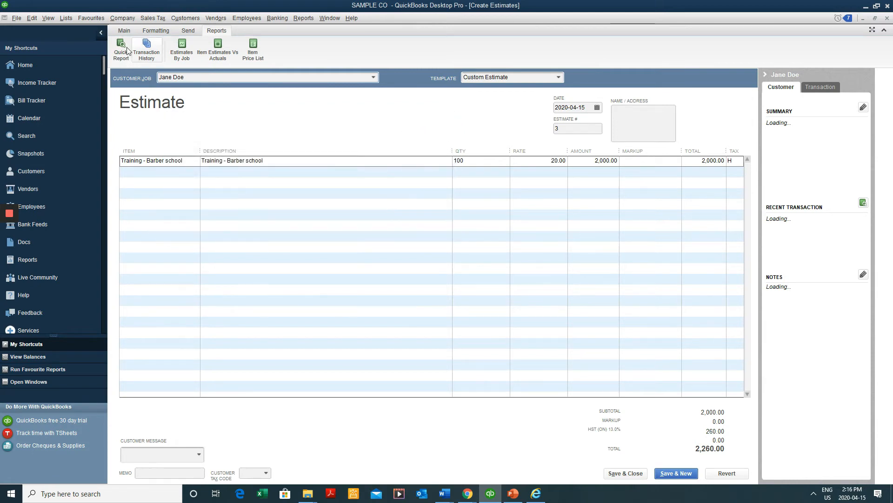
click(133, 31)
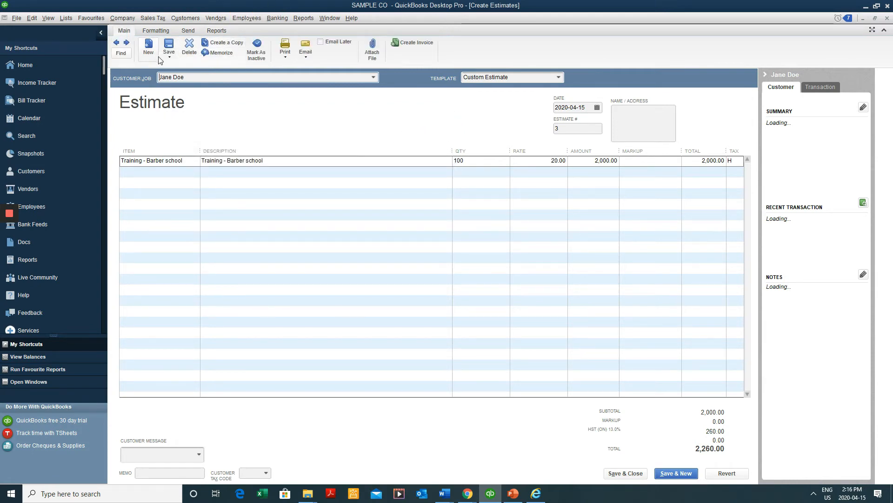
Bill estimate 3's remaining 80 training units, 1,808.00 with HST, as invoice 12
click(412, 42)
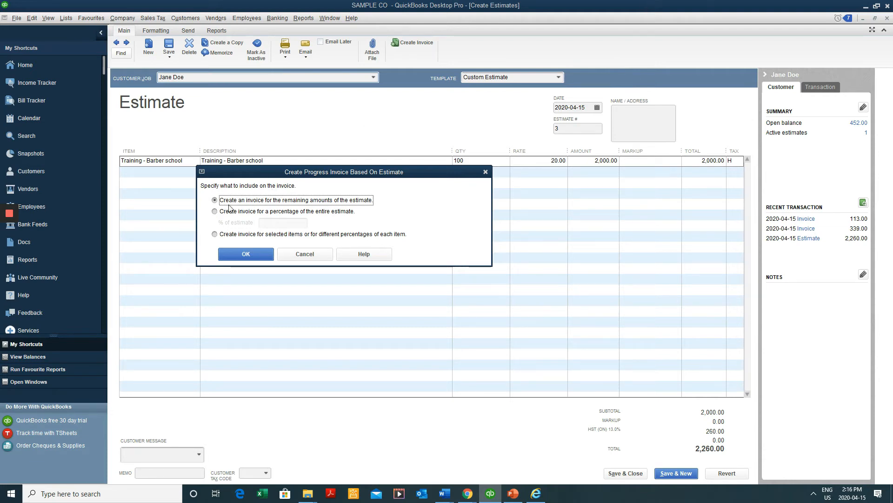
click(254, 255)
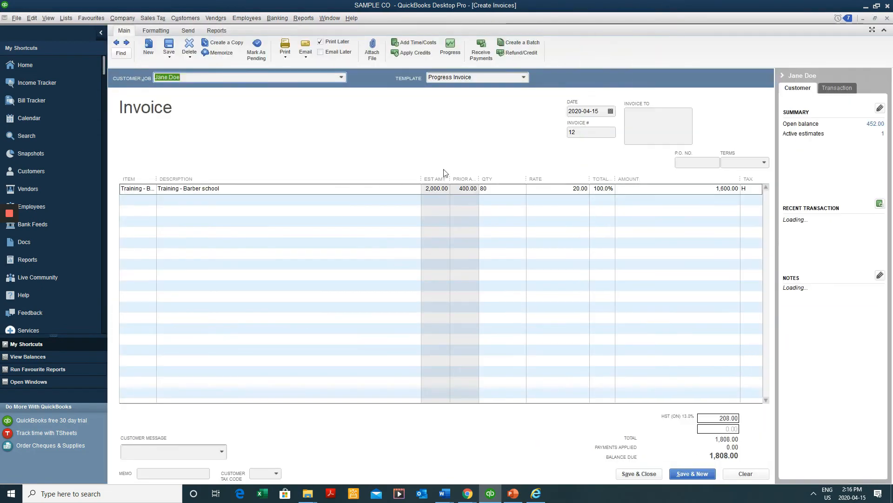
drag(486, 175, 507, 175)
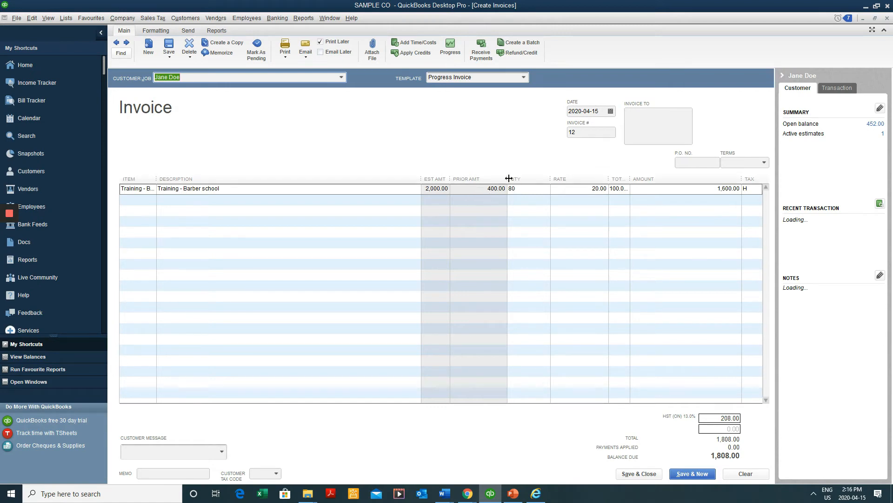
drag(507, 180, 498, 180)
drag(702, 188, 757, 189)
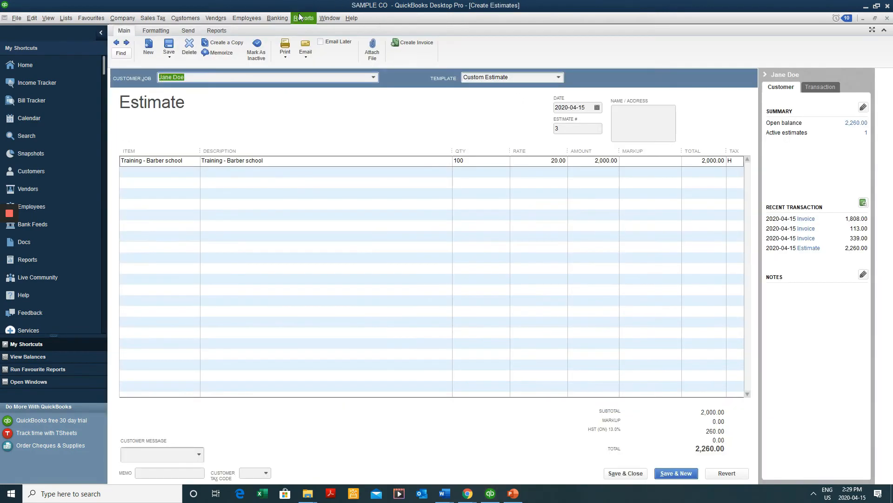
Open Job Estimates vs. Actuals Summary and hide its estimated, actual and difference cost columns
click(303, 17)
mouse_move(320, 120)
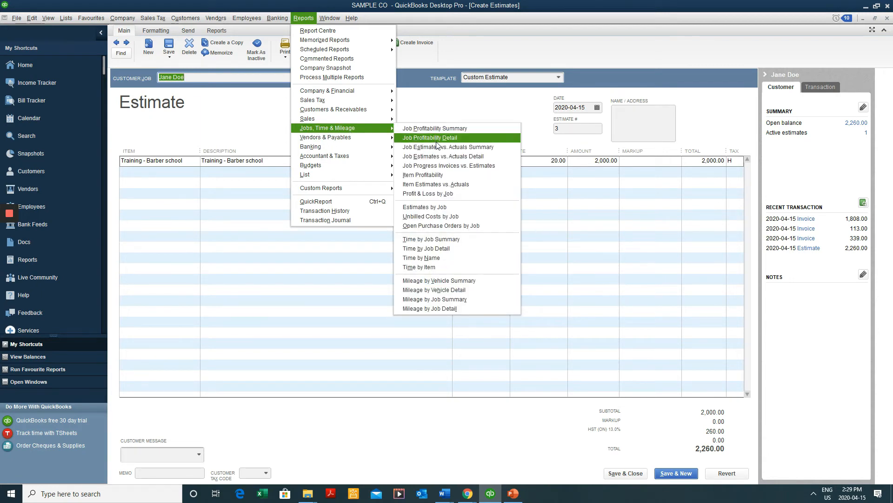
click(480, 146)
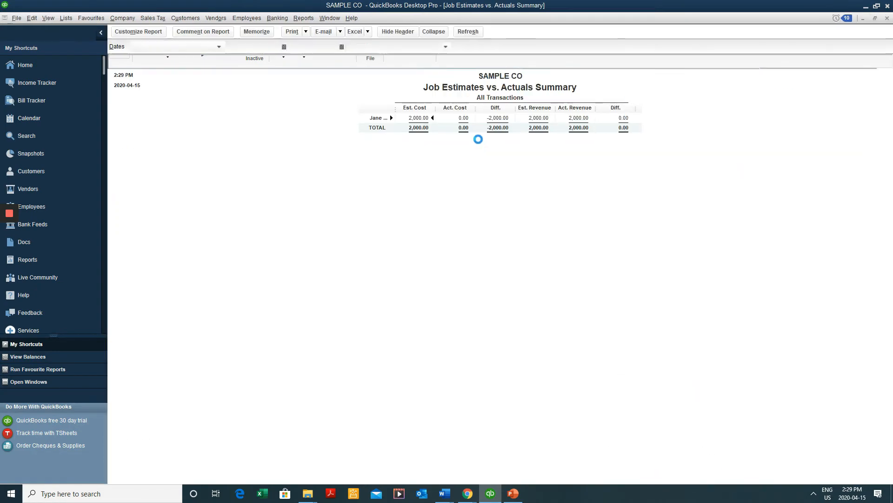
click(155, 32)
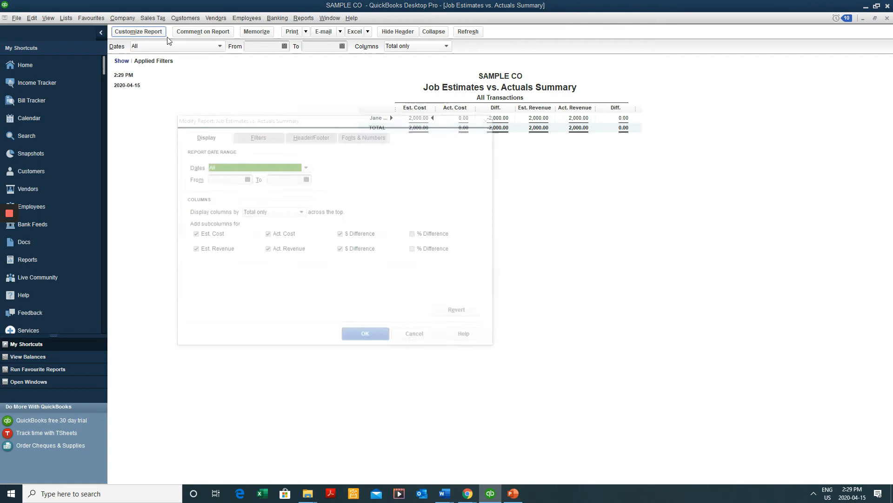
click(211, 234)
click(282, 234)
click(350, 235)
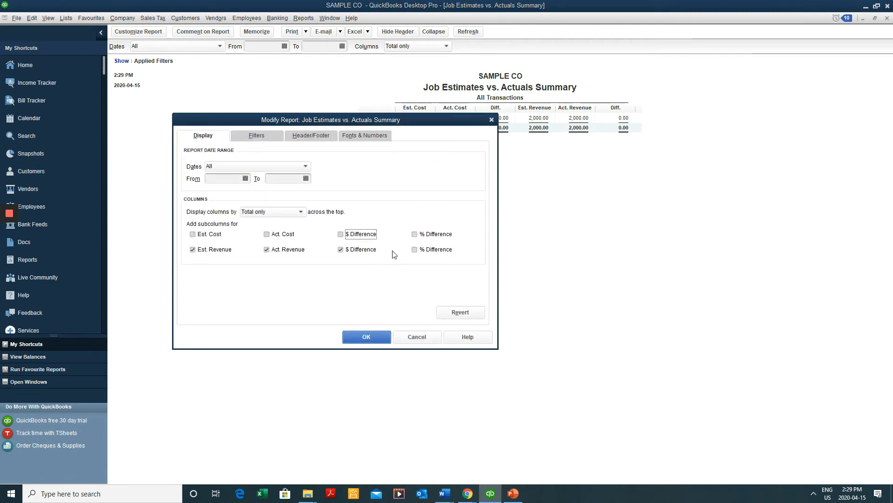
click(357, 338)
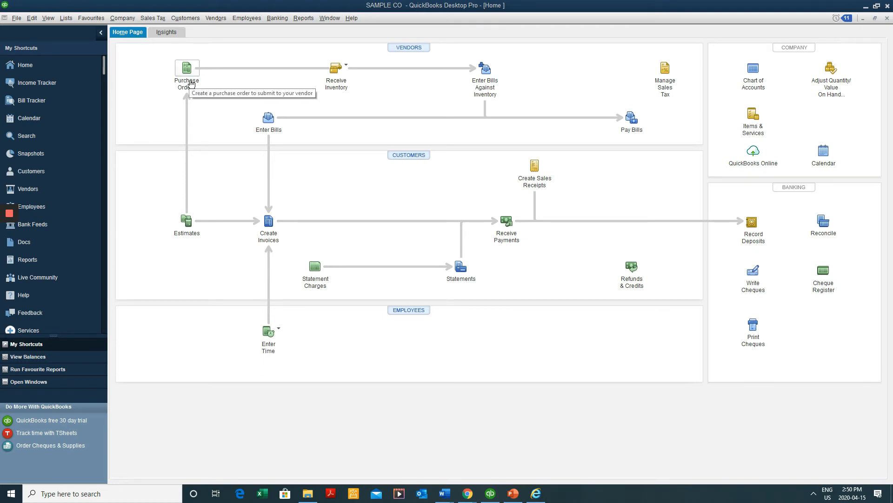
Tick 'Inventory and purchase orders are active' in Items & Inventory company preferences
click(31, 17)
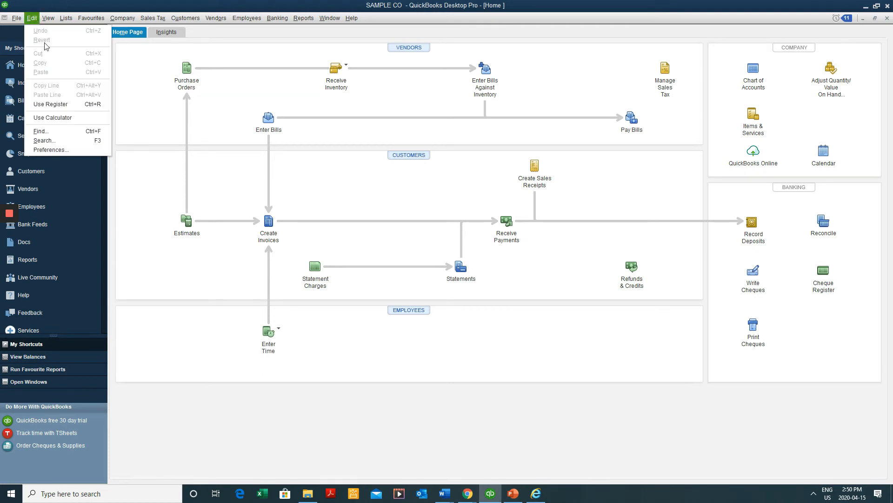
click(49, 149)
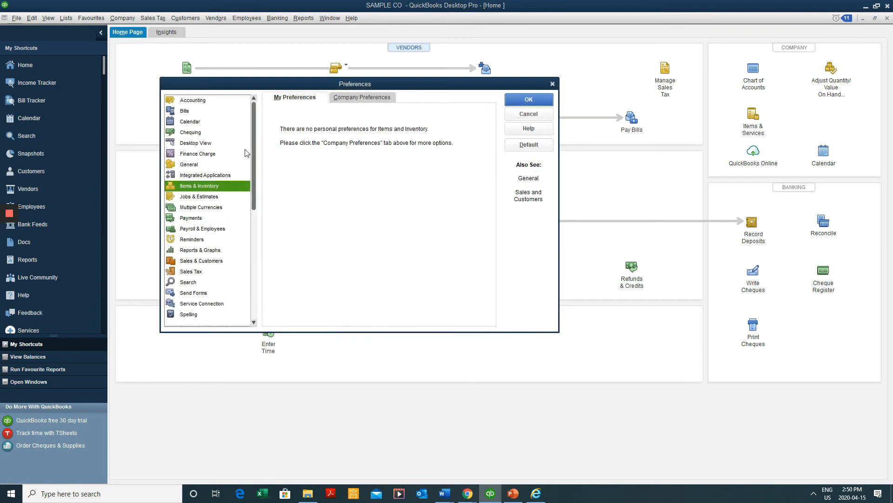
click(359, 99)
click(290, 125)
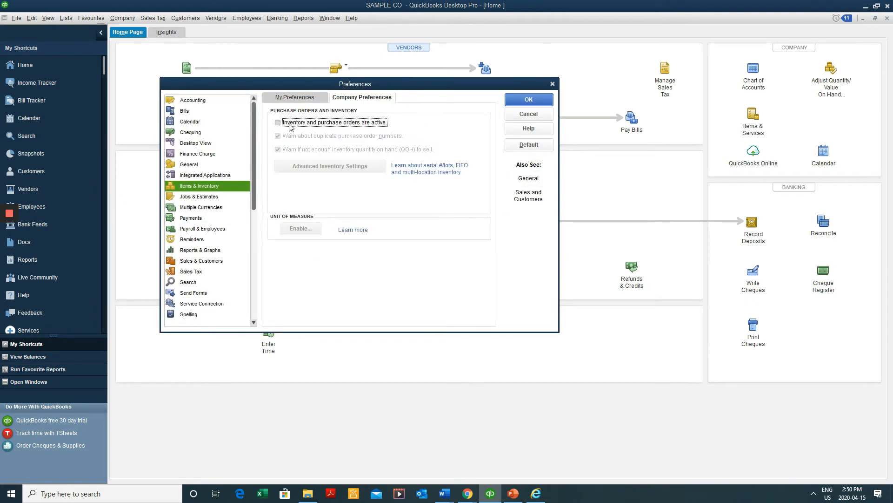
click(290, 125)
click(290, 125)
click(291, 125)
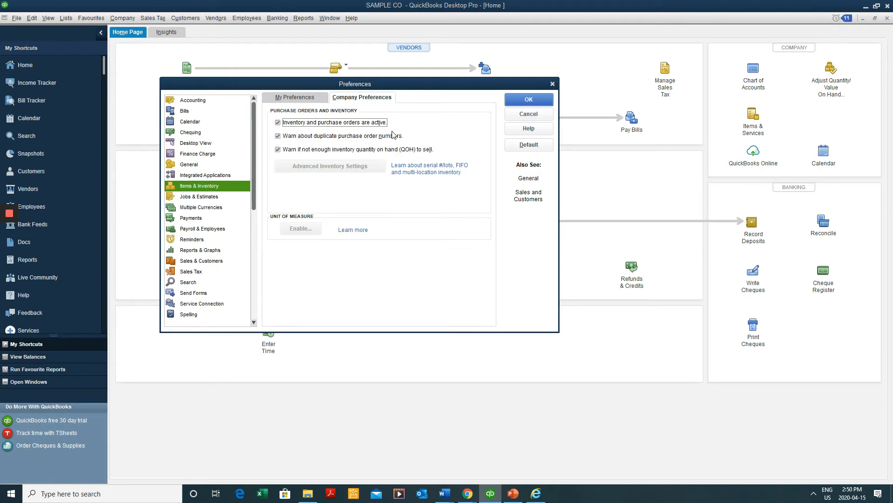
click(517, 101)
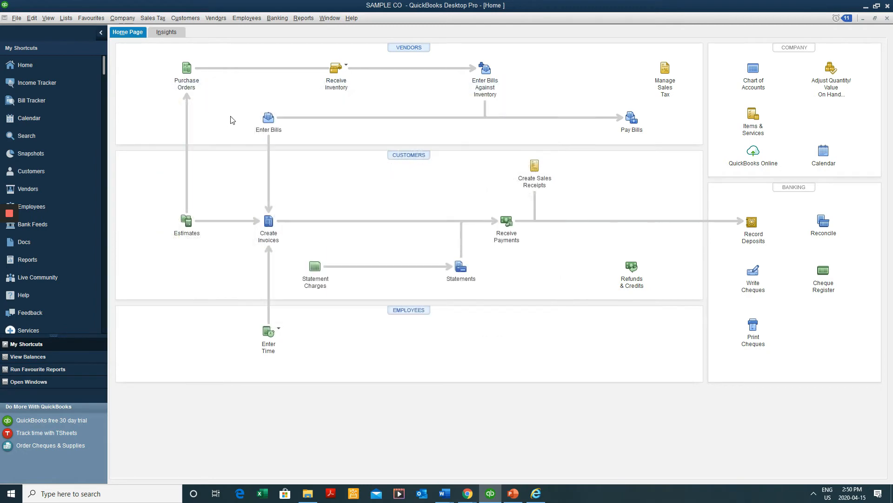
Create purchase order P.O. 2, dated 2020-04-15, with Supplier 1 as vendor
click(195, 81)
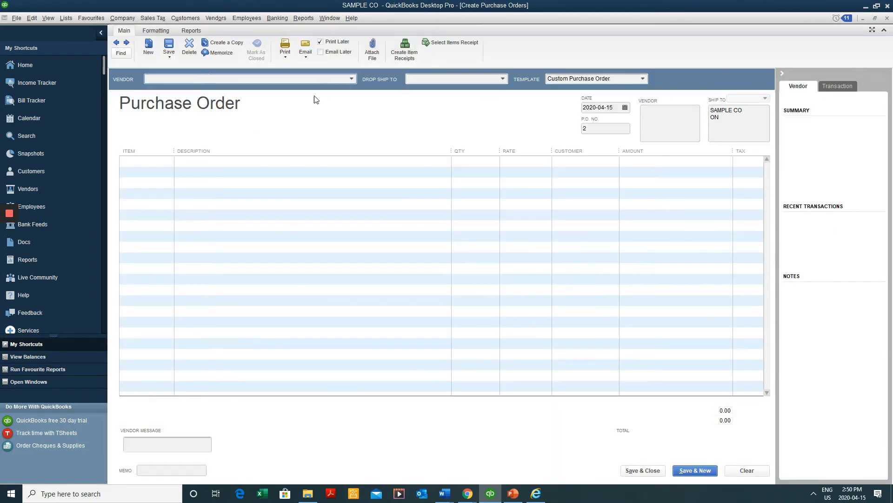
click(352, 79)
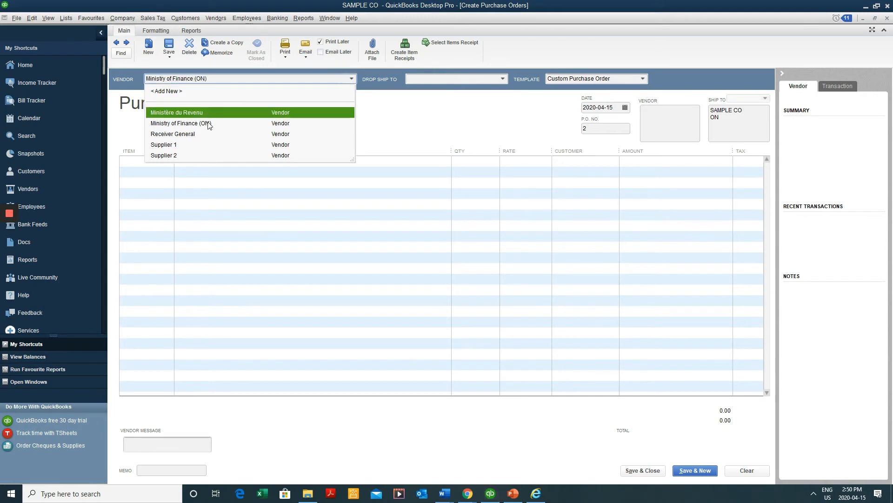
click(205, 143)
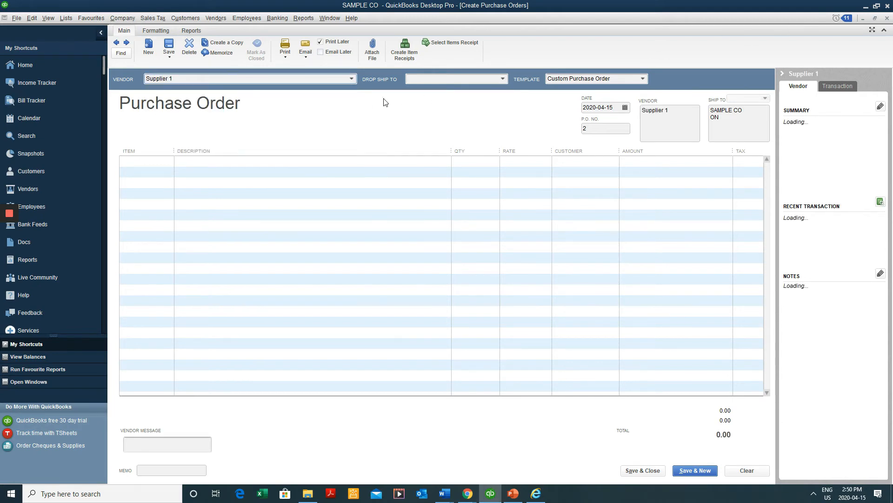
click(449, 83)
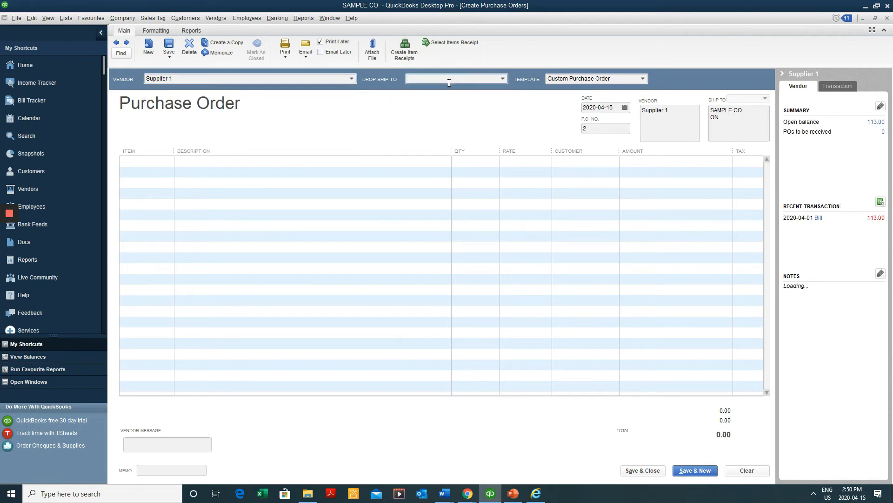
key(Tab)
key(Tab)
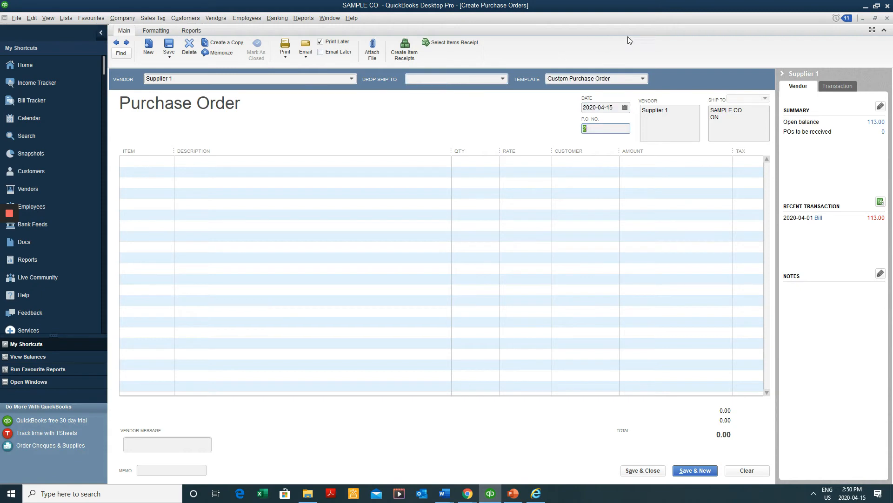
key(Tab)
key(Tab)
click(593, 130)
key(Tab)
key(Tab)
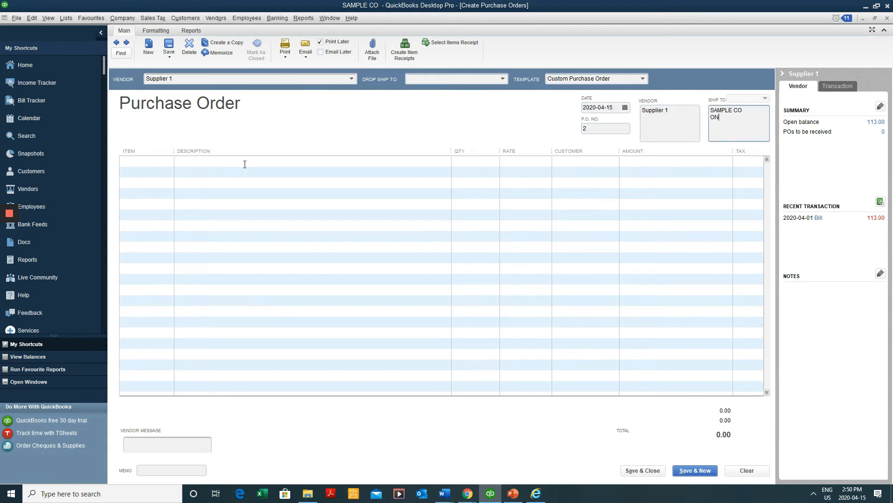
key(Tab)
click(168, 161)
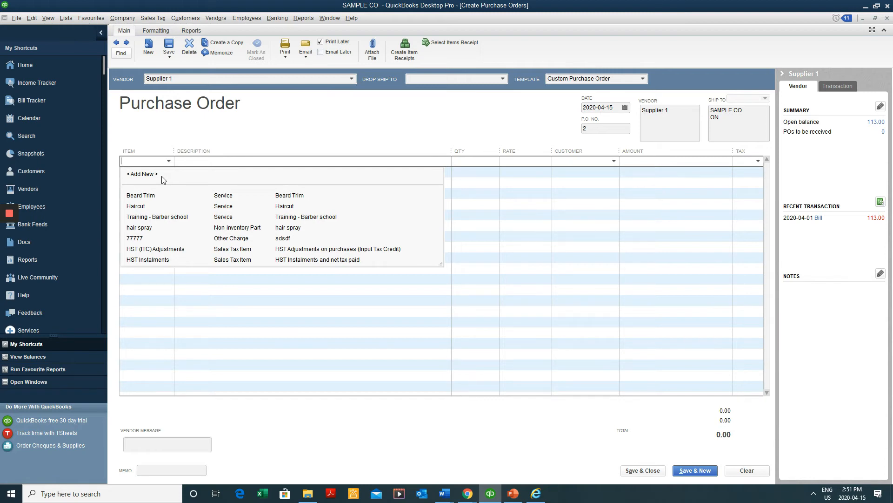
Add a new non-inventory part item named Hair spray
click(163, 177)
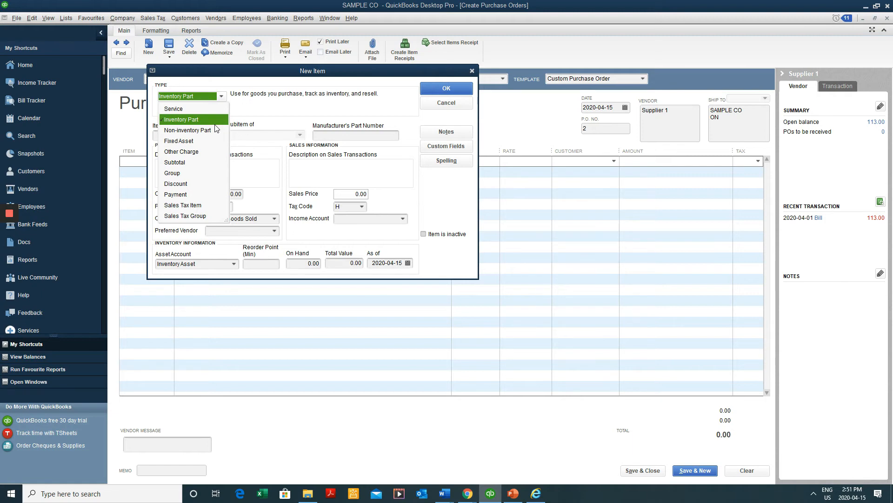
click(204, 130)
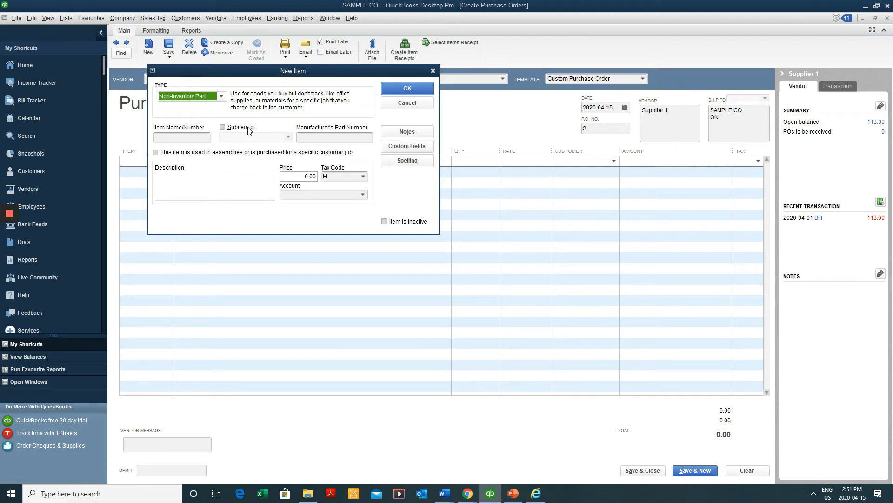
click(175, 141)
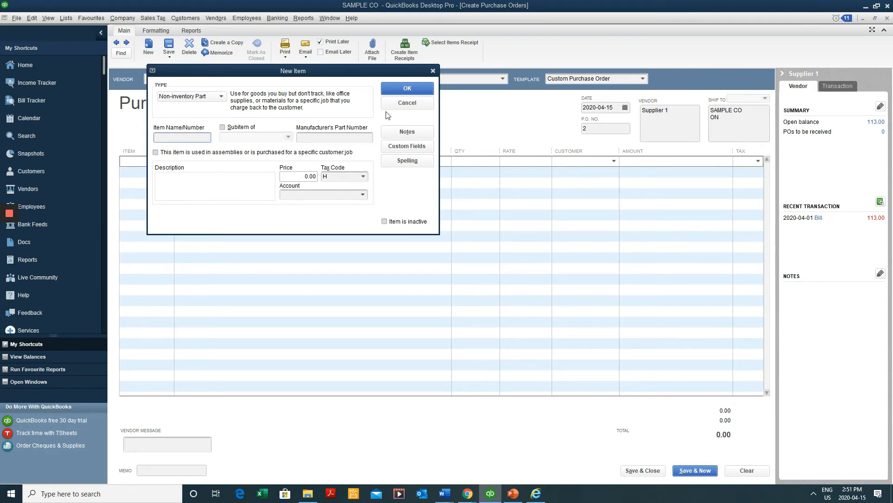
click(194, 210)
click(179, 138)
text(Hair spray)
key(shift+Left)
key(shift+Left)
key(shift+Left)
key(shift+Left)
key(shift+Left)
key(shift+Left)
key(shift+Left)
key(shift+Left)
key(shift+Left)
key(ctrl+c)
key(Tab)
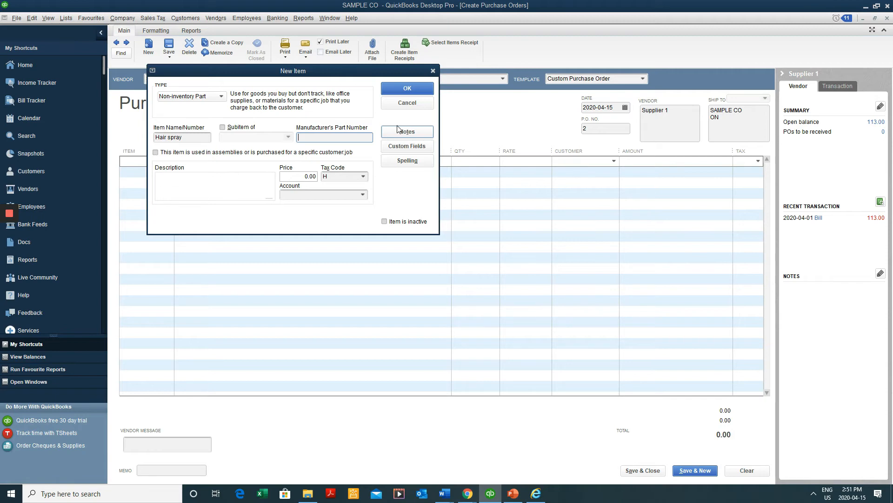
Give it part number B076, description Hair spray, price 1.00, account Salon Supplies, Linens, Laundry
text(B)
key(BackSpace)
text(B076)
key(Tab)
key(Tab)
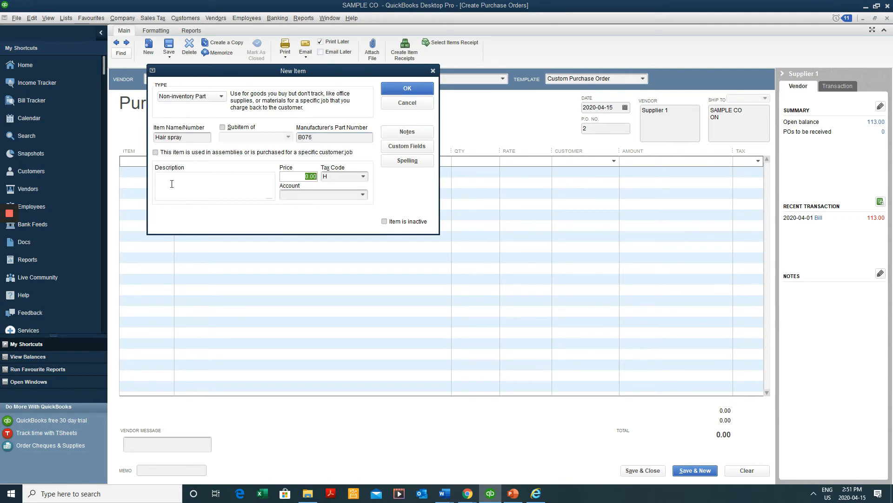
click(223, 184)
key(ctrl+v)
click(286, 175)
text(1)
key(Tab)
click(362, 195)
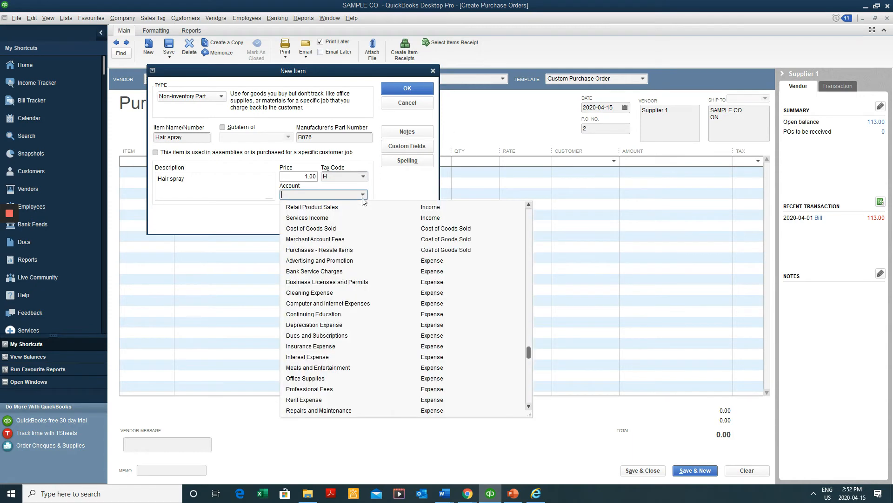
scroll(439, 265, down, 3)
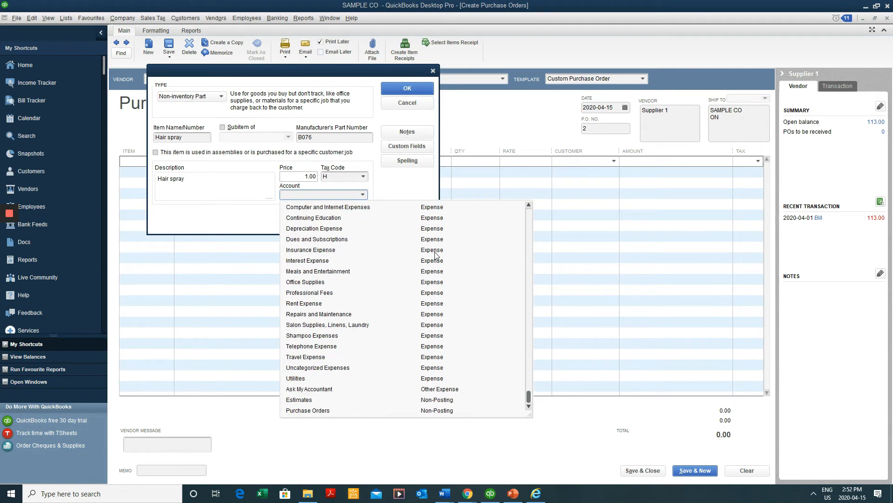
click(457, 332)
click(407, 89)
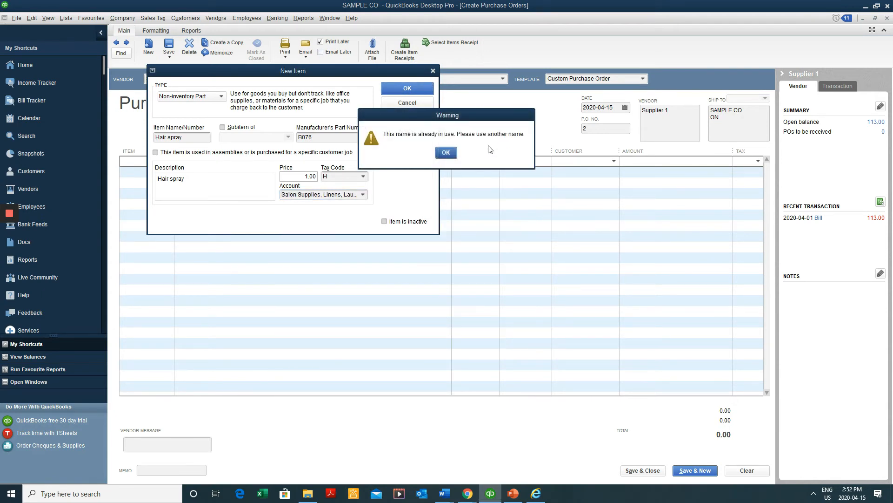
Dismiss the duplicate-name warning and save the item as Combs with description Combs
click(445, 152)
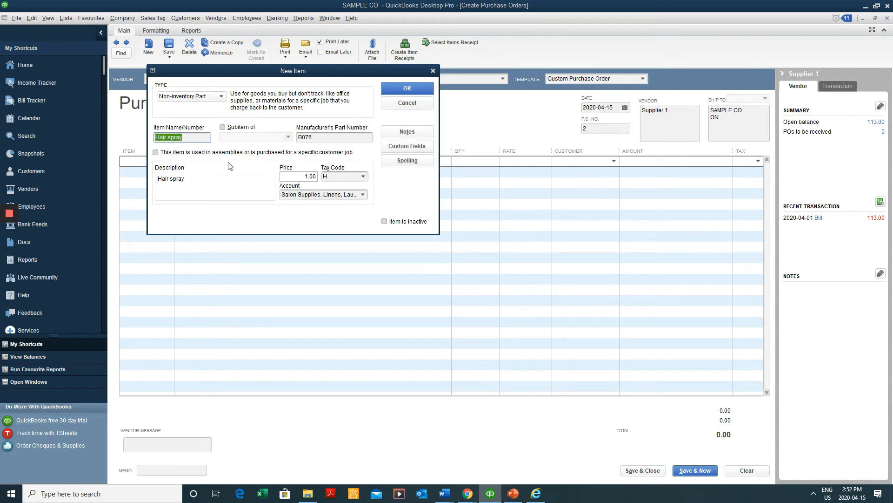
click(205, 137)
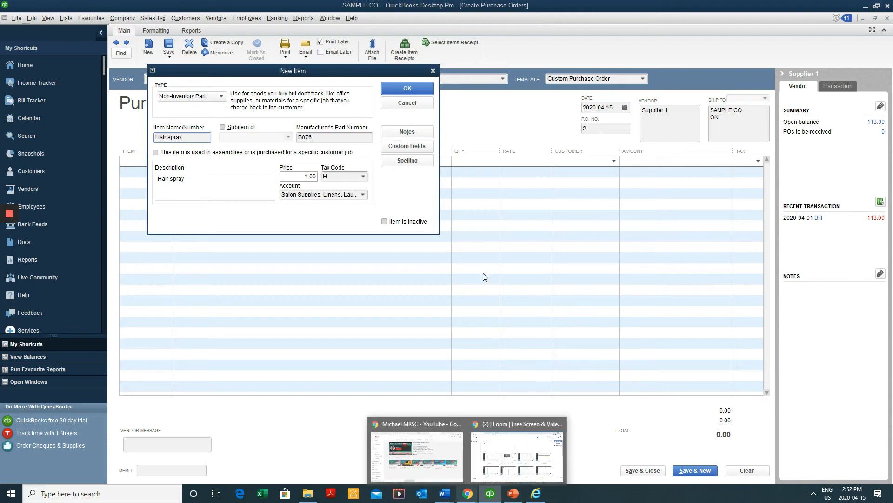
mouse_move(467, 492)
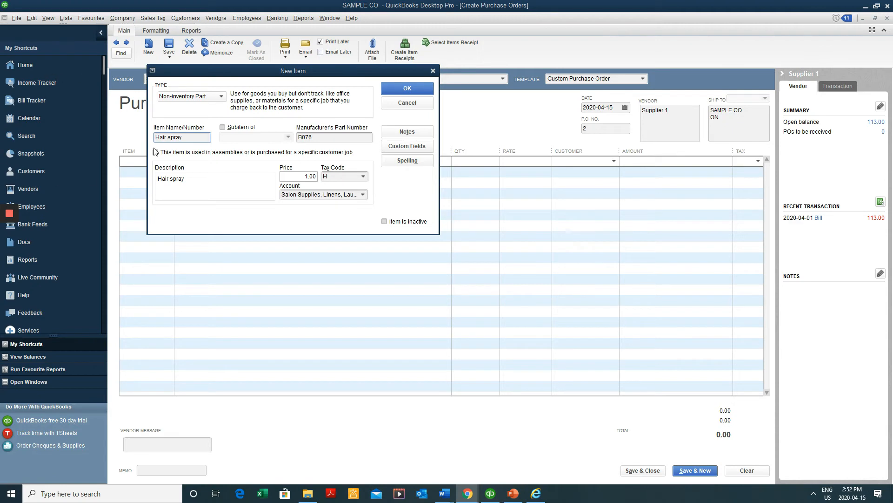
click(200, 139)
text(Combs)
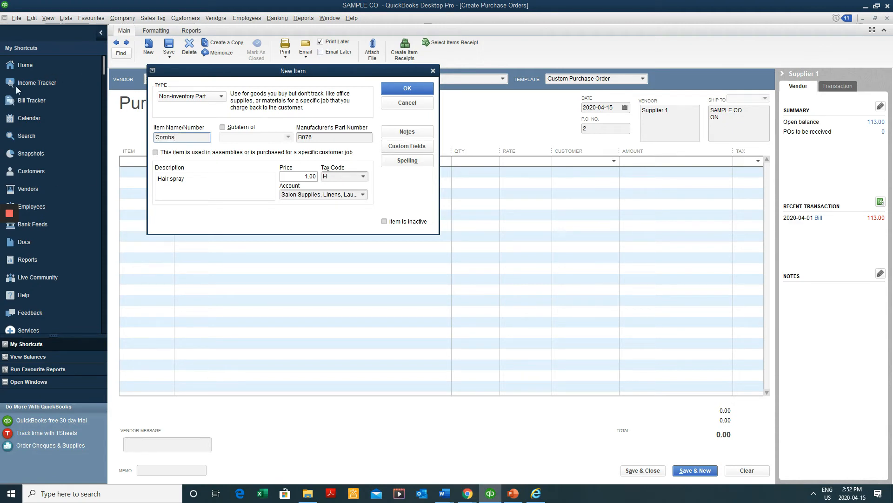
key(Tab)
key(Tab)
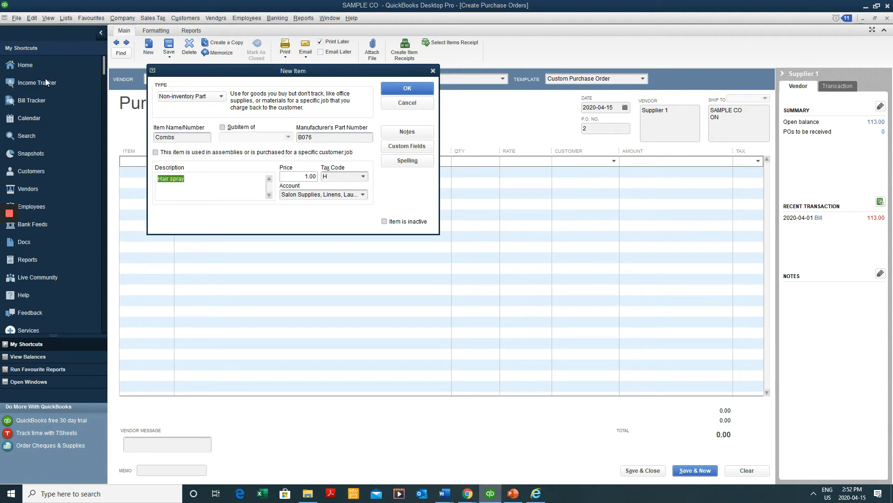
drag(182, 135, 80, 109)
key(ctrl+c)
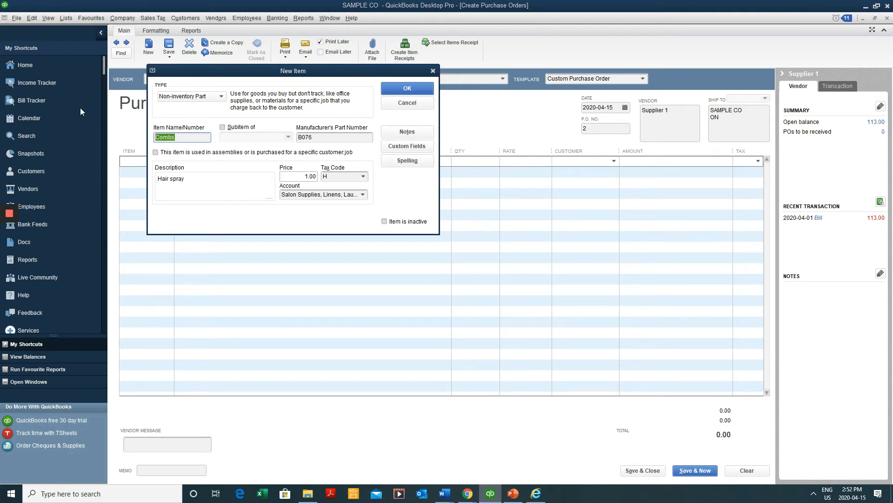
drag(217, 180, 98, 164)
key(ctrl+v)
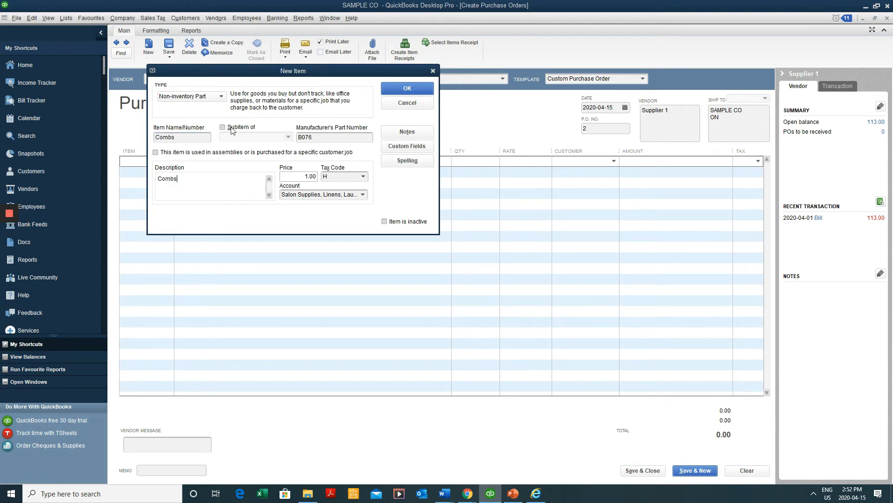
click(407, 88)
Order 20 Combs, totalling 22.60, and save the PO keeping the changed shipping address
key(Tab)
key(Tab)
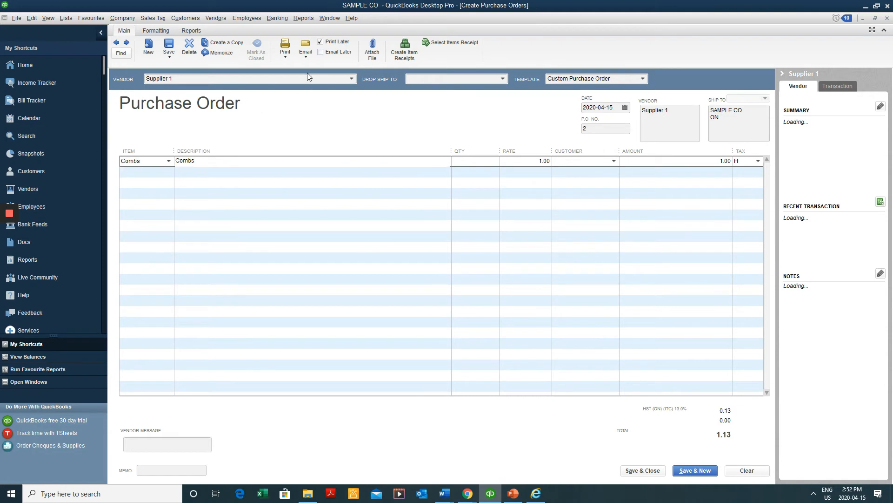
text(20)
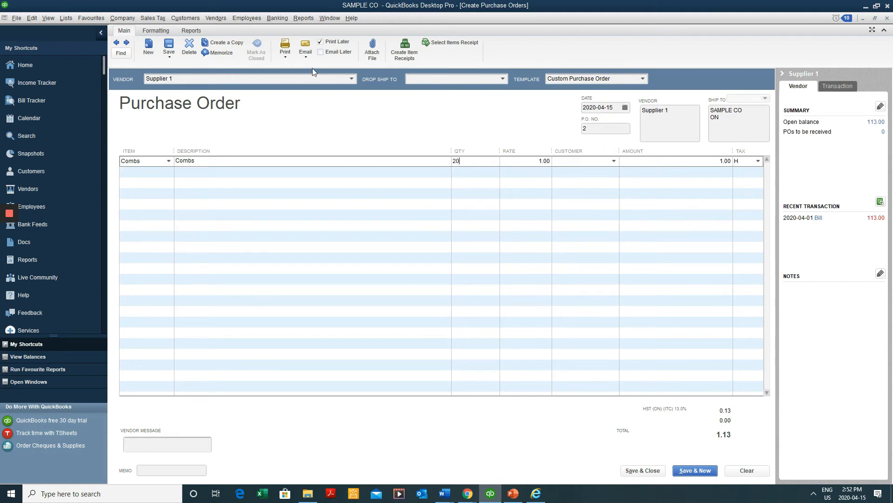
key(Tab)
key(Tab)
key(Tab)
click(646, 470)
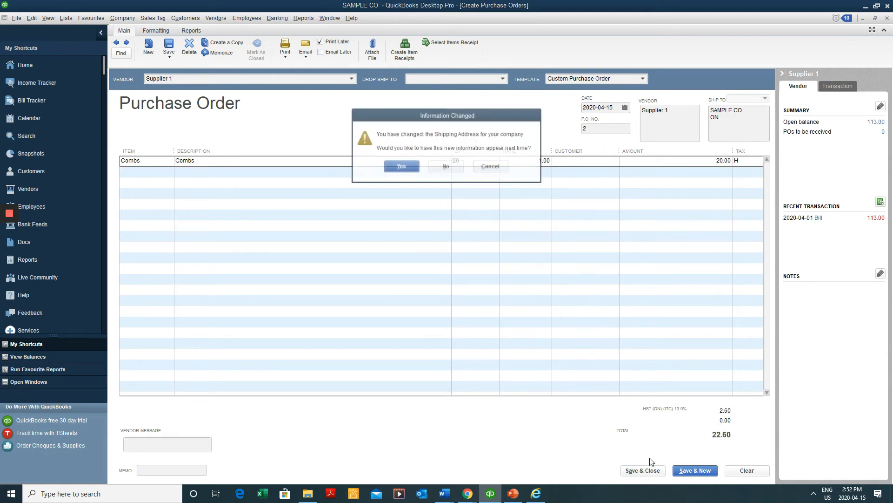
click(409, 167)
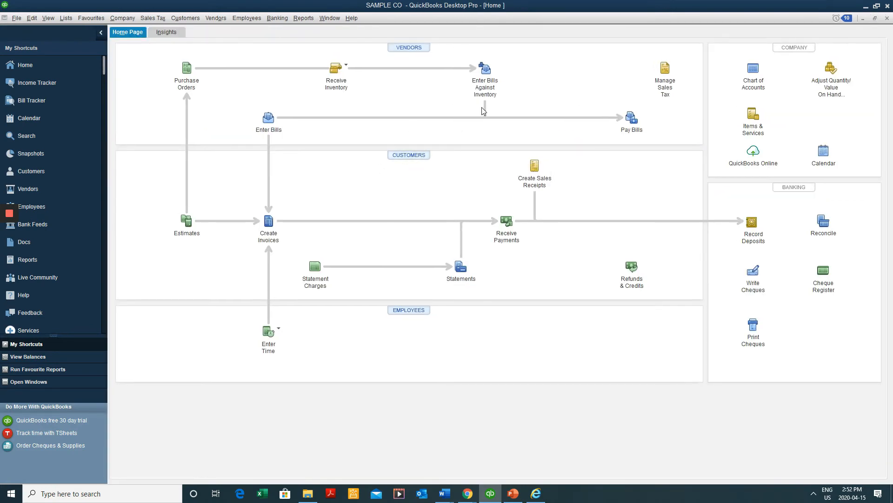
Return to QuickBooks and open a blank Enter Bills form from the Home page
key(alt+Tab)
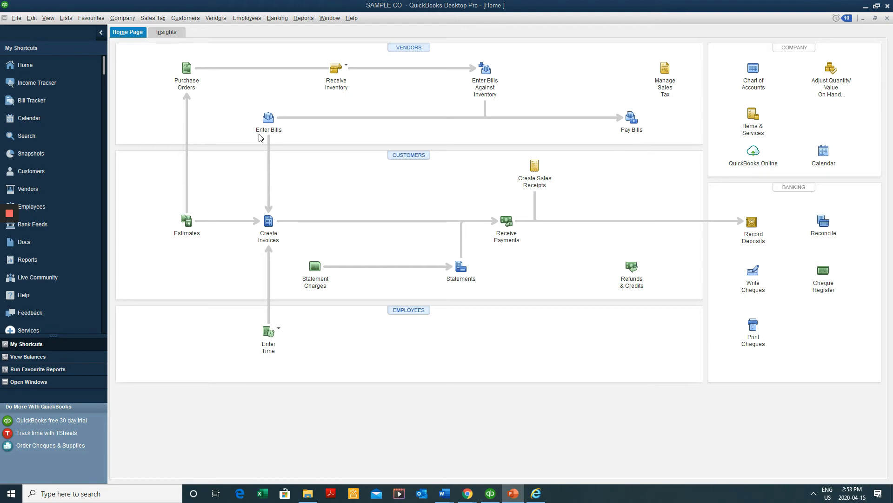
click(268, 122)
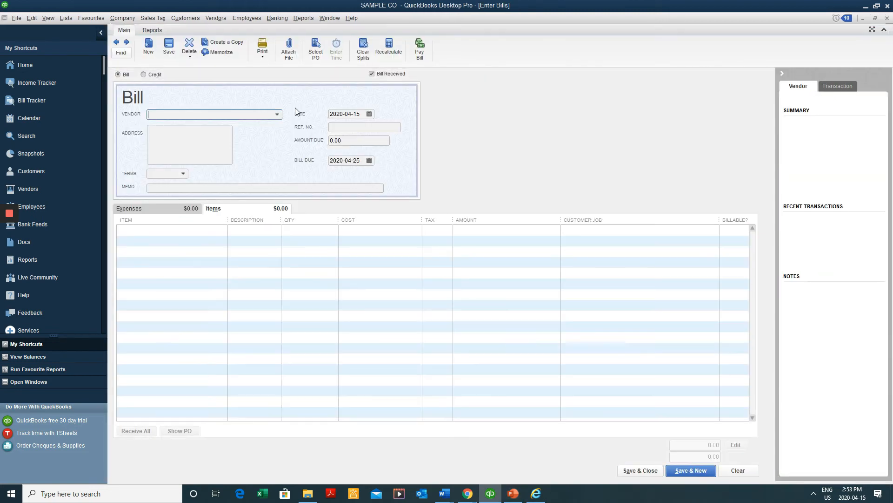
Enter Supplier 1's bill against purchase order 2 with Ref. No. 888 and save it
click(278, 115)
click(207, 180)
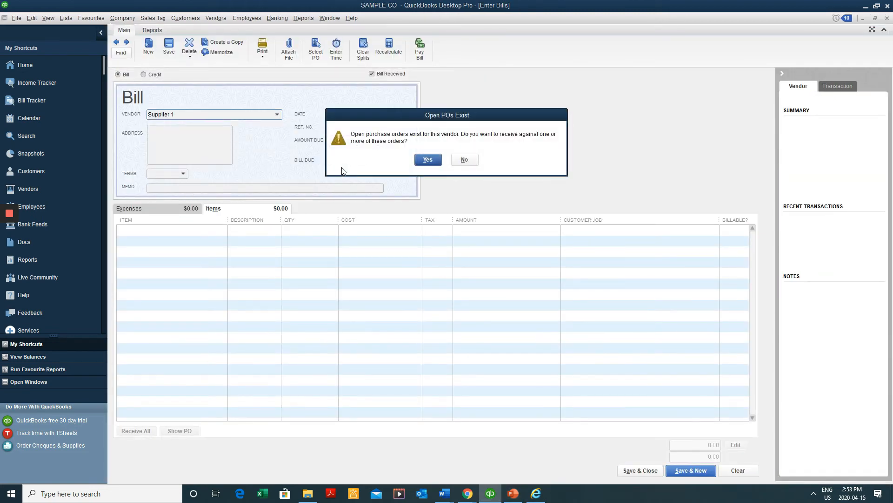
drag(454, 135, 580, 125)
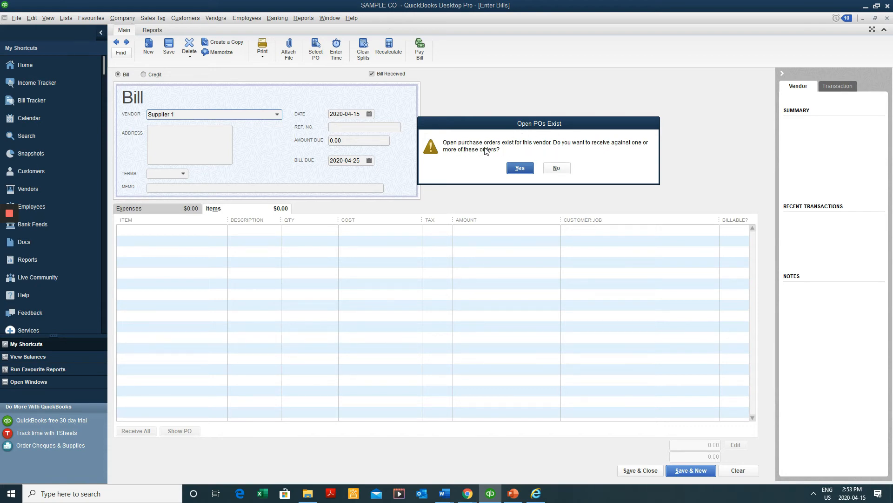
click(520, 169)
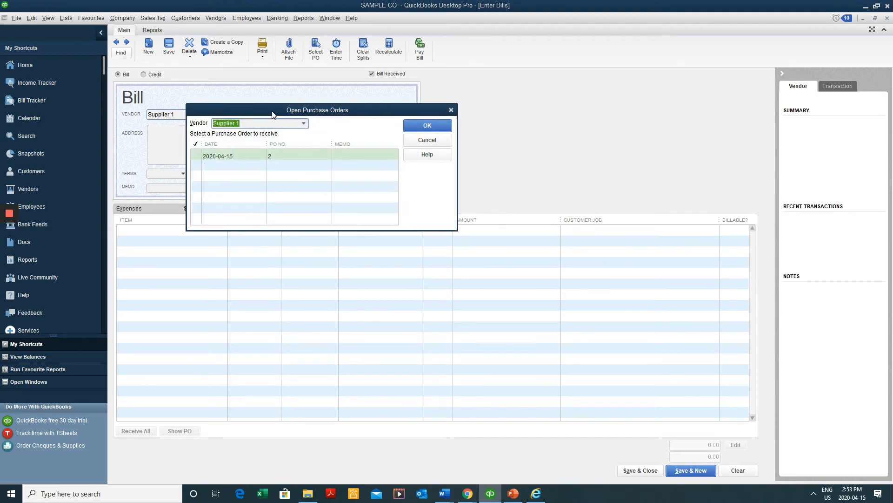
click(197, 156)
click(435, 122)
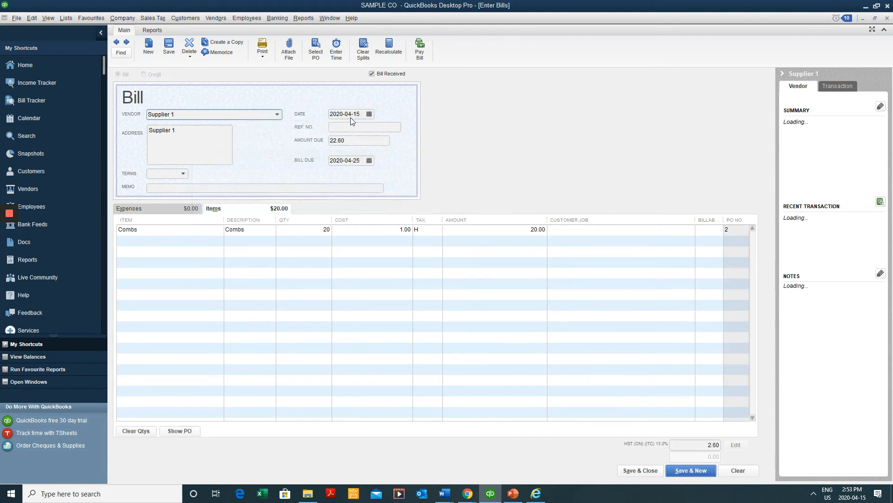
click(349, 116)
click(350, 127)
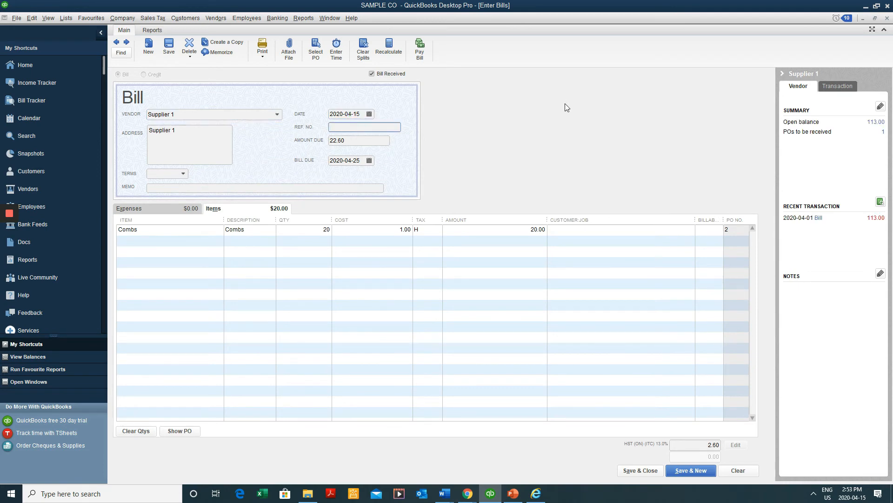
text(888)
key(Tab)
key(Tab)
key(Tab)
key(Tab)
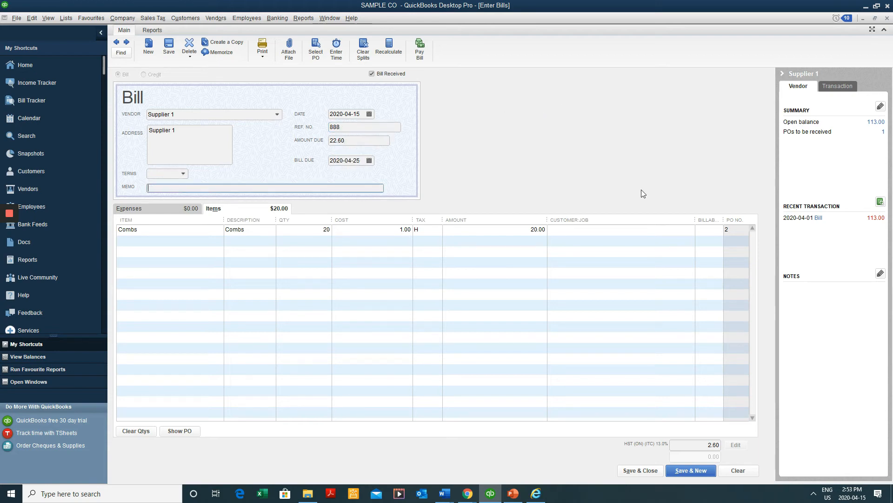
click(639, 470)
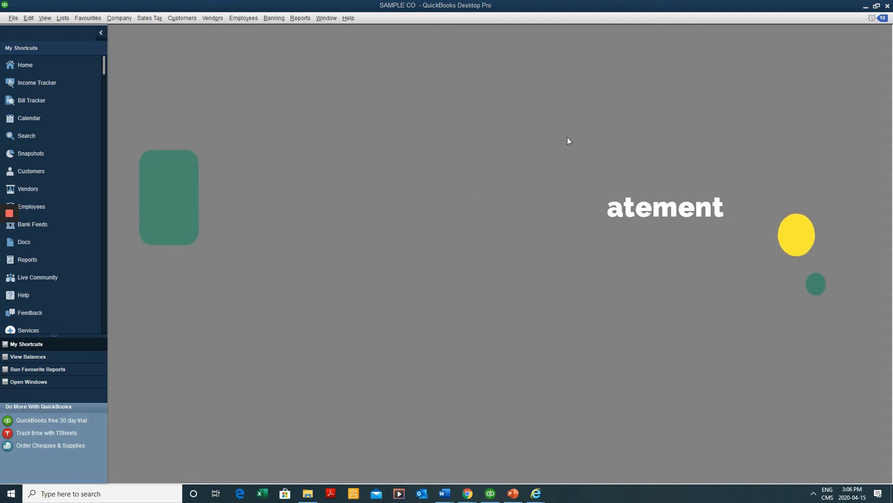
Open the standard Profit & Loss report for SAMPLE CO
click(299, 17)
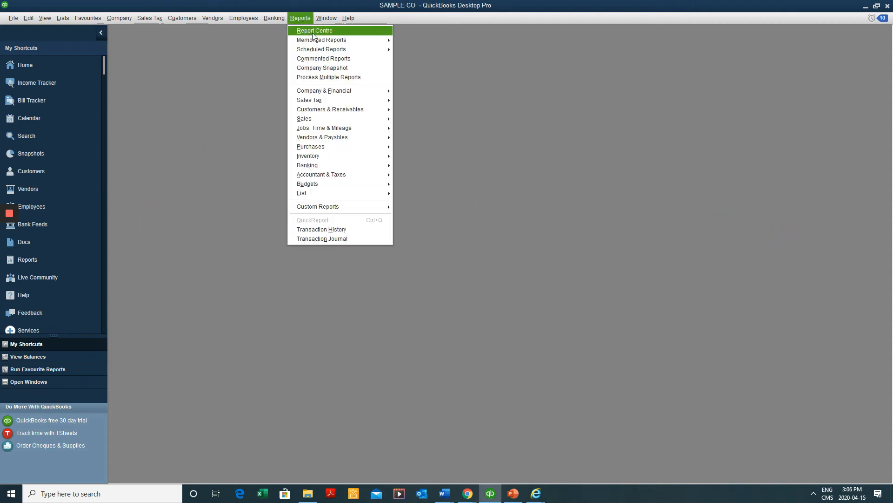
mouse_move(355, 95)
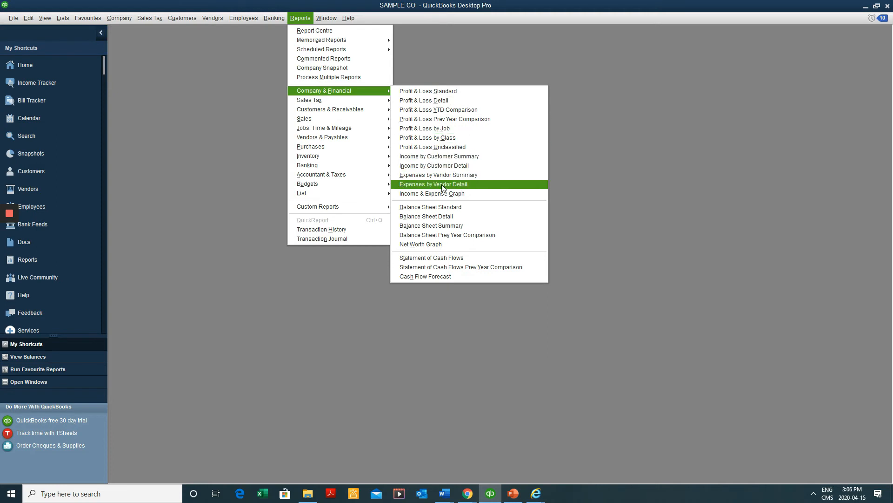
click(443, 209)
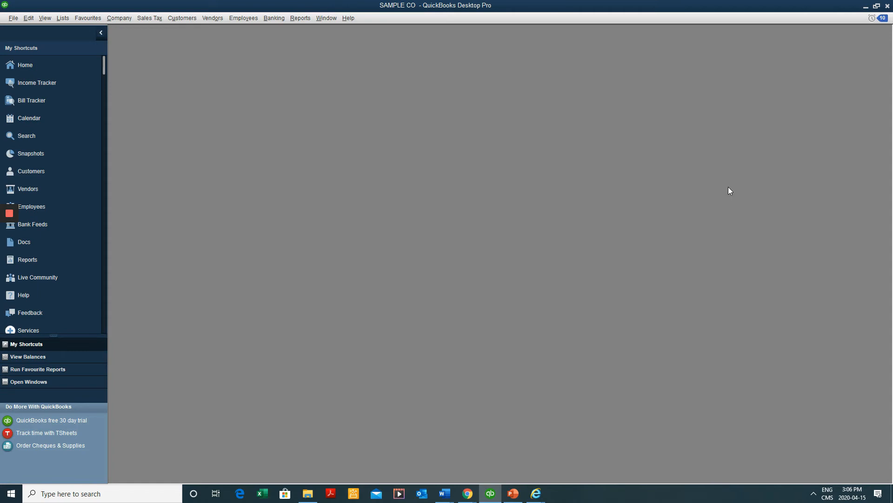
key(alt+r)
key(p)
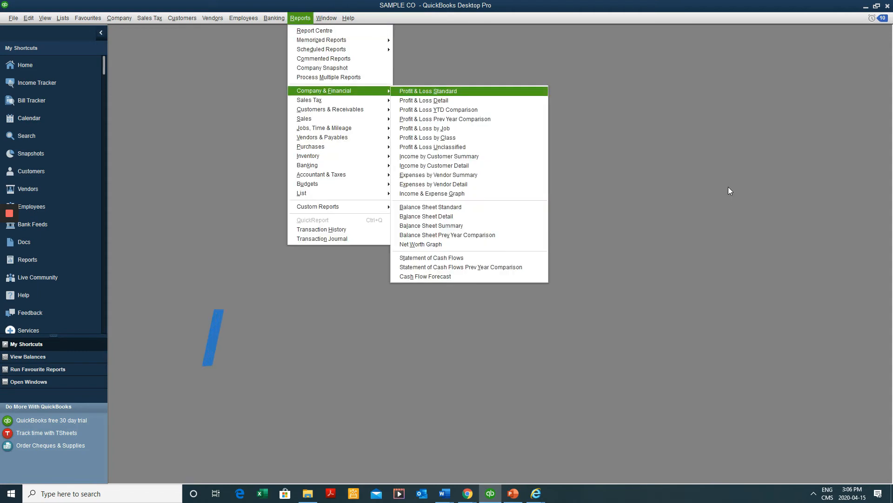
key(Return)
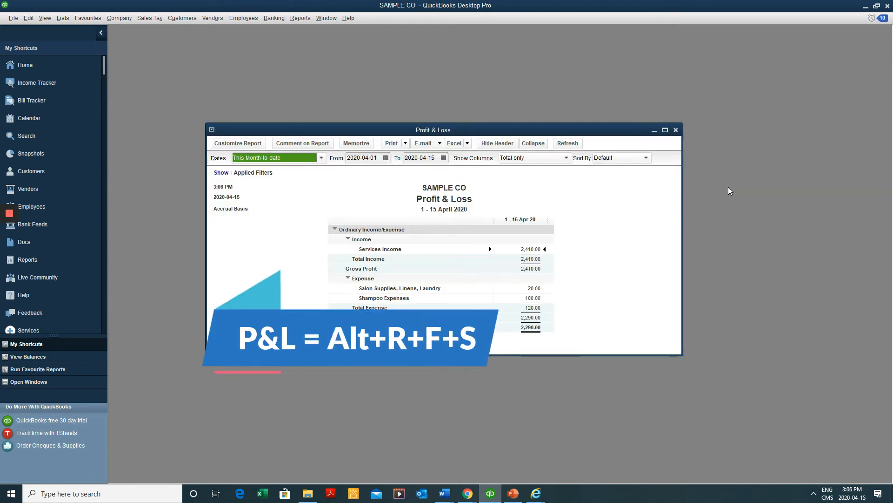
Open the standard Balance Sheet report as well
key(alt+r)
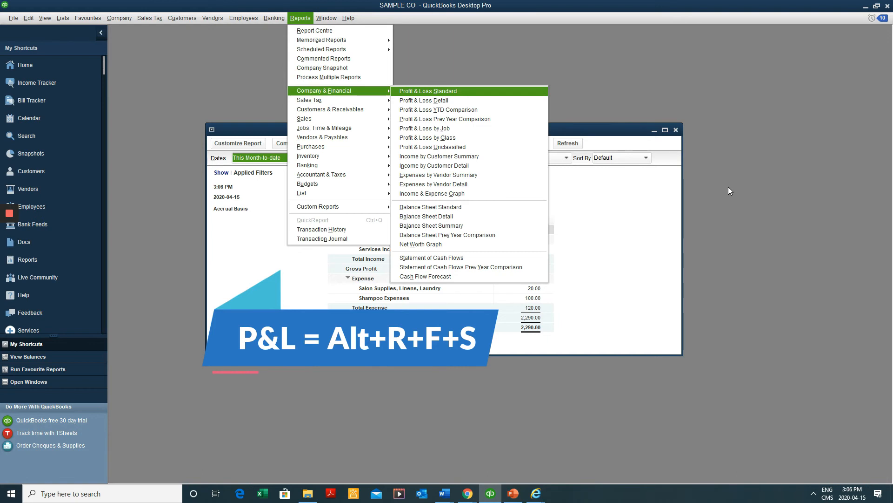
key(b)
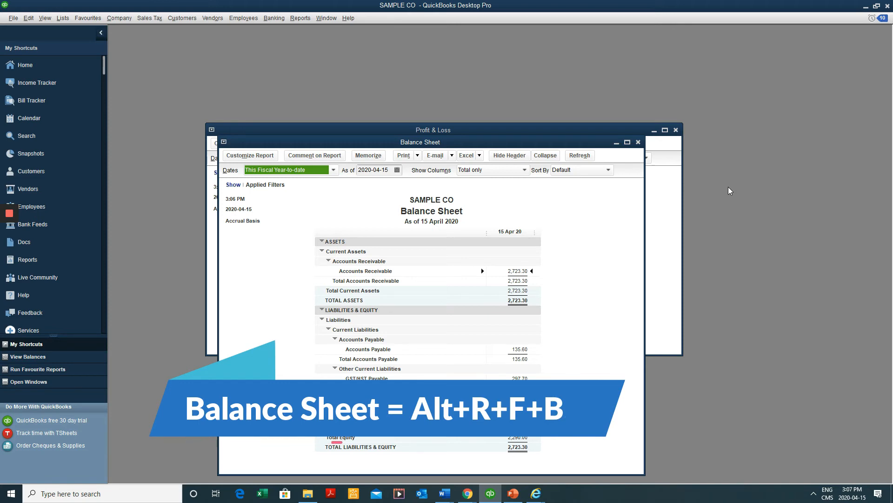
key(alt+w)
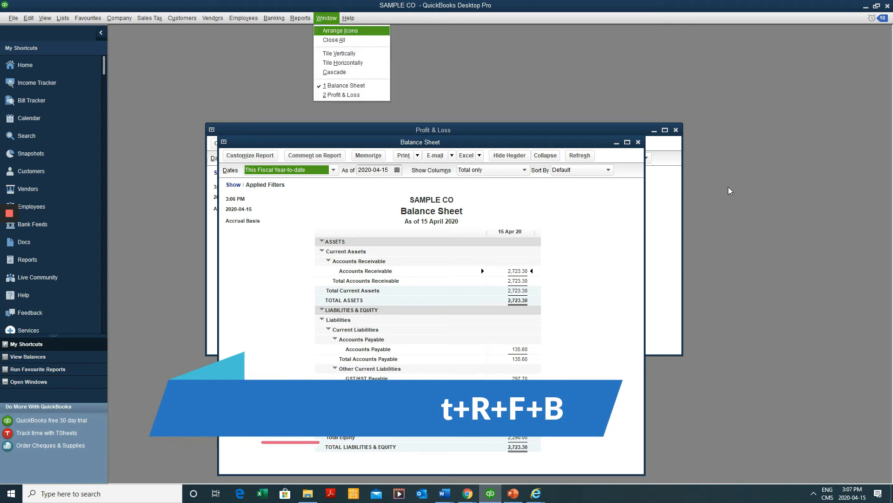
Tile the two reports side by side and date the Balance Sheet as of 30 April 2020
key(v)
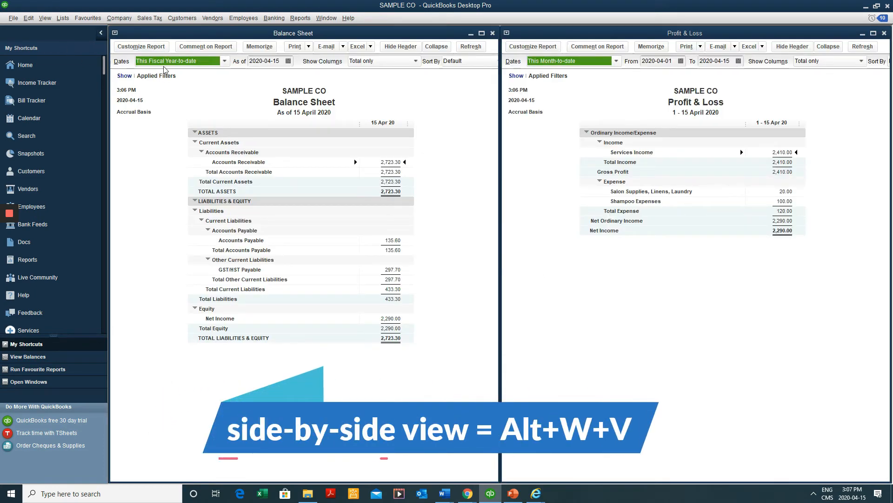
click(224, 61)
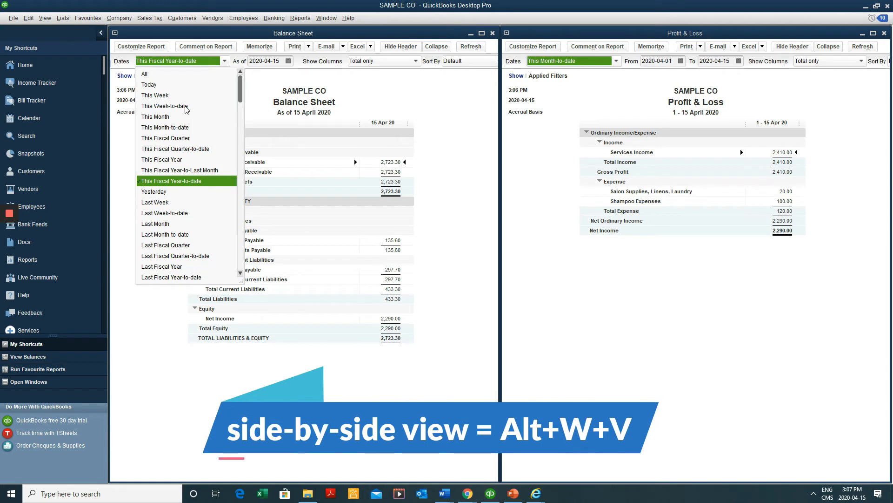
scroll(186, 171, down, 1)
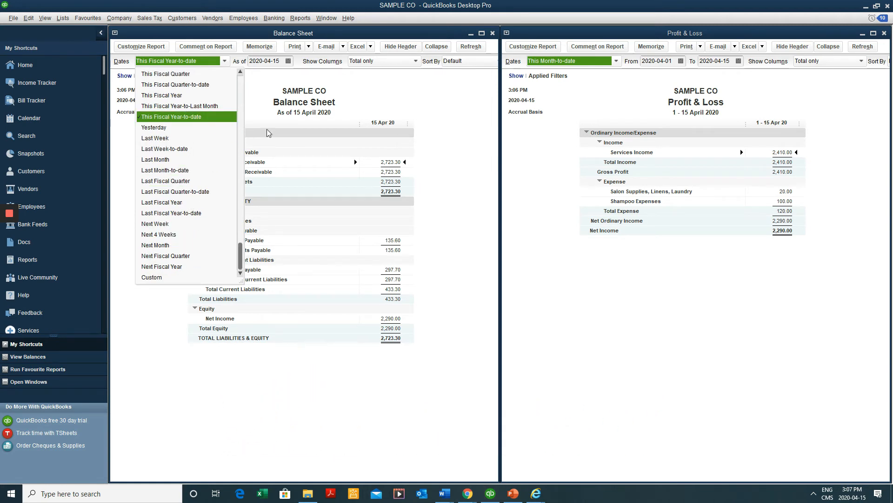
click(280, 95)
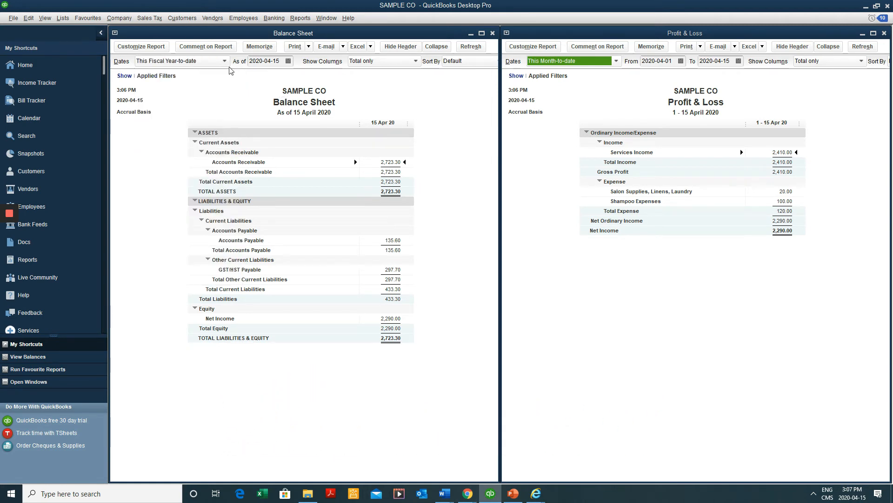
click(288, 61)
click(302, 147)
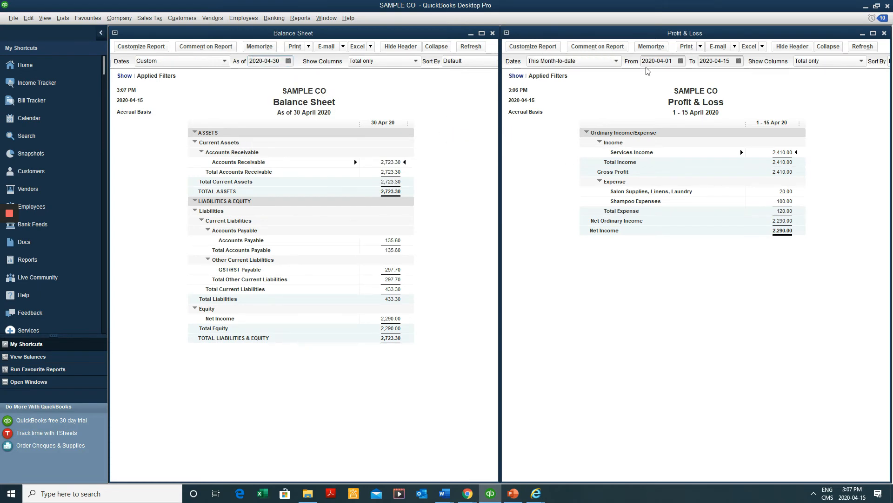
Set the Profit & Loss report to This Fiscal Year, January–December 2020
click(587, 62)
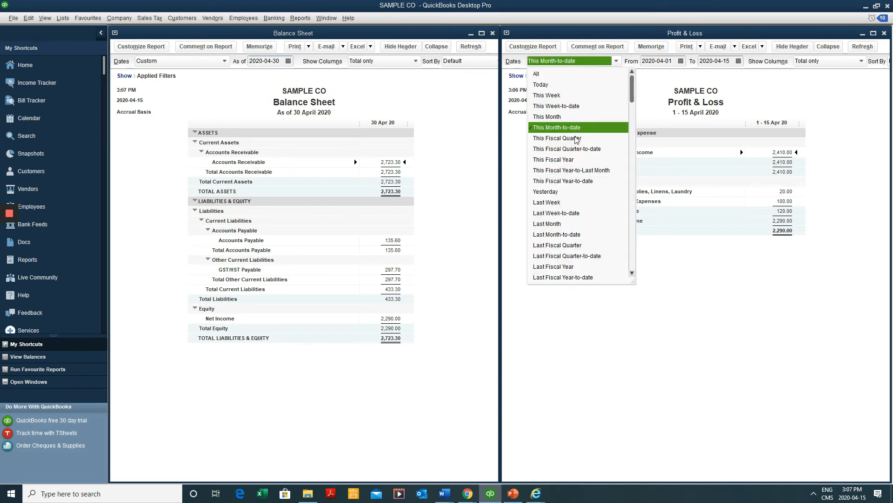
click(574, 160)
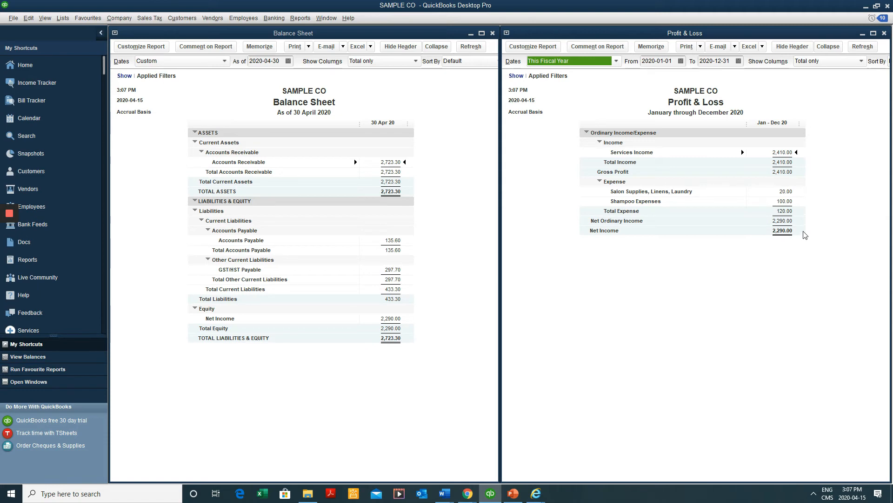
click(785, 152)
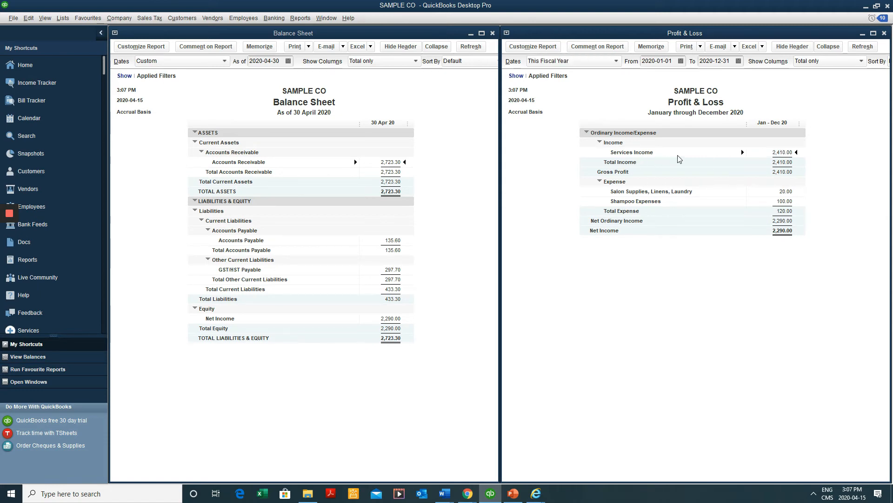
double_click(787, 152)
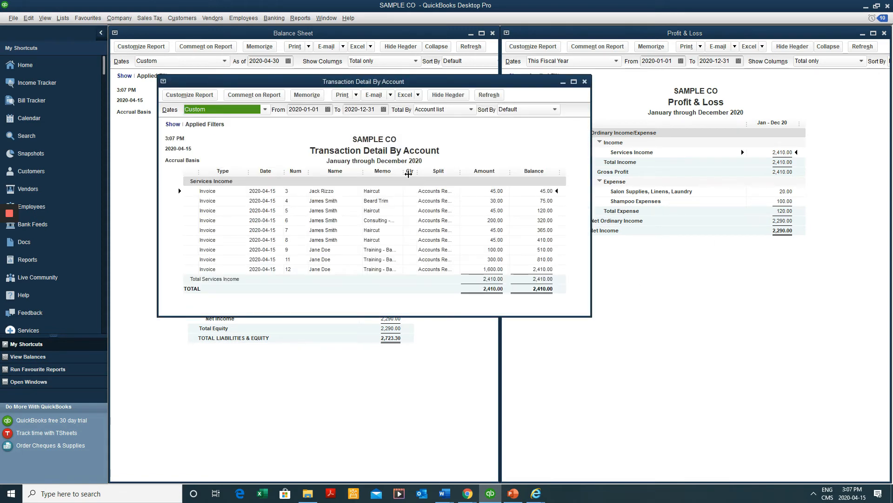
drag(405, 171, 431, 171)
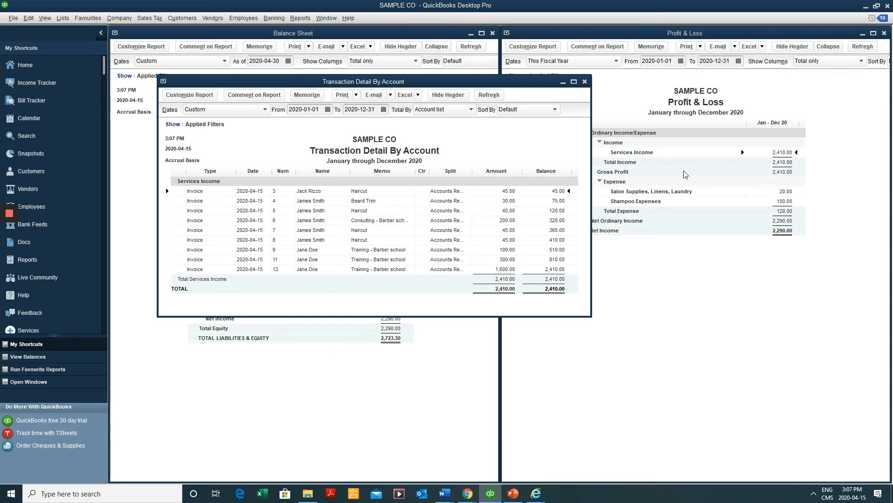
click(585, 83)
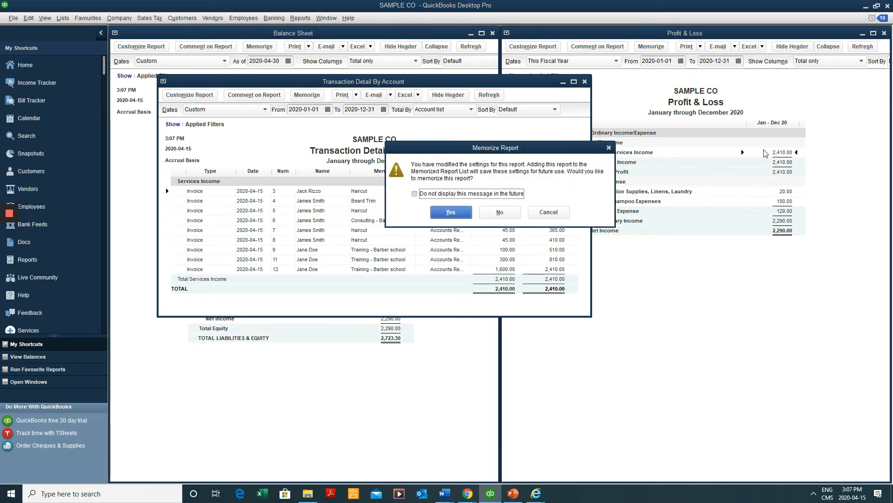
click(460, 213)
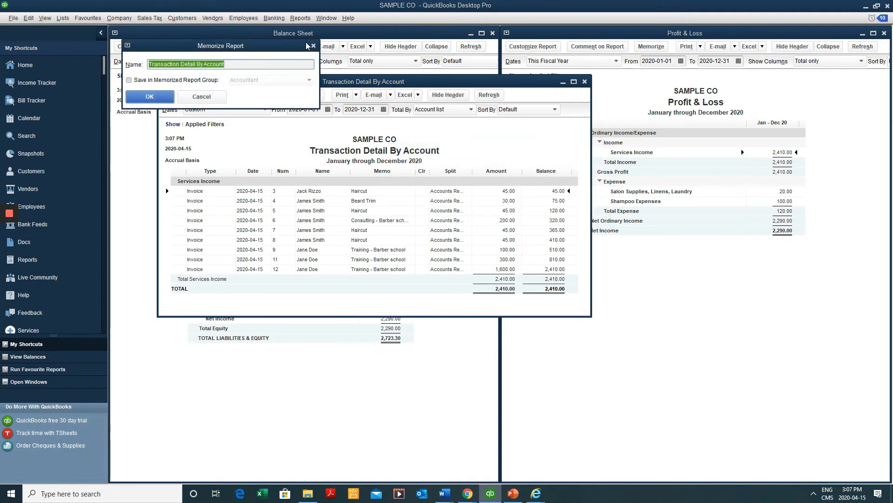
click(211, 97)
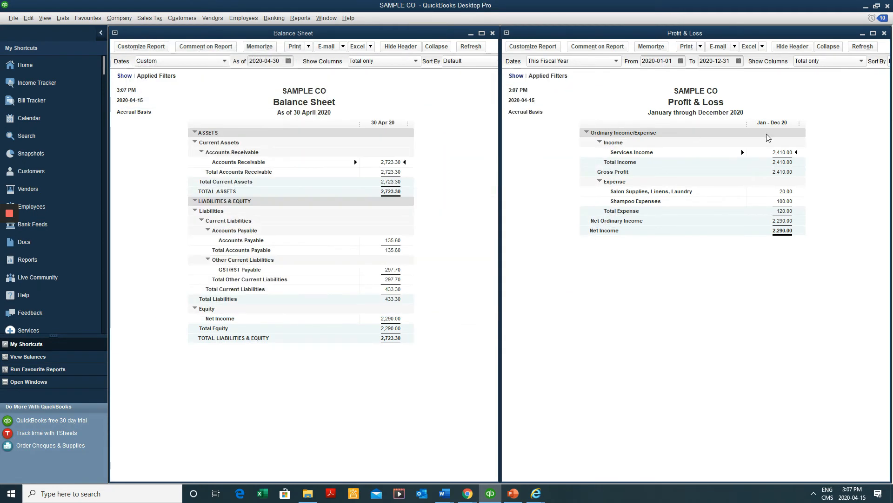
double_click(782, 152)
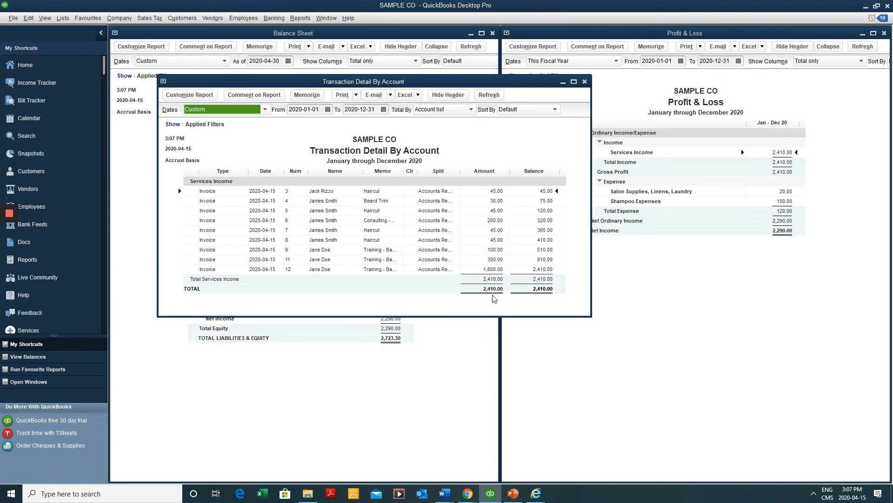
click(585, 82)
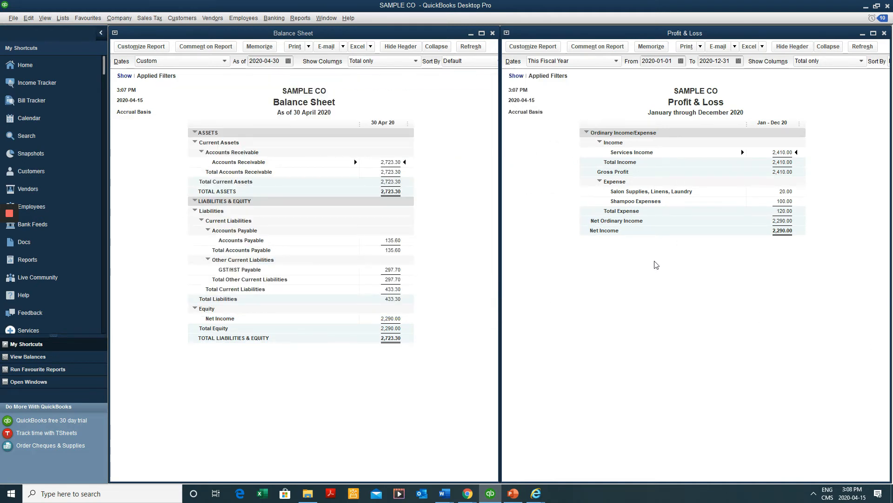
Open the Trial Balance report, as of 31 March 2020, using Alt+R, A, B and the Reports menu
click(431, 241)
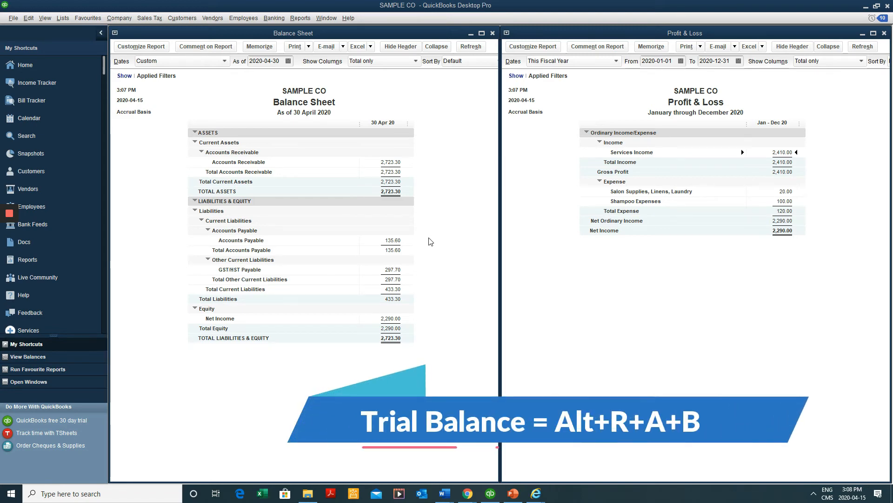
key(alt+r)
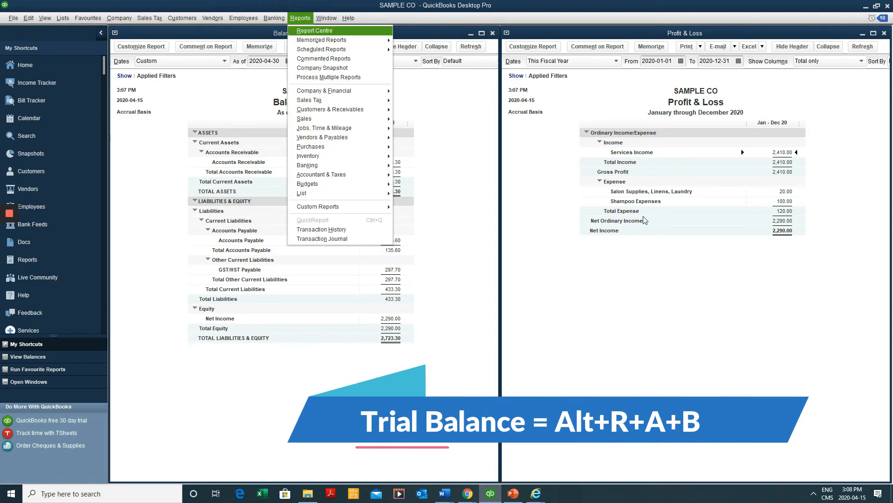
key(a)
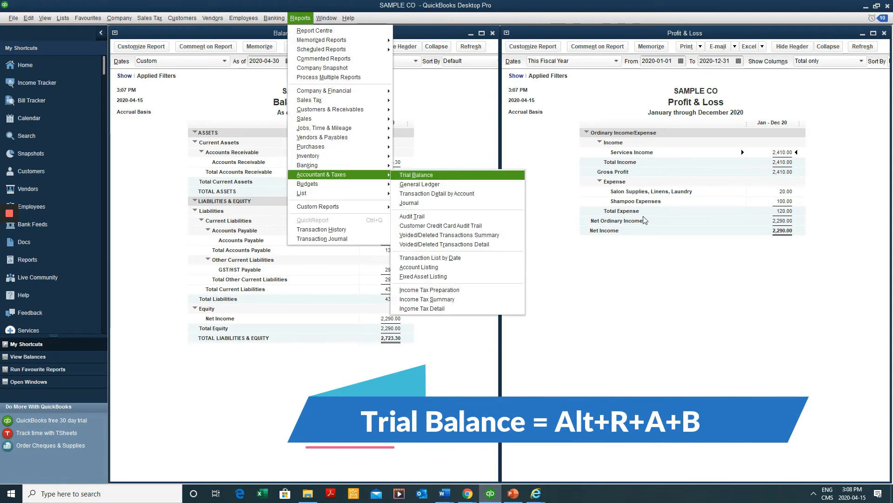
key(b)
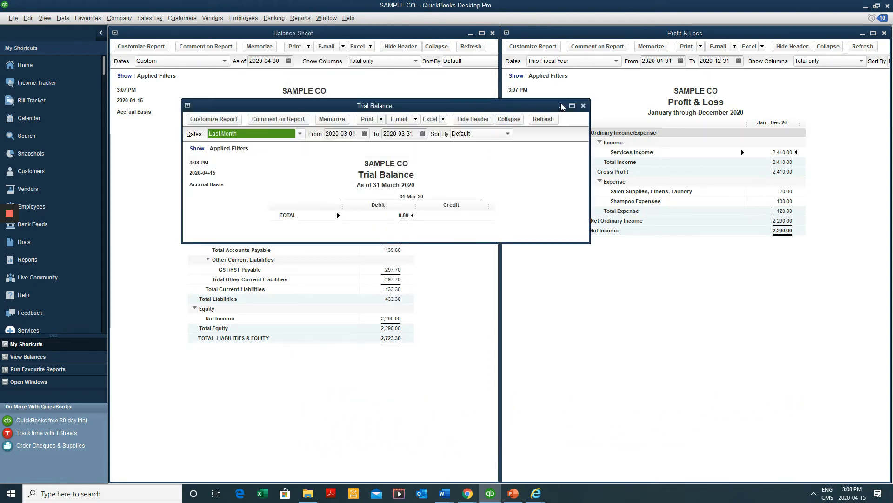
click(293, 19)
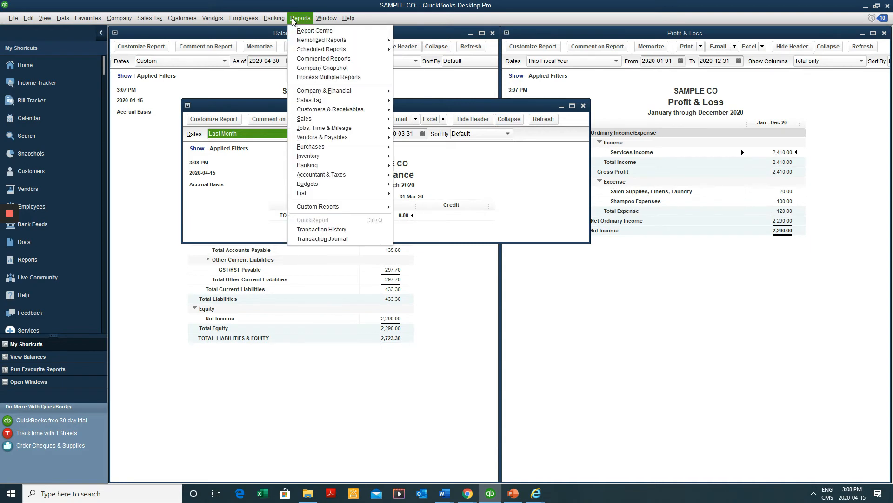
mouse_move(325, 158)
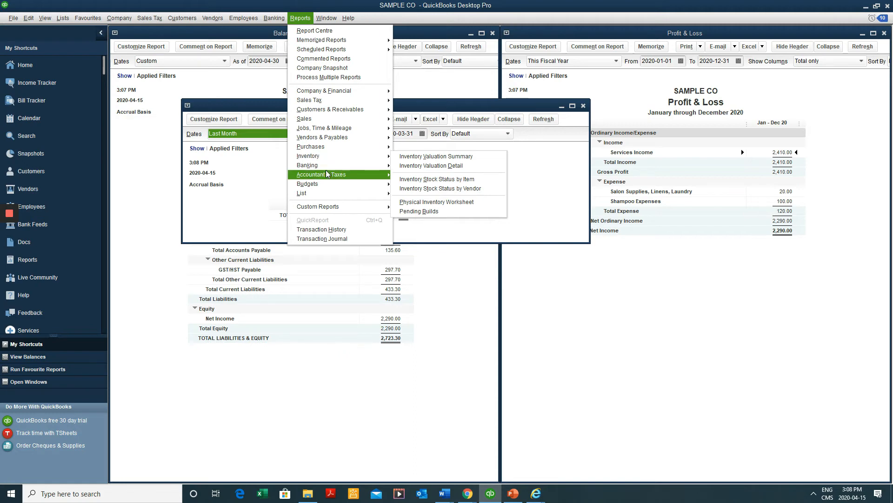
mouse_move(328, 174)
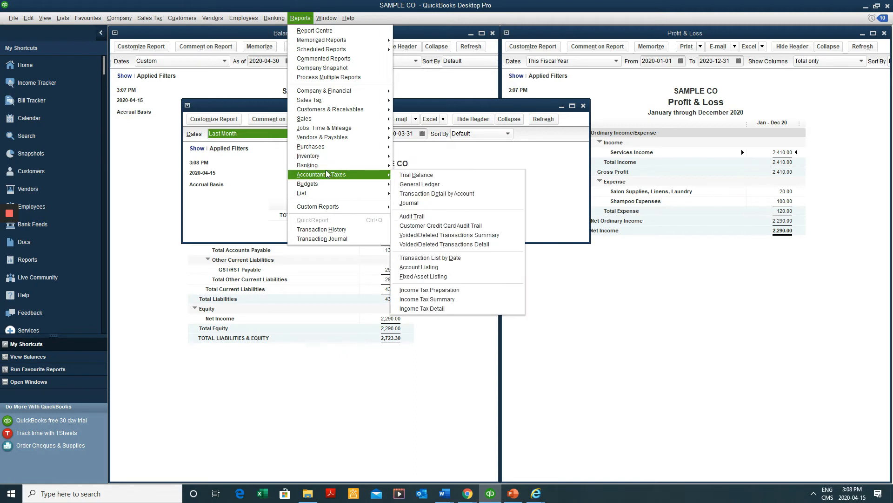
click(418, 178)
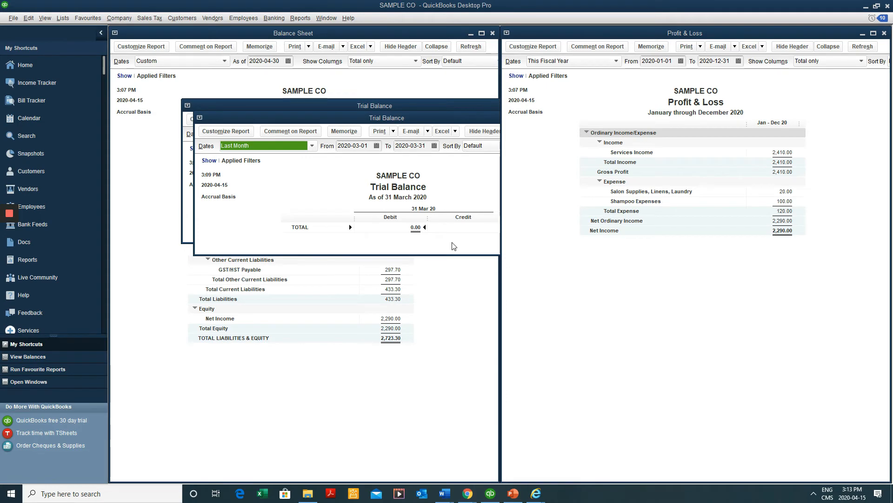
In the Customer Centre, select the customer owing 50.85 and show only their invoices
click(56, 171)
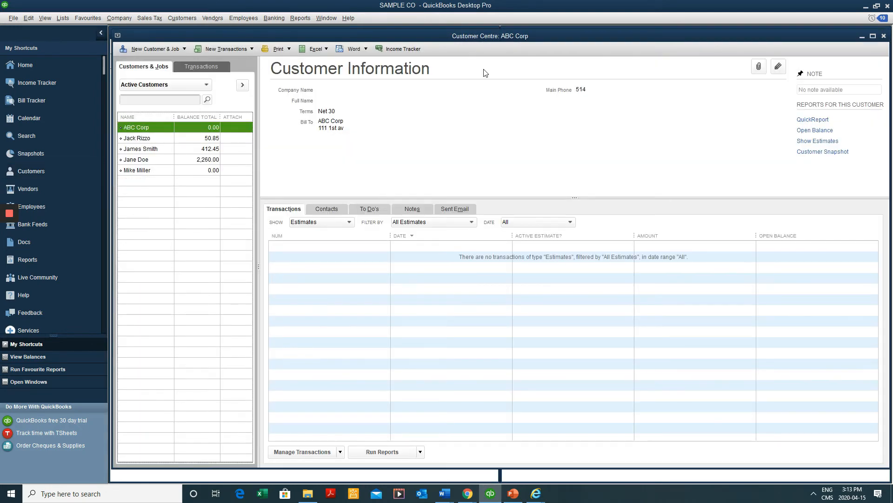
click(210, 138)
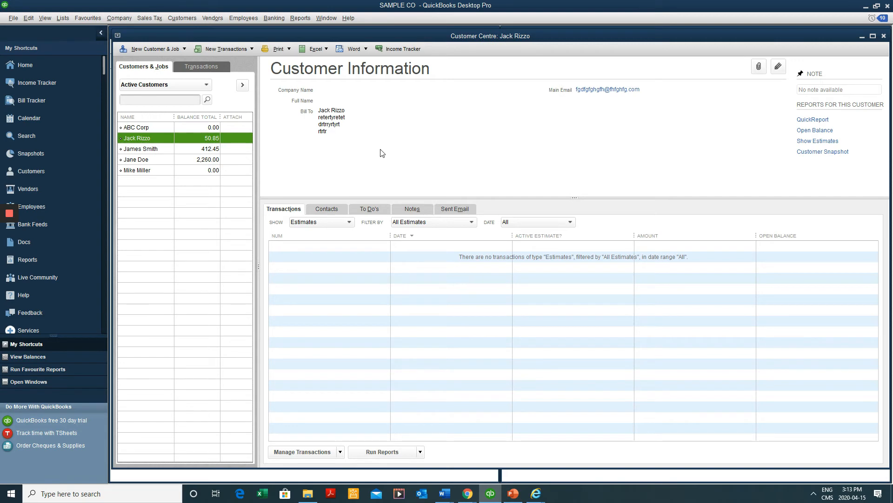
click(200, 149)
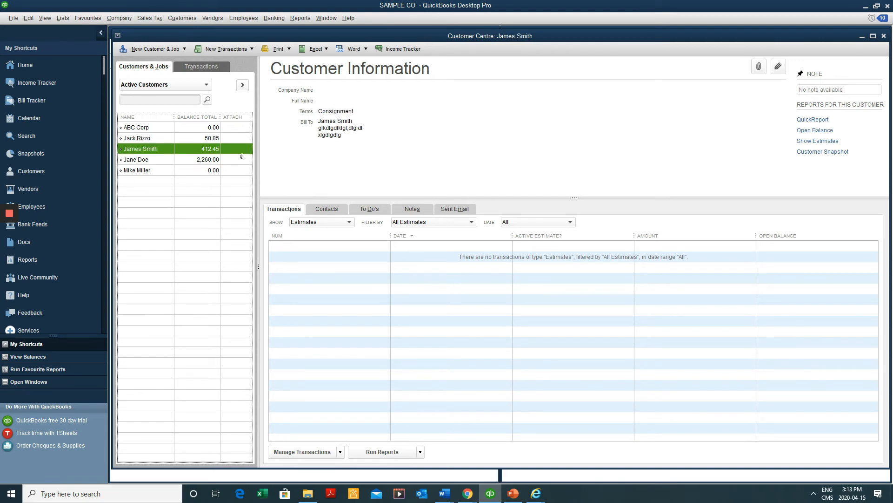
click(314, 222)
click(216, 142)
click(216, 141)
click(321, 223)
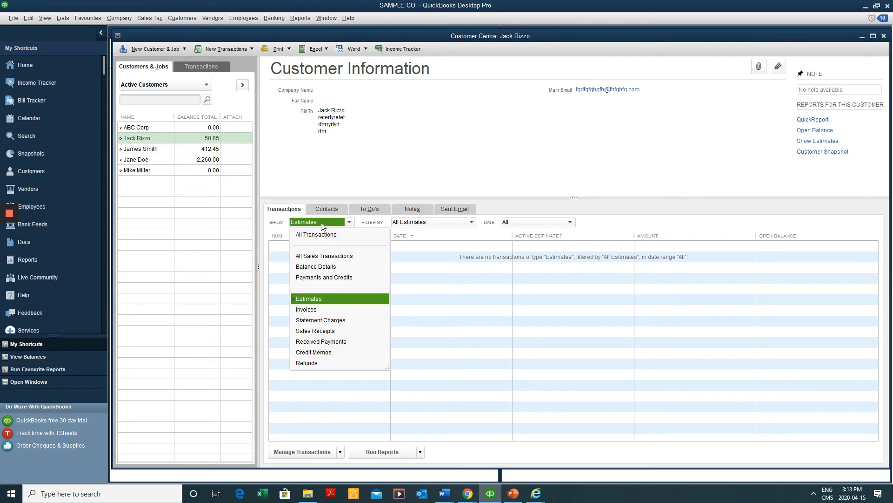
click(306, 309)
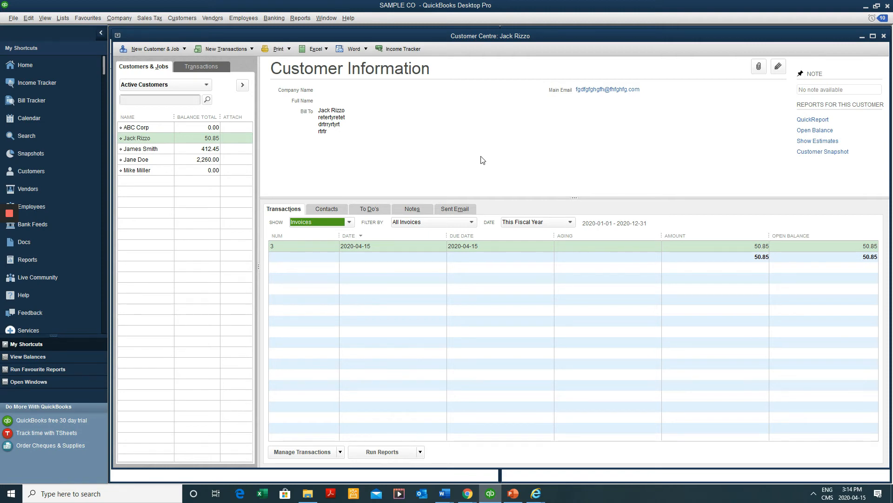
Open invoice 3 from the customer's transactions to review it
double_click(433, 251)
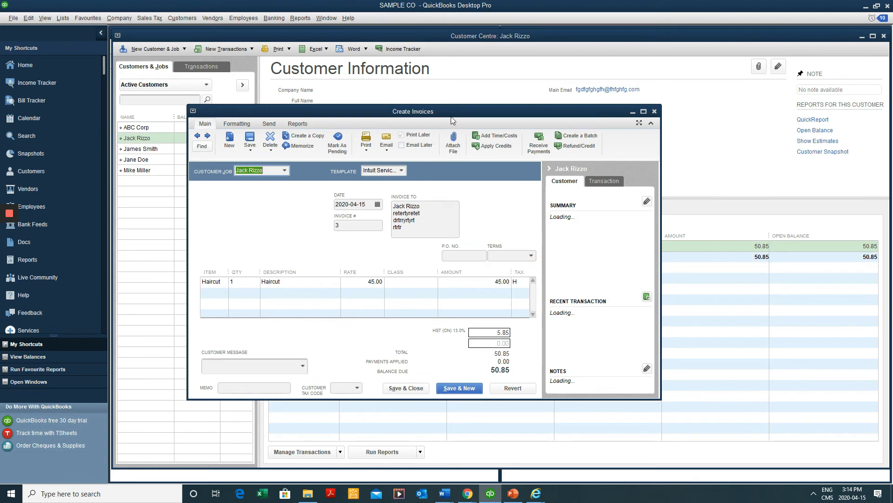
double_click(459, 112)
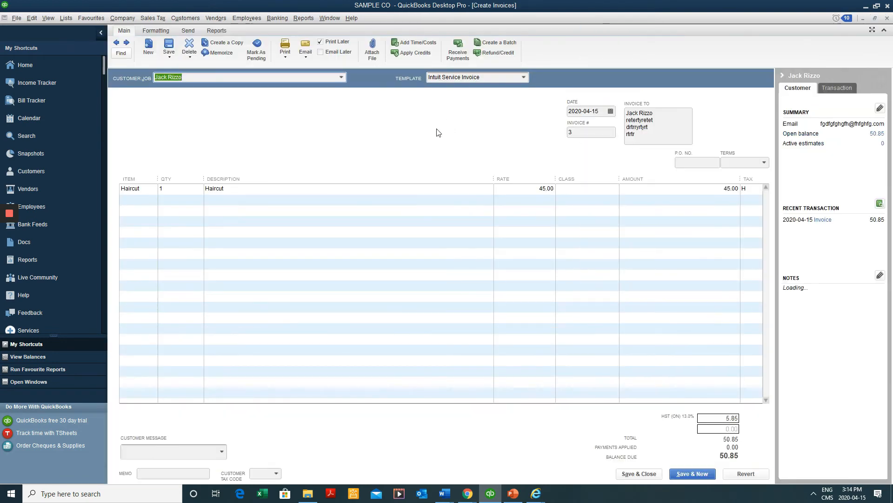
key(Escape)
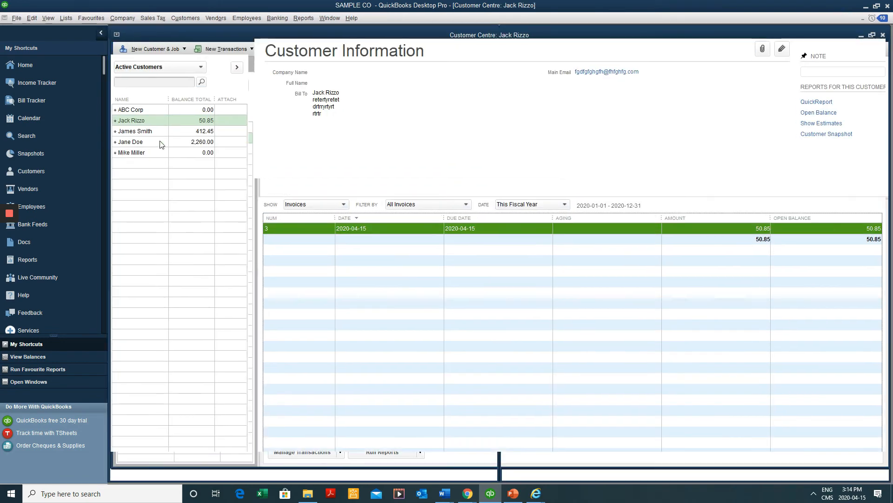
double_click(362, 228)
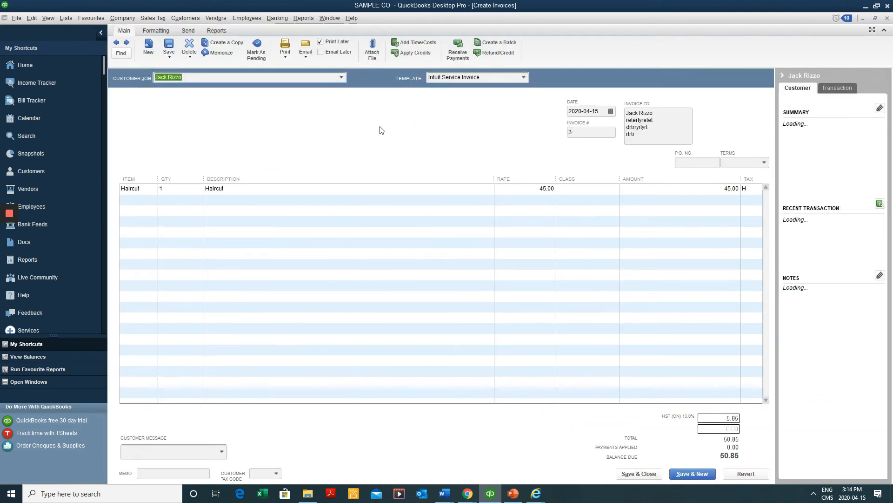
Record a cheque payment, number 85, dated 2020-04-20 against invoice 3, and save it
click(458, 54)
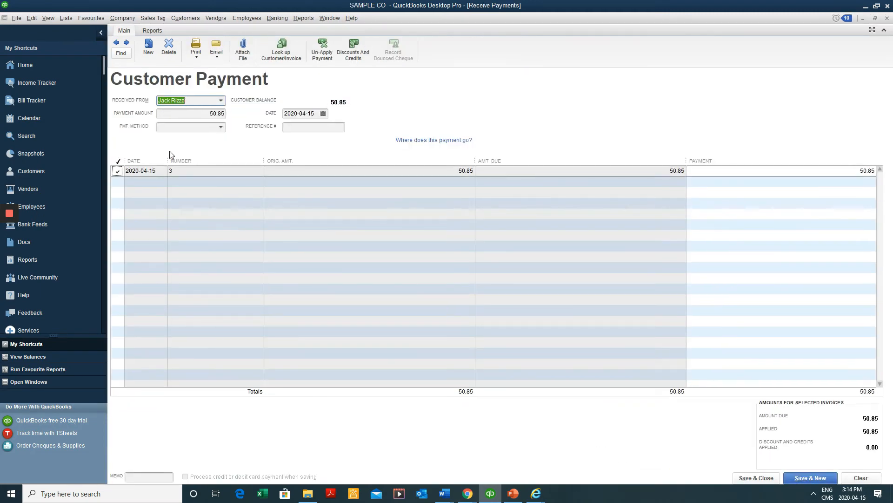
key(Tab)
key(Tab)
key(shift+Tab)
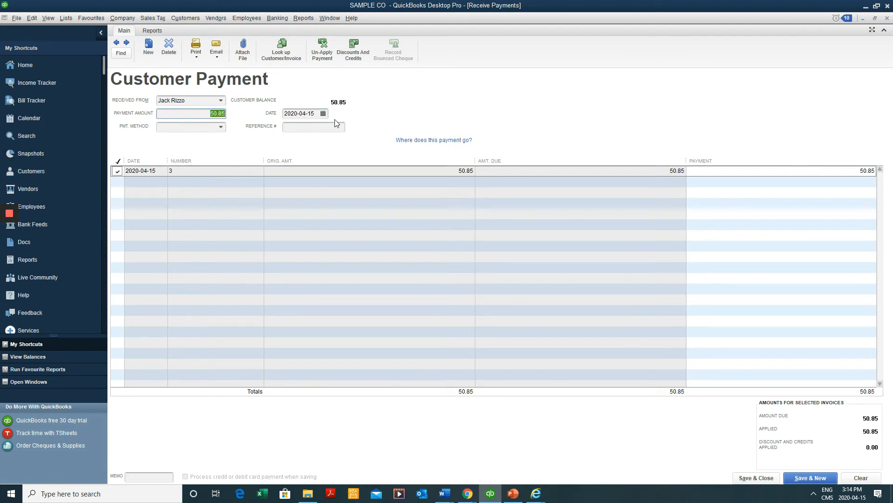
key(Tab)
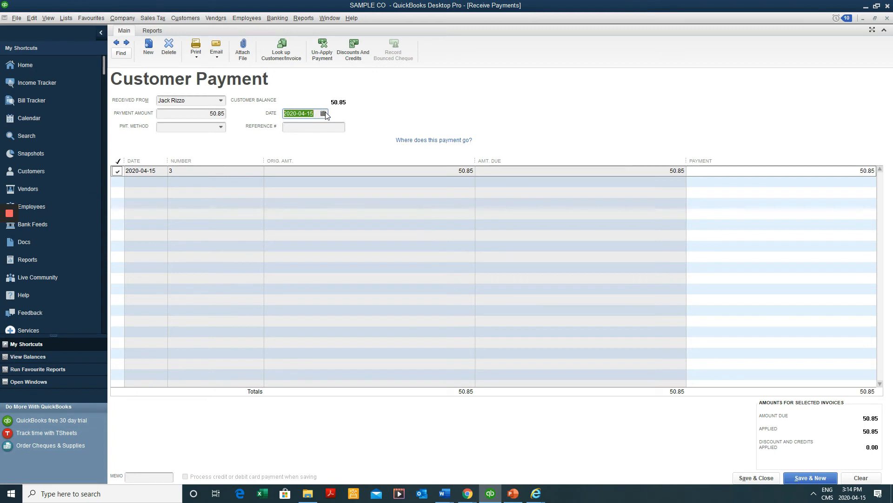
click(324, 114)
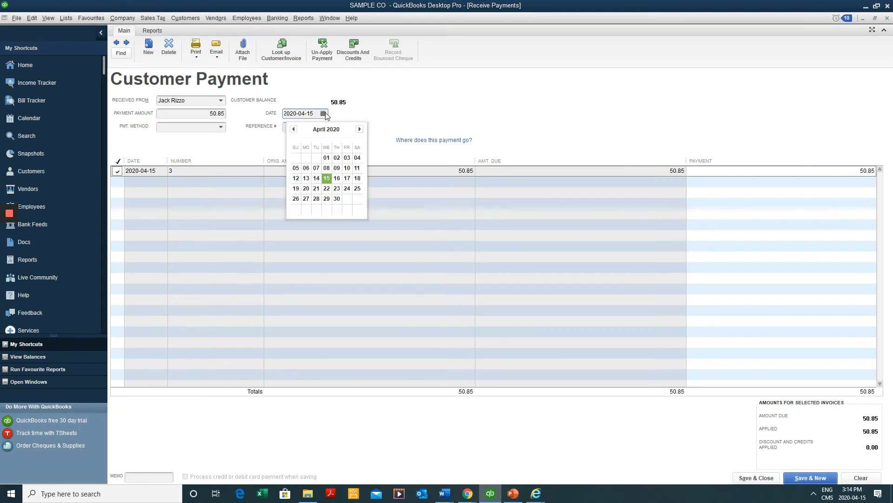
click(309, 190)
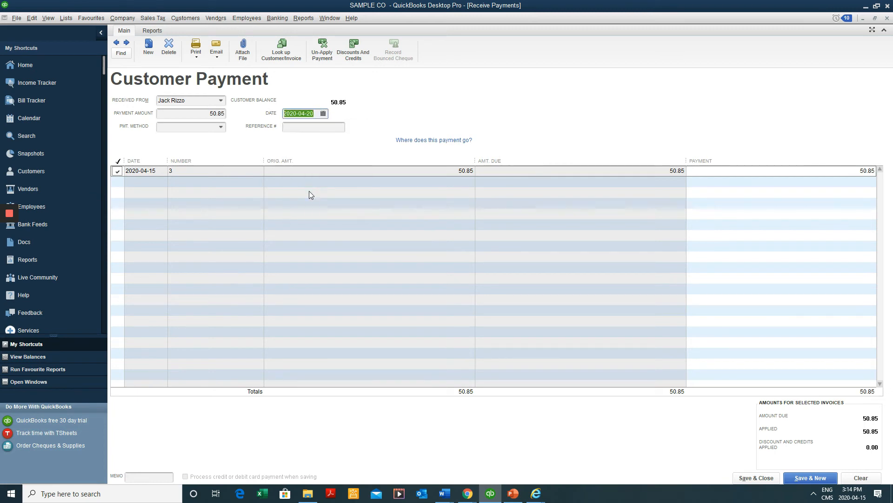
click(221, 127)
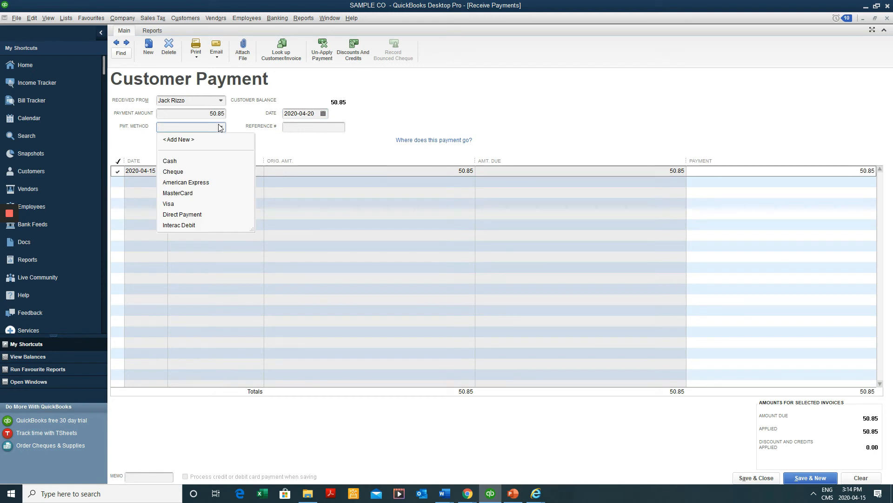
click(194, 173)
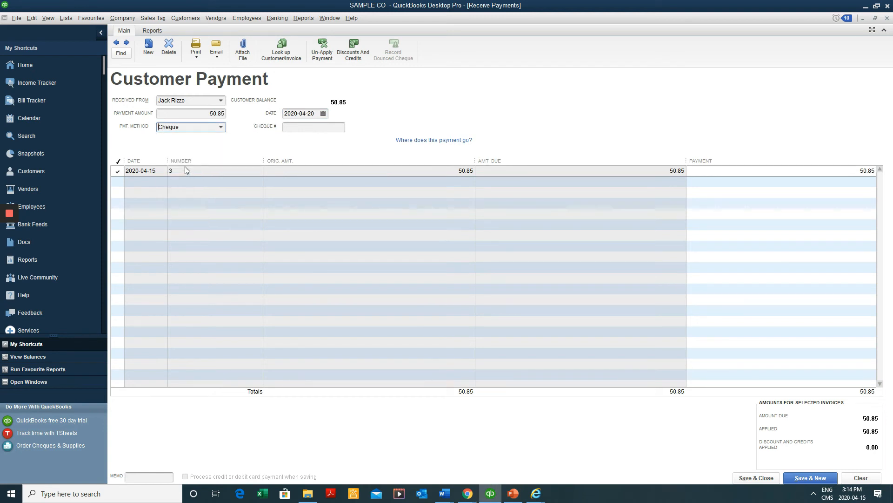
click(300, 128)
text(85)
click(753, 476)
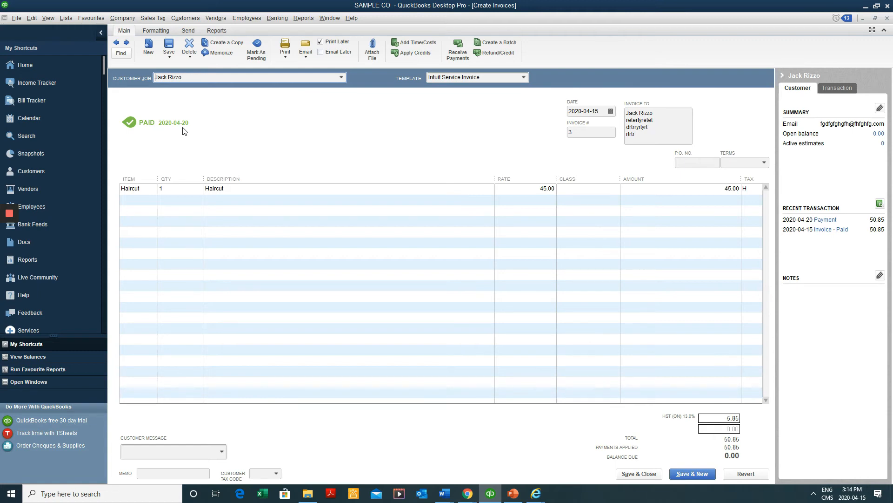
Close the paid invoice, browse the other customer's open invoices 4–6, then return Home
key(Escape)
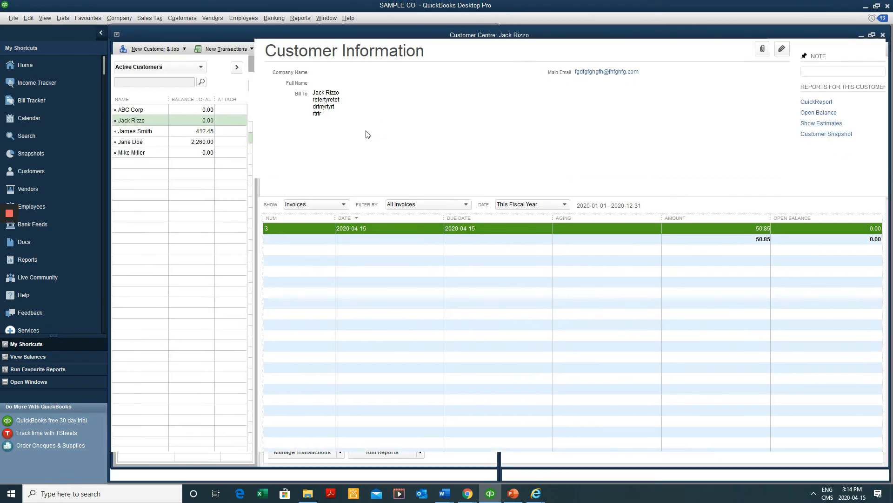
click(188, 132)
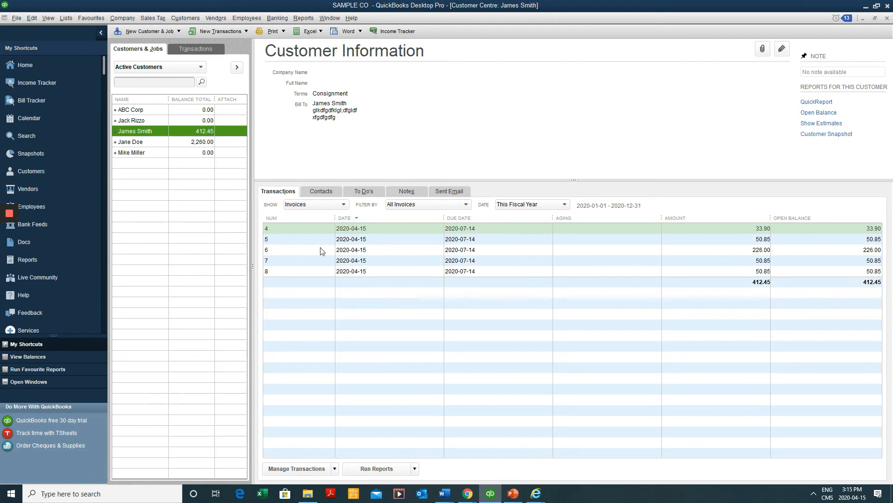
click(307, 229)
click(298, 240)
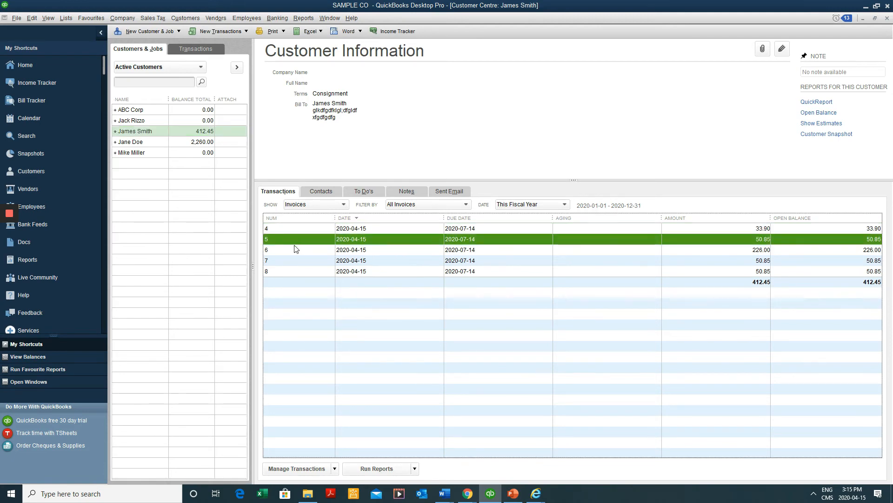
click(294, 249)
click(293, 261)
click(293, 271)
click(300, 239)
click(300, 250)
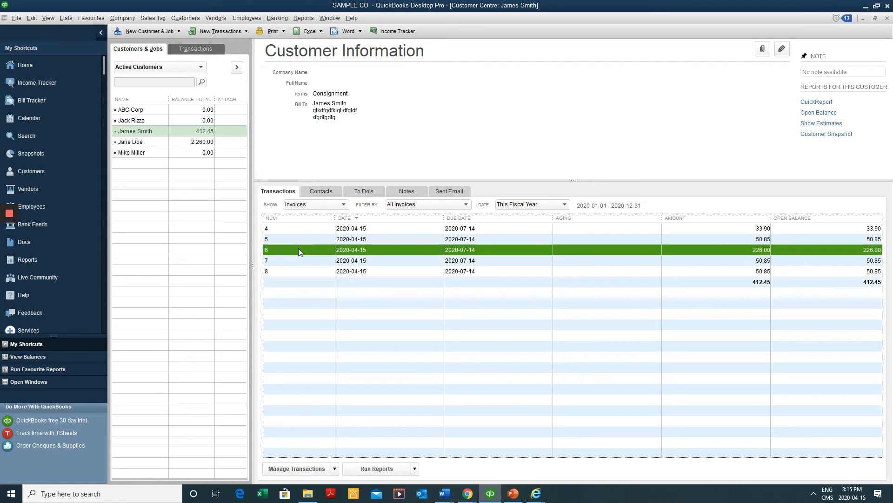
double_click(332, 240)
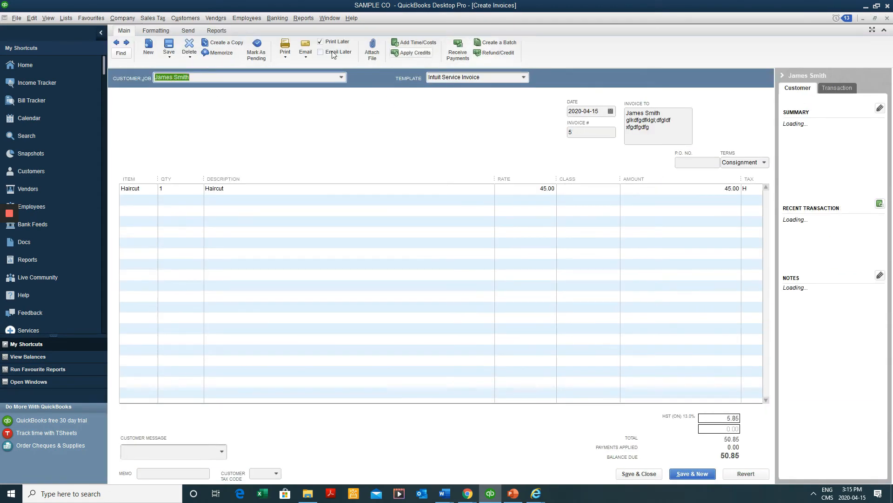
click(49, 65)
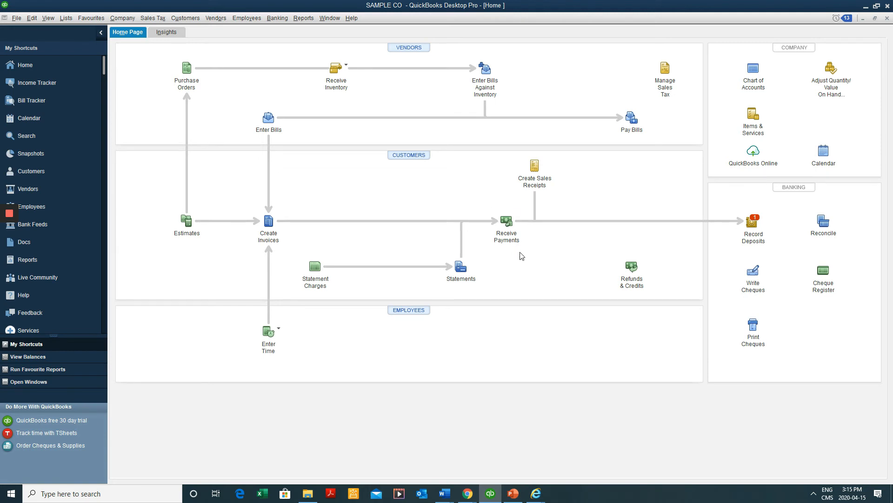
Receive cheque 900 for 276.85 from the customer, applied to invoices 5 and 6, and save
click(506, 223)
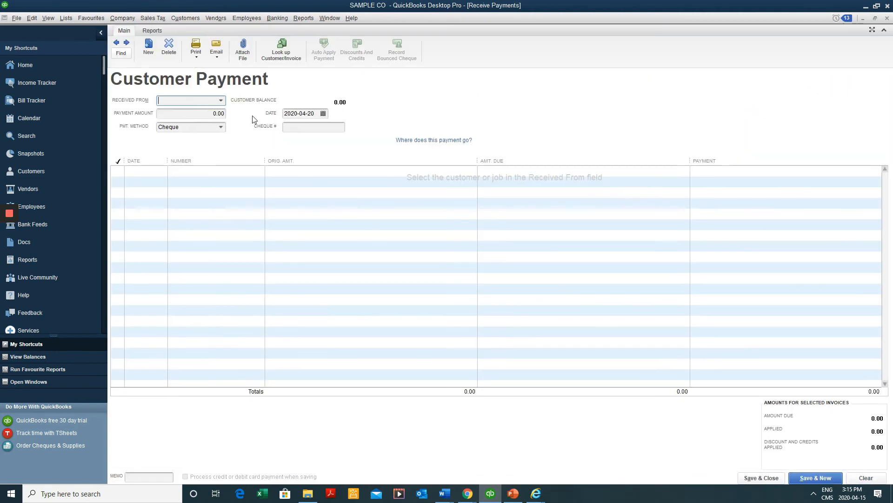
click(225, 103)
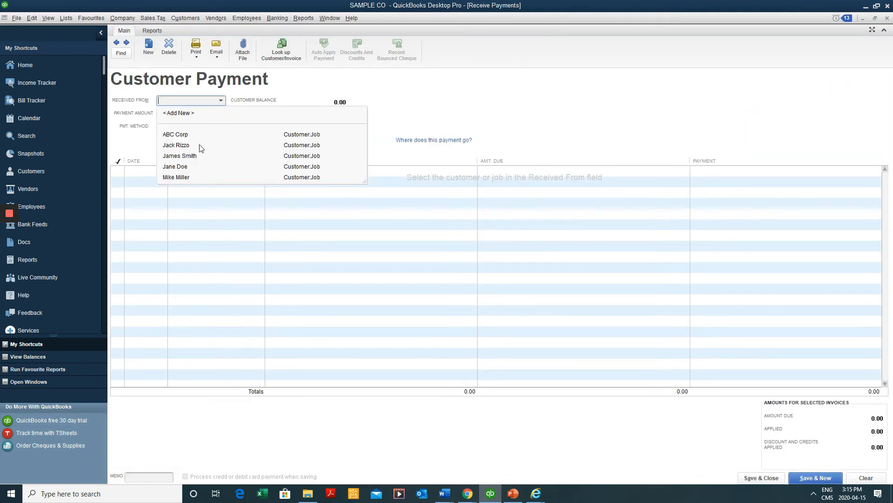
click(195, 157)
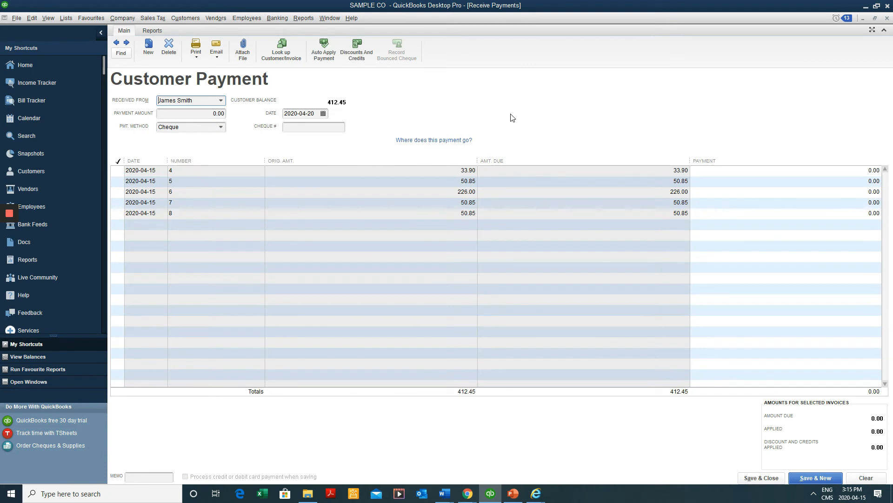
click(117, 181)
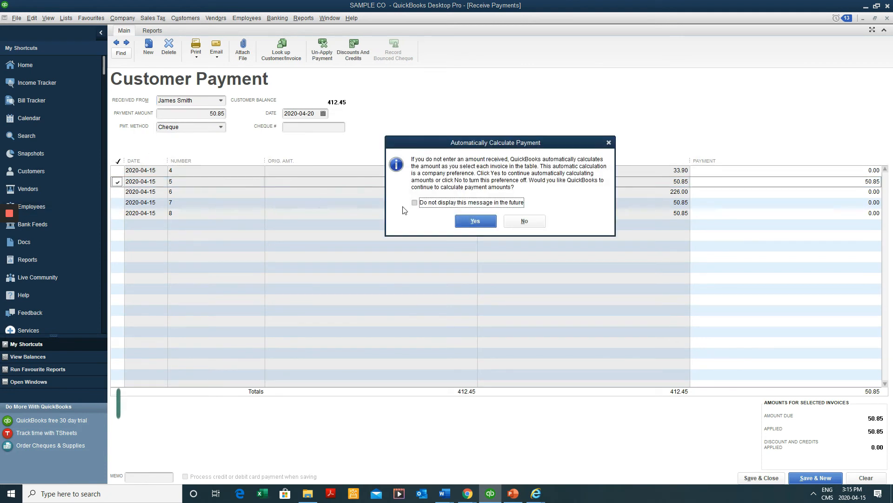
click(463, 221)
click(117, 192)
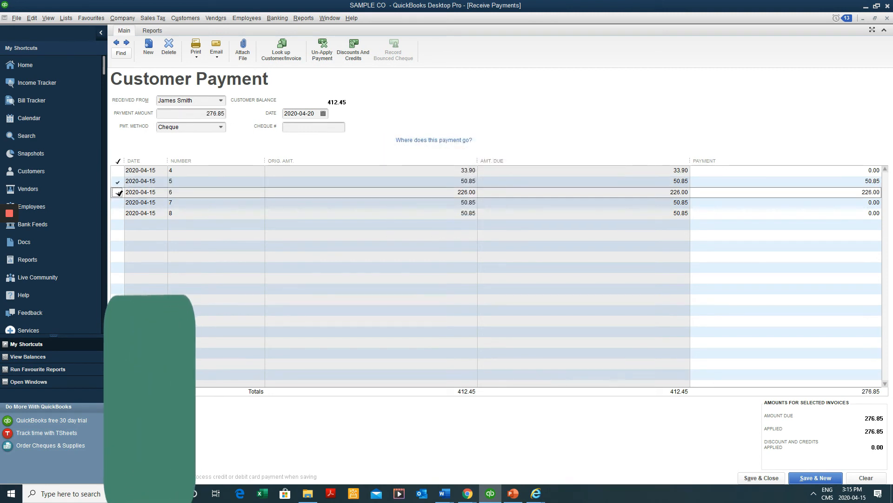
click(211, 117)
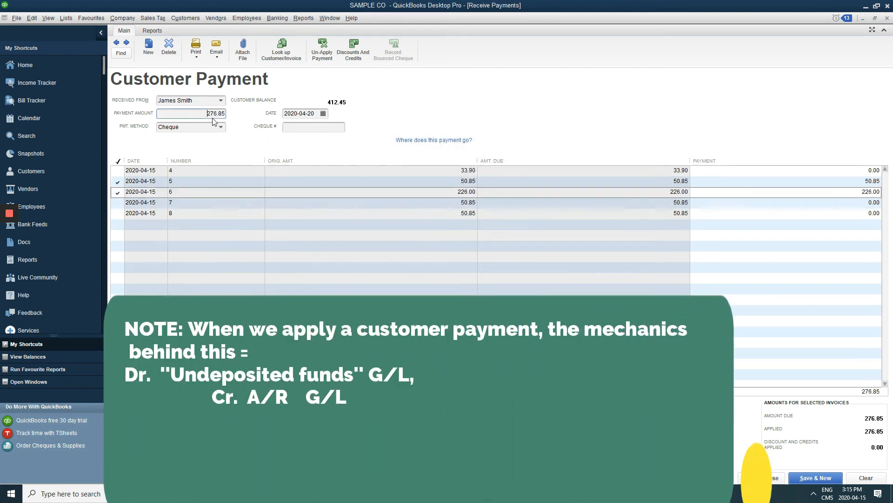
click(299, 127)
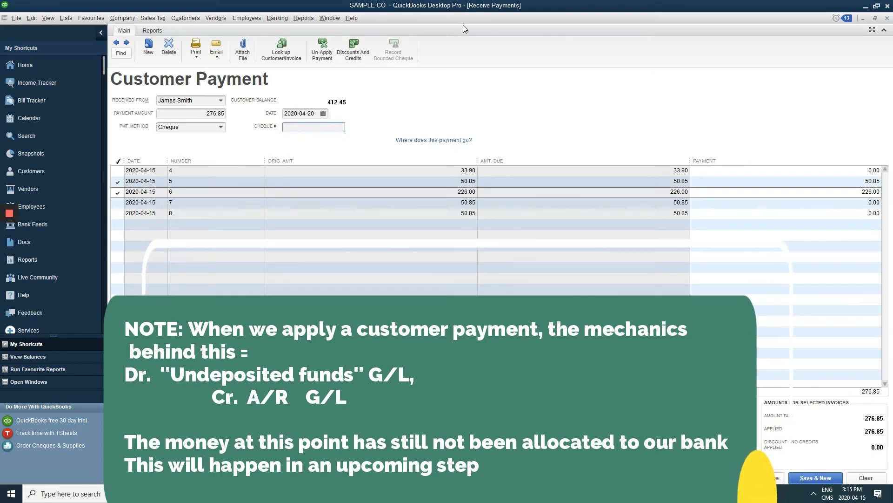
text(900)
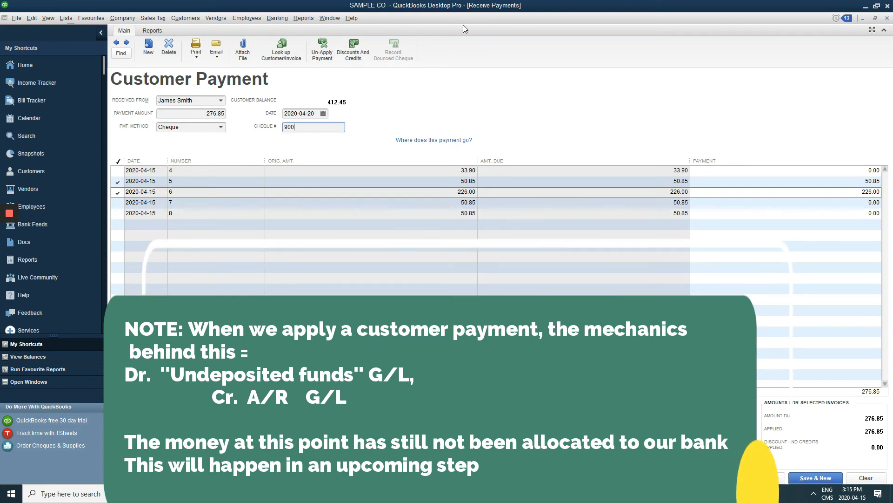
key(Tab)
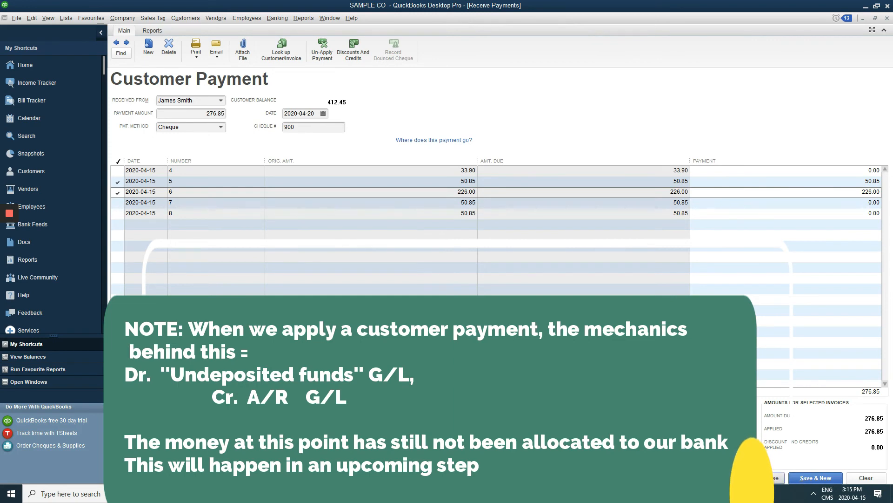
click(775, 480)
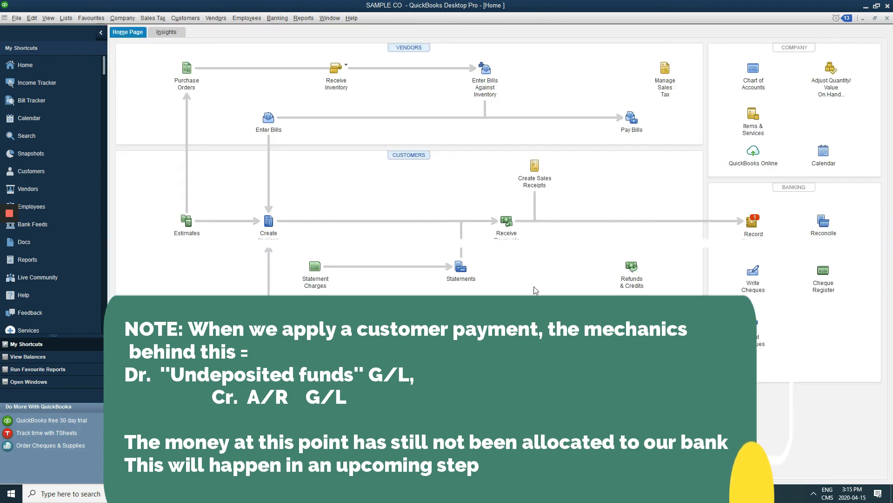
Start a bank deposit, then abandon it without choosing any payments
click(275, 19)
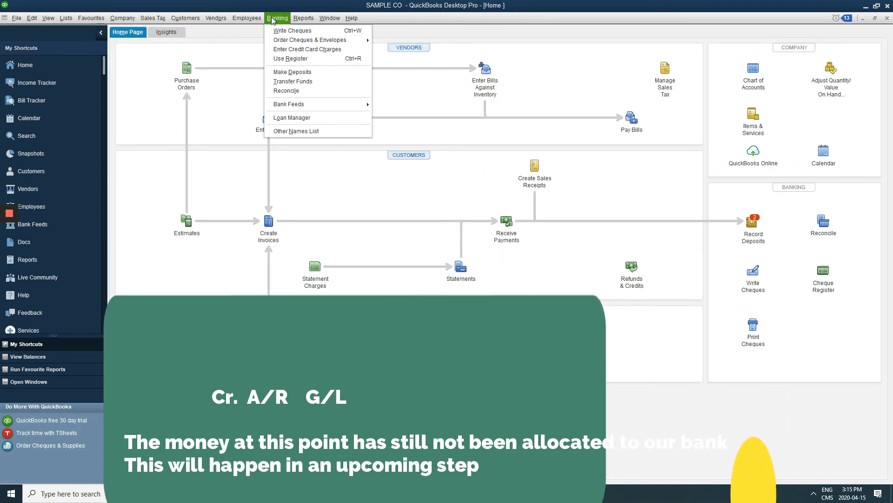
click(291, 73)
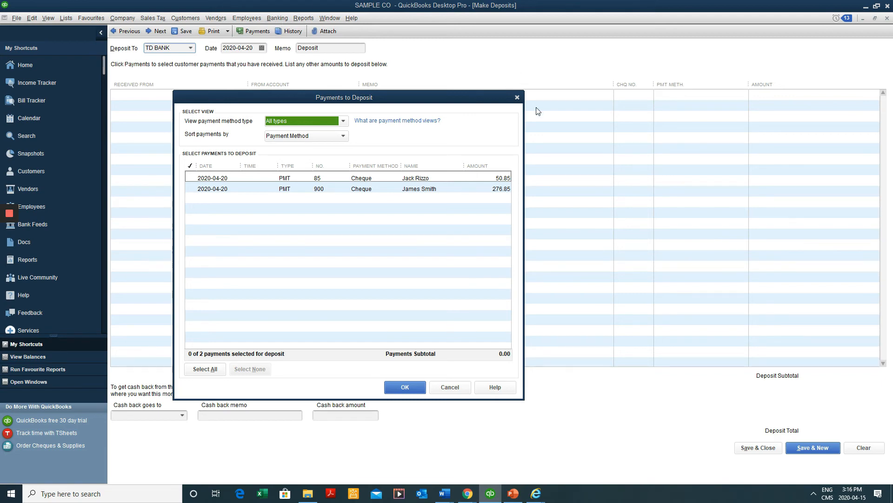
click(517, 97)
key(Escape)
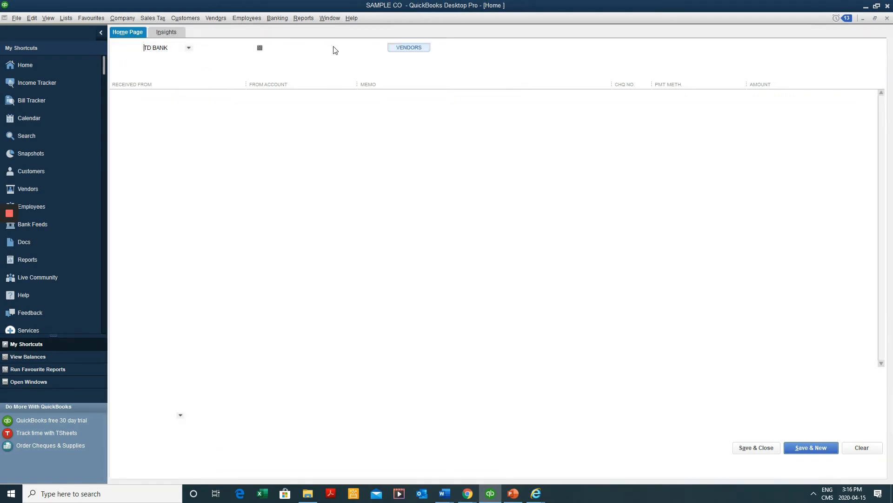
Deposit the 50.85 and 276.85 cheque payments into TD BANK, dated 2020-04-20, and save
click(277, 18)
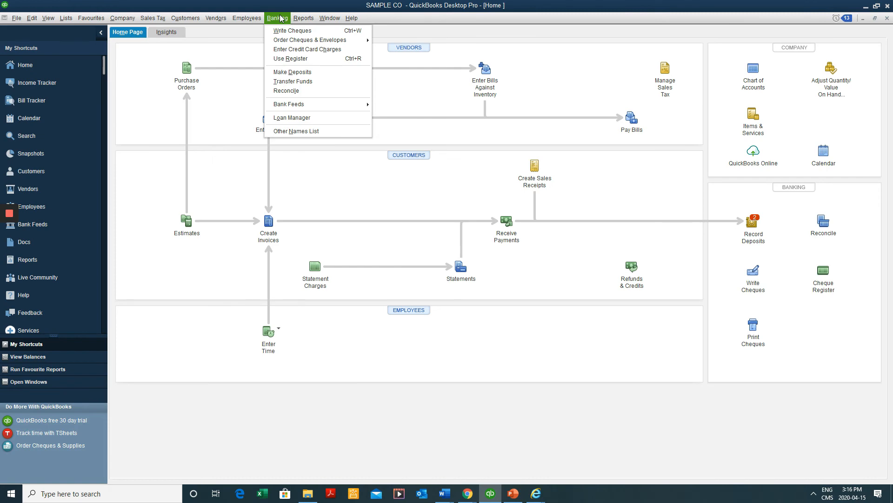
click(303, 73)
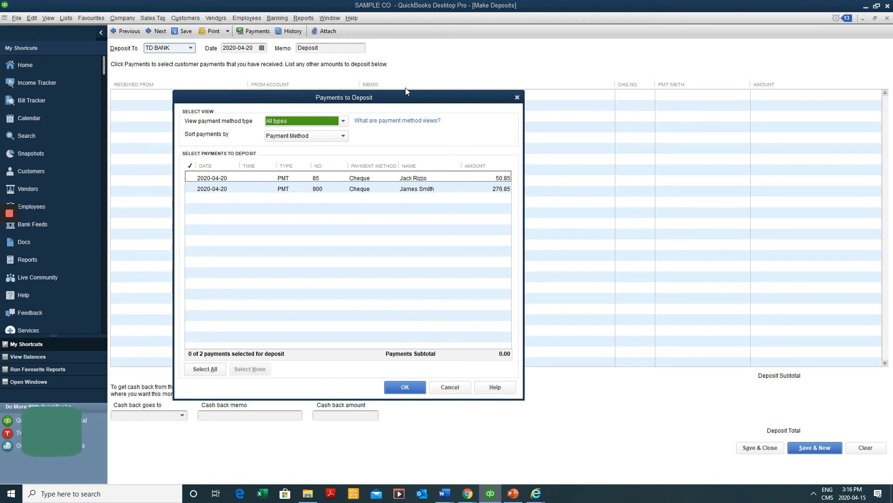
click(412, 179)
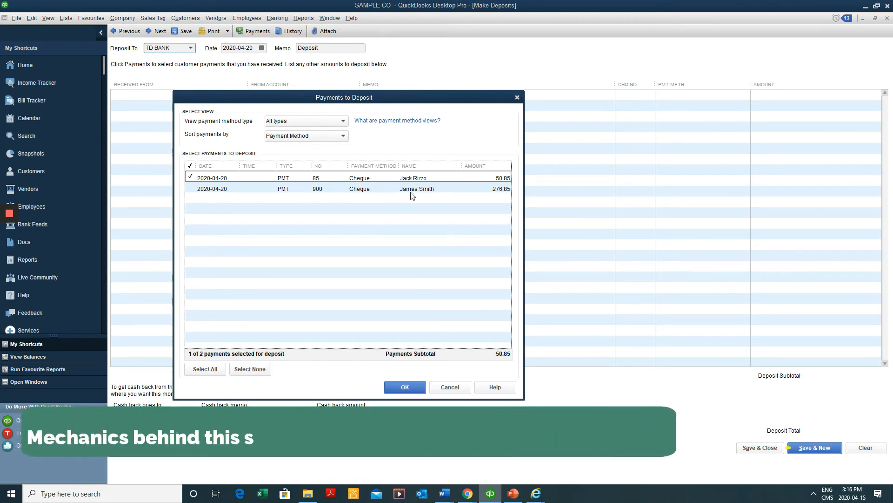
click(411, 192)
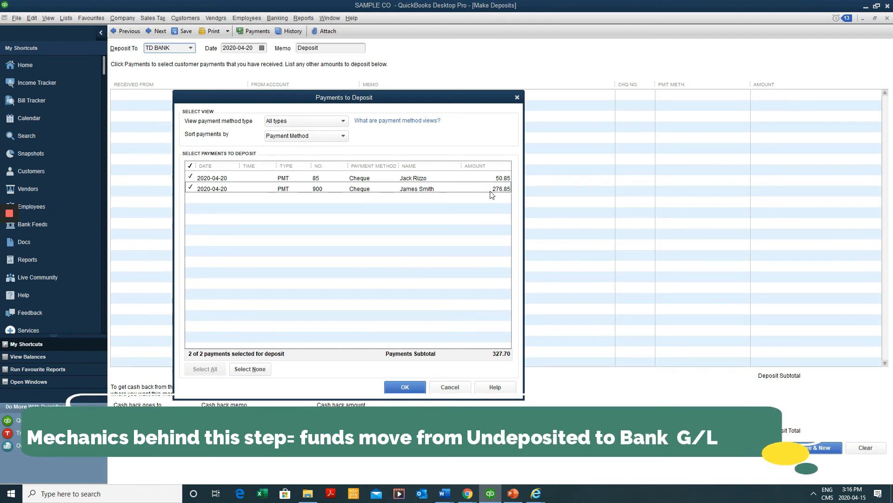
click(409, 388)
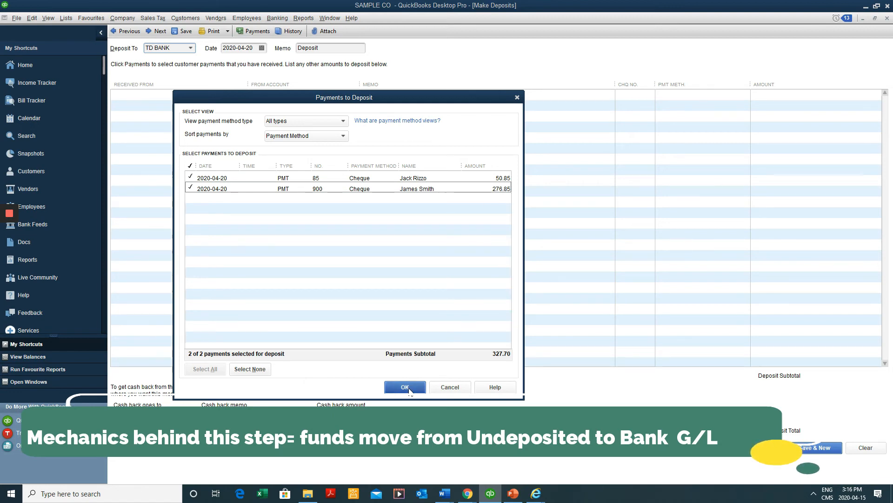
click(409, 388)
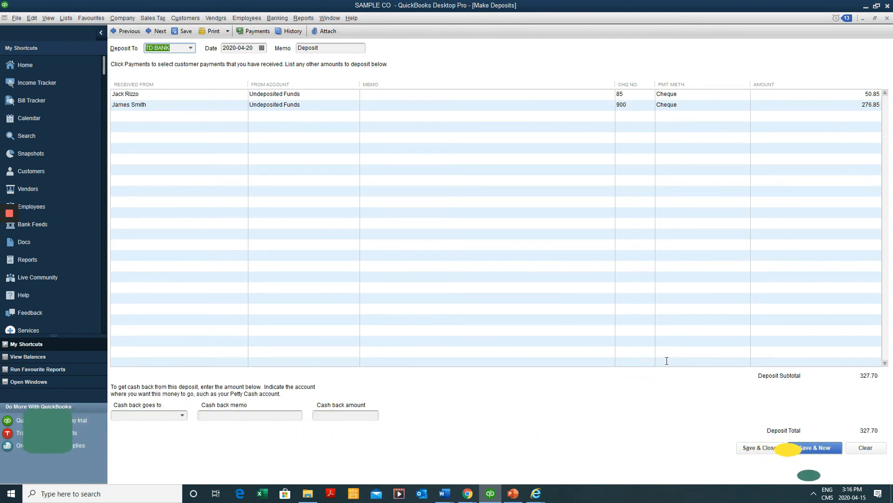
drag(236, 48, 275, 48)
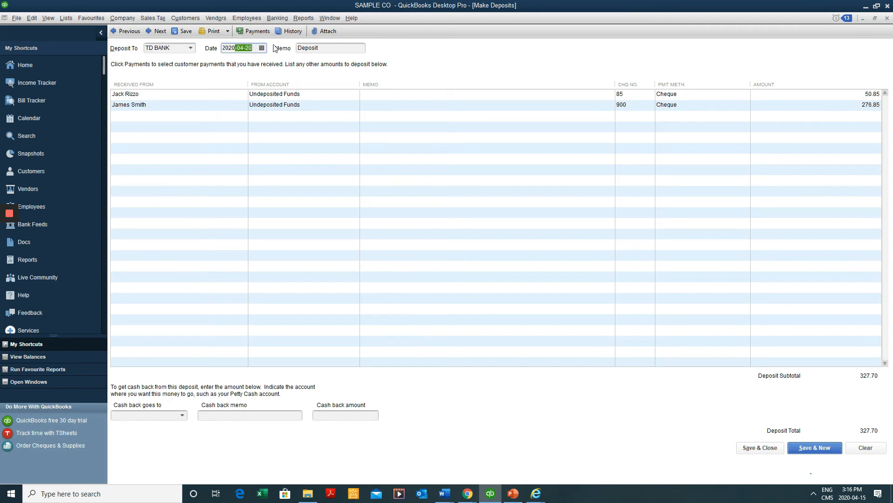
click(757, 448)
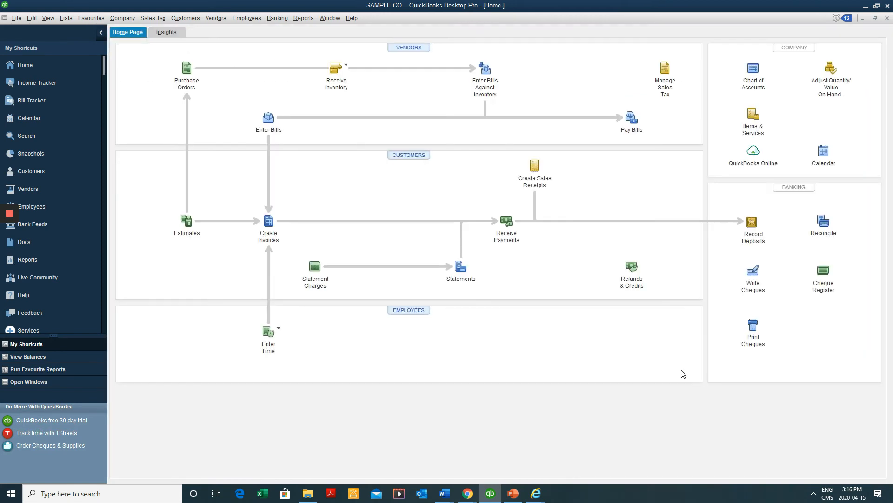
Open the Chart of Accounts and the TD BANK register to confirm the 327.70 deposit
key(ctrl+a)
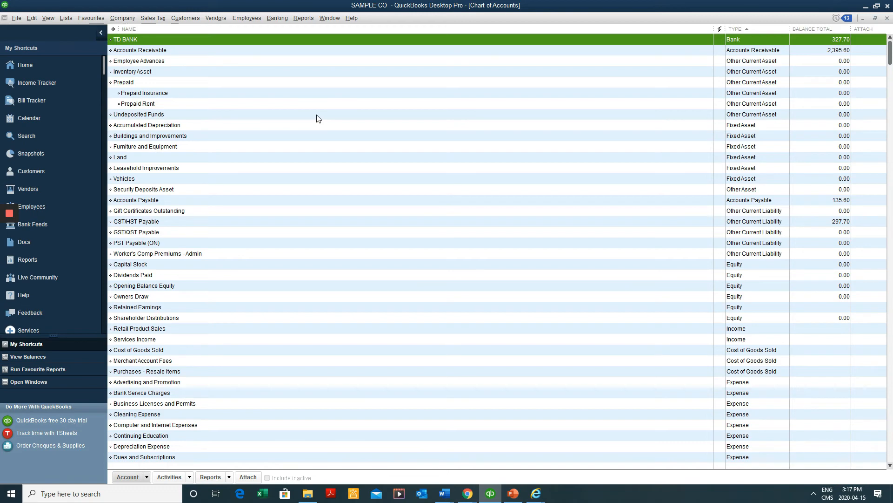
double_click(316, 40)
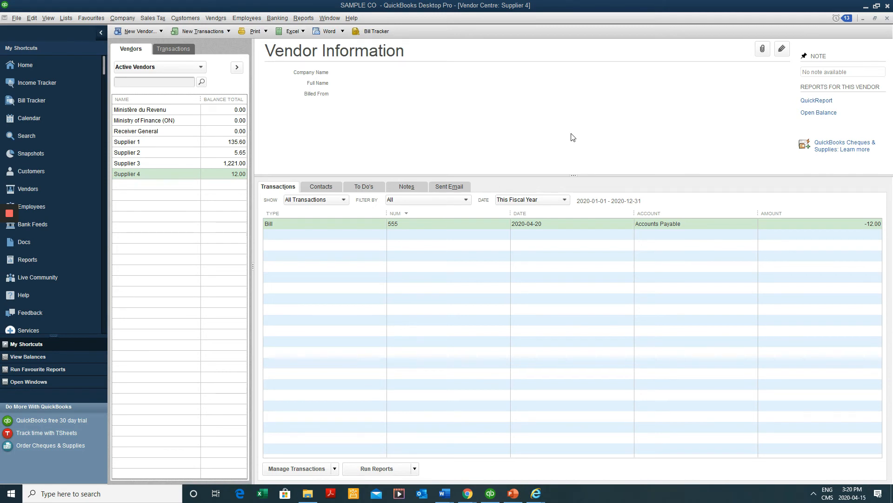
Open Supplier 1's bill 888 and start paying its 22.60 from TD BANK
click(189, 151)
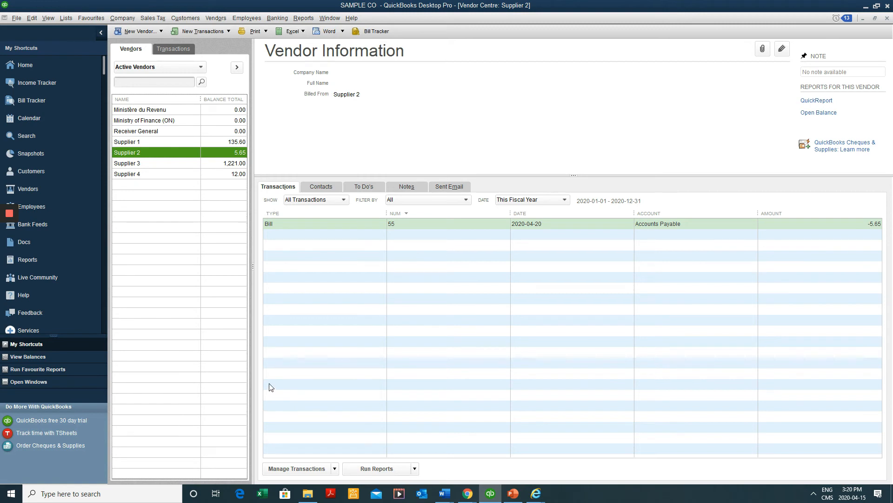
click(184, 140)
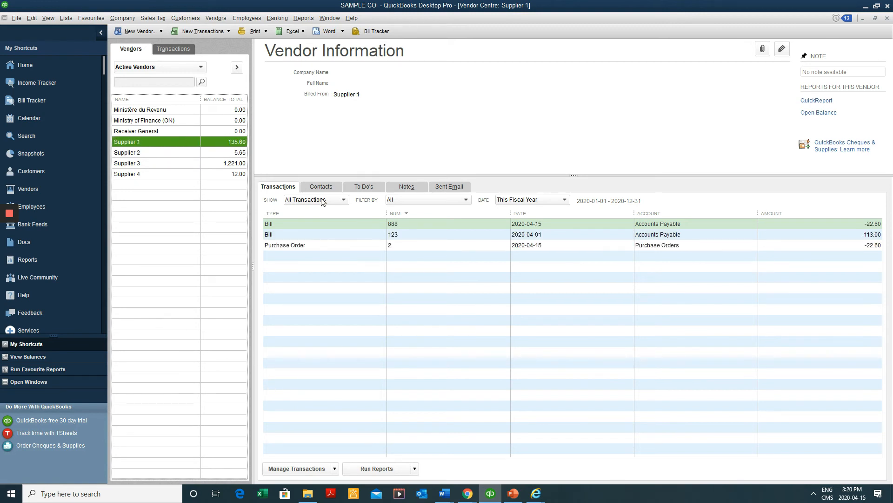
double_click(401, 225)
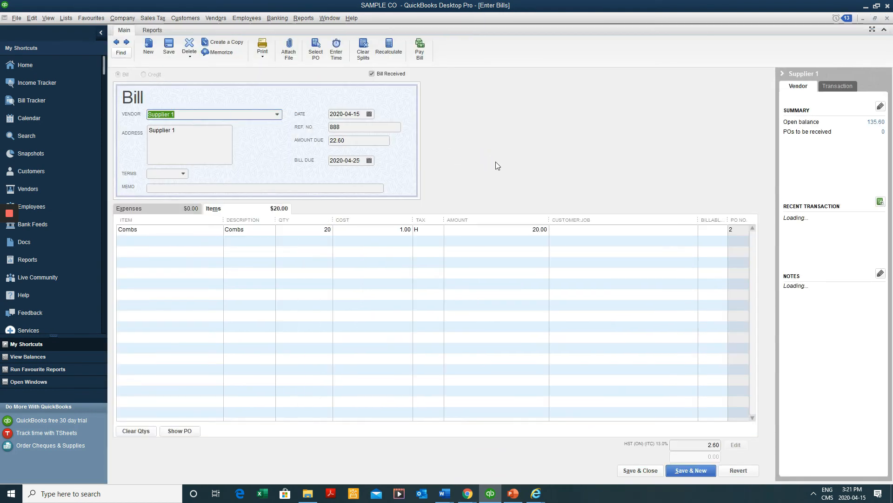
click(203, 118)
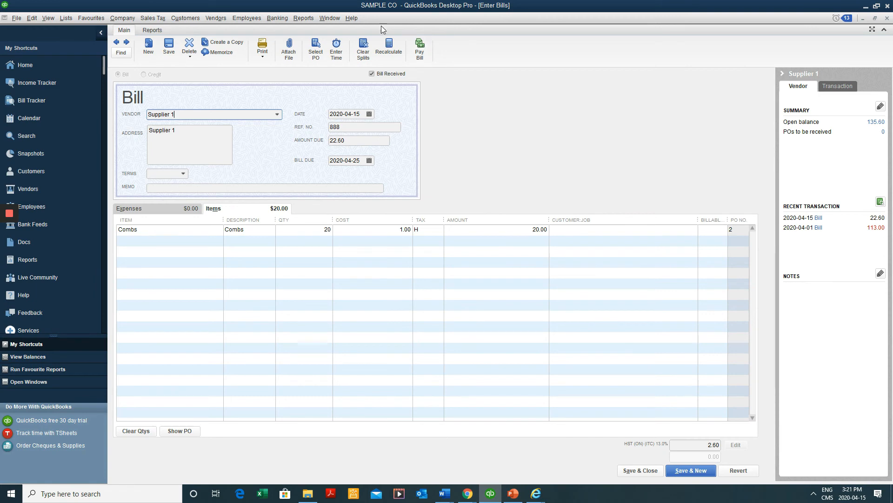
click(421, 52)
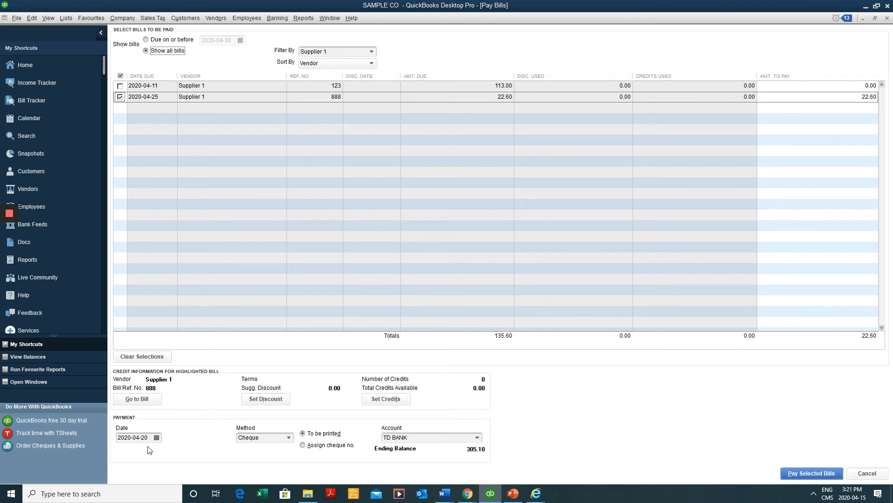
Date the payment 2020-04-14, choose Assign cheque no., and submit the 22.60 payment
click(159, 440)
click(157, 438)
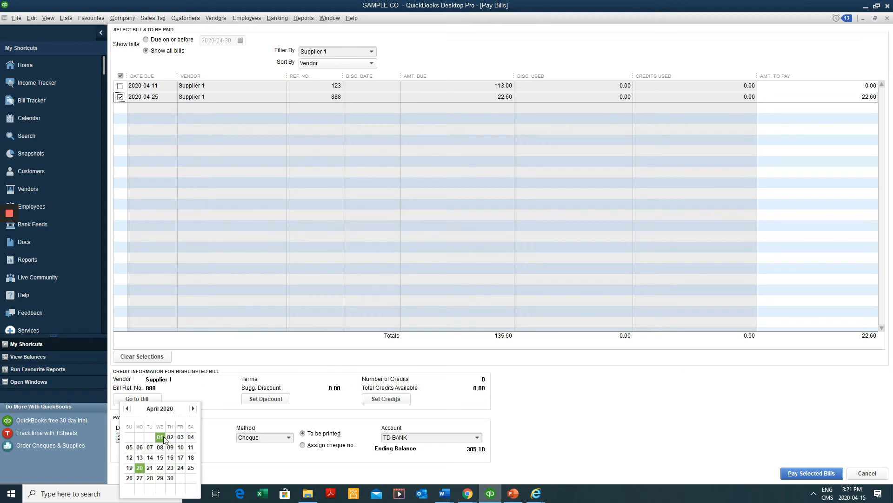
click(150, 457)
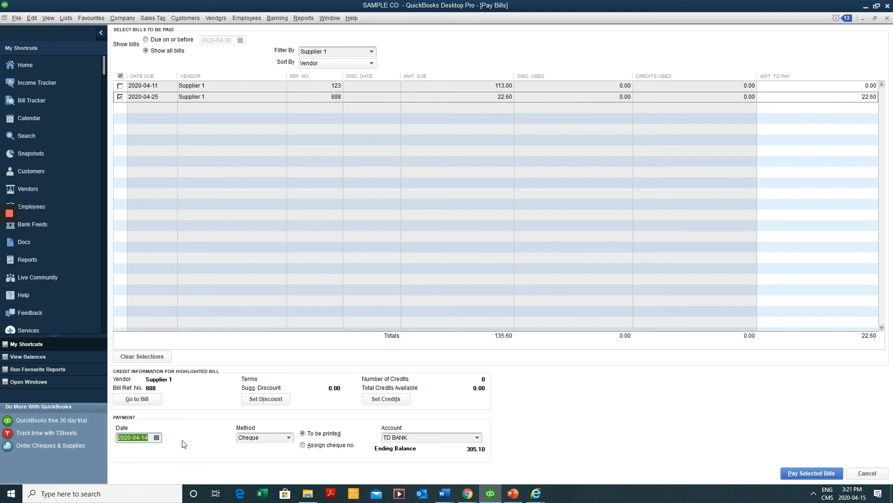
click(340, 435)
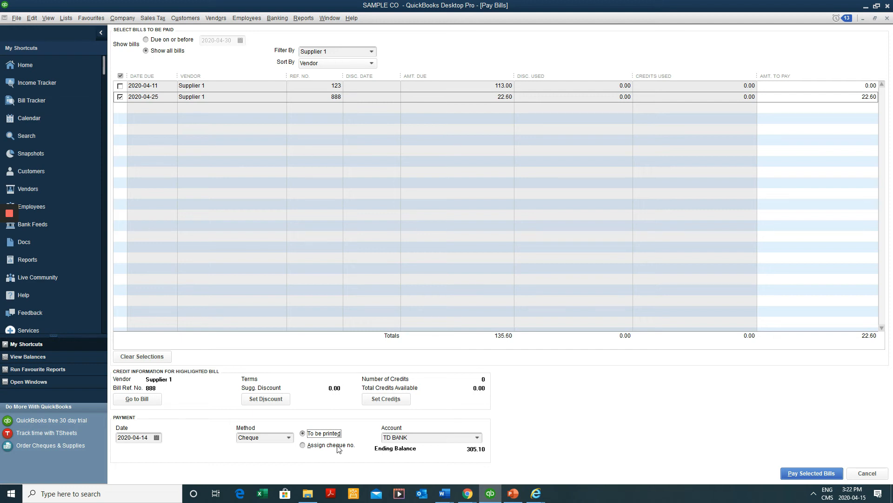
click(338, 448)
click(791, 472)
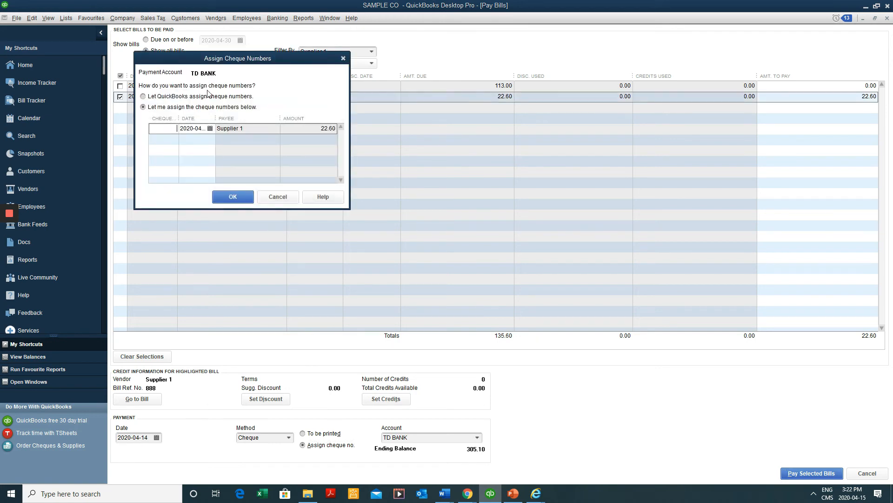
Record the 22.60 payment as cheque 26 and close the Payment Summary
drag(235, 60, 294, 198)
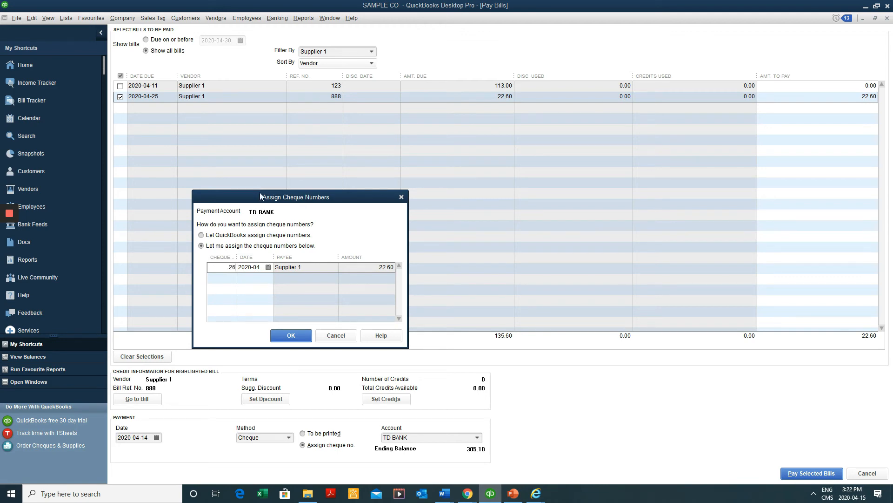
click(285, 334)
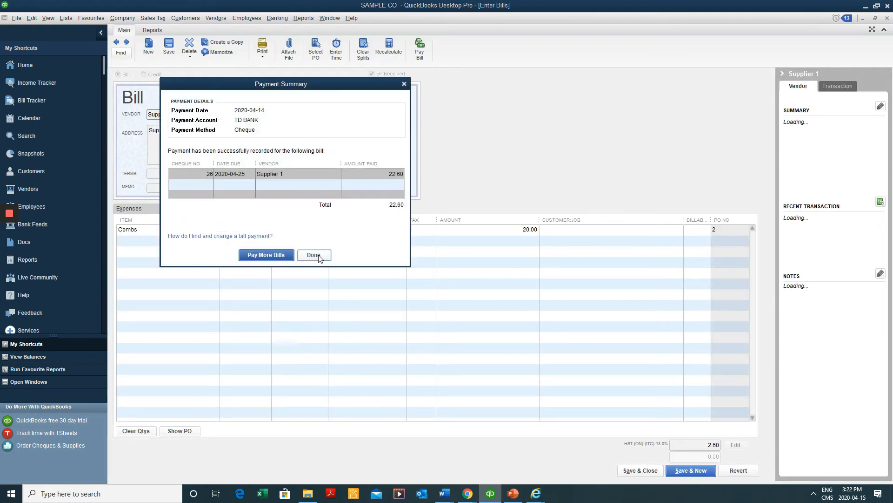
click(314, 255)
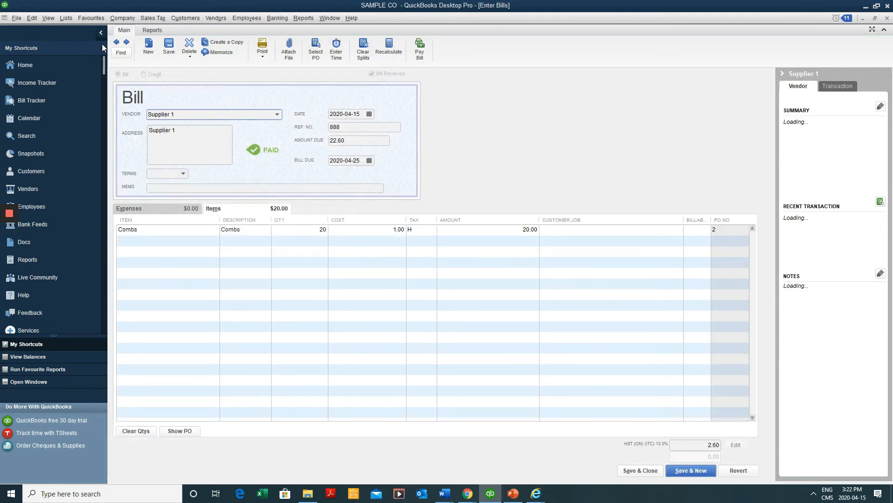
click(152, 30)
Open the cheque 26 bill payment from bill 888's transaction history
click(146, 50)
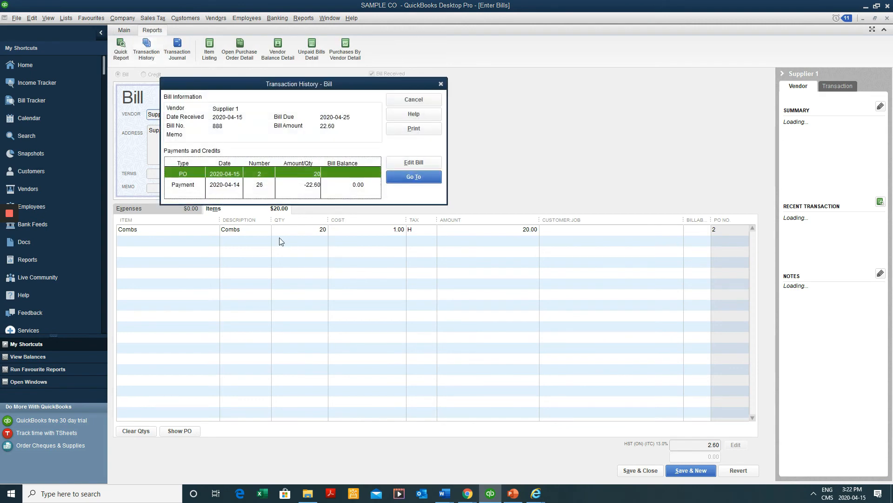
click(275, 183)
double_click(274, 183)
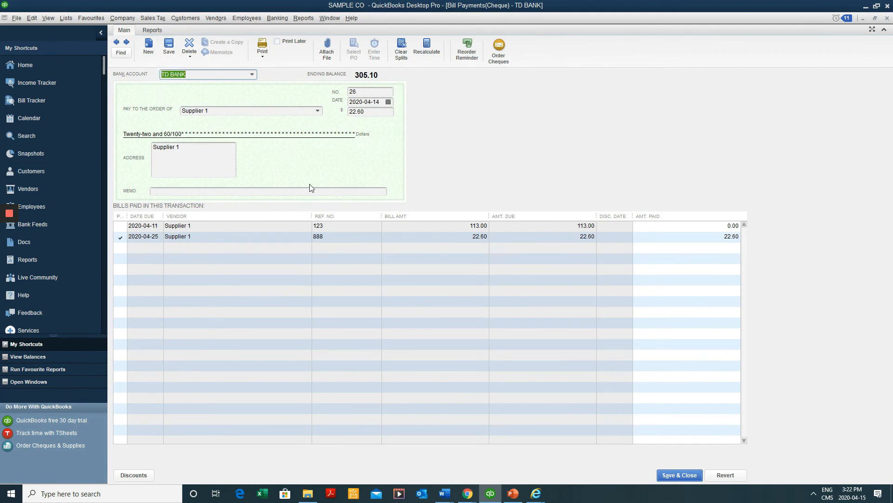
key(Escape)
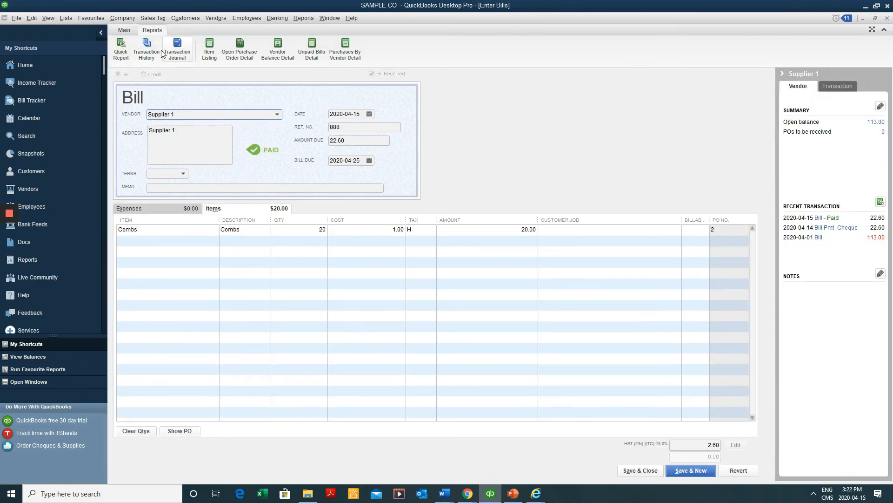
click(147, 50)
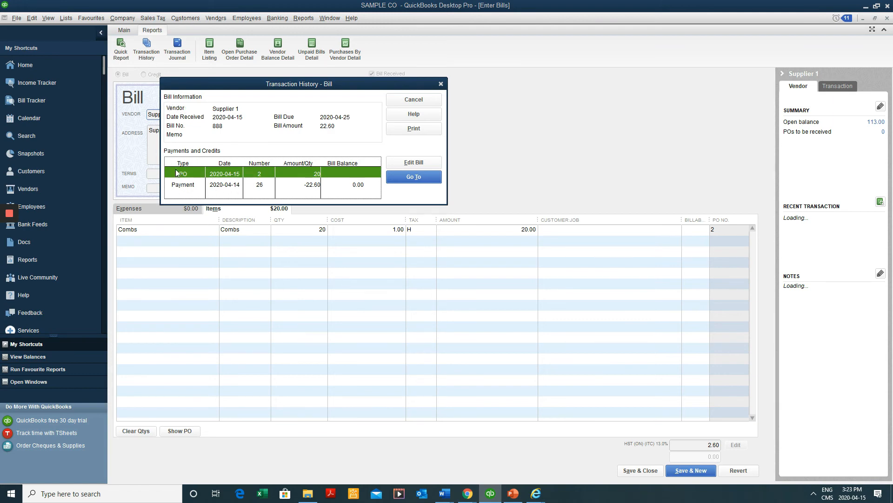
drag(217, 85, 212, 136)
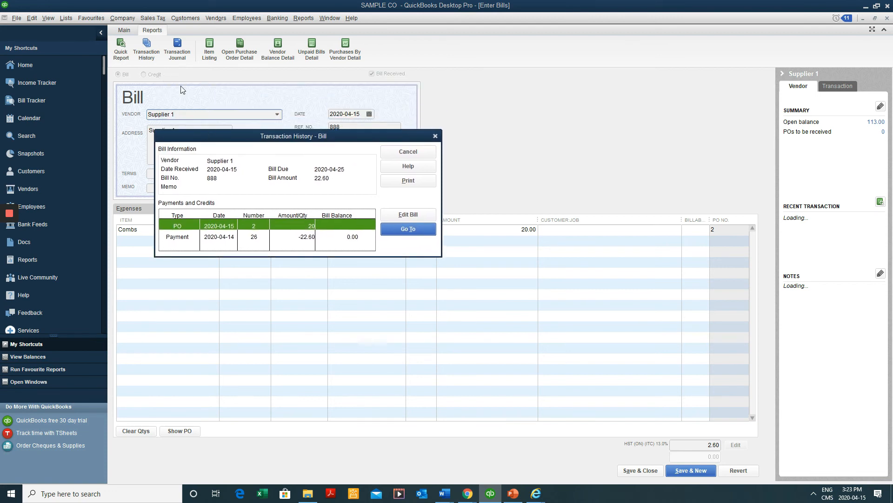
click(187, 237)
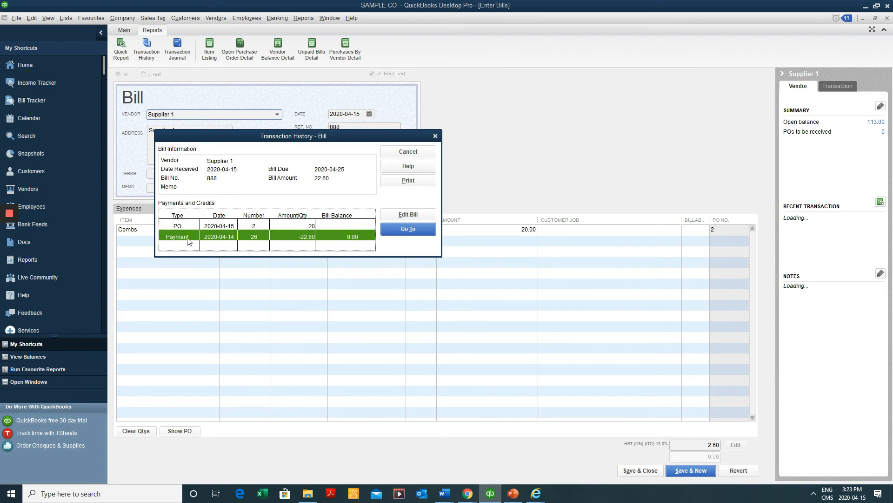
double_click(238, 237)
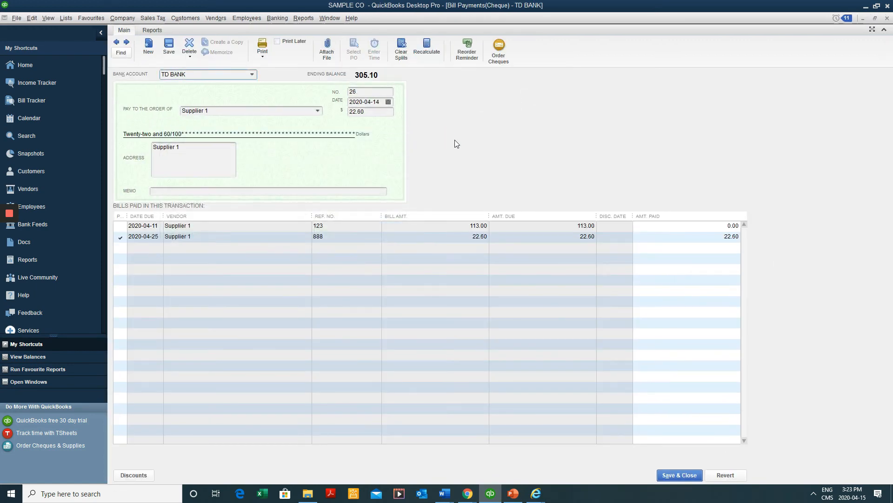
Delete cheque 26 so bill 888 is unpaid and Supplier 1 owes 135.60
click(190, 59)
click(204, 66)
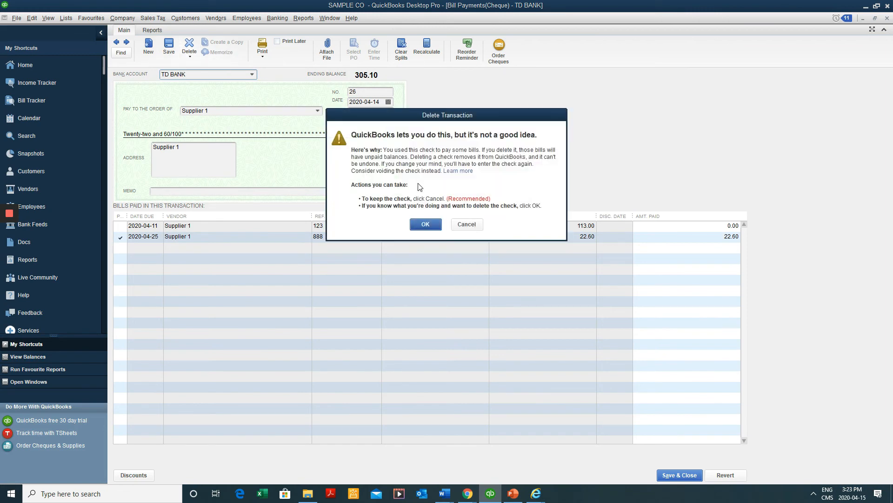
click(417, 224)
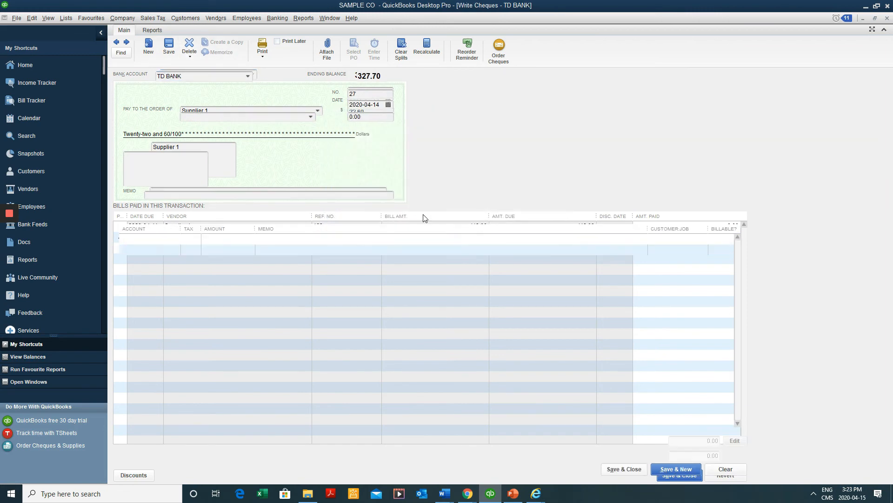
key(Escape)
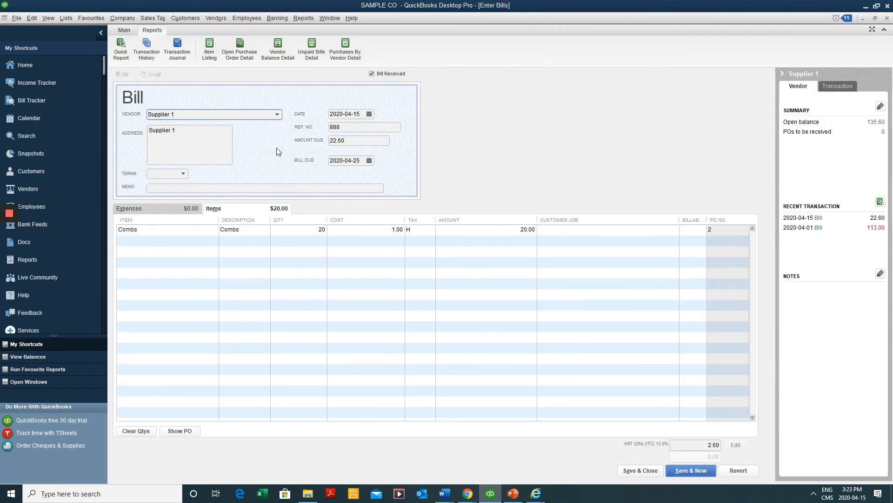
drag(356, 126, 206, 130)
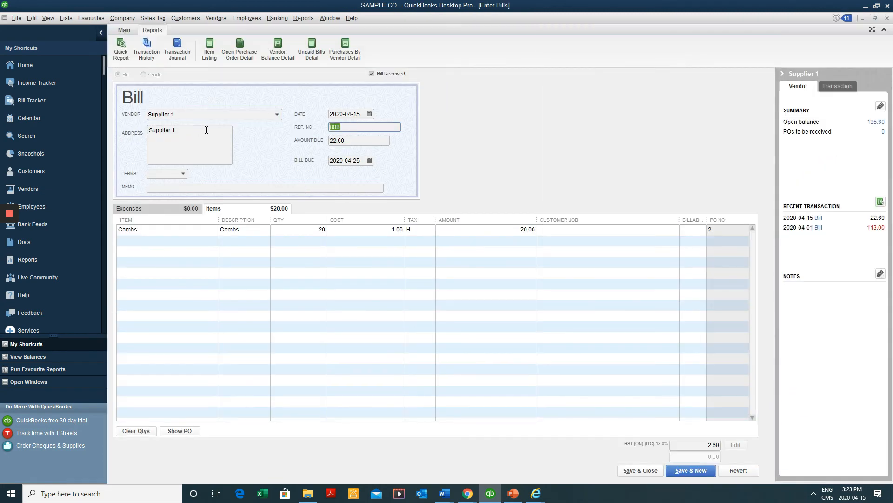
click(124, 30)
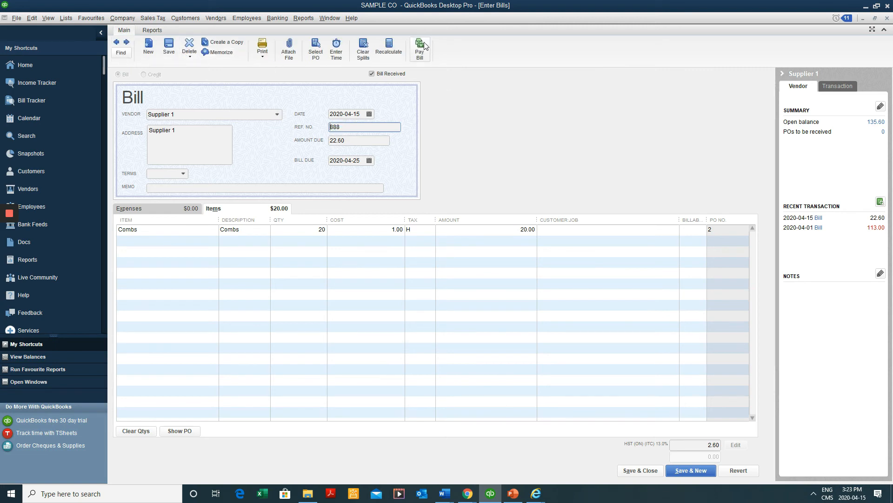
click(420, 46)
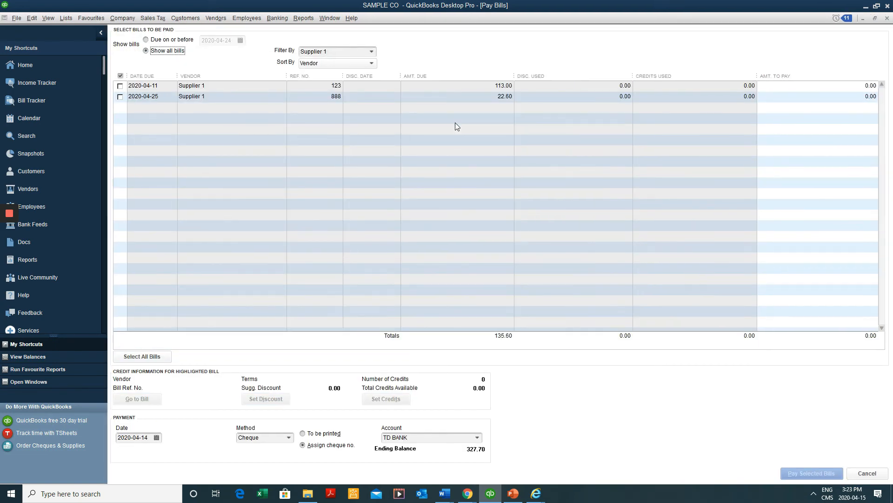
Pay bill 888's 22.60 from TD BANK again, with the cheque set To be printed
click(315, 435)
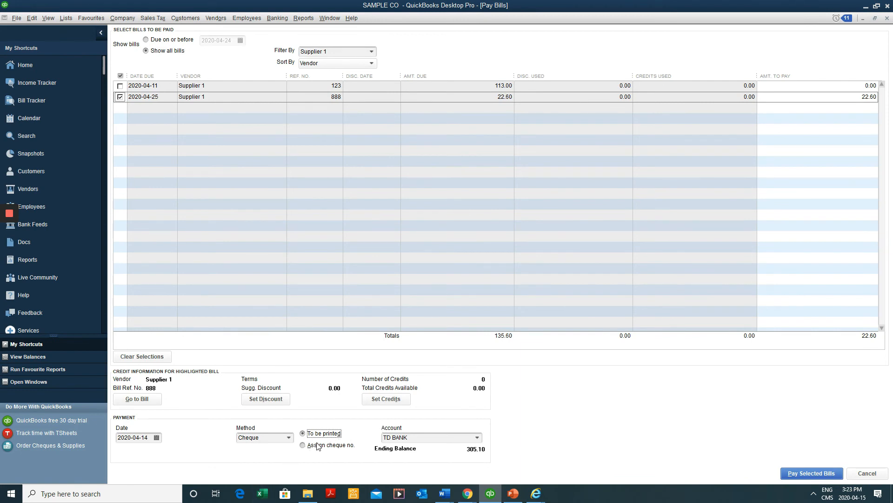
click(794, 474)
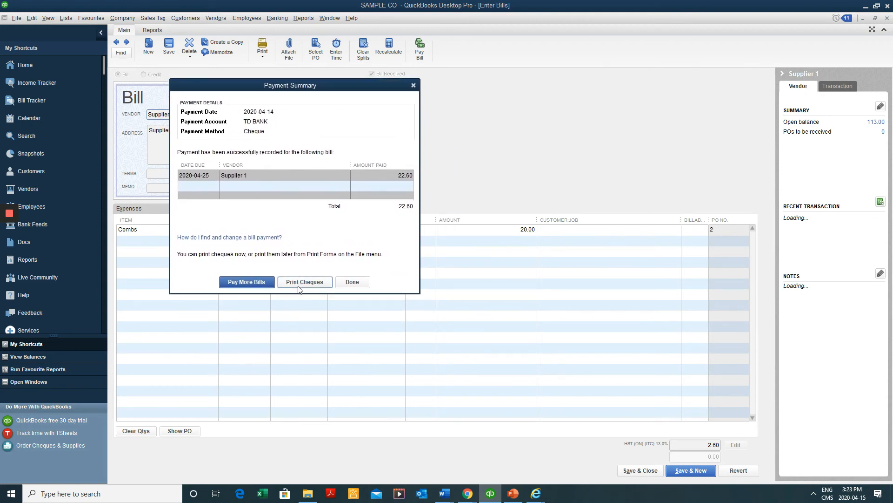
Print the 22.60 cheque as cheque 2 on the Brother DCP-7065DN and confirm it printed
click(304, 282)
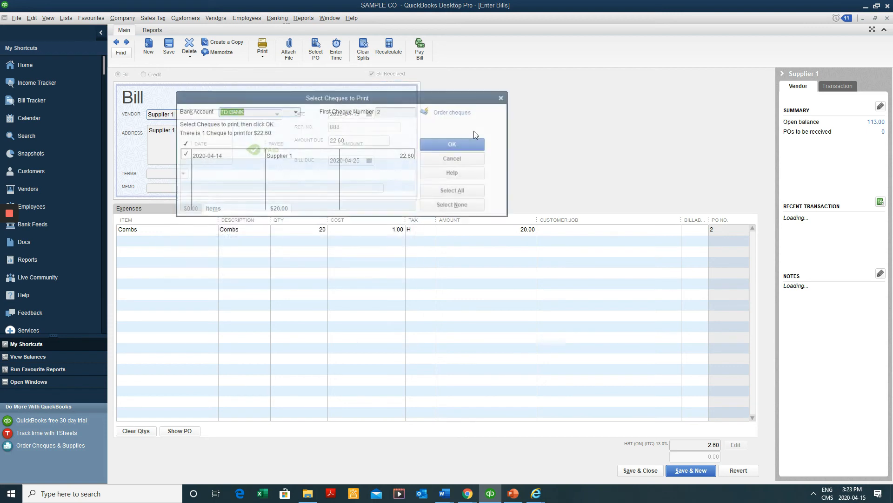
click(399, 112)
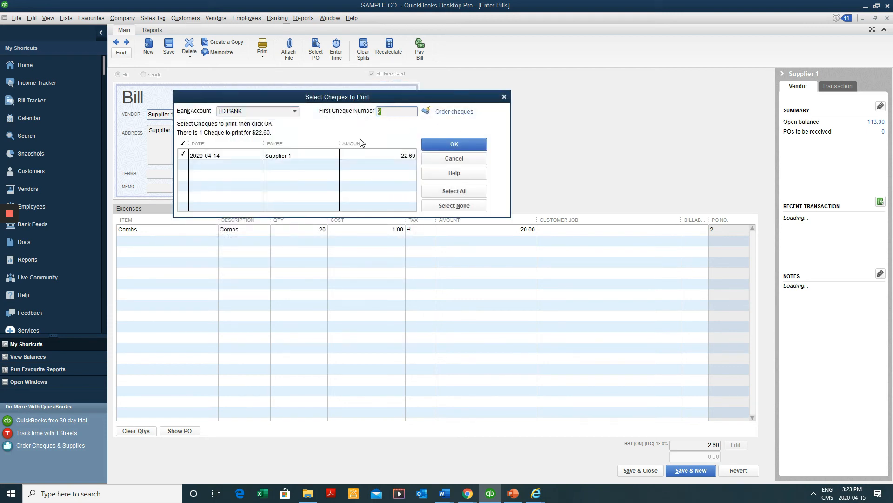
click(454, 144)
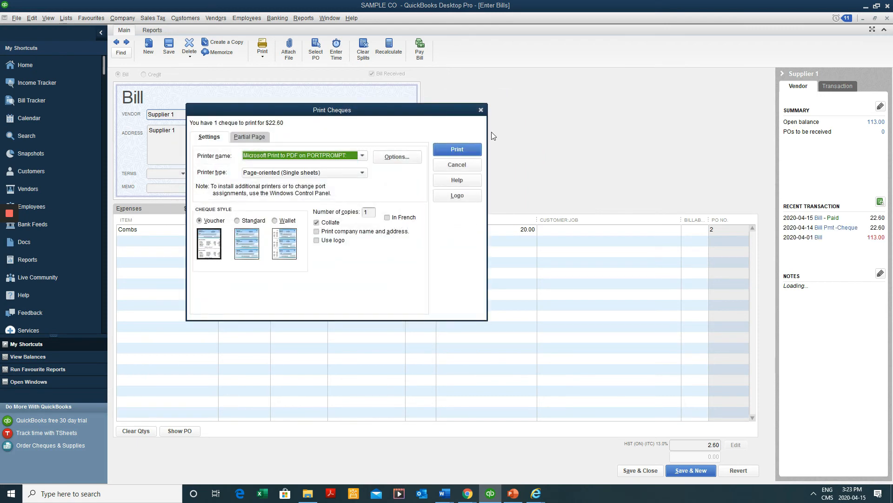
click(291, 157)
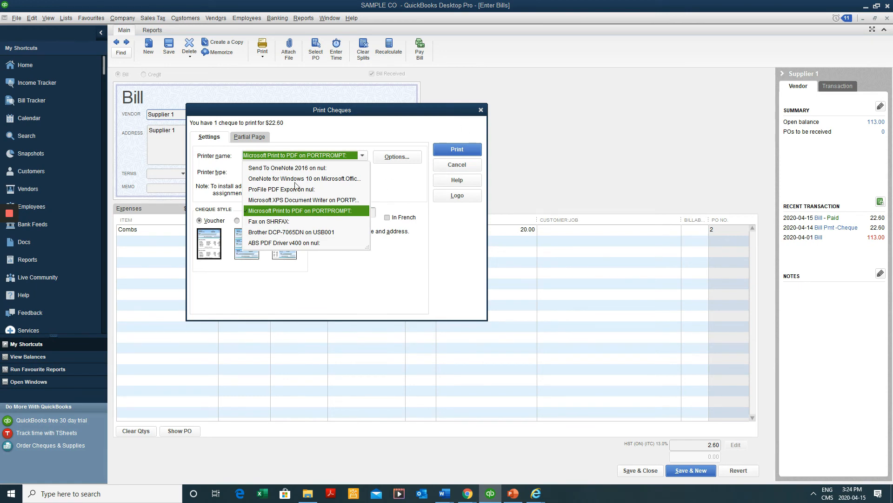
click(314, 231)
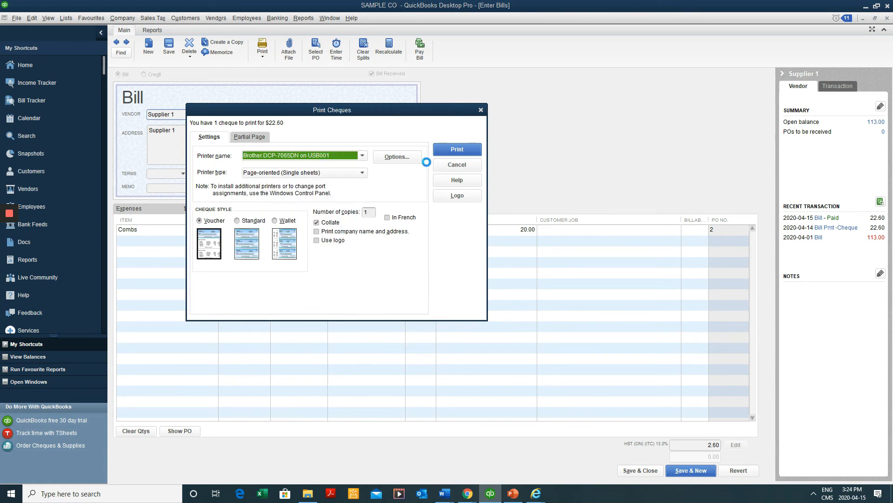
click(449, 149)
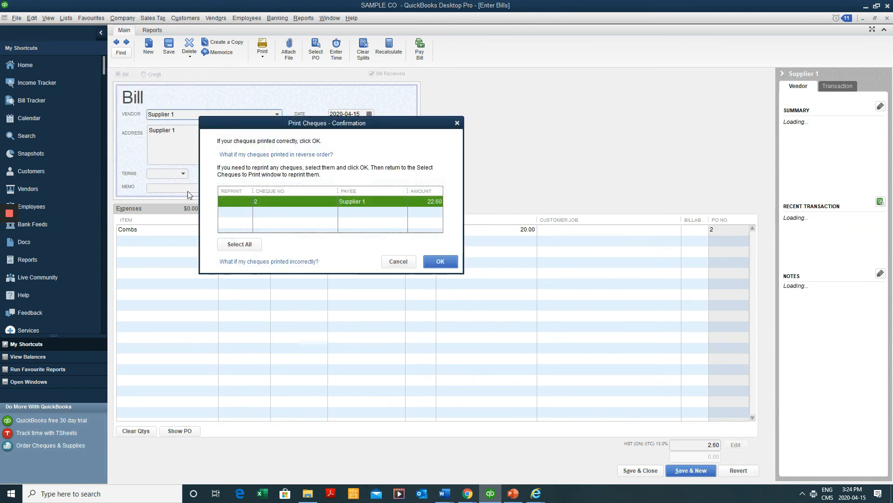
click(441, 262)
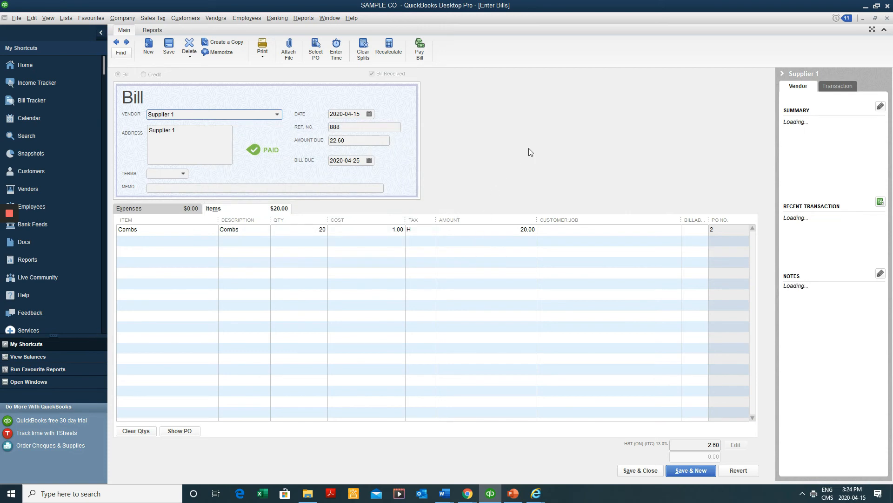
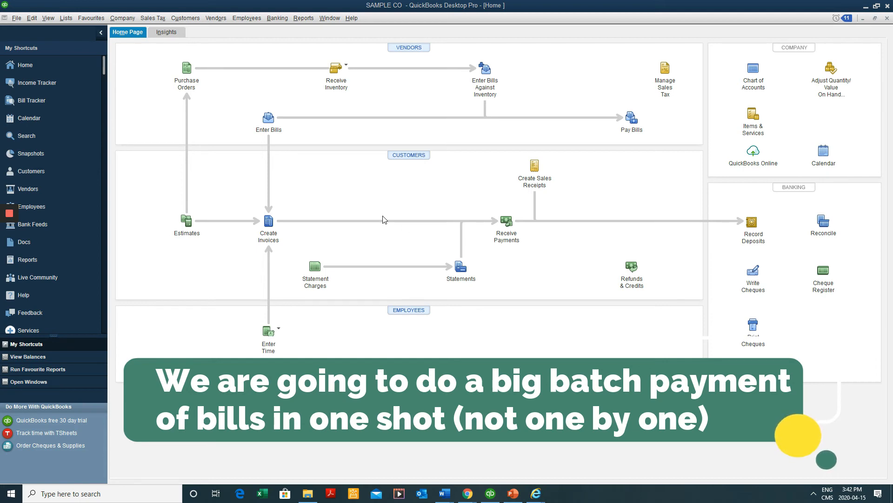
In Pay Bills, check all six bills for Suppliers 1–4, totalling 1,351.65, to pay from TD BANK
click(632, 130)
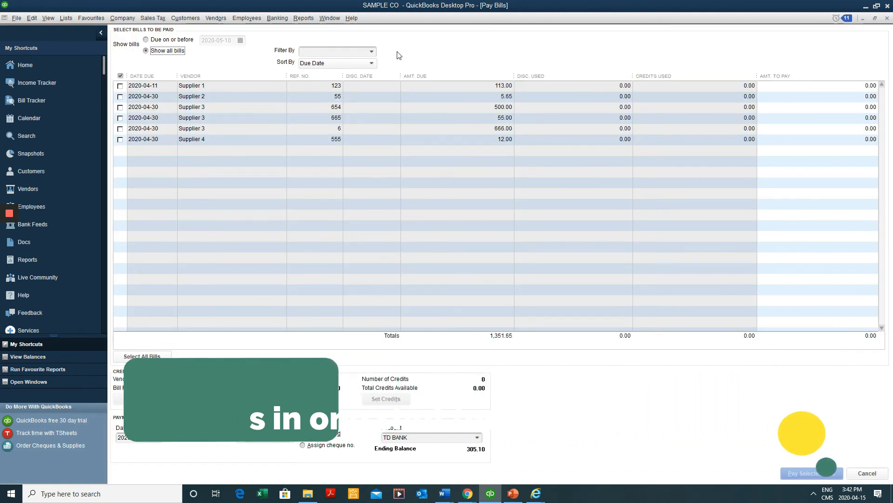
click(120, 86)
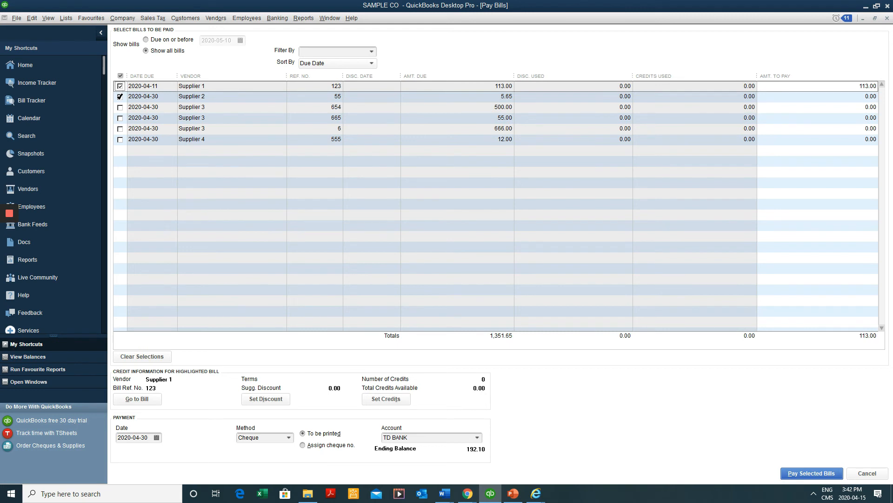
click(120, 96)
click(120, 107)
click(120, 117)
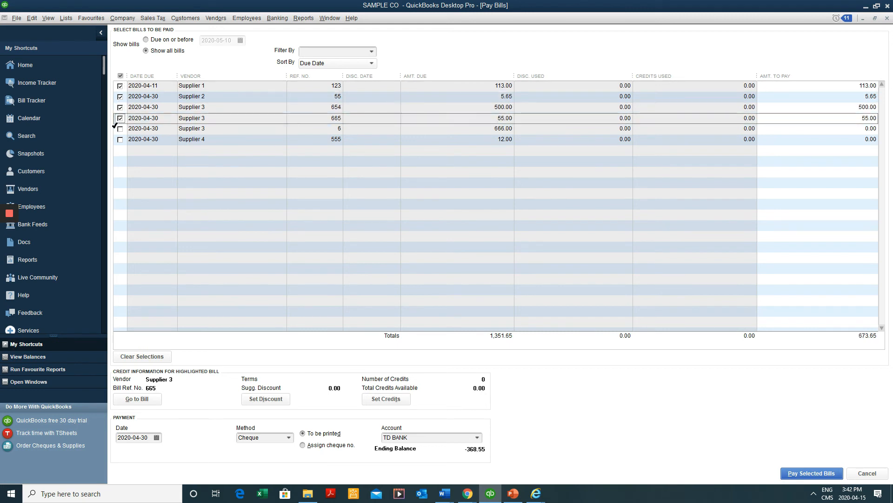
click(120, 128)
click(120, 139)
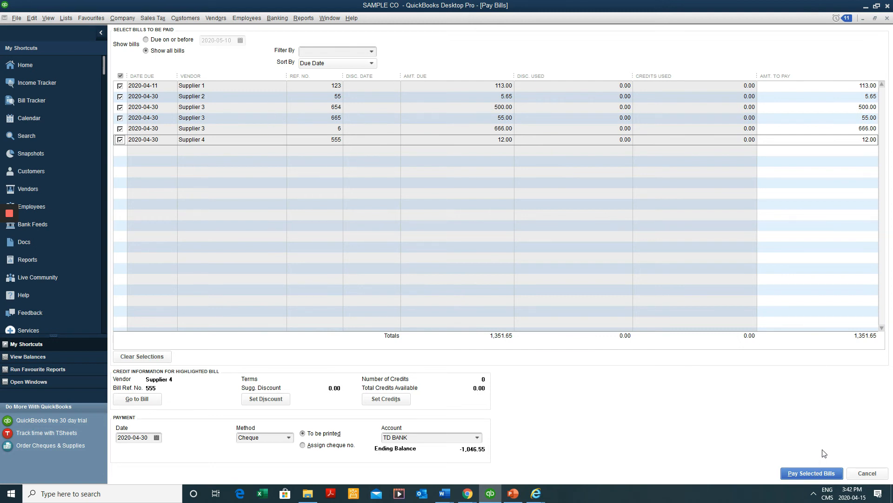
click(821, 477)
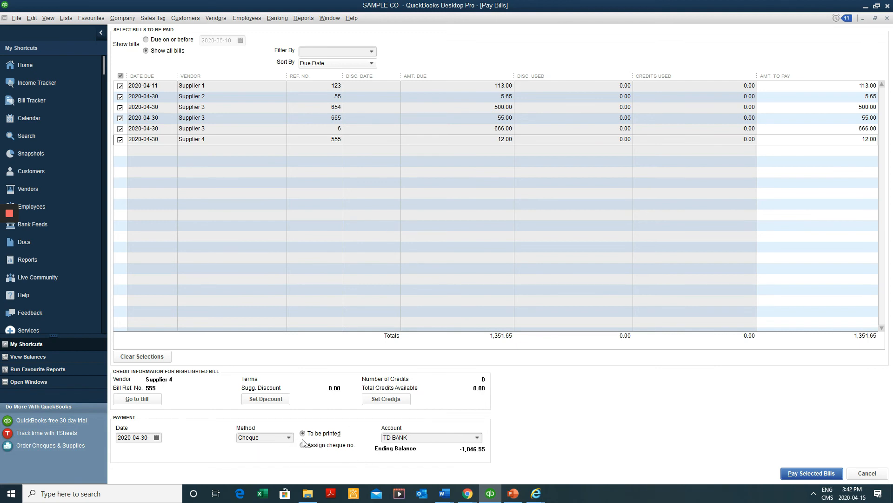
Add a new bank account named Scotia Bank from the paying account dropdown
click(430, 442)
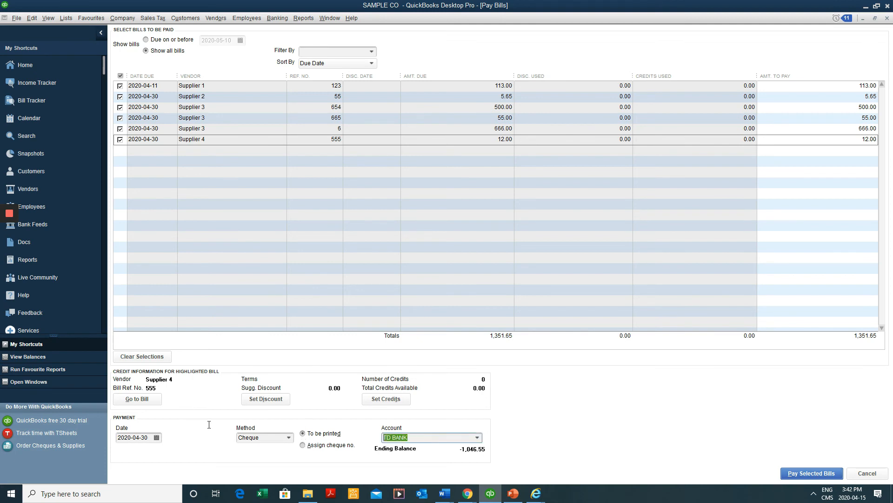
click(477, 438)
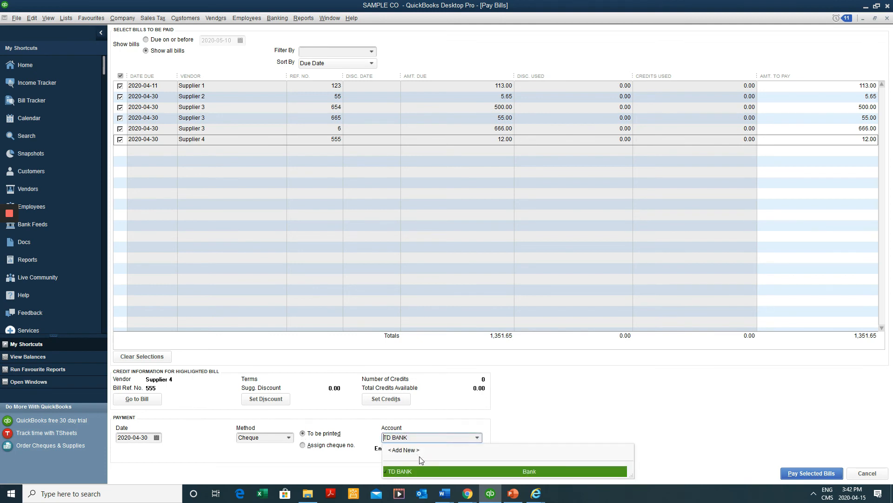
click(425, 436)
click(477, 438)
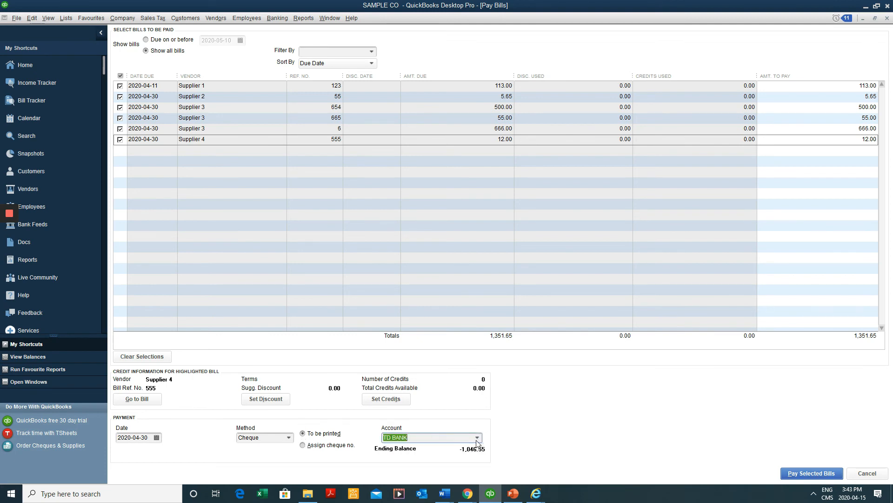
click(477, 438)
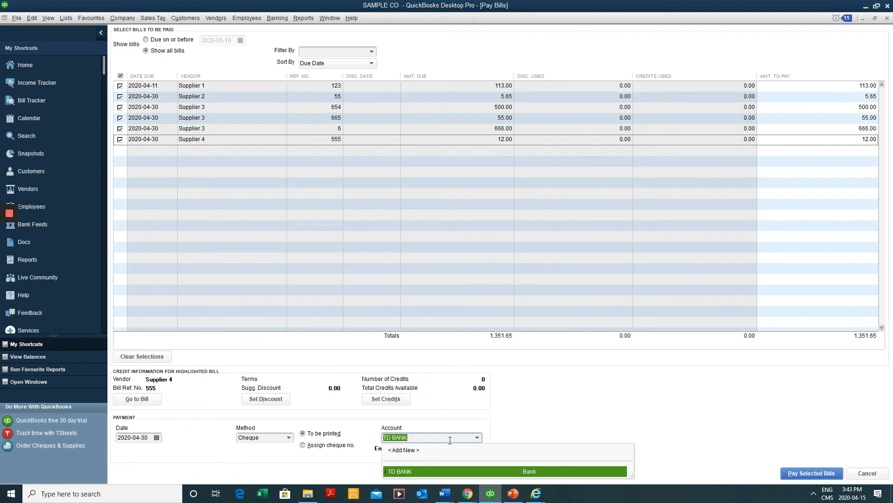
click(477, 437)
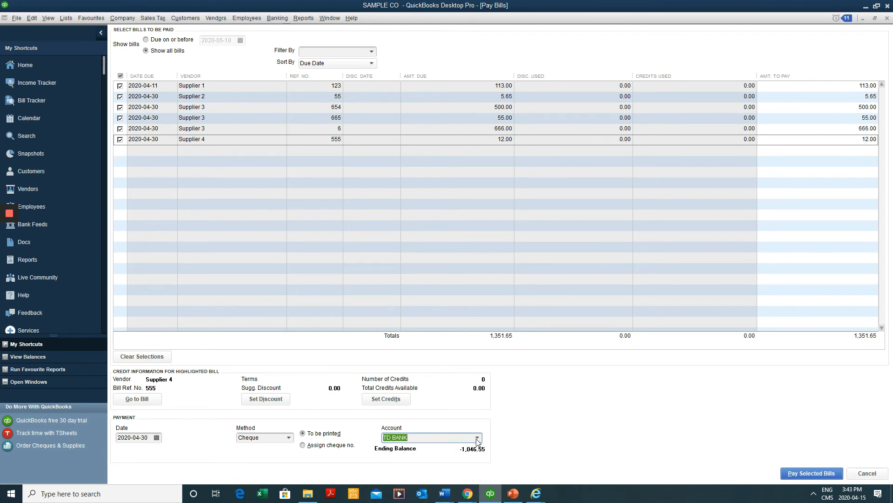
click(477, 438)
click(434, 456)
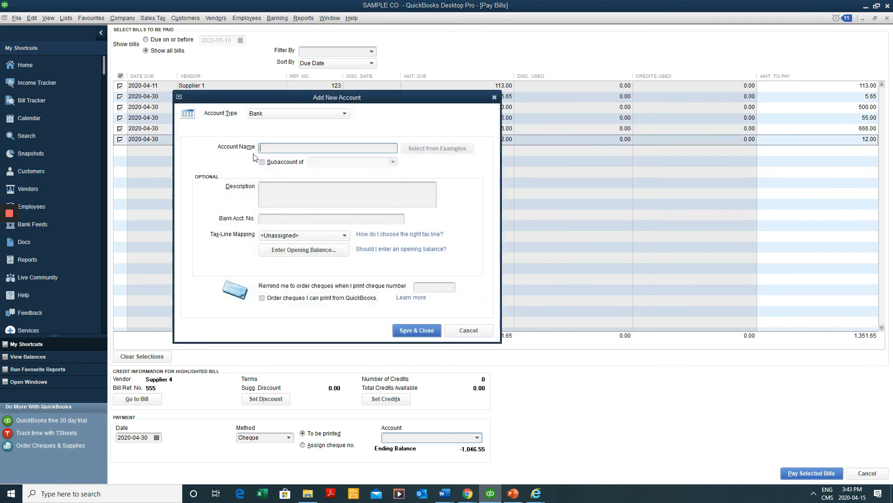
text(Scotia Bank)
click(422, 330)
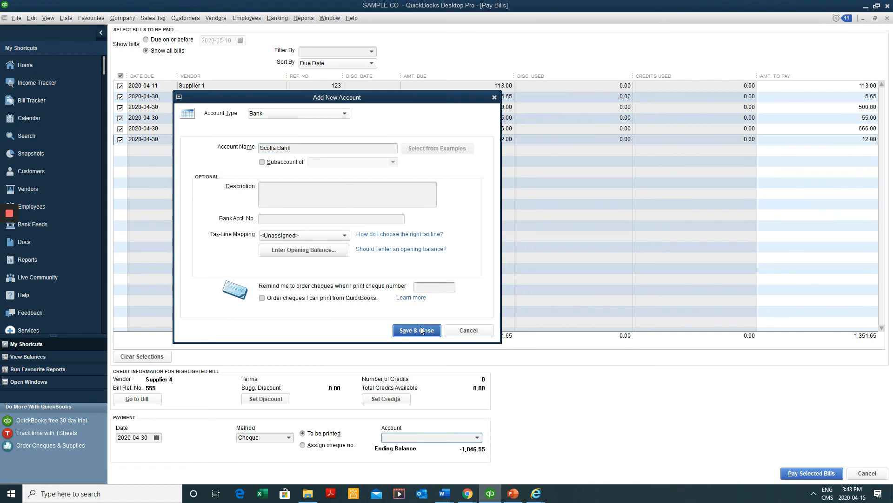
click(494, 212)
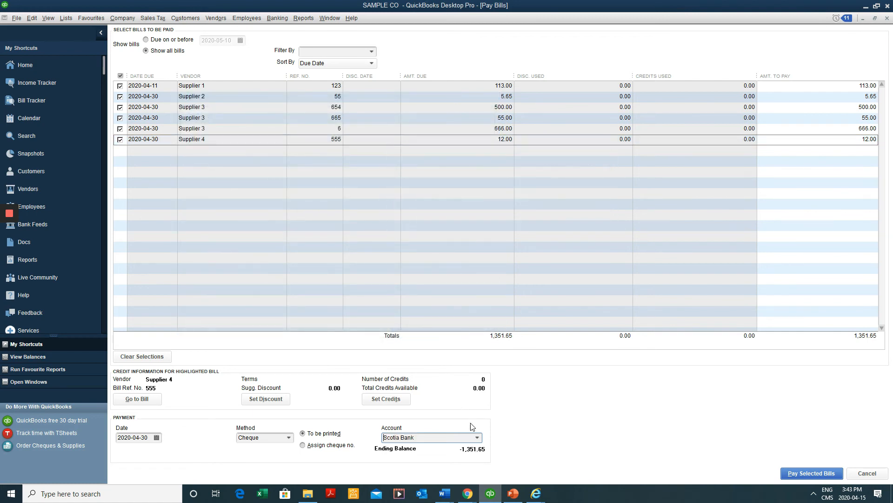
Set the paying account back to TD BANK and dismiss the default-account message
click(477, 438)
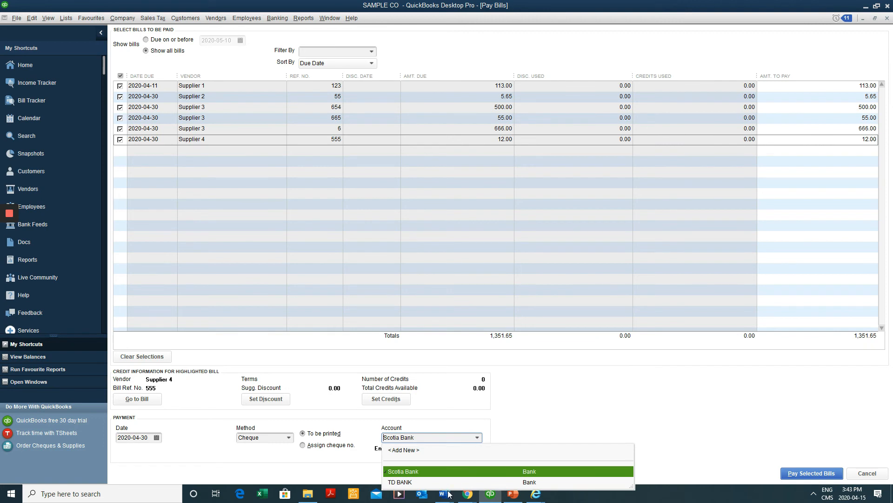
click(435, 483)
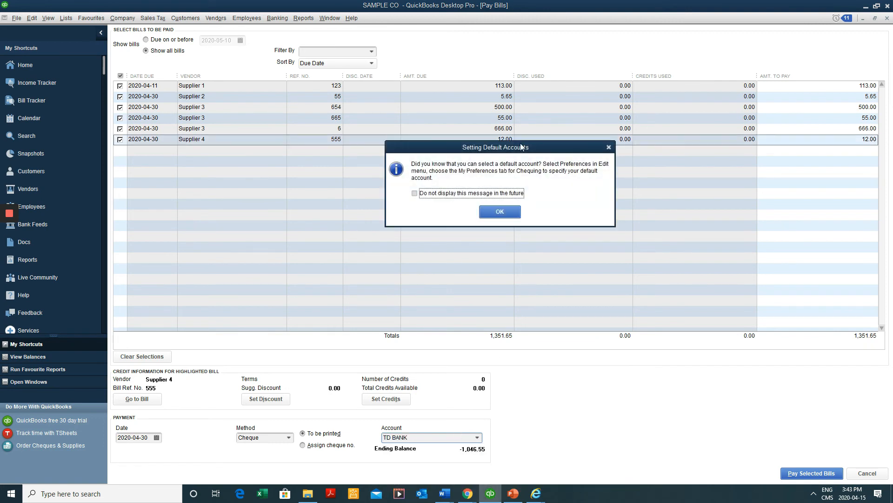
click(507, 212)
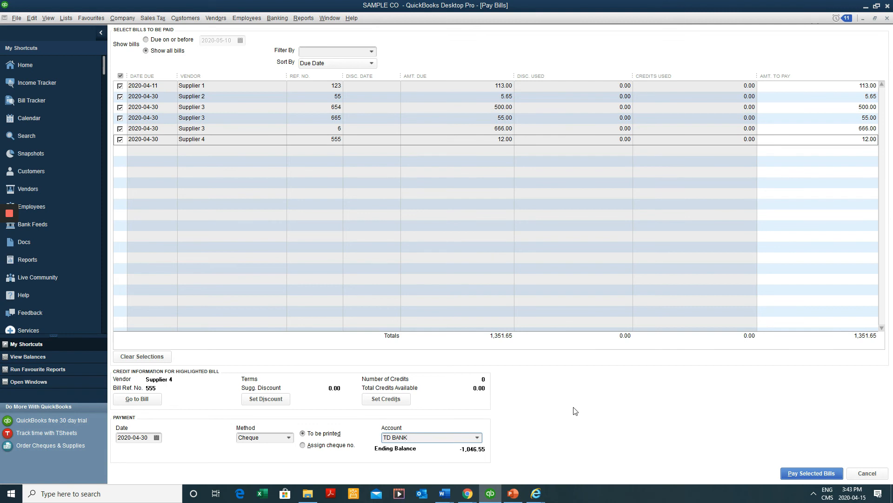
Pay the six selected bills by cheque from TD BANK and review the payment summary
click(803, 478)
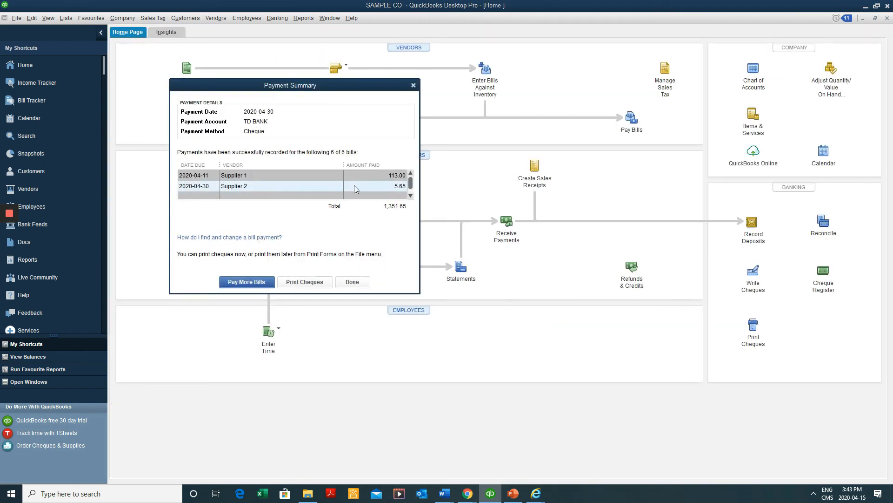
scroll(320, 177, down, 4)
scroll(320, 177, up, 4)
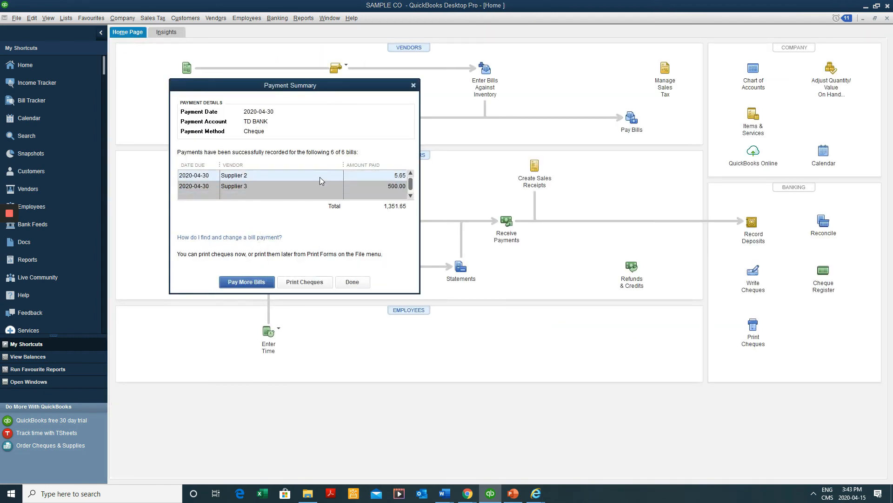
scroll(342, 186, down, 4)
scroll(352, 186, up, 4)
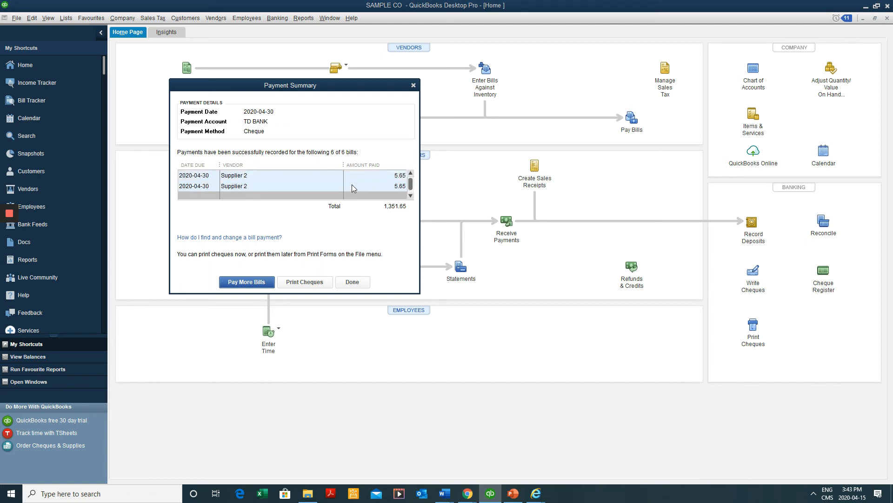
scroll(362, 180, down, 2)
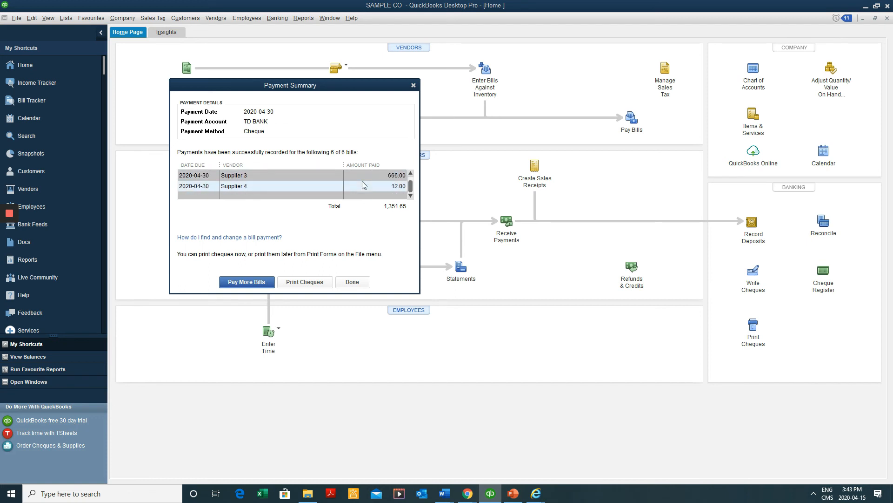
Prepare the four resulting cheques for printing with First Cheque Number 3
click(302, 282)
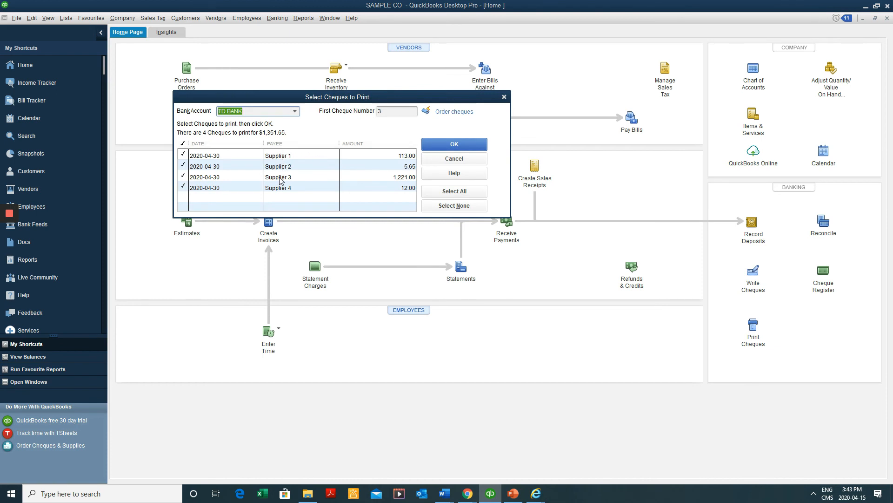
click(408, 111)
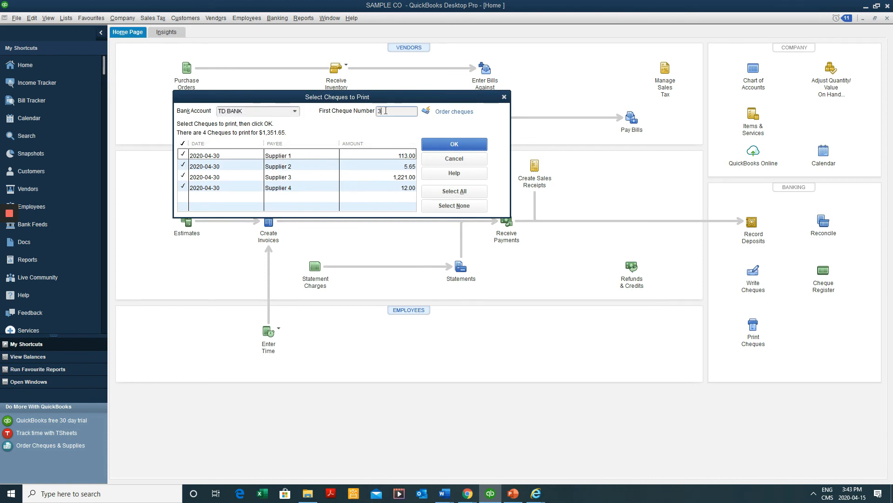
double_click(406, 109)
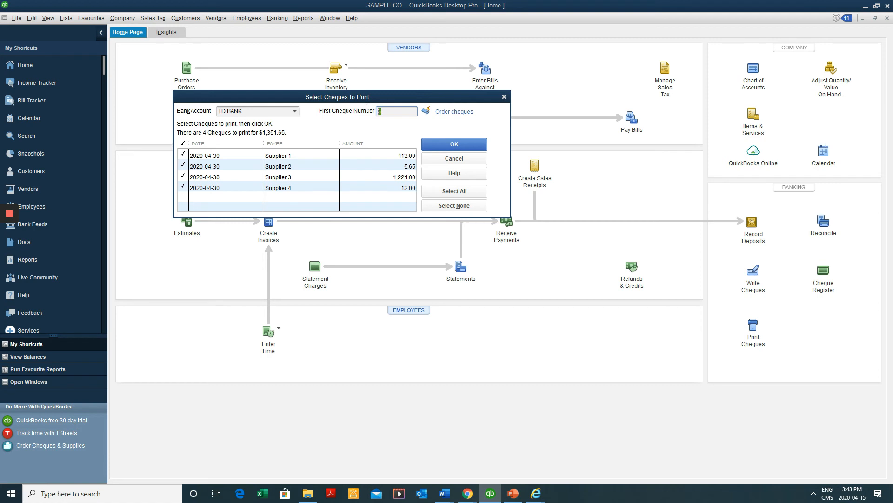
double_click(397, 111)
Print the four TD BANK cheques totalling 1,351.65 and confirm they printed correctly
click(450, 146)
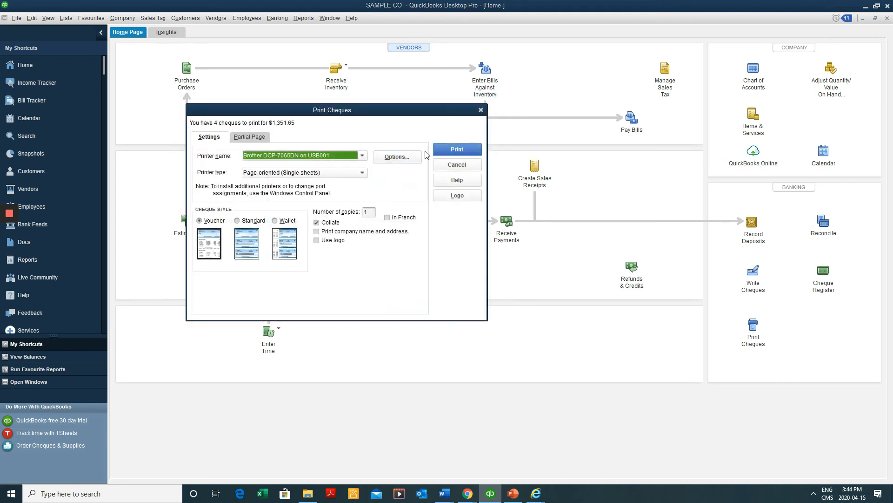
click(454, 150)
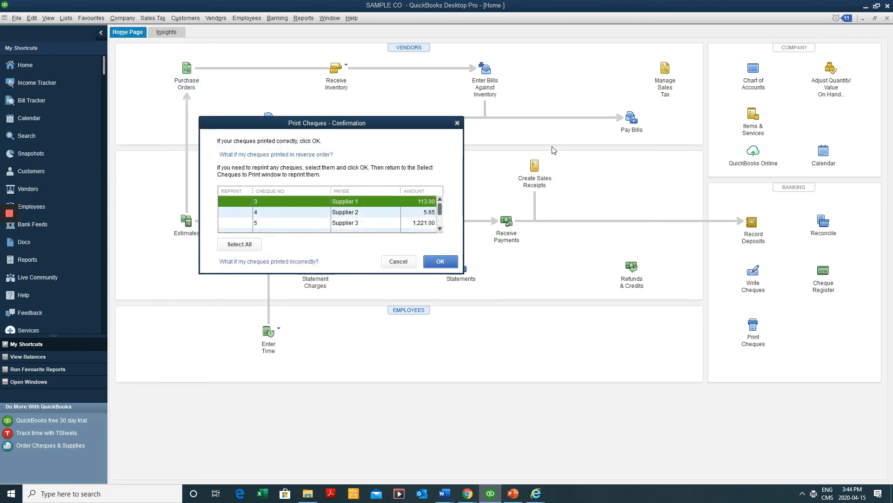
scroll(381, 202, down, 1)
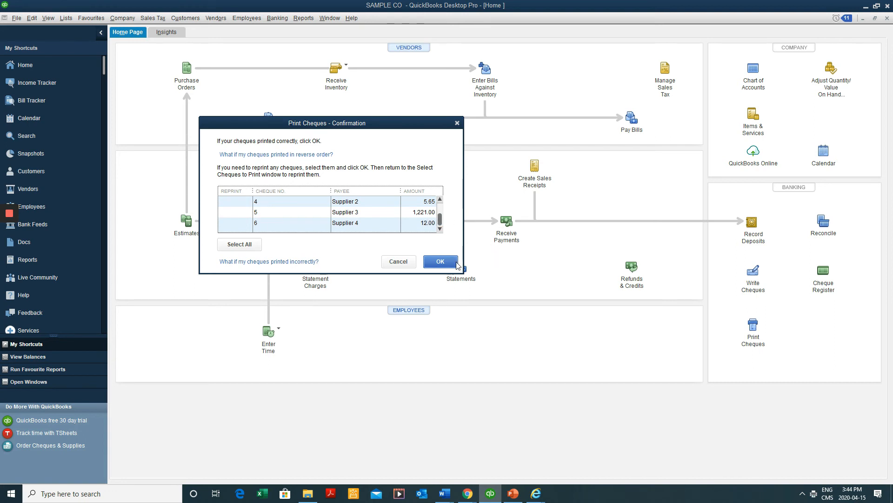
click(440, 261)
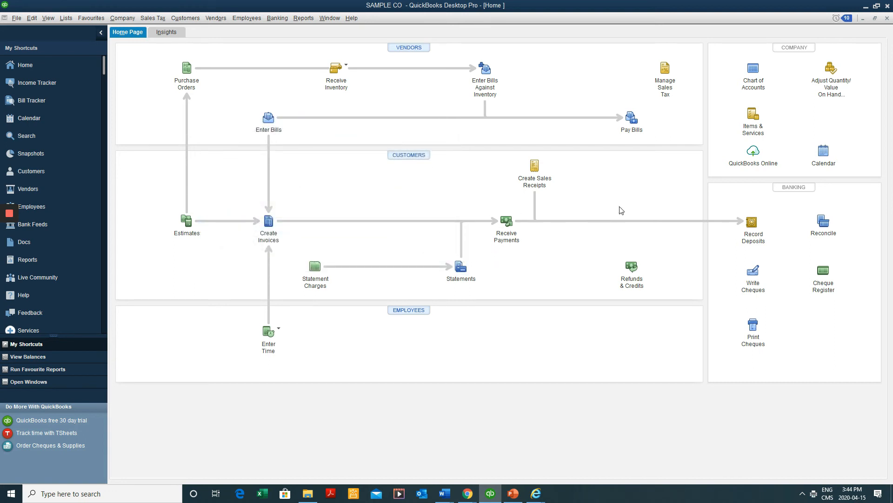
In the TD BANK register, delete the Supplier 1 and Supplier 2 bill payment cheques
key(ctrl+a)
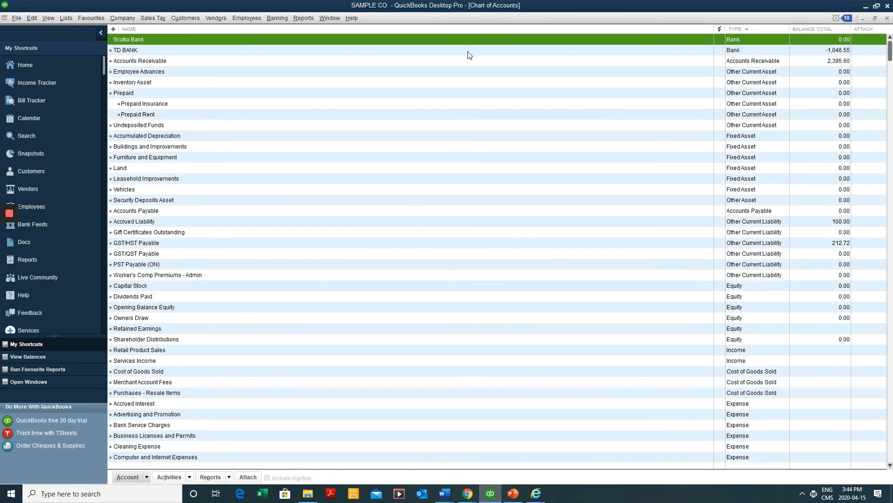
double_click(469, 50)
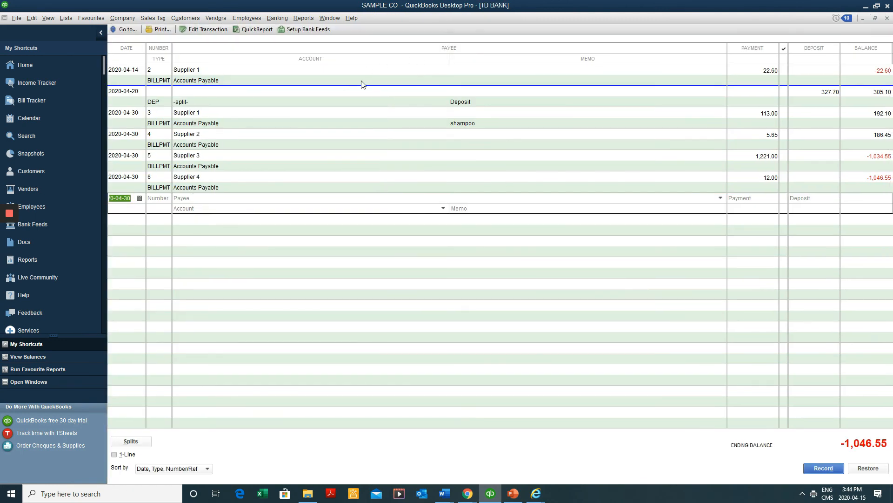
click(861, 116)
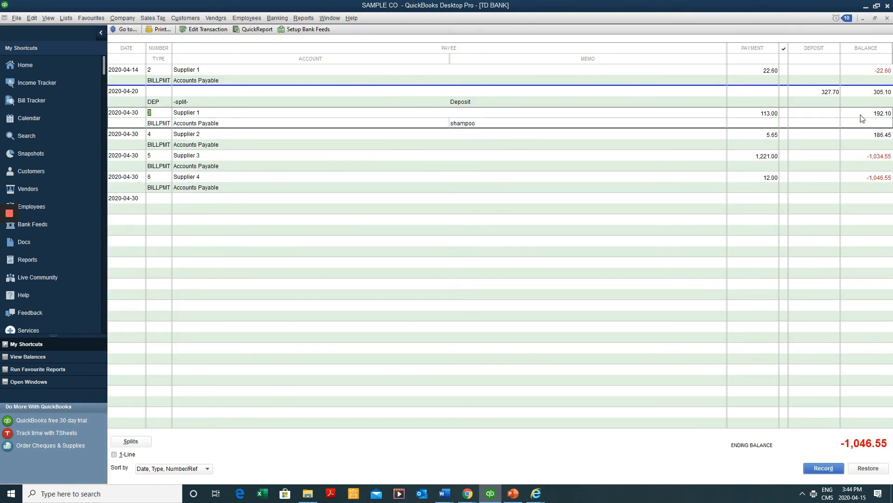
right_click(861, 124)
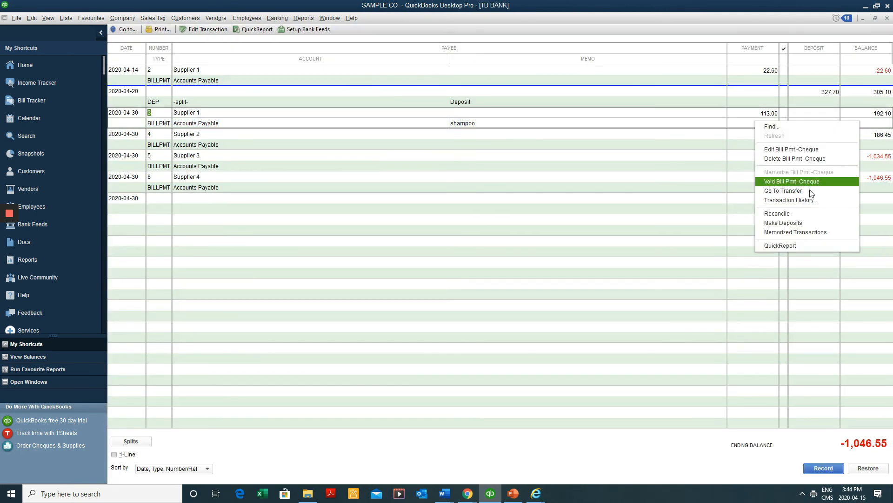
click(787, 158)
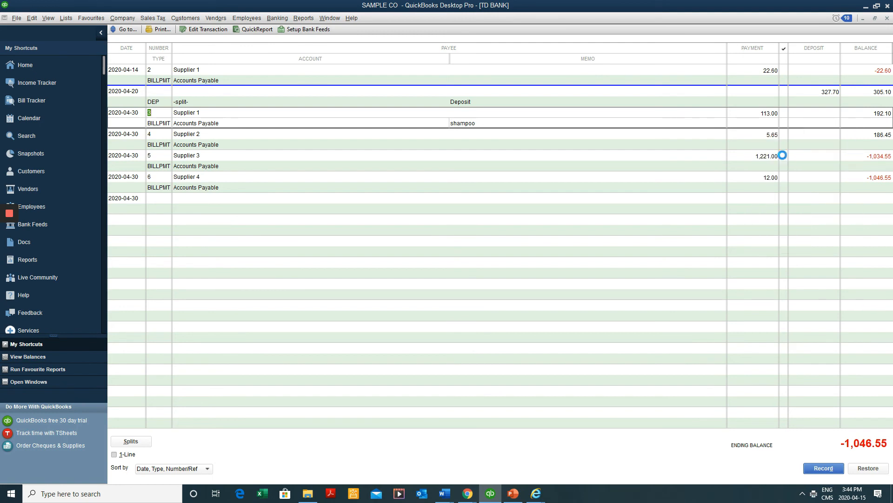
click(425, 224)
right_click(768, 176)
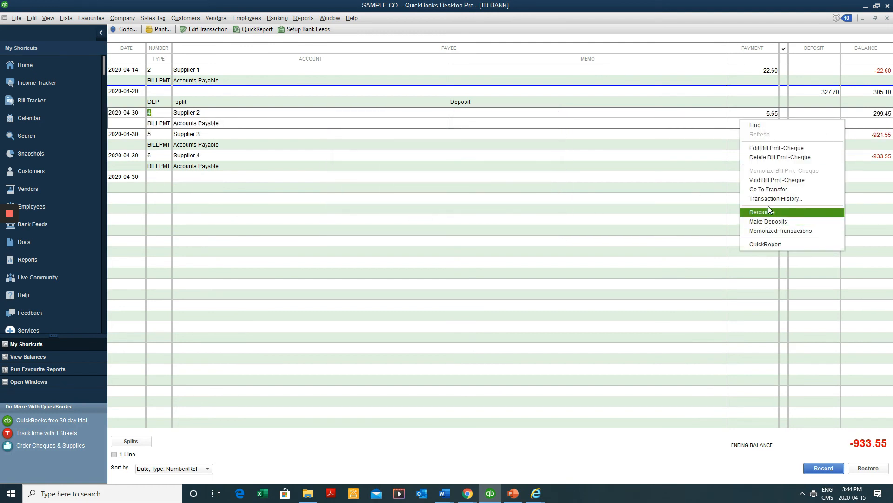
click(786, 157)
click(424, 225)
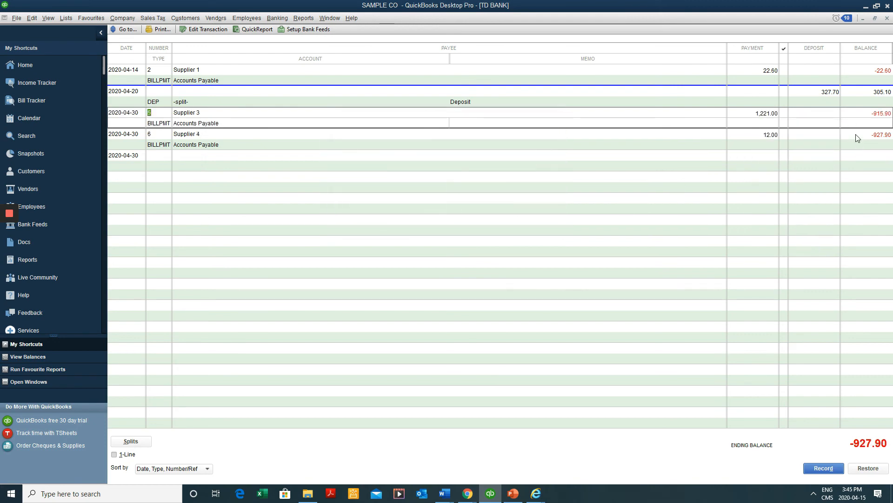
Delete the Supplier 3 bill payment cheque from the TD BANK register
right_click(851, 117)
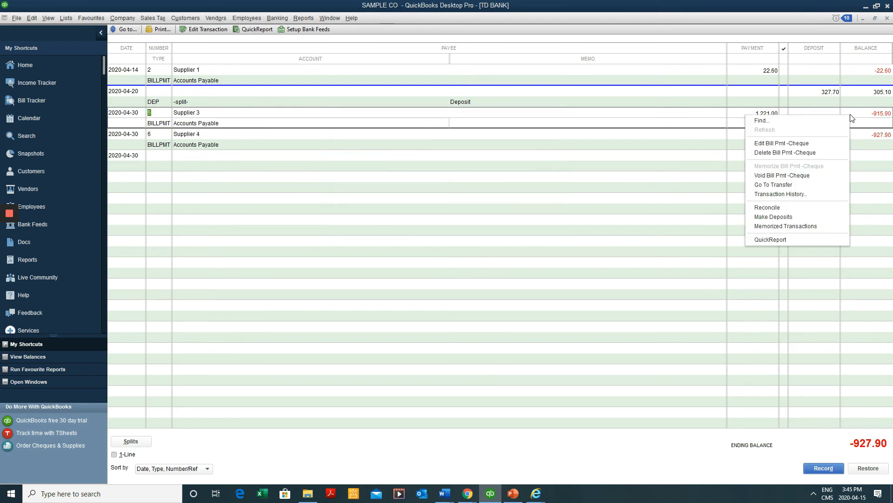
click(791, 218)
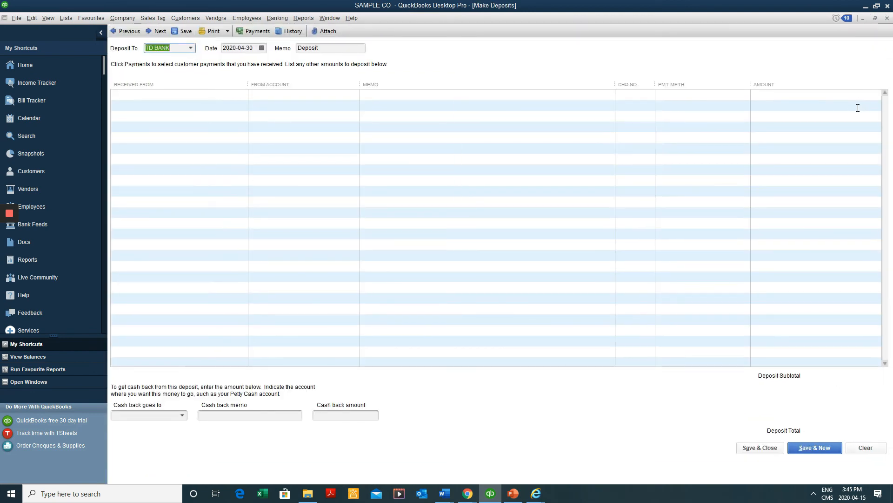
key(Escape)
right_click(856, 119)
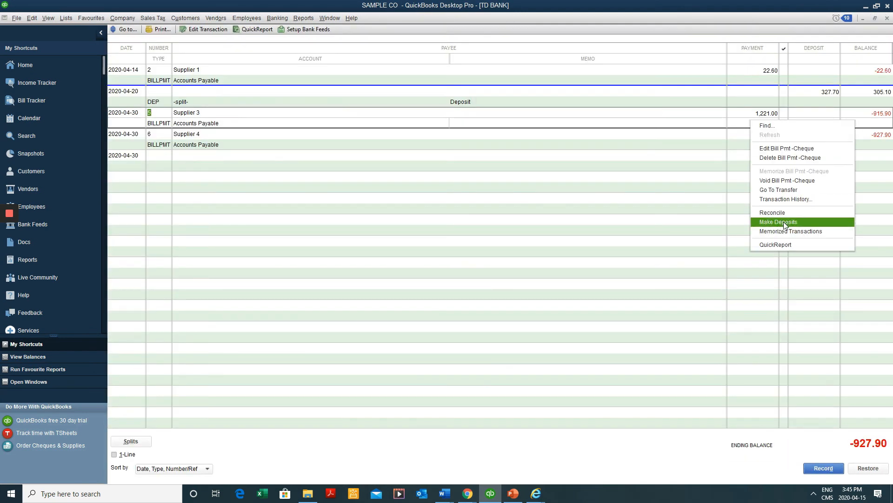
click(792, 158)
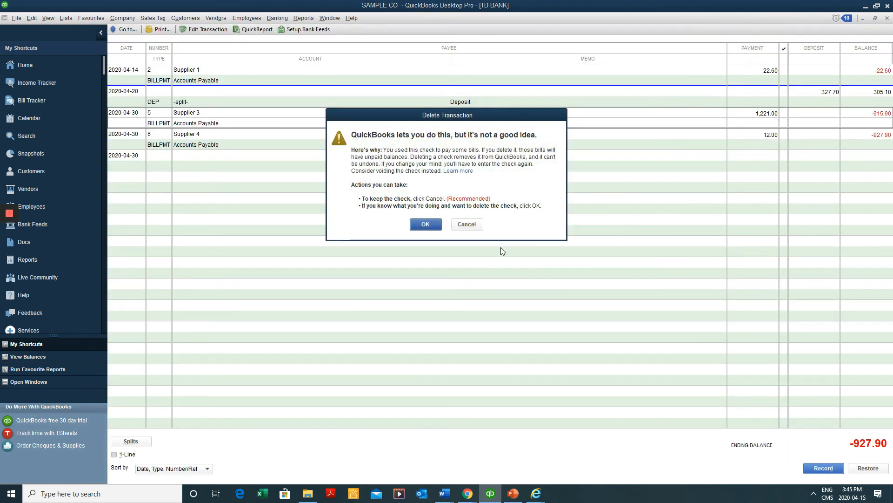
click(425, 224)
right_click(841, 121)
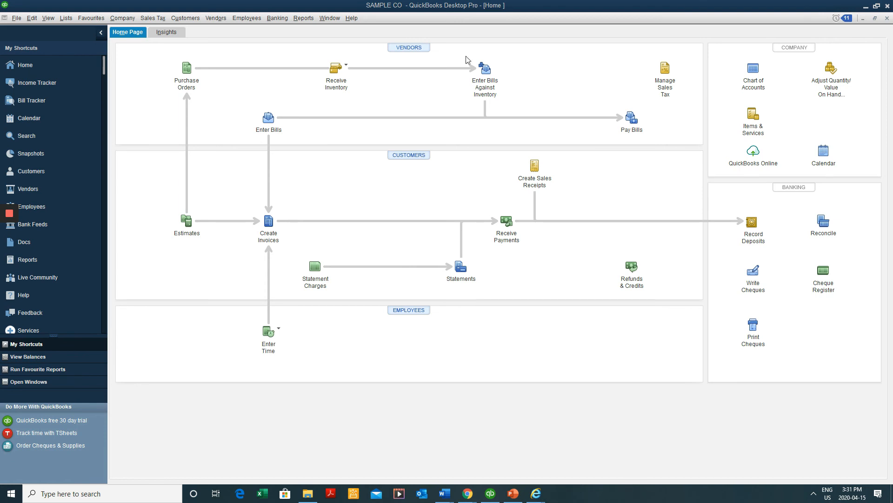
Show the Reports menu's Vendors & Payables list with A/P Aging Summary and A/P Aging Detail
click(303, 18)
mouse_move(334, 117)
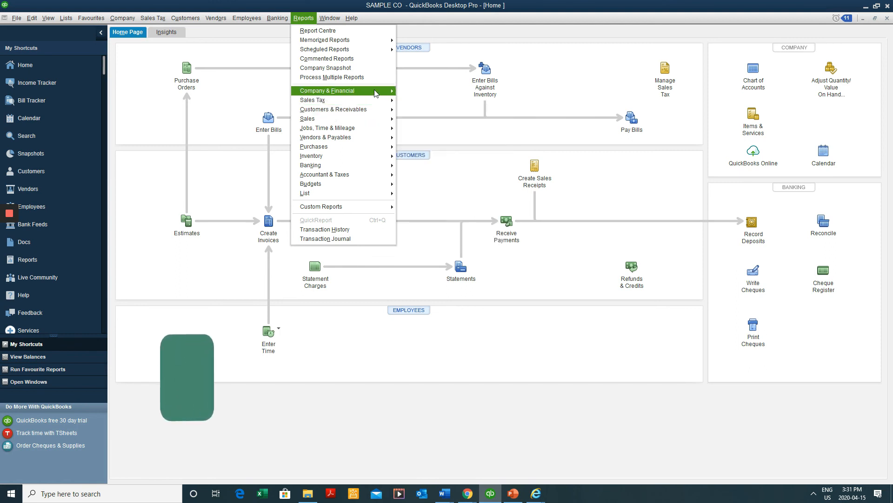
mouse_move(376, 93)
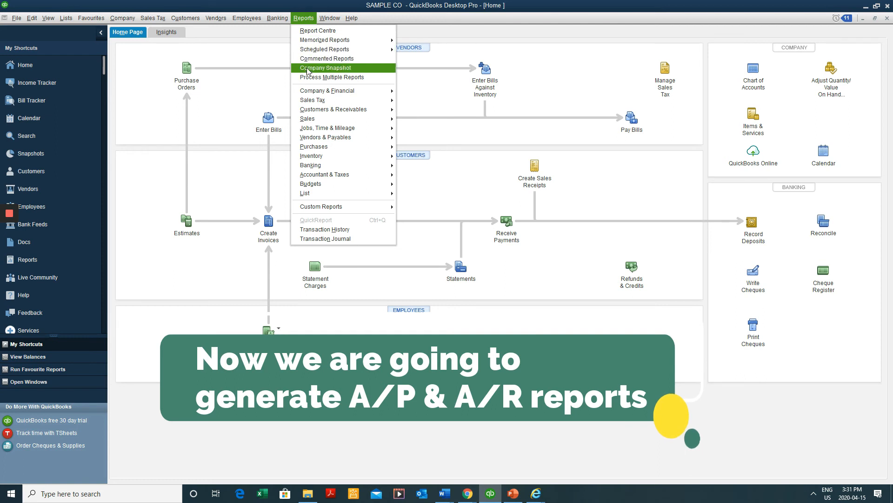
mouse_move(327, 124)
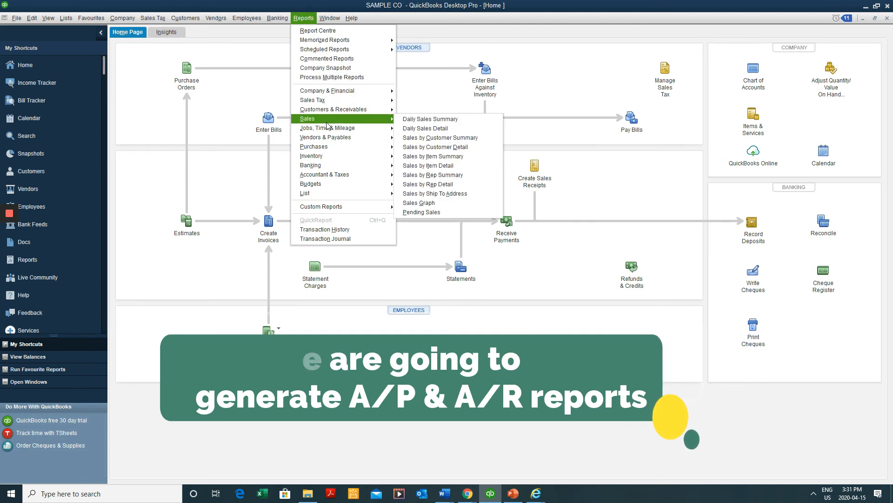
mouse_move(341, 140)
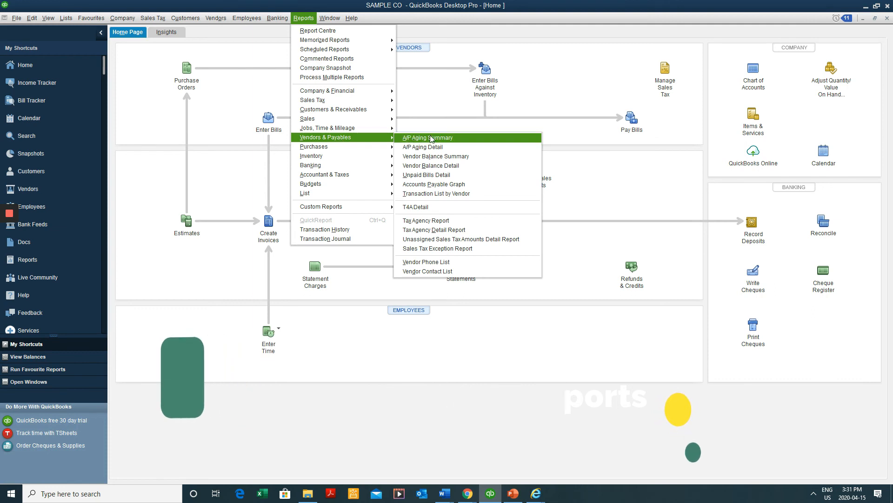
Open the A/P Aging Summary report and widen its supplier name column
click(463, 142)
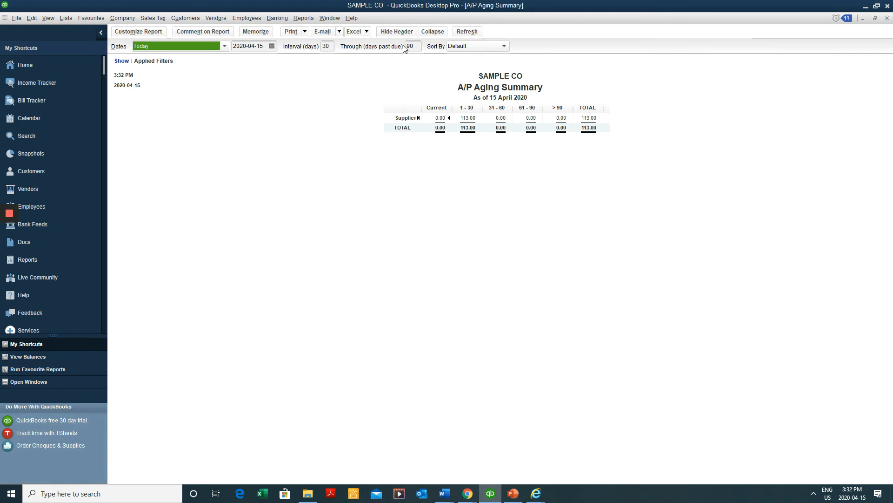
drag(424, 108, 440, 108)
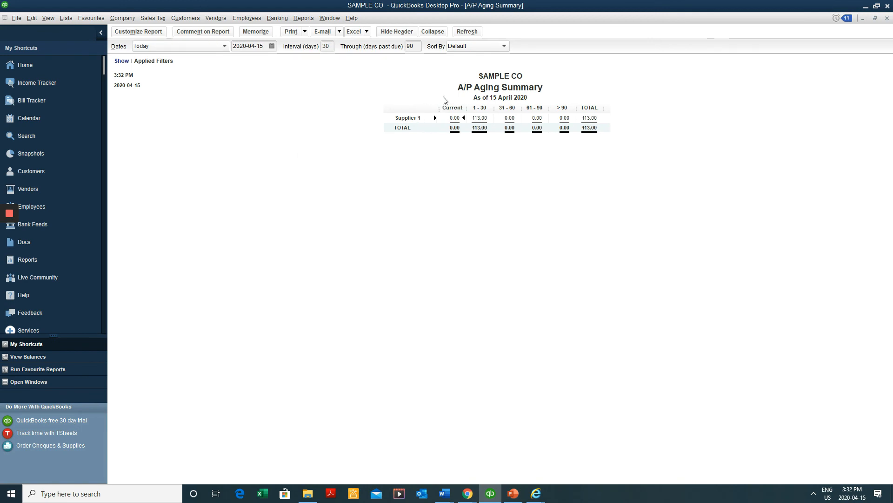
click(467, 31)
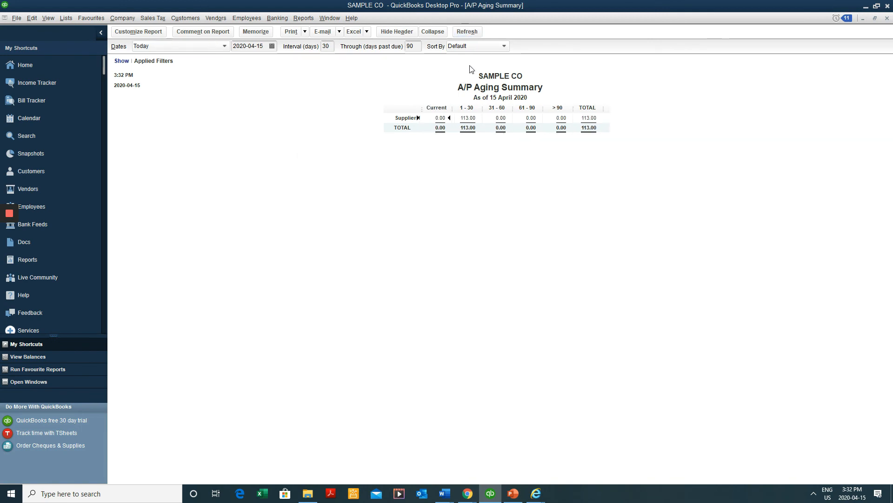
drag(422, 109, 440, 107)
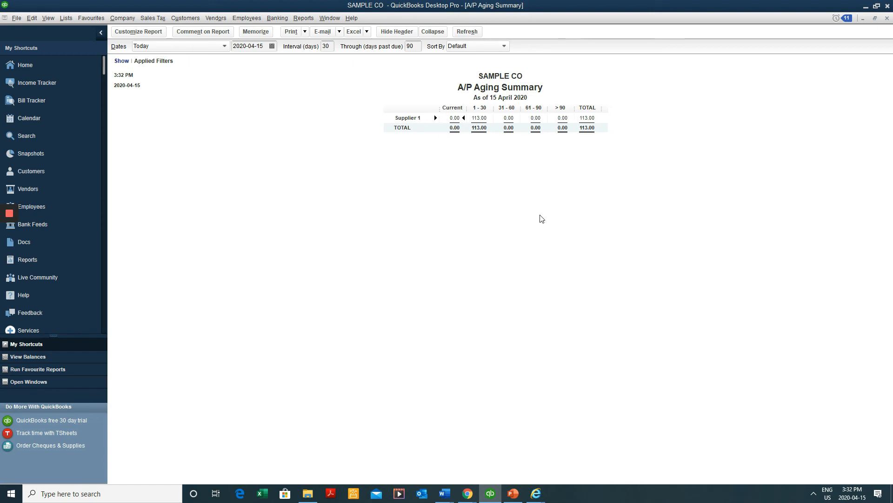
Date the report 30 April 2020, make all columns equal width, and enter a 45-day interval
click(264, 46)
click(272, 46)
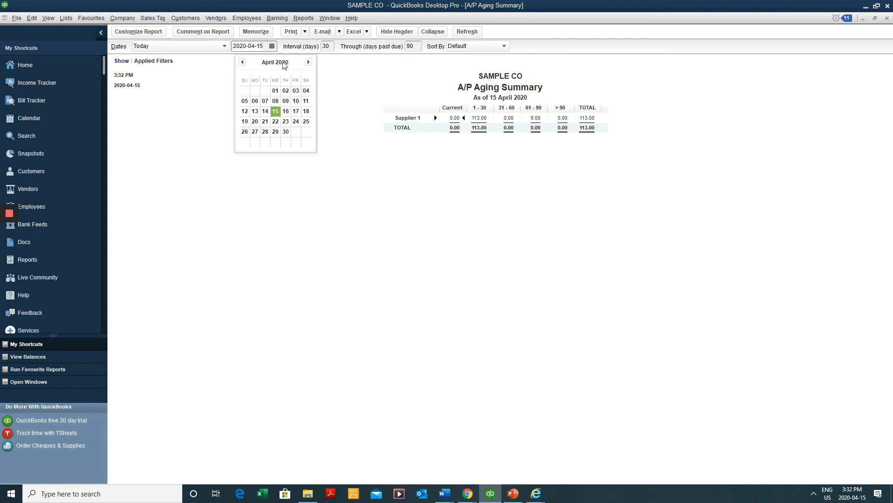
click(284, 129)
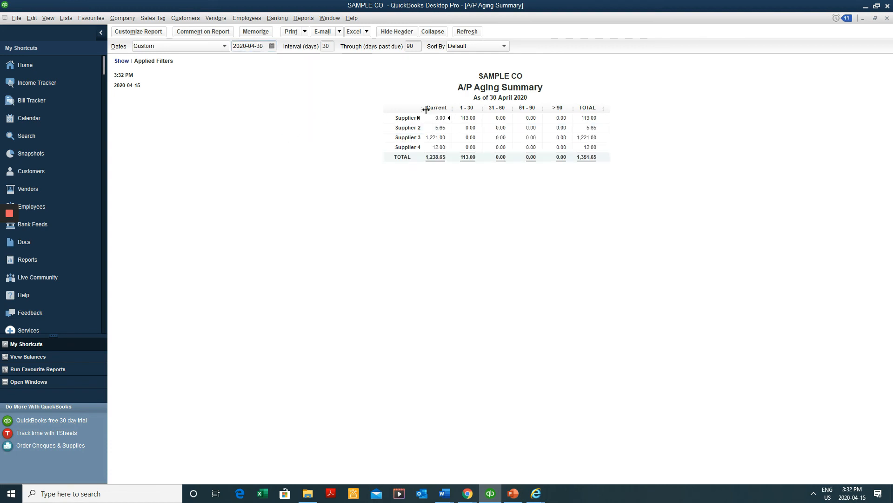
drag(439, 109, 441, 111)
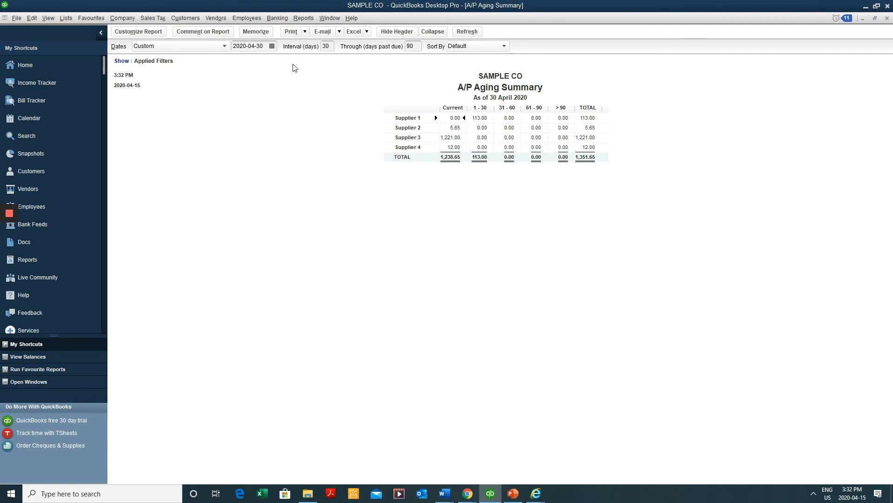
click(260, 46)
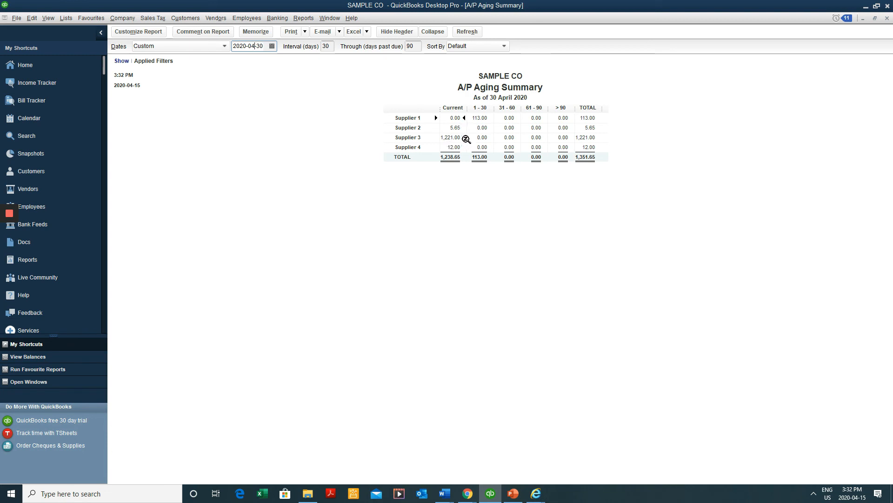
drag(495, 107, 506, 107)
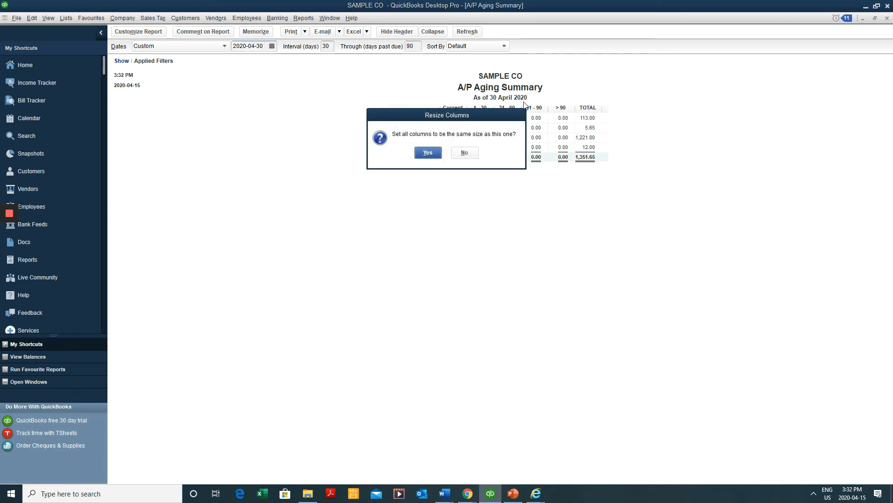
click(432, 152)
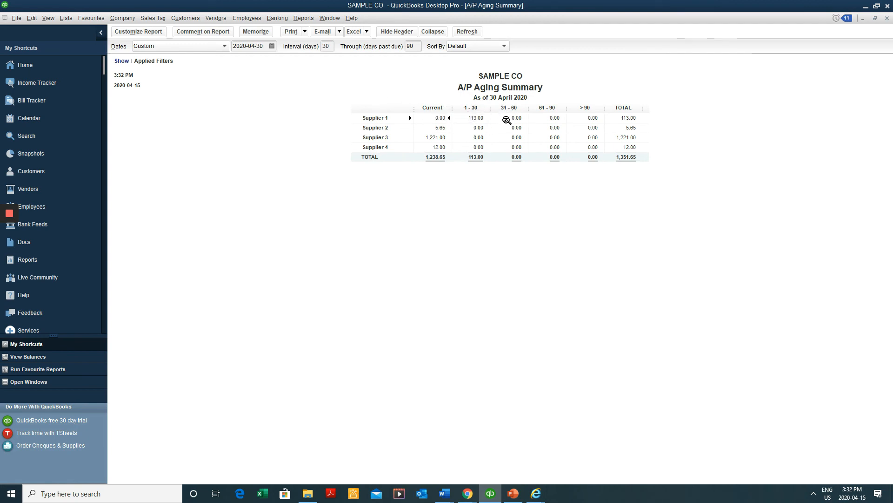
click(326, 46)
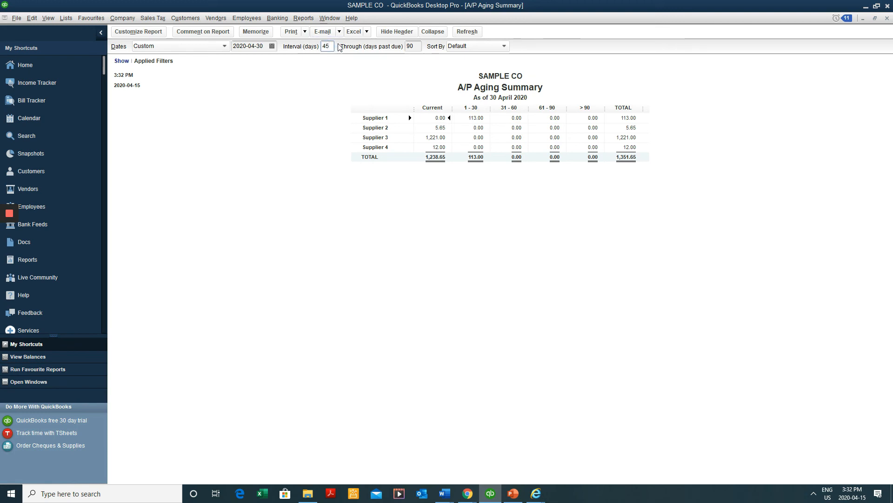
Change the aging interval to 30 days and widen supplier names so they show in full
click(333, 105)
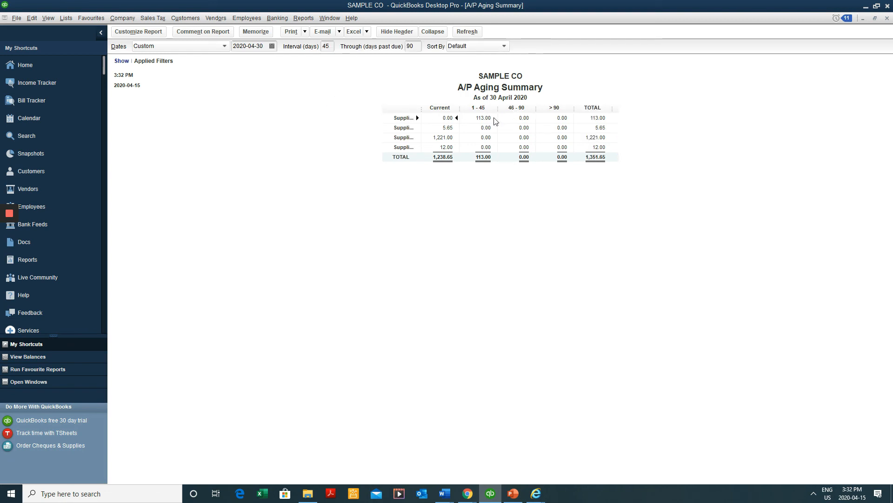
double_click(326, 45)
text(30)
click(290, 159)
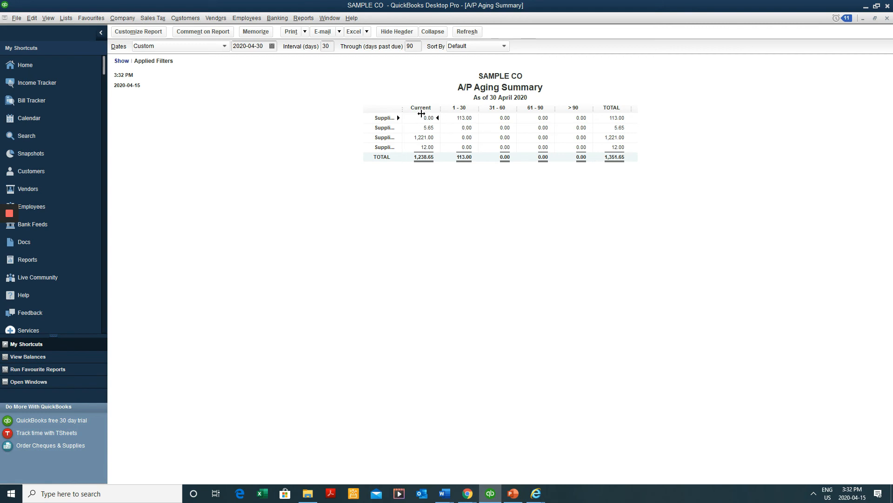
drag(421, 114, 438, 115)
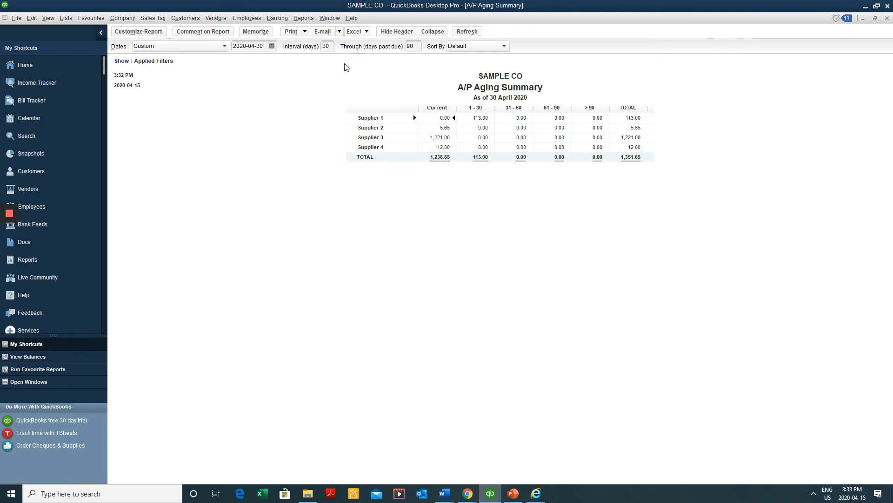
Close the A/P Aging Summary without memorizing its custom settings
click(355, 32)
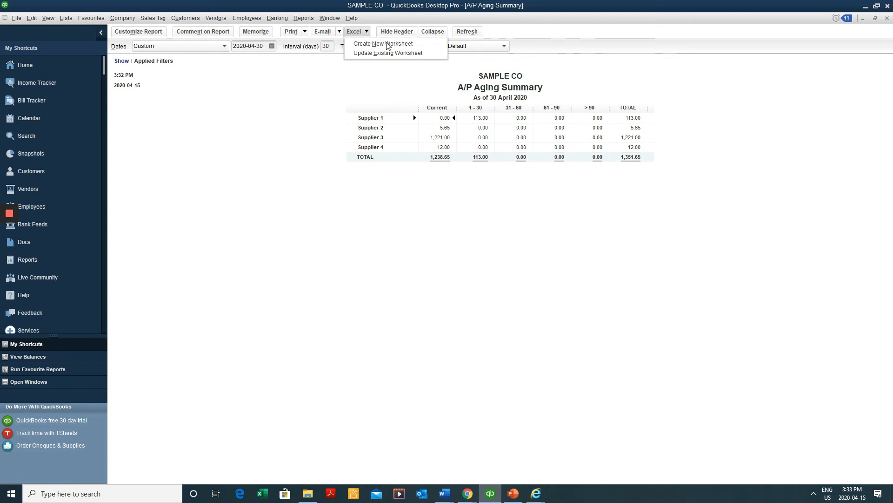
key(Escape)
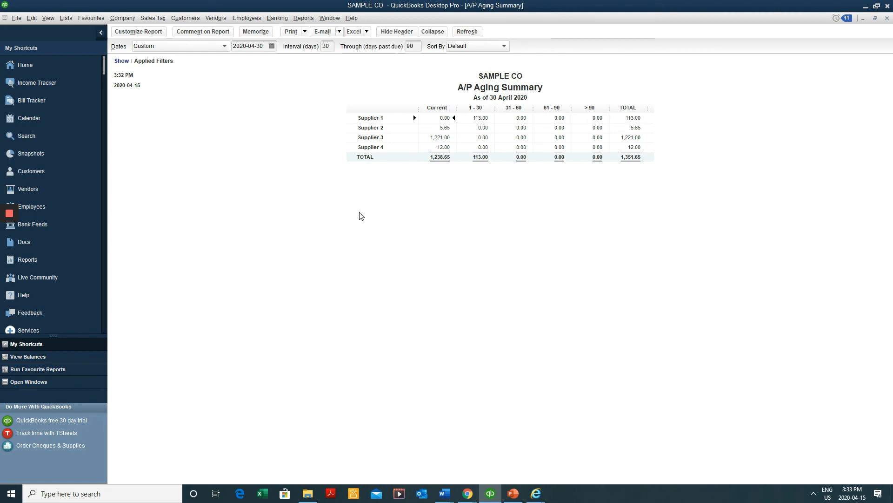
key(Escape)
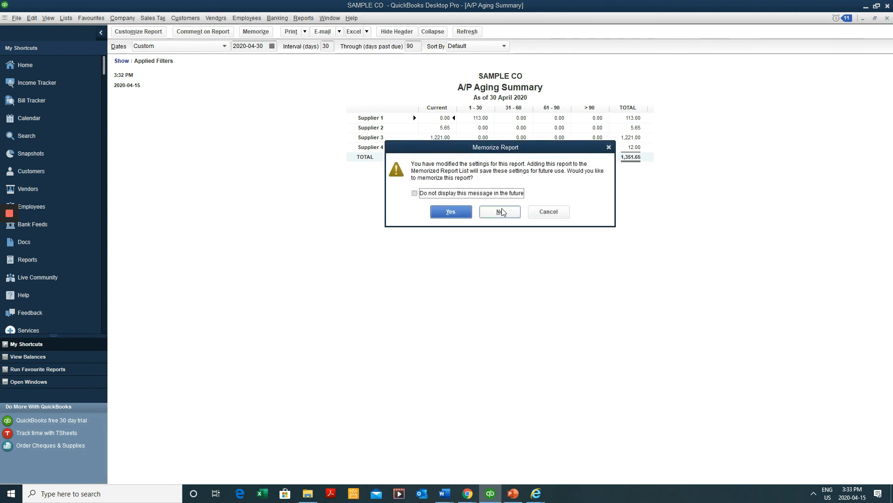
click(499, 212)
click(303, 18)
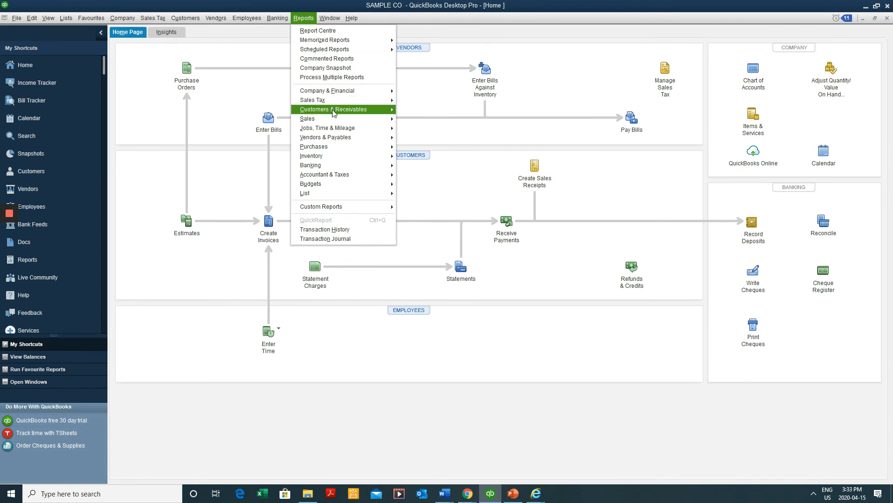
mouse_move(333, 112)
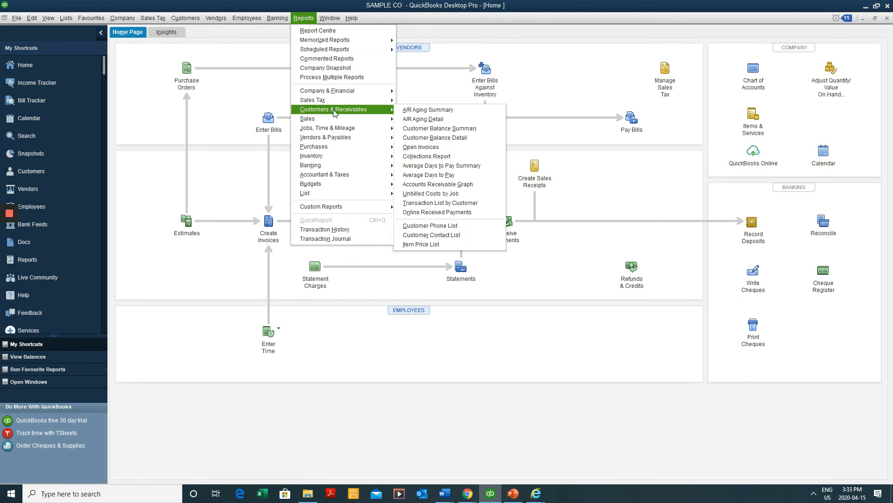
click(494, 114)
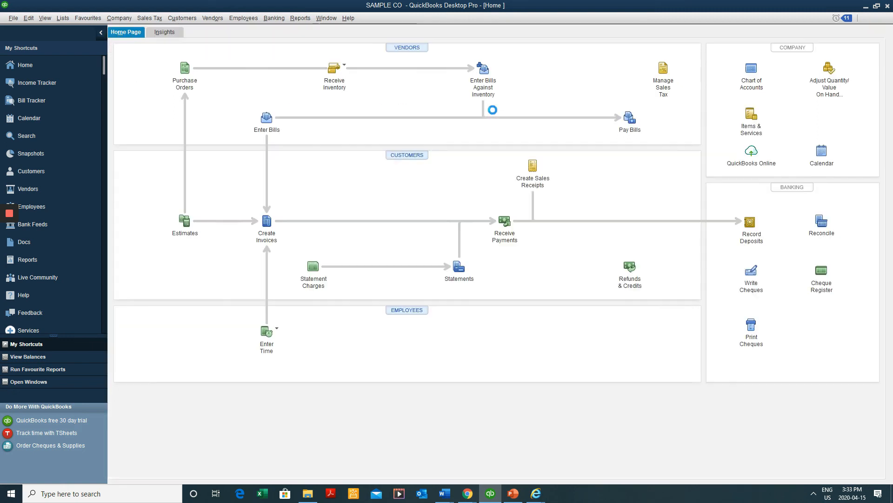
drag(430, 109, 449, 107)
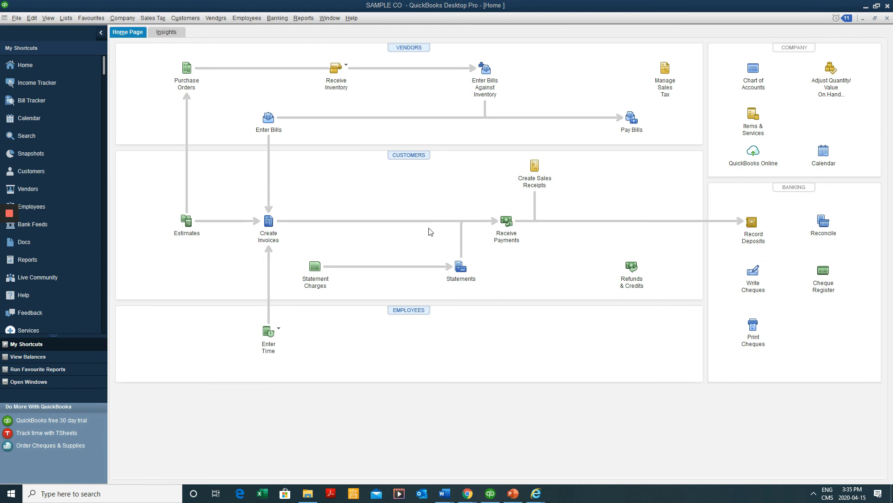
click(123, 18)
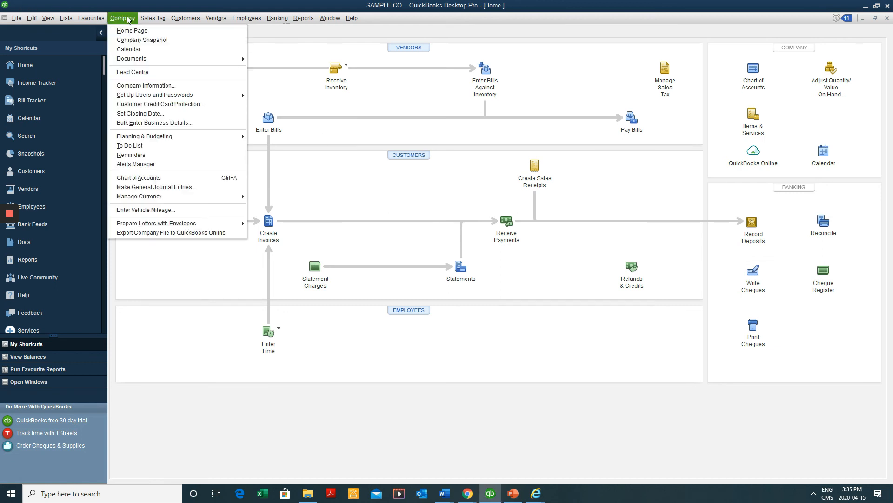
Start a new general journal entry dated 2020-04-30 with a wider account column
click(145, 188)
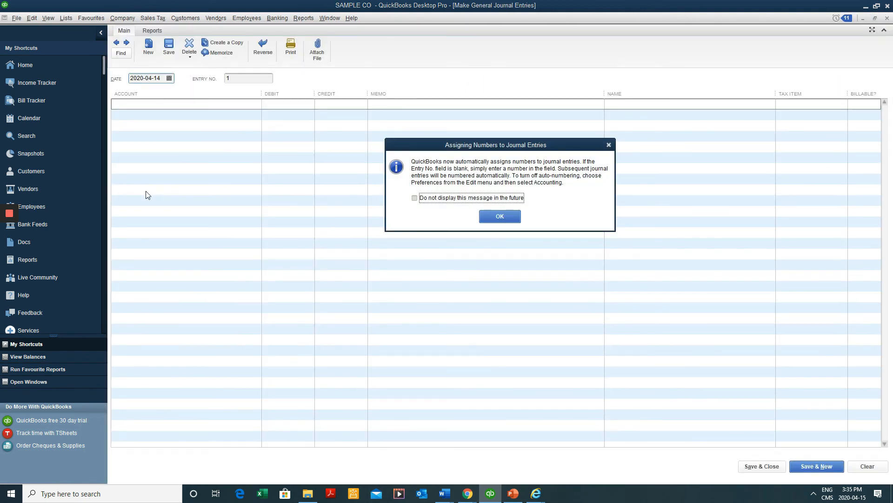
click(497, 217)
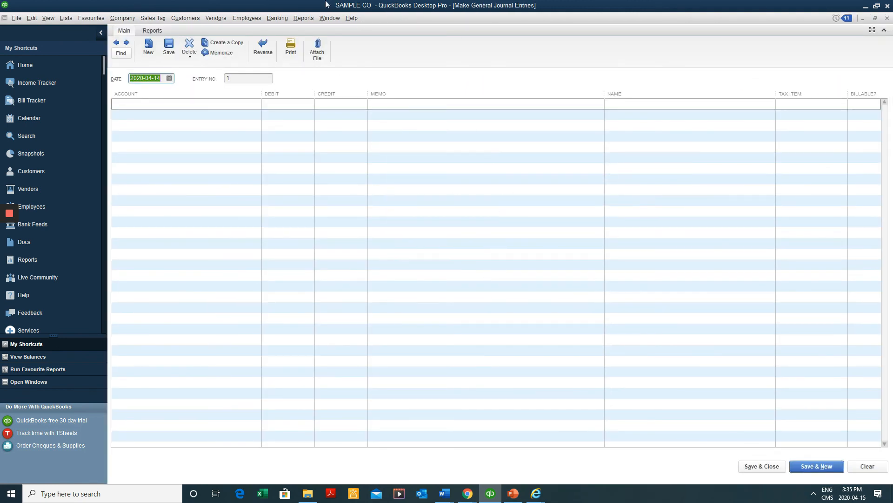
drag(261, 93, 276, 93)
click(247, 103)
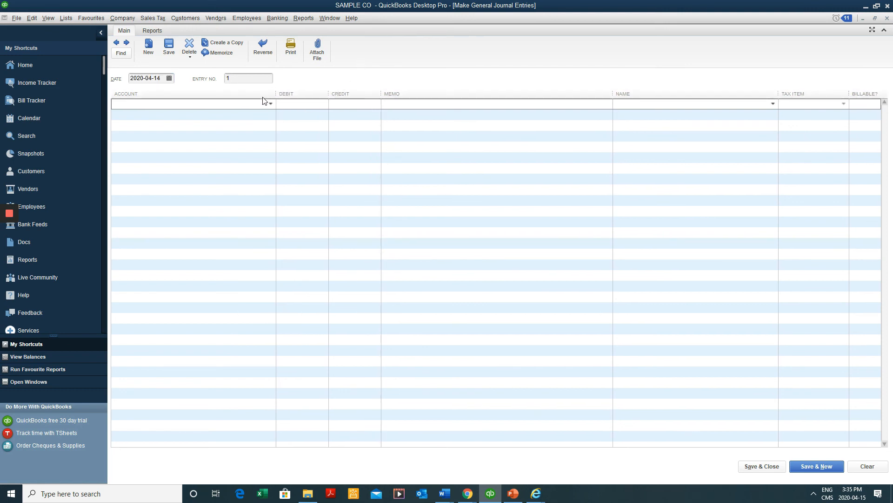
click(168, 78)
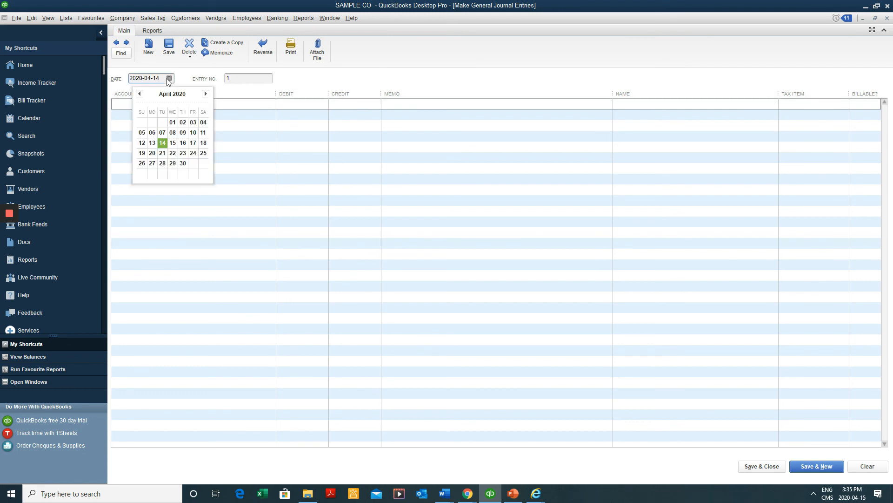
click(183, 163)
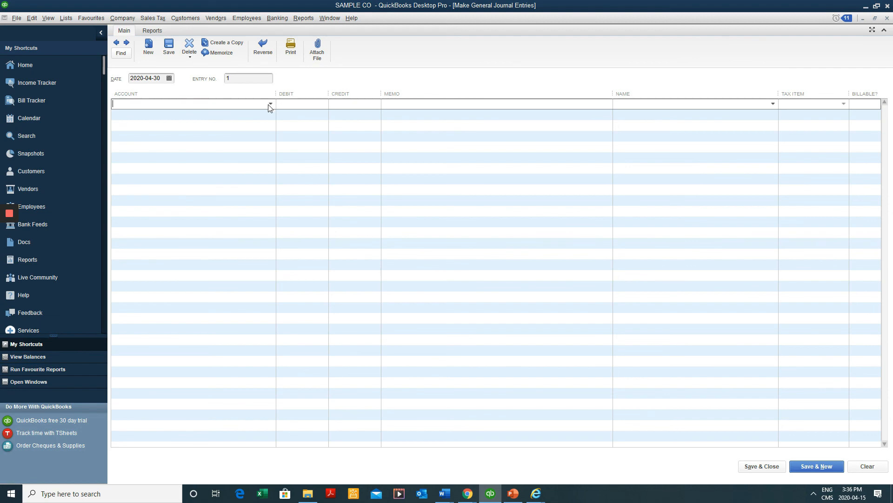
Begin adding a new Expense account for the entry's first line
click(270, 104)
scroll(266, 139, down, 10)
scroll(266, 144, down, 2)
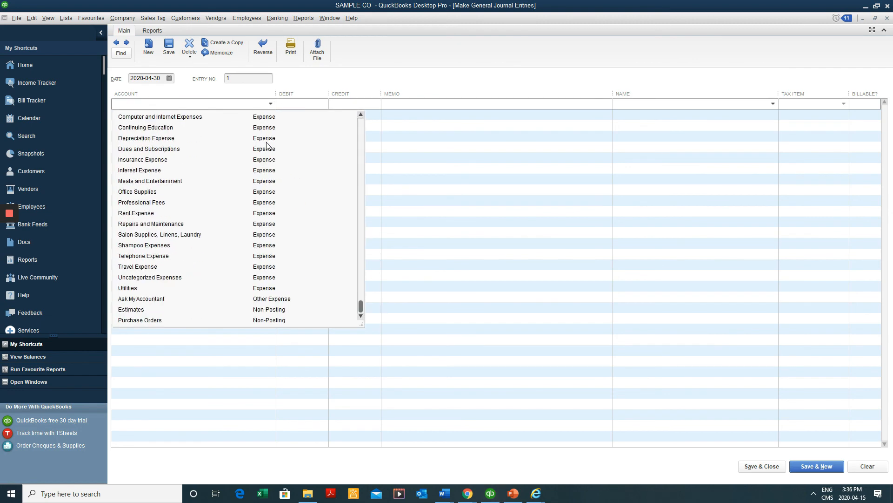
scroll(266, 145, up, 3)
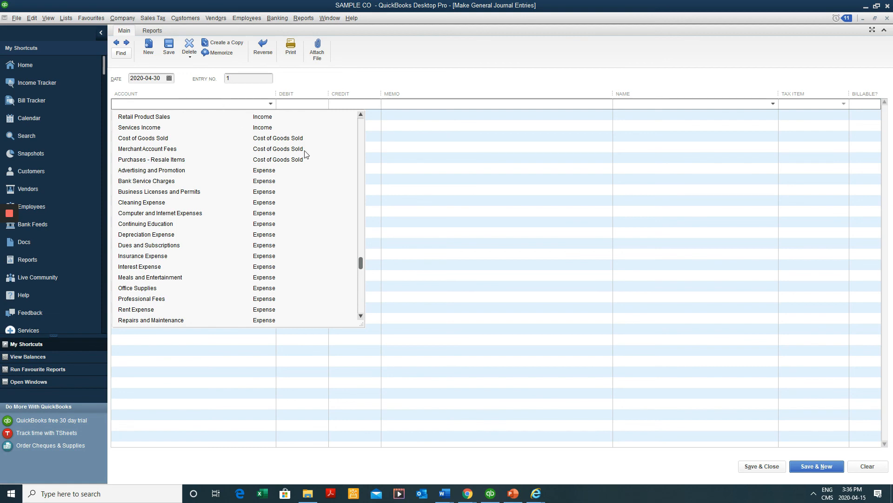
scroll(306, 153, up, 10)
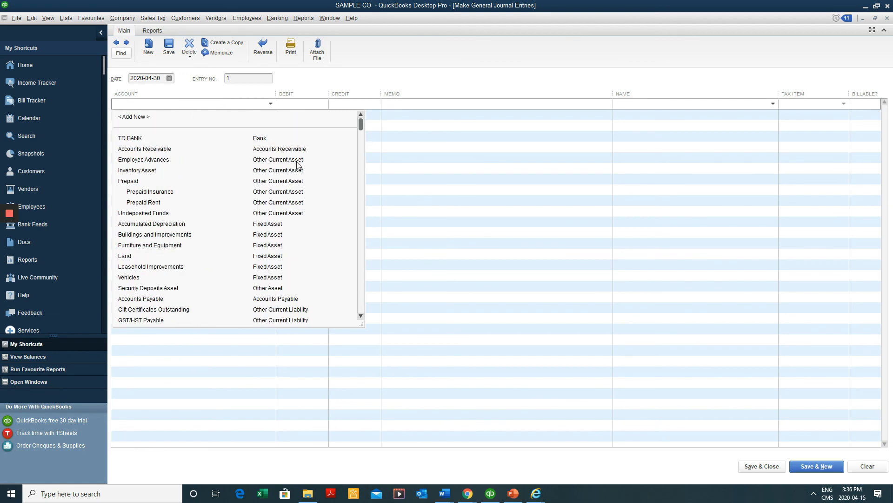
click(132, 117)
click(213, 147)
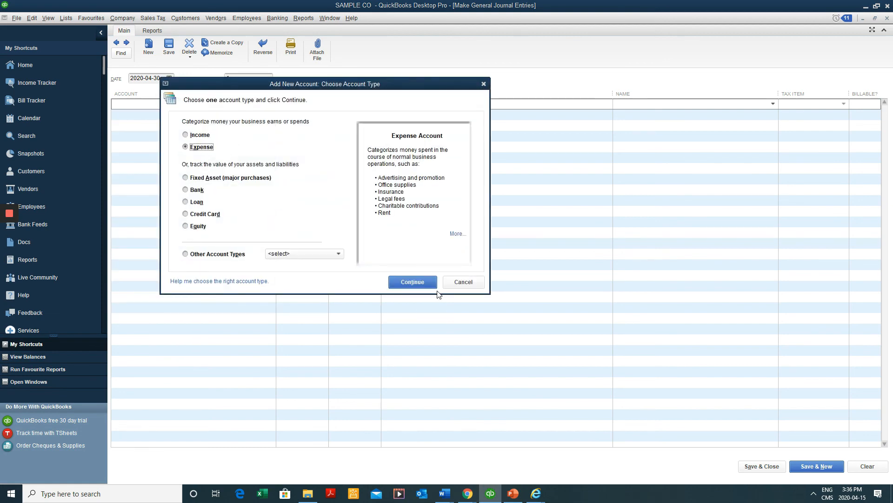
click(417, 282)
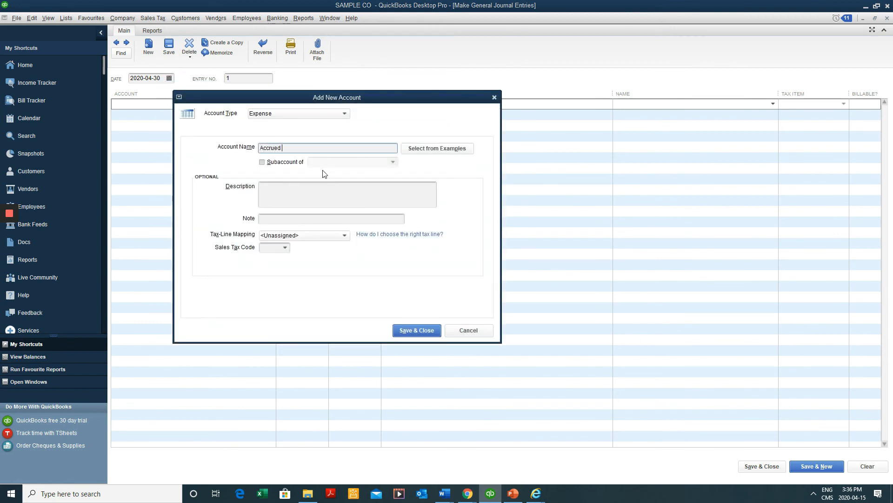
Save the new Accrued Interest expense account with the name copied as its description
text(Accrued Interes)
drag(315, 150, 107, 154)
key(ctrl+c)
click(356, 204)
key(ctrl+v)
click(416, 329)
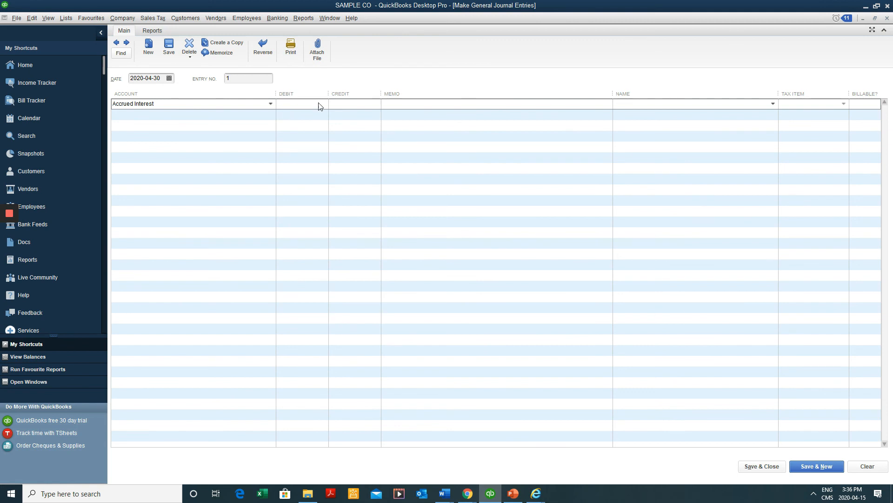
Debit Accrued Interest 100.00 with an April loan-interest memo, moving to line two
key(Tab)
text(bl)
key(Return)
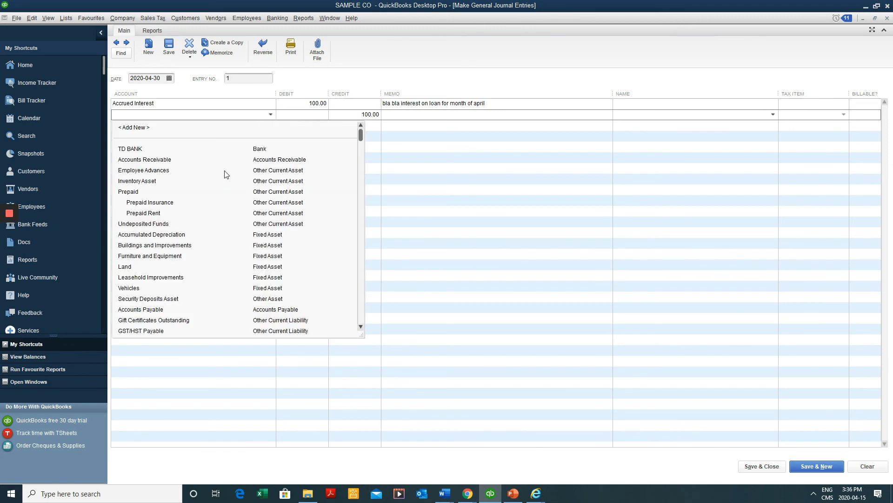
Create a new Other Current Liability account named 'Accrued Liability', with the same text as its description
click(188, 128)
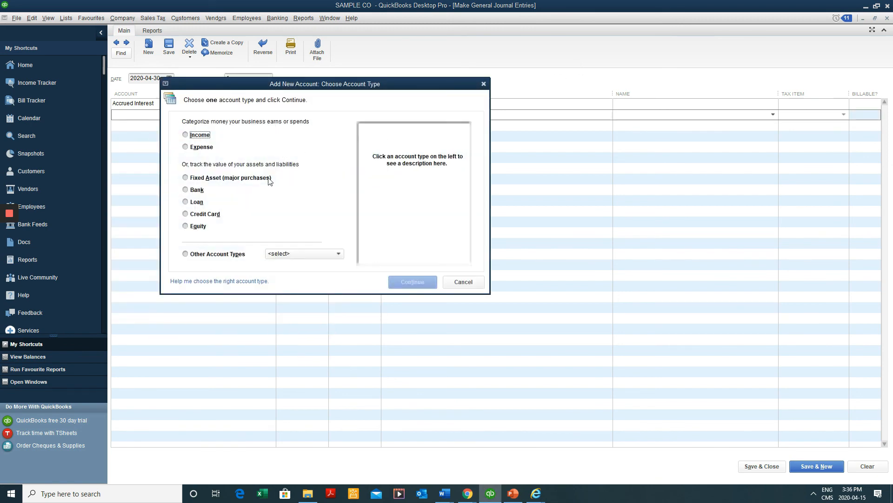
click(280, 254)
click(216, 252)
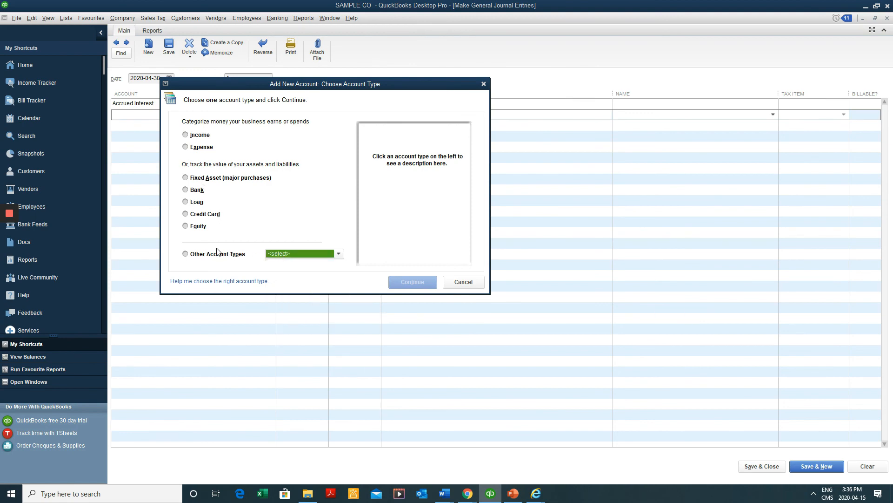
click(232, 253)
click(305, 252)
click(306, 254)
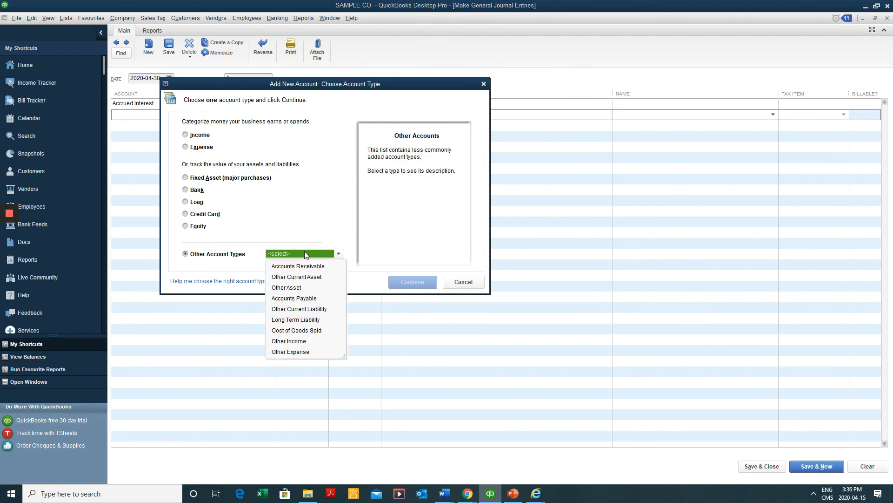
click(321, 309)
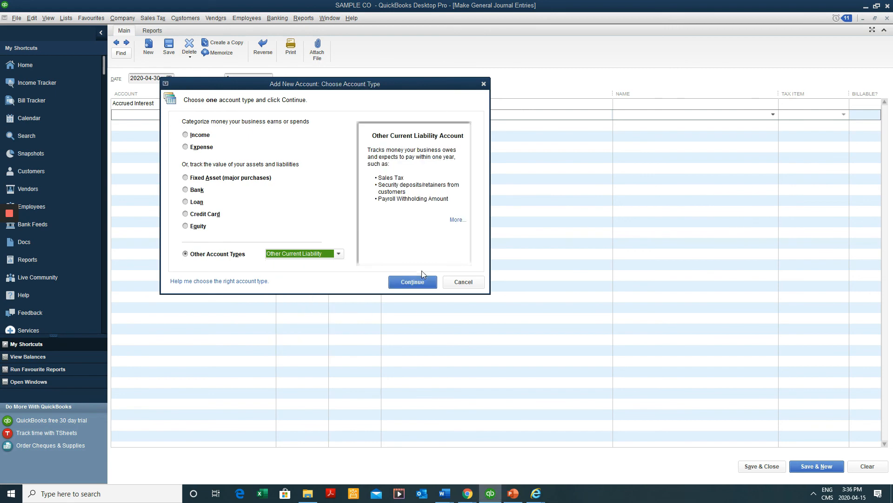
click(413, 282)
text(A)
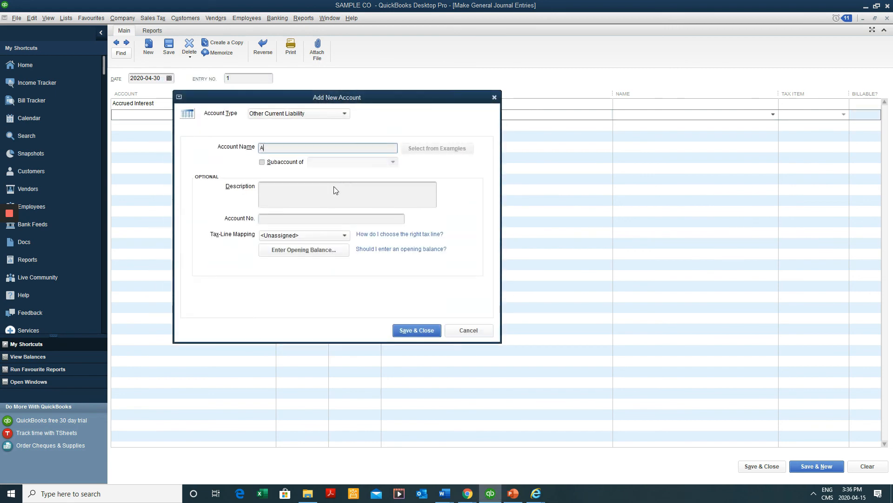
text(ccrued Liability)
key(shift+Left)
key(shift+Left)
key(shift+Left)
key(shift+Left)
key(shift+Left)
key(shift+Left)
key(shift+Left)
key(shift+Left)
key(shift+Left)
key(shift+Left)
key(shift+Left)
key(shift+Left)
key(shift+Left)
key(shift+Left)
key(shift+Left)
key(shift+Left)
key(shift+Left)
key(ctrl+c)
click(335, 194)
key(ctrl+v)
click(415, 329)
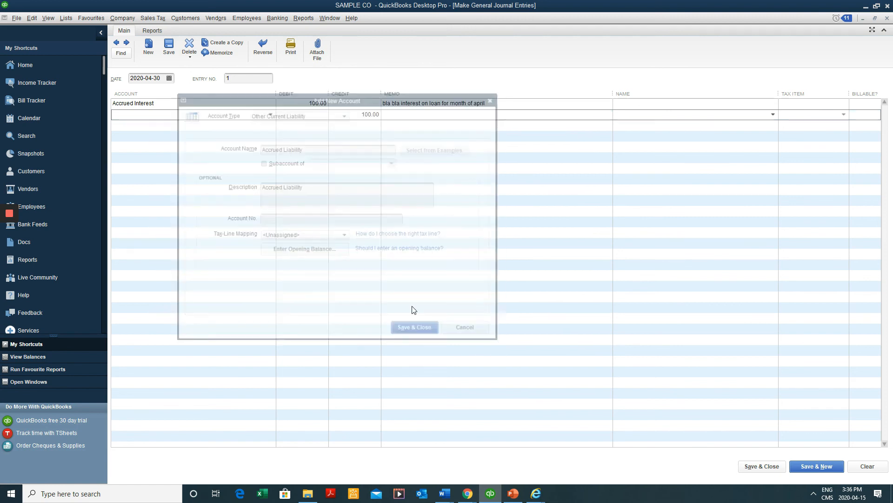
Copy line one's memo onto the Accrued Liability credit line and save the journal entry
click(514, 102)
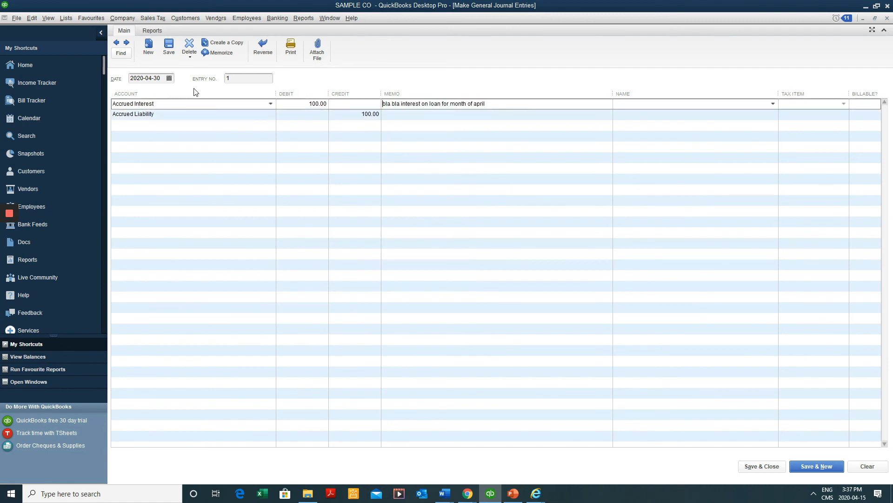
drag(508, 103, 319, 104)
key(ctrl+c)
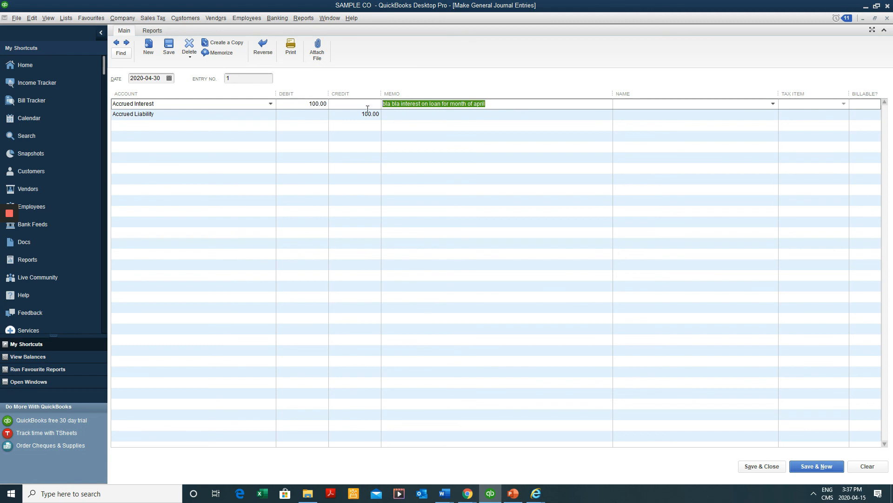
click(432, 120)
key(ctrl+v)
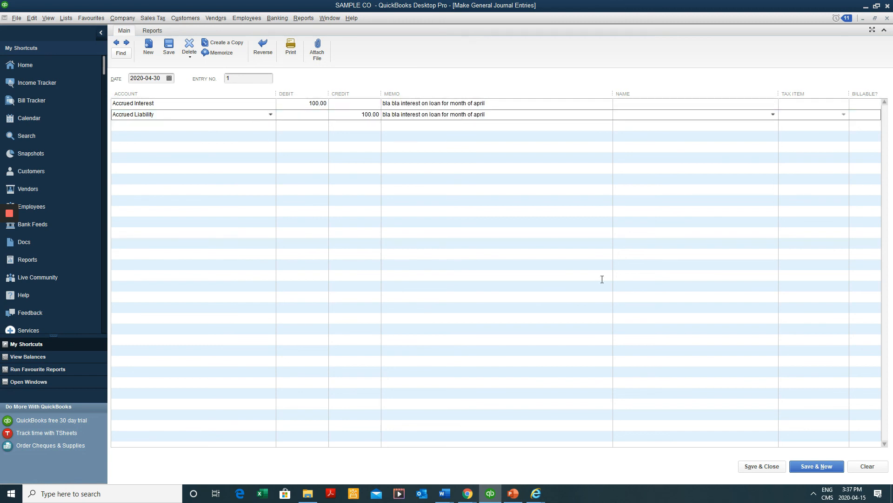
click(785, 465)
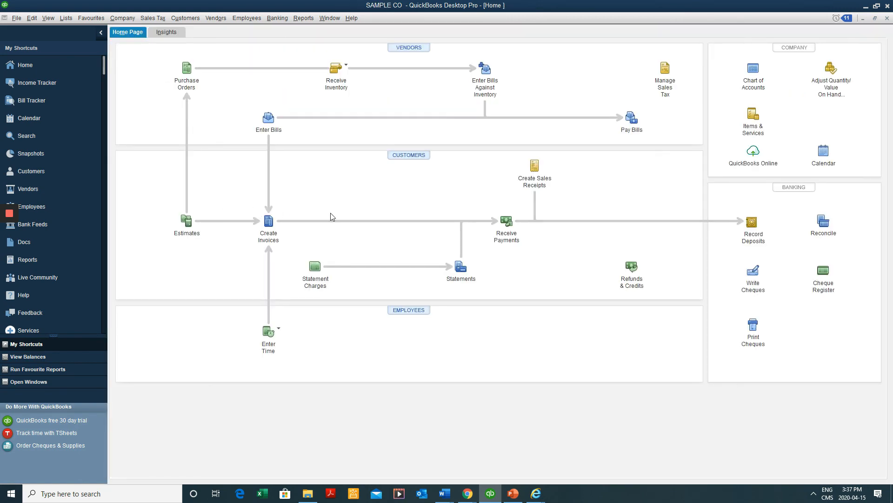
Open the Accrued Liability register and verify the 2020-04-30 GENJRN entry shows a 100.00 increase
key(ctrl+a)
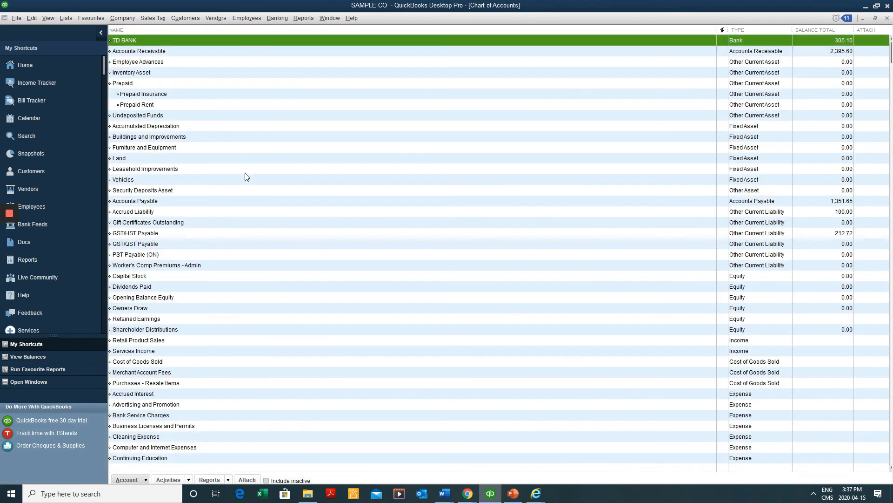
click(230, 191)
scroll(247, 168, down, 2)
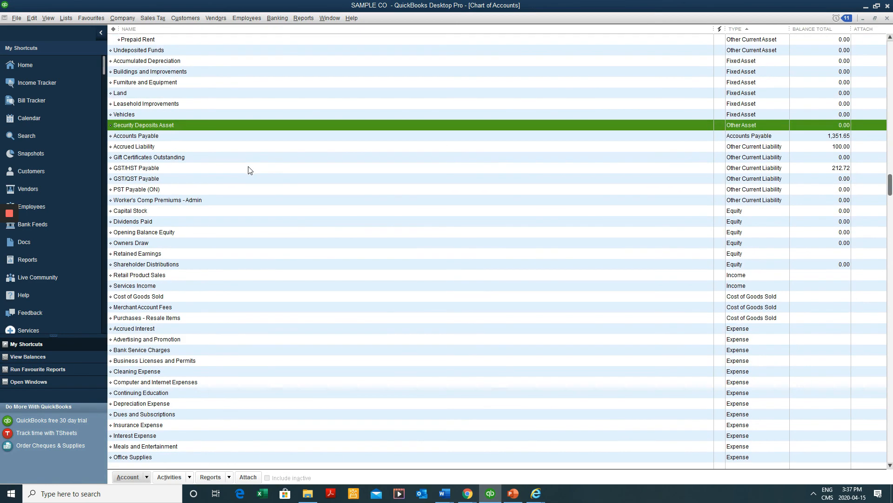
scroll(250, 170, up, 2)
key(Down)
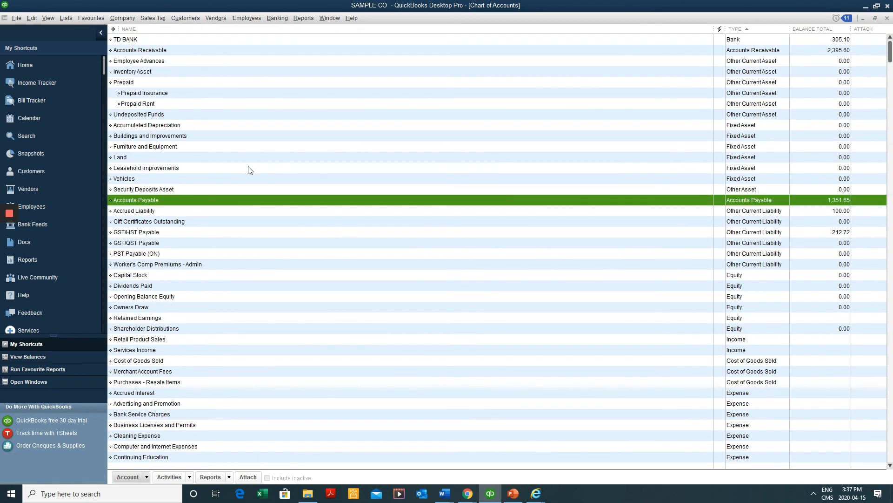
key(a)
key(a)
click(207, 211)
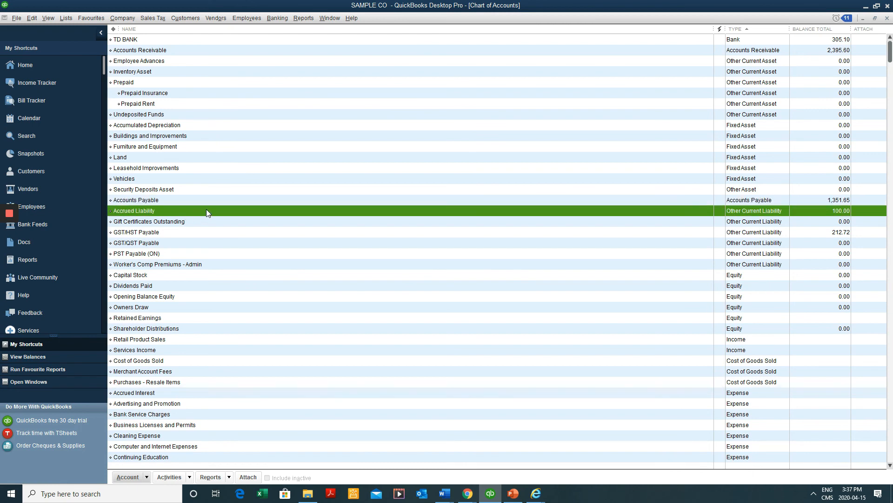
double_click(250, 208)
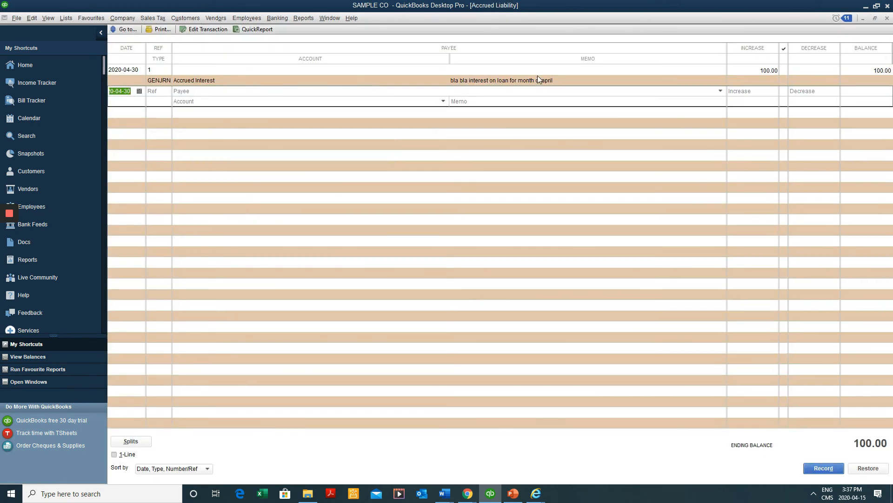
click(538, 79)
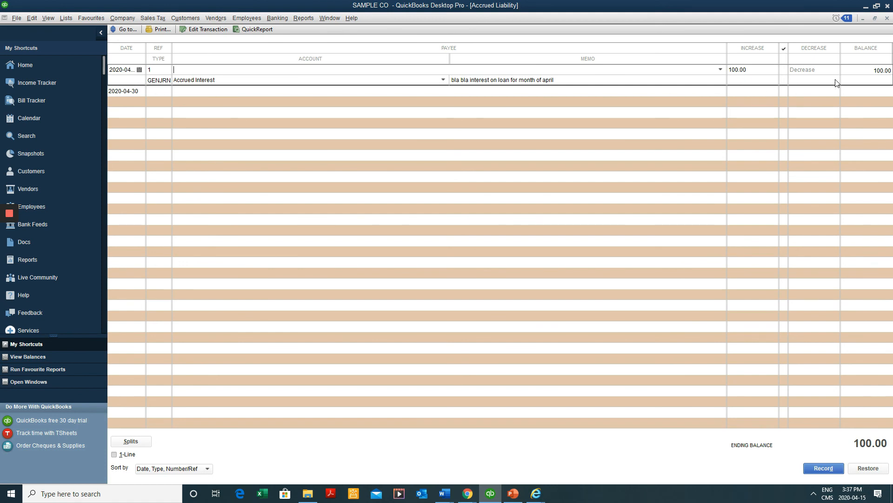
click(747, 72)
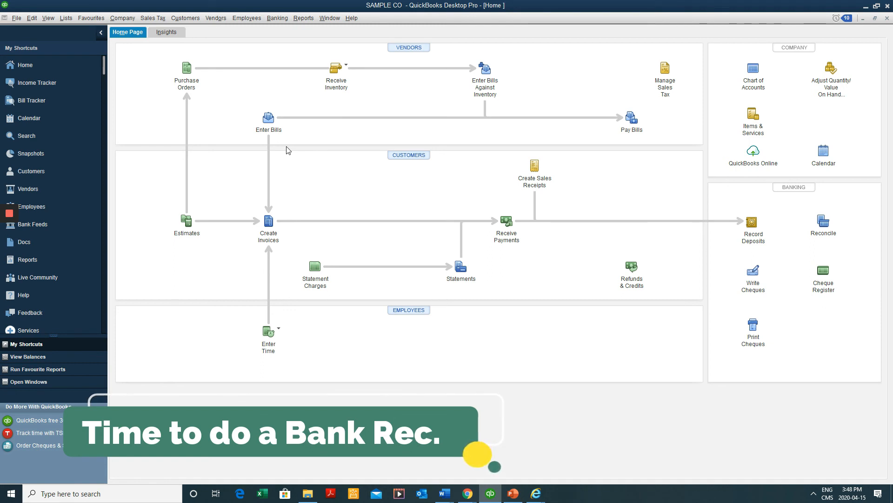
Reconcile Scotia Bank with statement date 30 April 2020 and ending balance 0.00
click(280, 18)
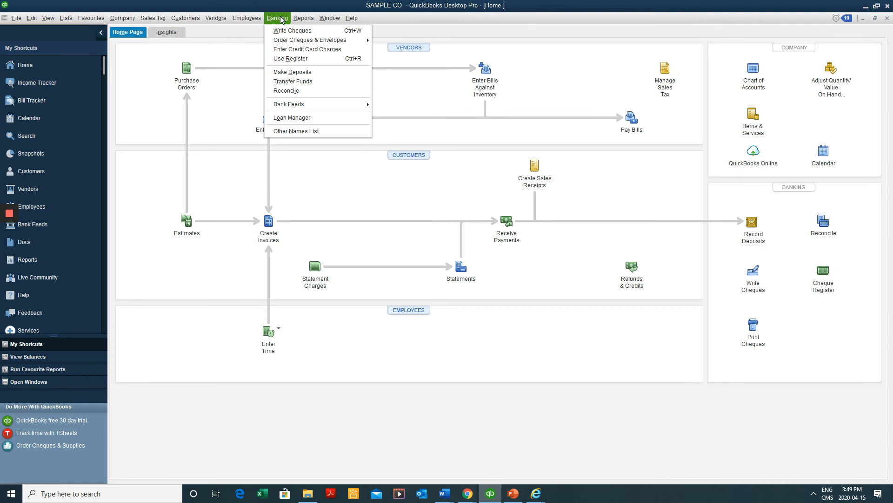
click(299, 91)
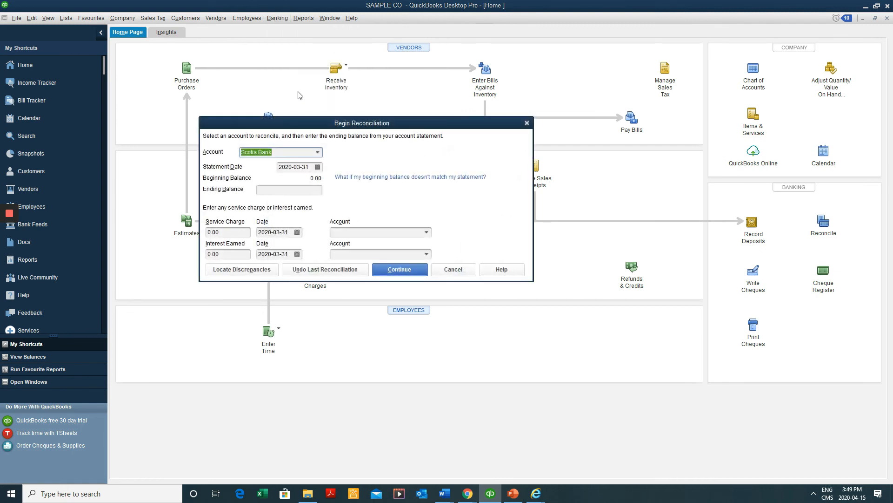
click(318, 152)
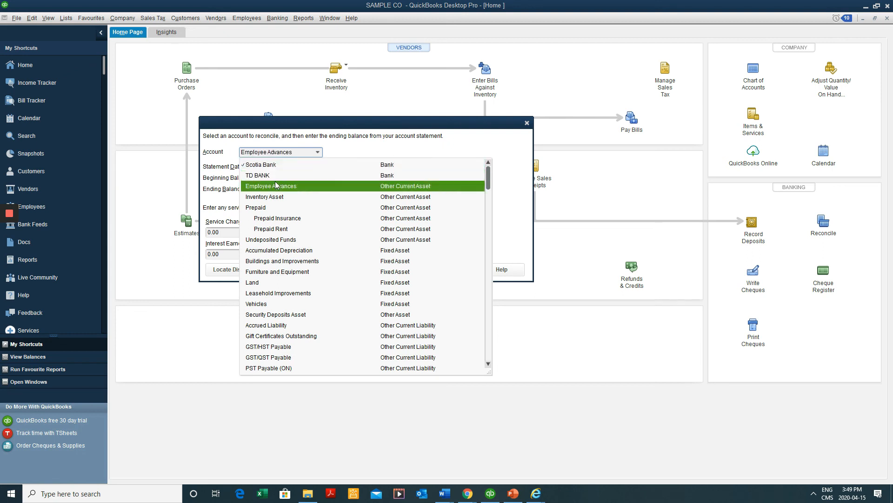
click(276, 165)
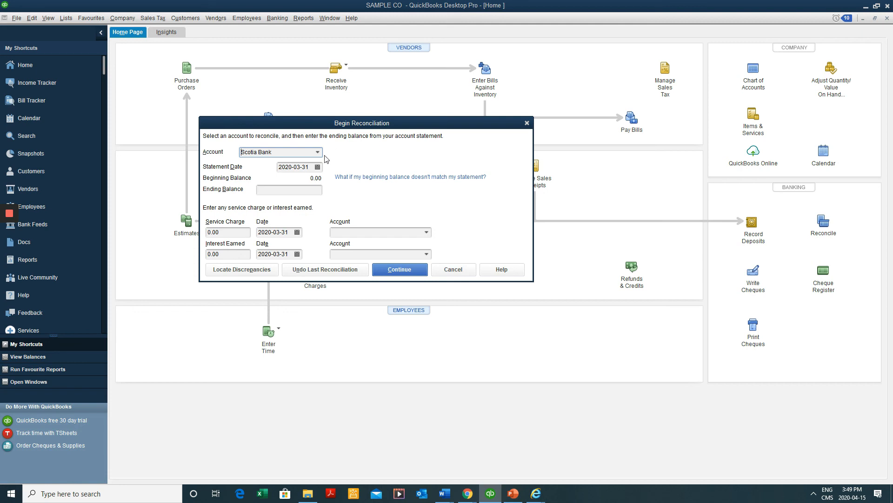
click(316, 167)
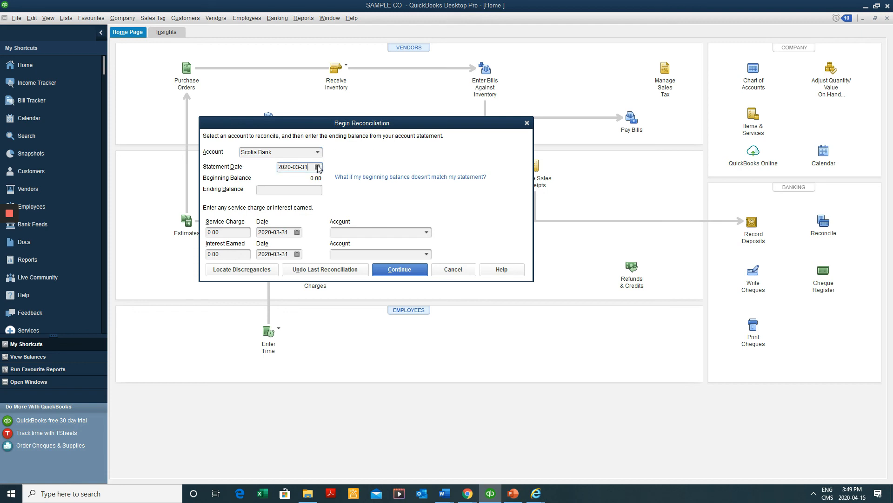
click(318, 167)
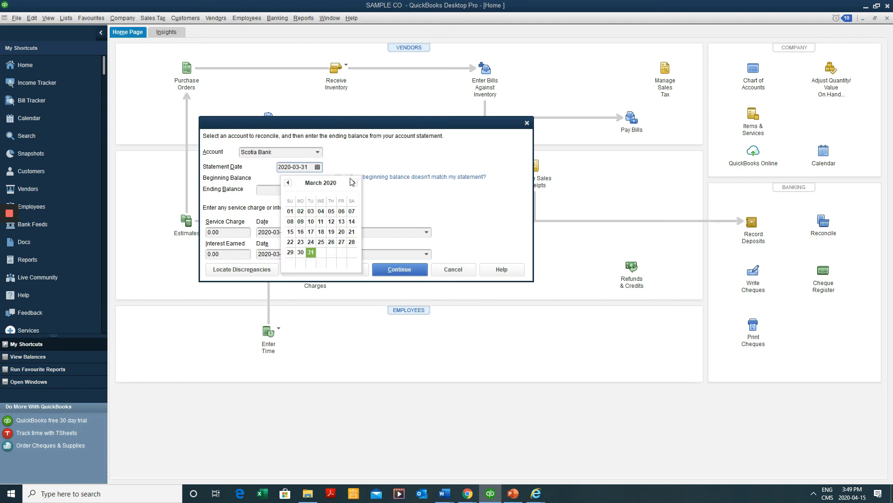
click(354, 182)
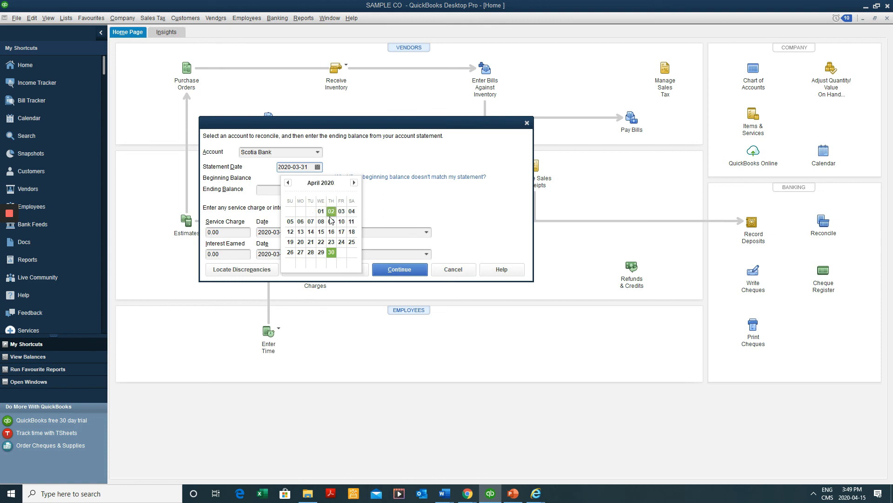
click(332, 253)
click(314, 188)
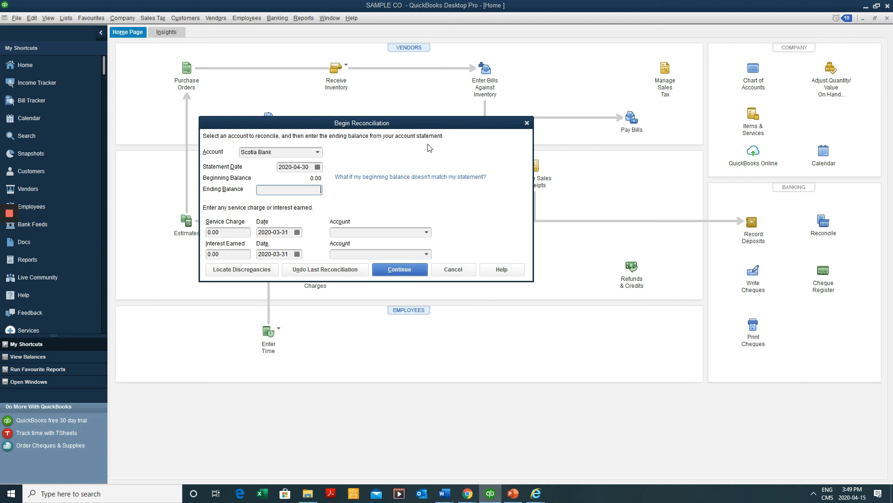
text(0.00)
click(399, 276)
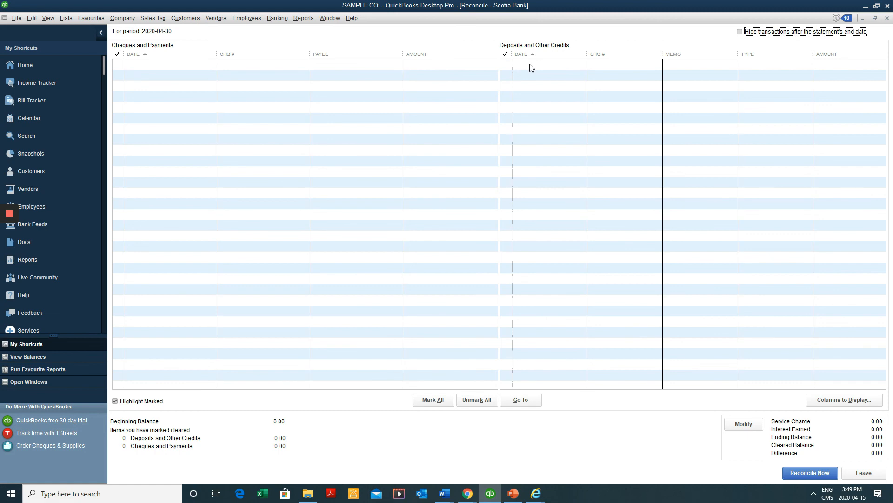
Reconcile Scotia Bank with no transactions and display both the Summary and Detail reports
click(441, 70)
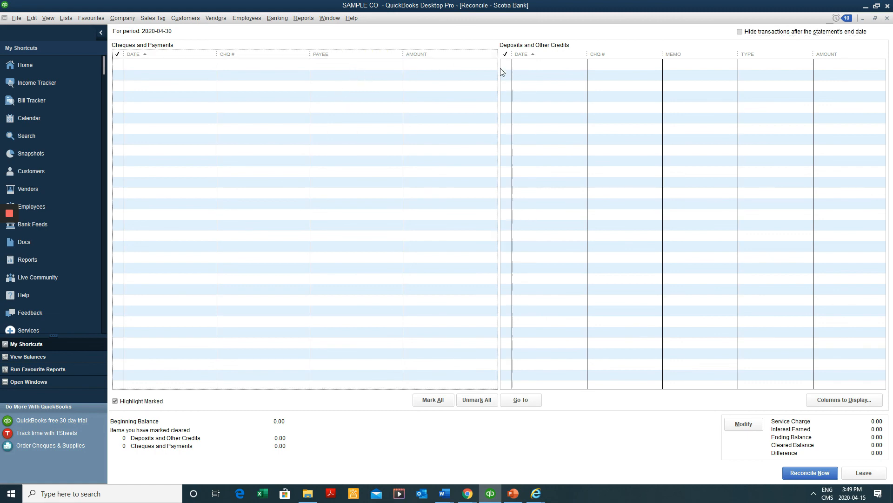
click(809, 475)
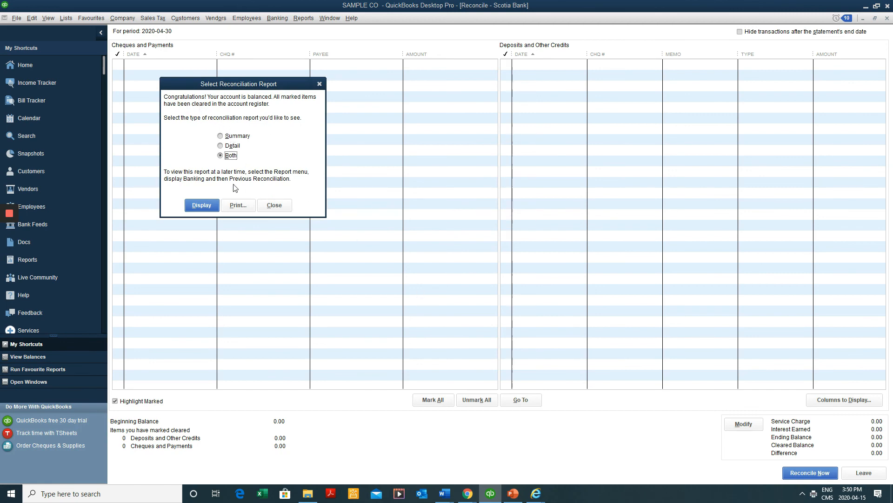
click(203, 205)
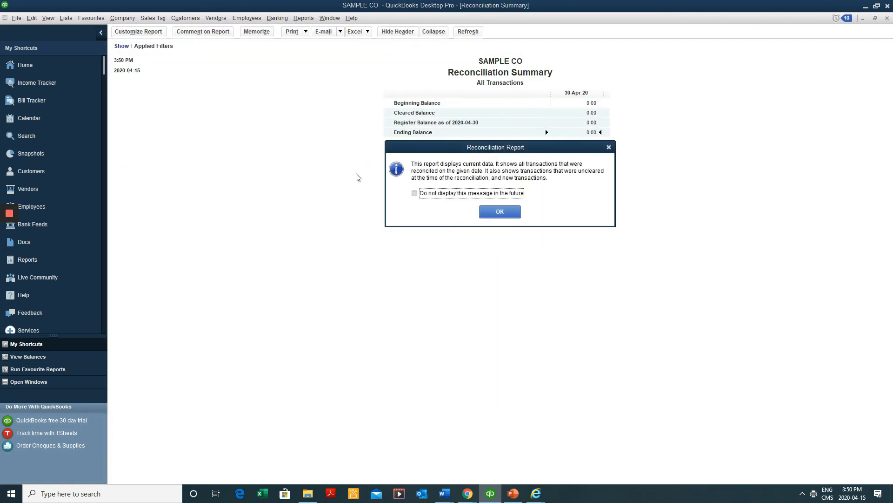
Close the Scotia Bank reconciliation reports and open the TD BANK register from Chart of Accounts
click(499, 211)
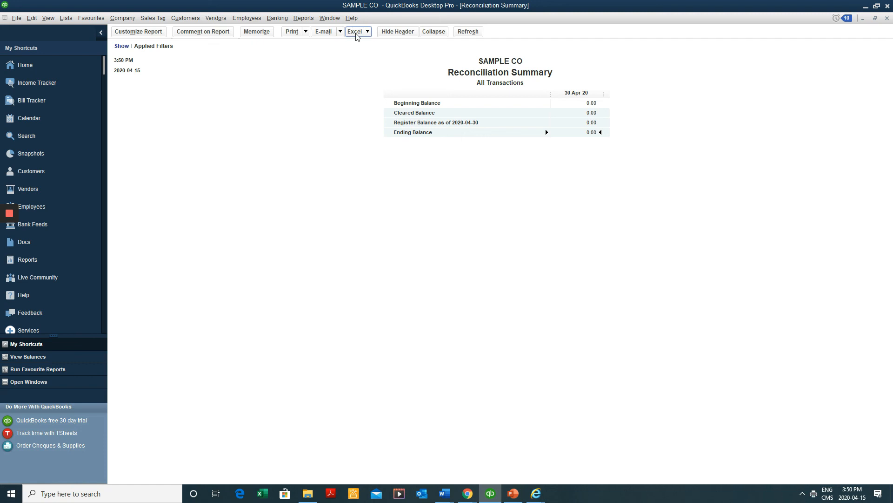
click(305, 31)
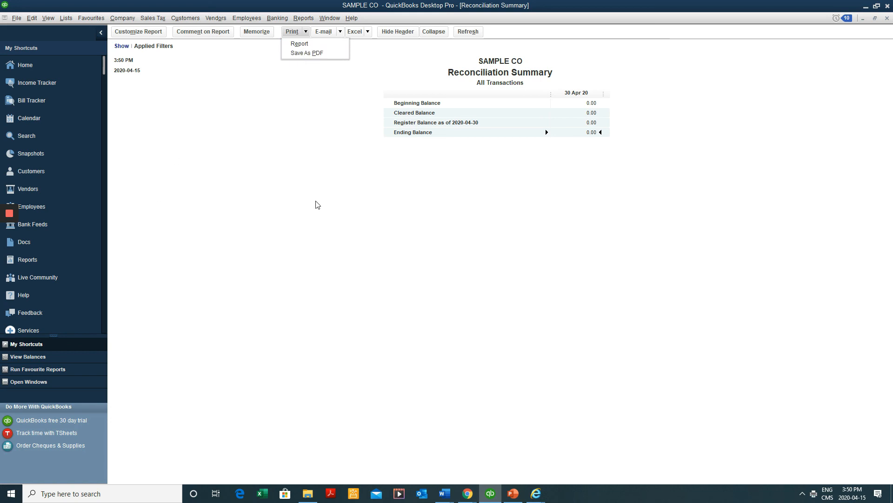
click(583, 175)
key(Escape)
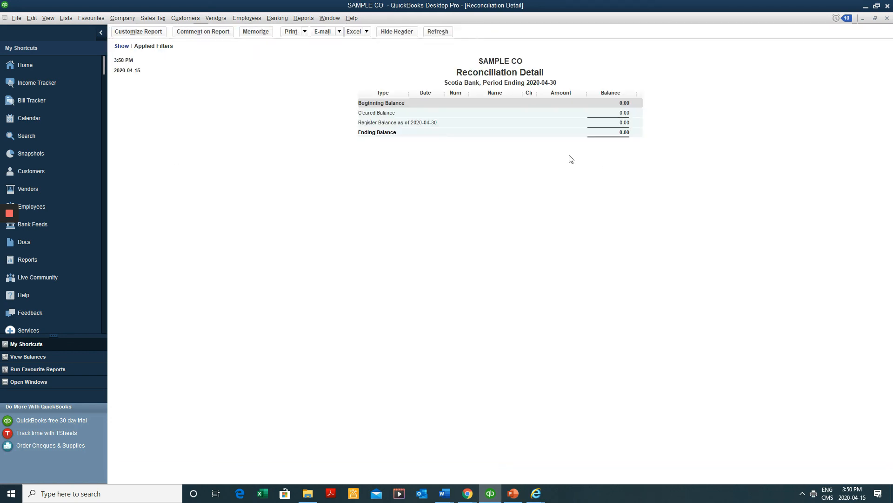
key(Escape)
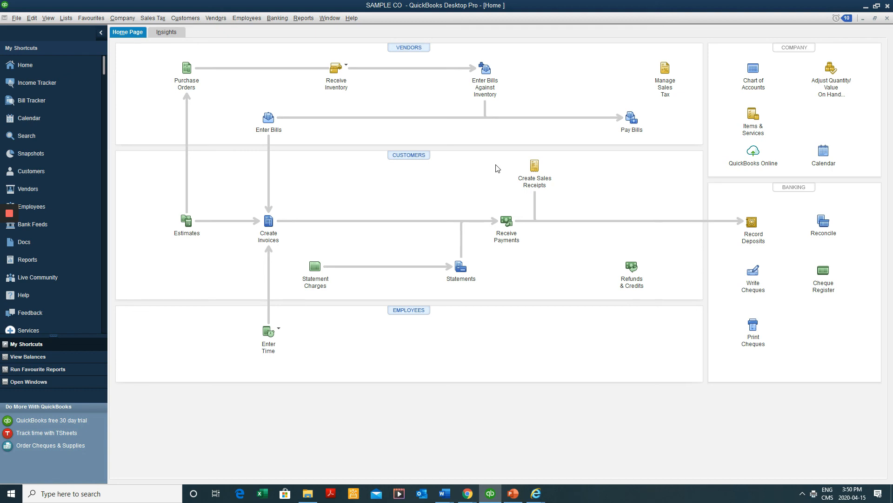
key(ctrl+a)
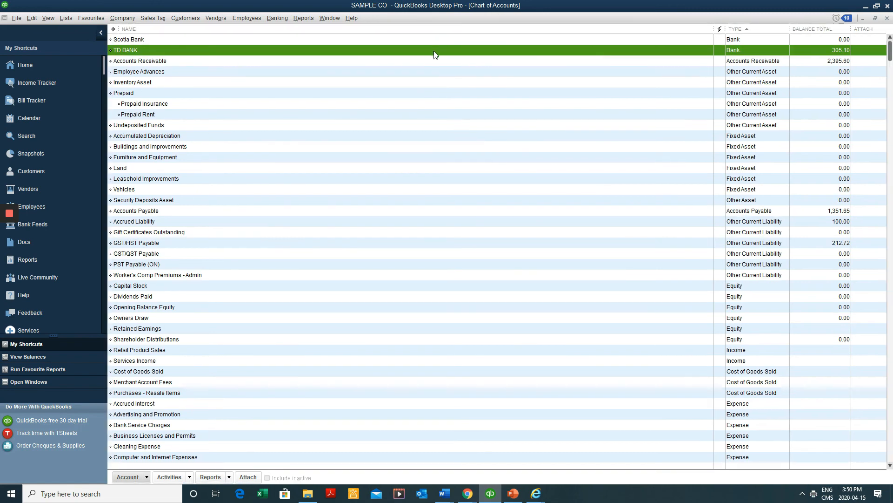
double_click(435, 52)
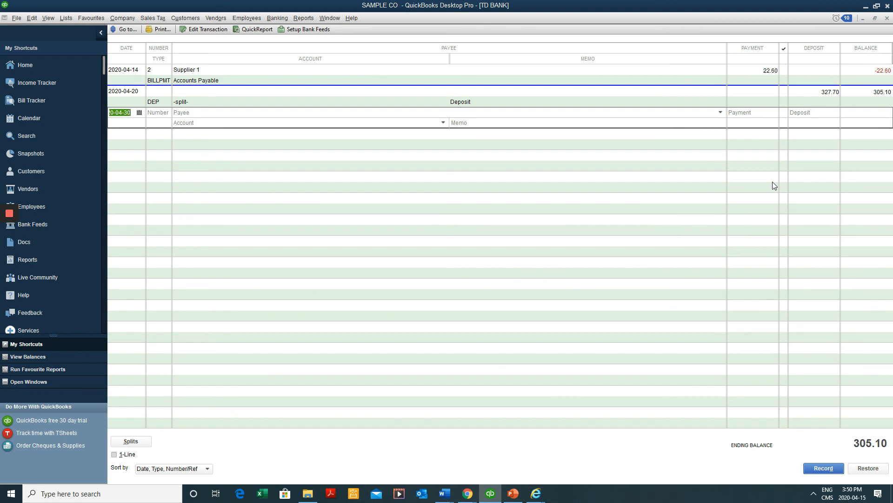
Reconcile TD BANK with statement date 2020-04-30 and ending balance 305.10
click(276, 18)
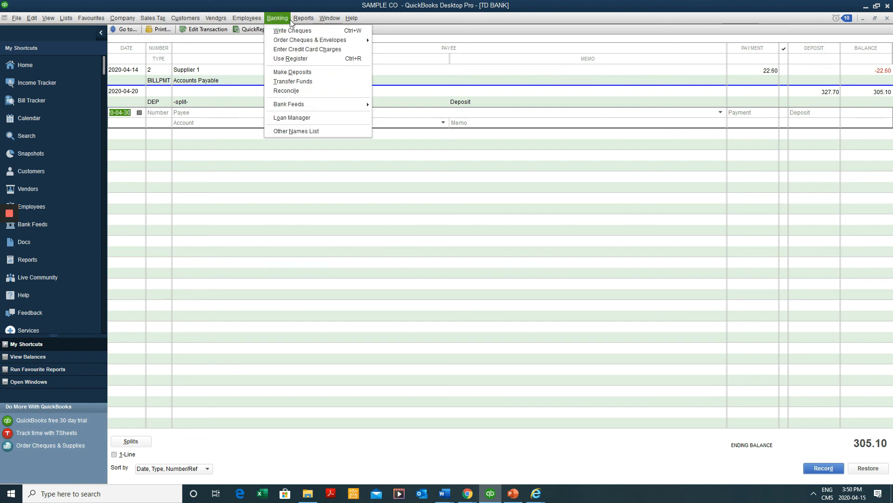
click(296, 91)
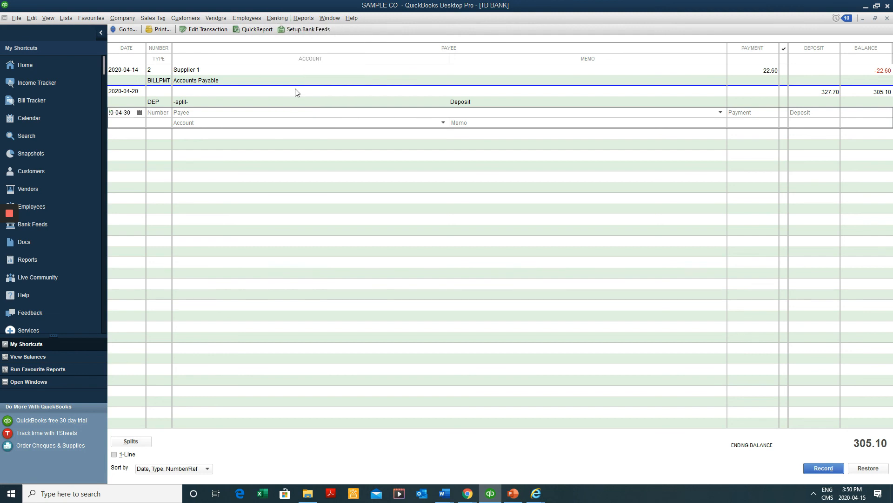
click(317, 166)
click(354, 183)
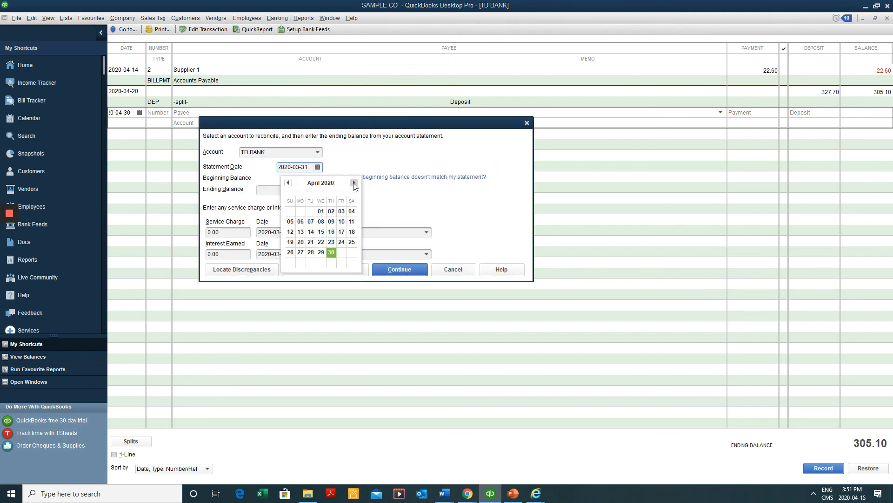
click(331, 253)
key(shift+Tab)
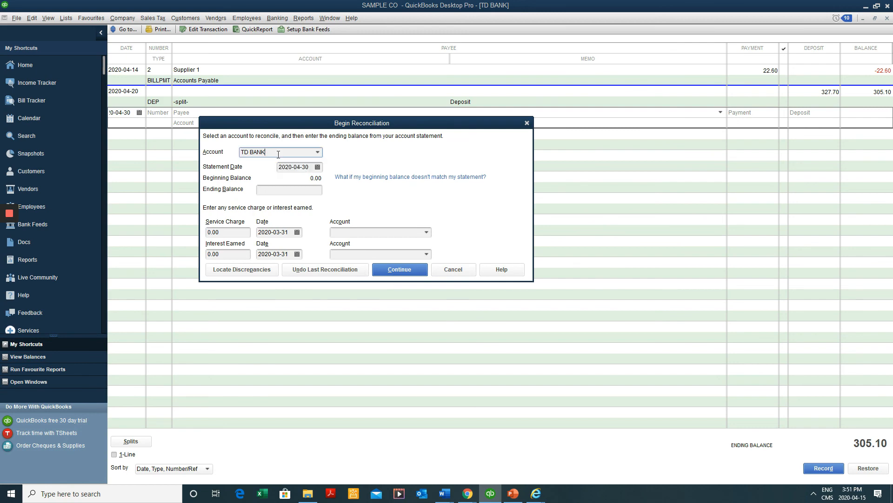
click(283, 192)
text(305.10)
Clear the 22.60 cheque and 327.70 deposit for a 0.00 difference and complete the TD BANK reconciliation
click(414, 270)
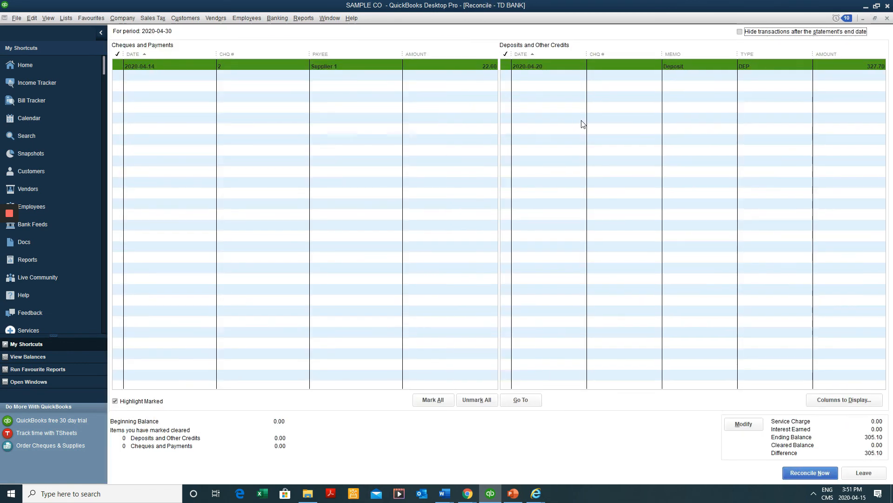
click(319, 67)
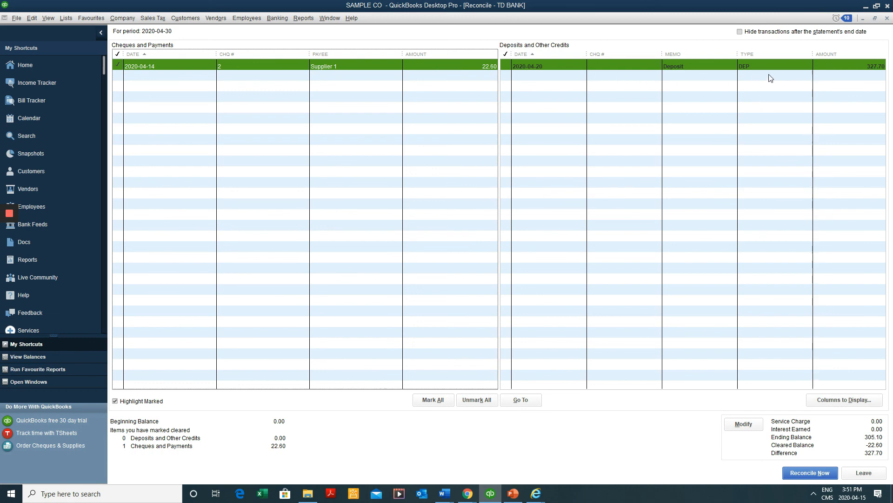
click(808, 70)
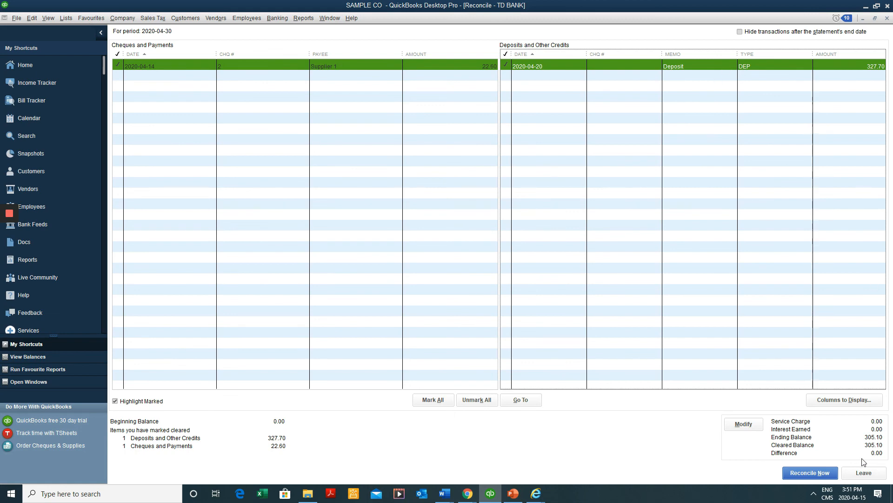
click(743, 67)
click(542, 68)
click(811, 472)
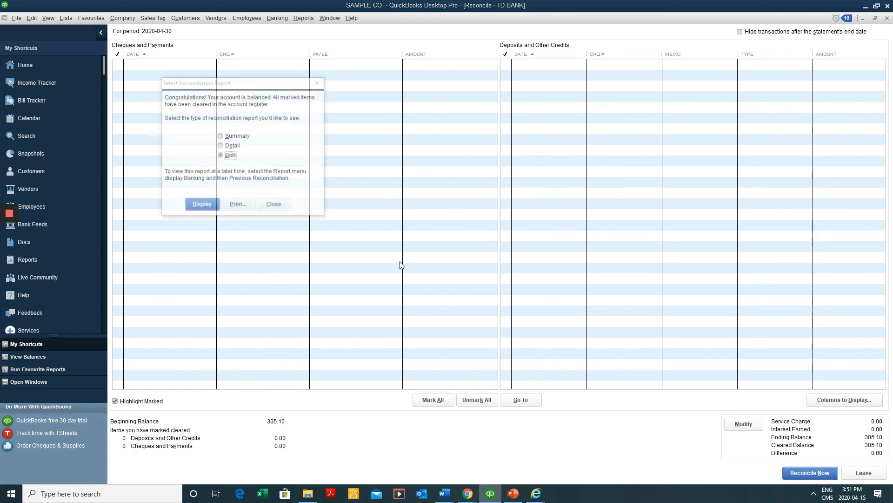
Display both TD BANK reconciliation reports, review the Reconciliation Detail, then close it
click(201, 205)
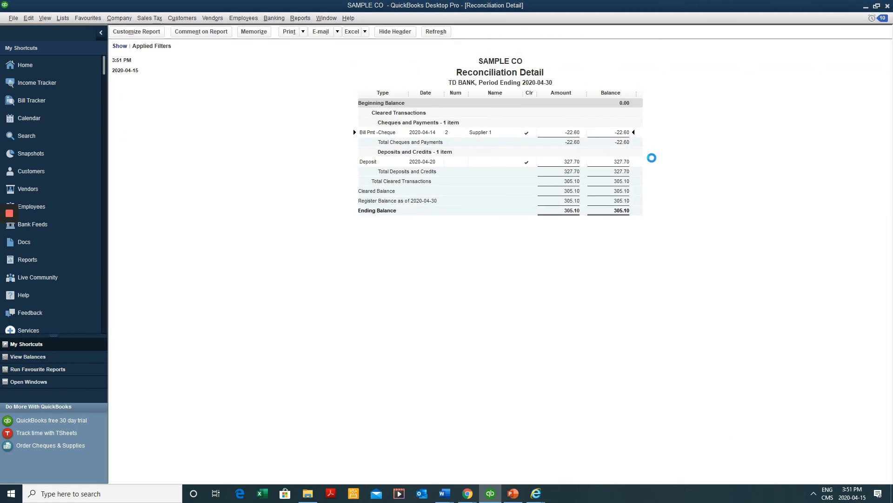
click(511, 211)
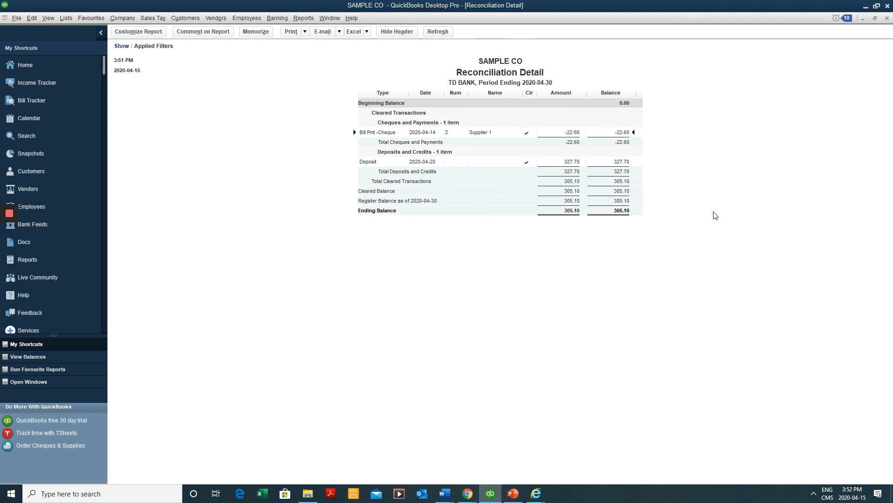
key(Escape)
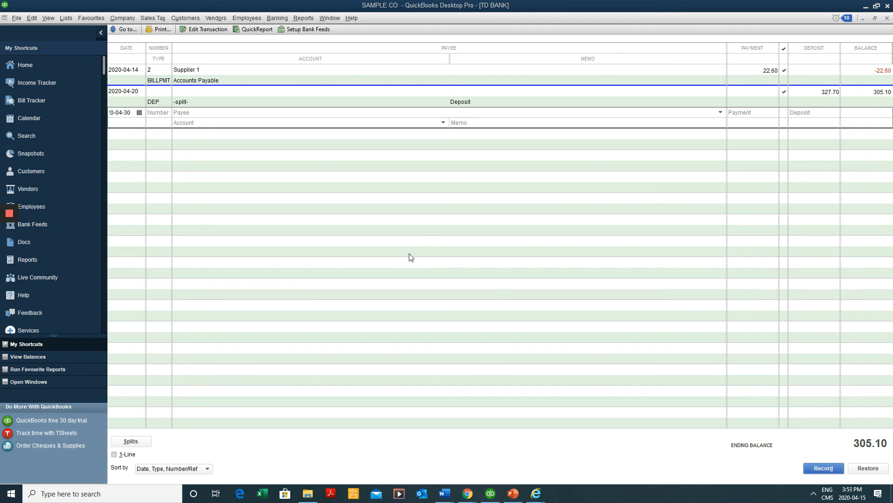
In Accounting company preferences, set the closing date to 2020-04-30 with a closing-date password
click(32, 18)
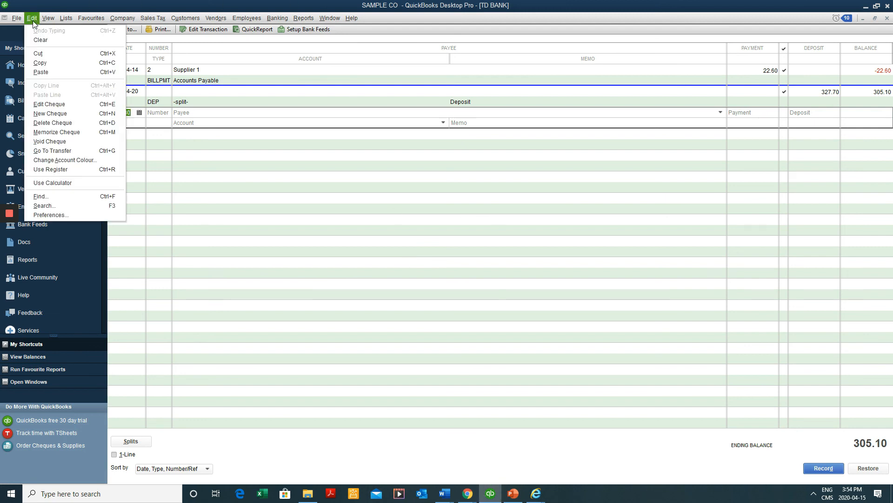
click(79, 214)
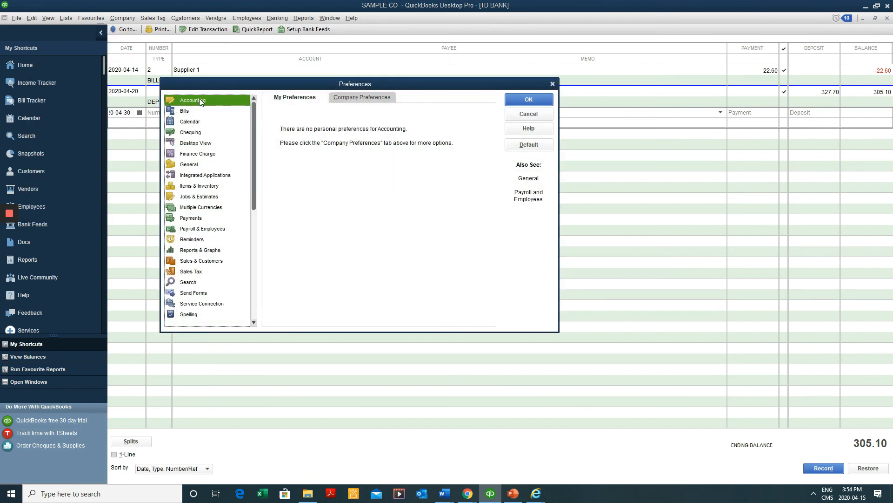
click(362, 96)
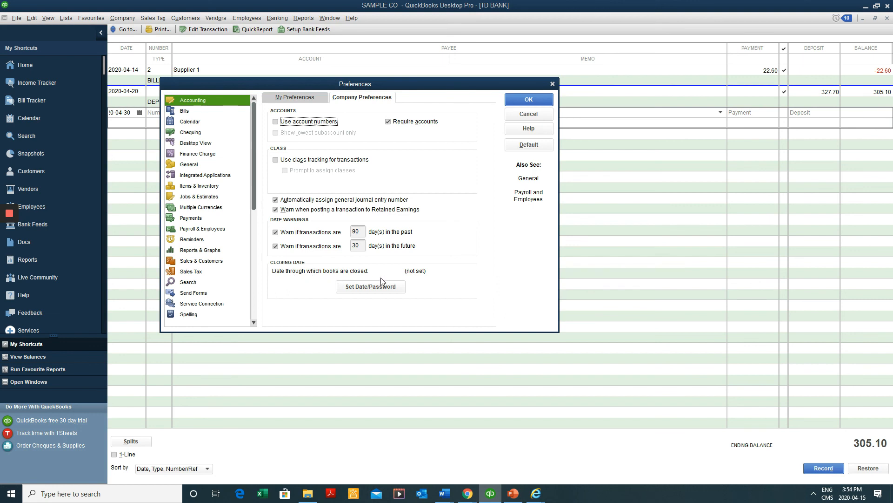
click(393, 287)
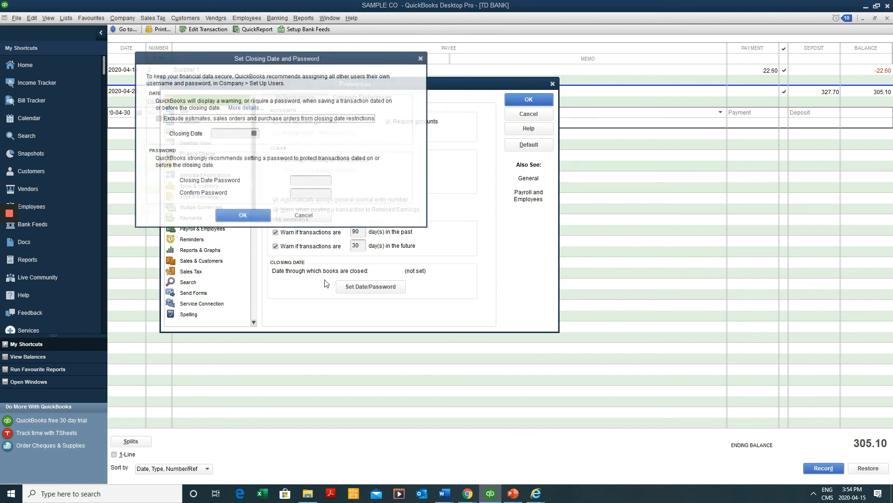
click(253, 133)
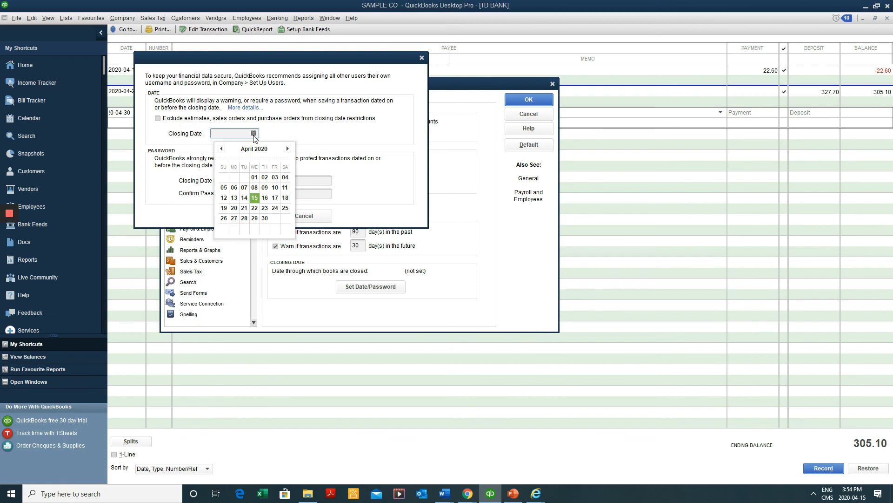
click(265, 218)
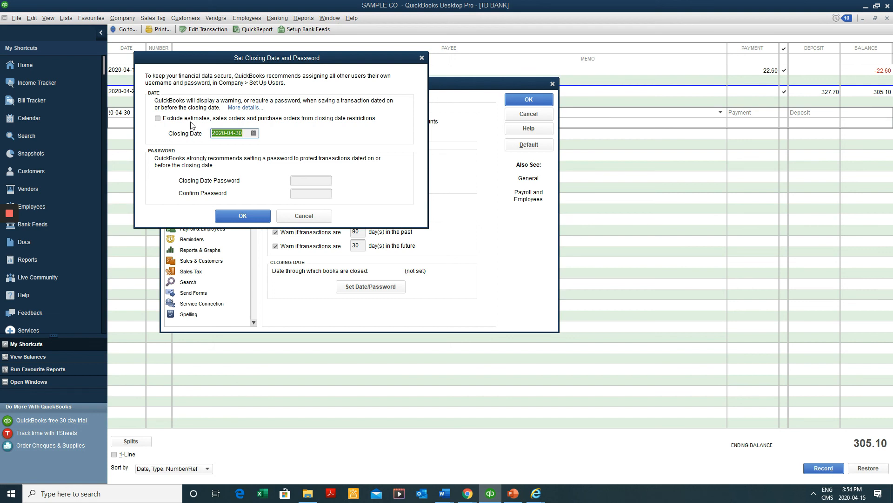
click(317, 183)
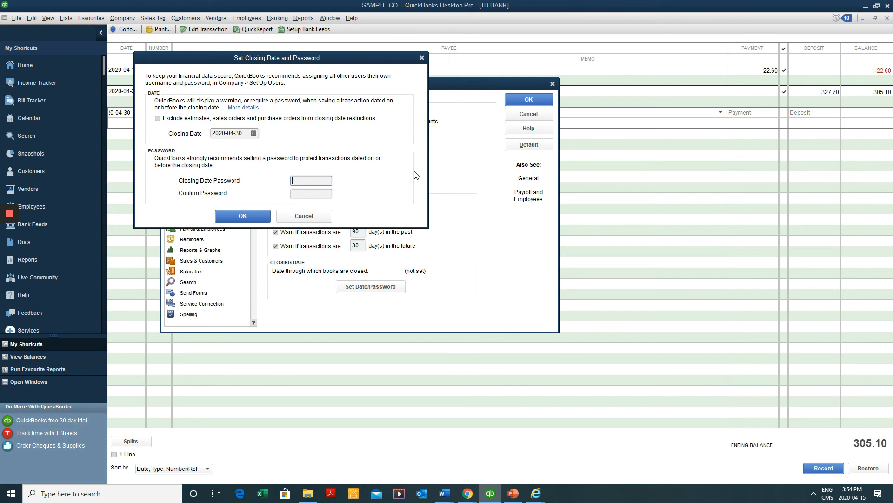
text(•••••••)
key(Tab)
text(••••••)
click(243, 215)
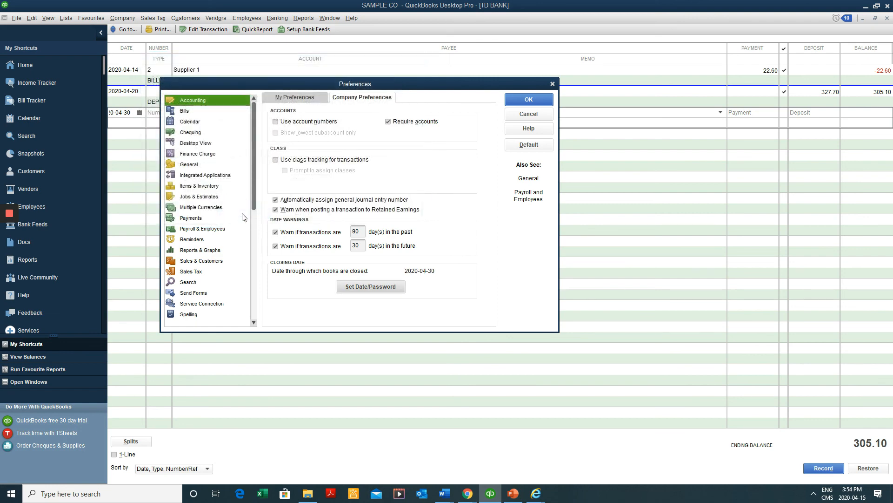
click(546, 103)
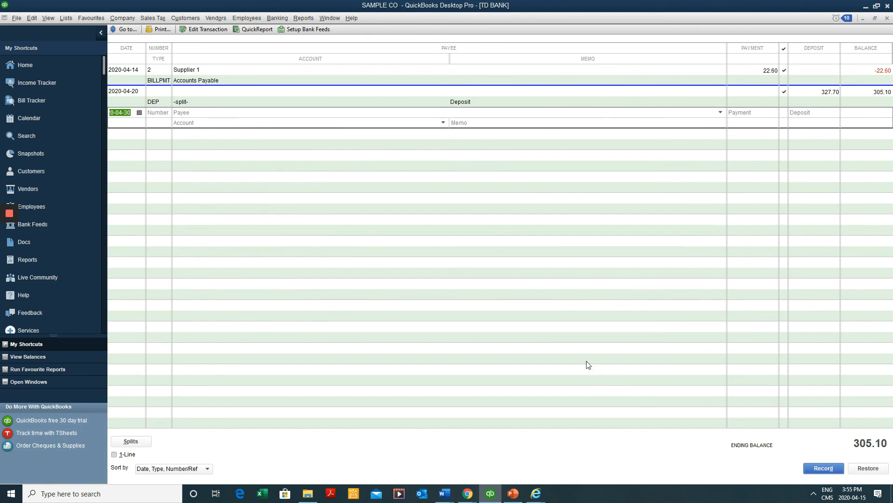
In the Vendor Centre, filter Supplier 1's transactions to Bills and open bill 123 (113.00)
key(Escape)
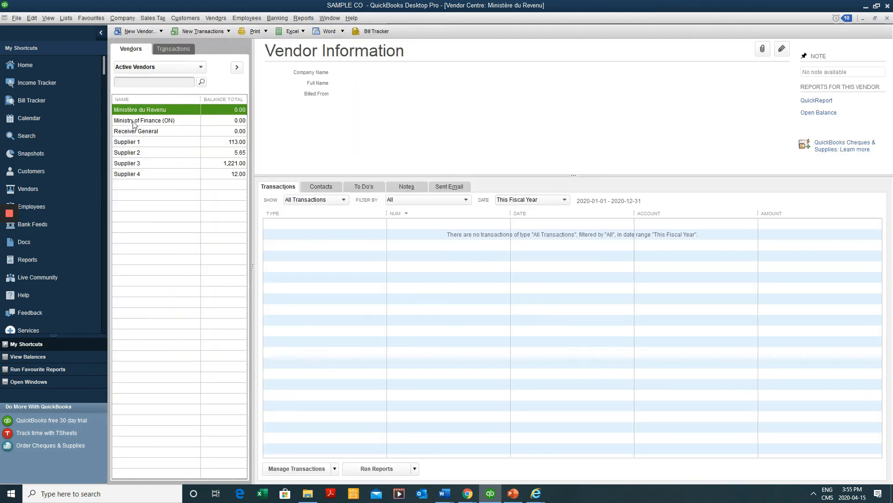
click(172, 144)
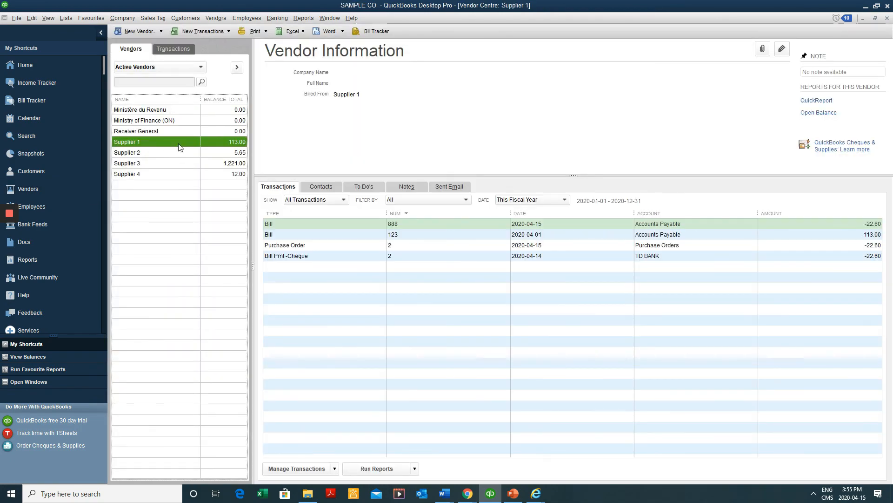
click(303, 200)
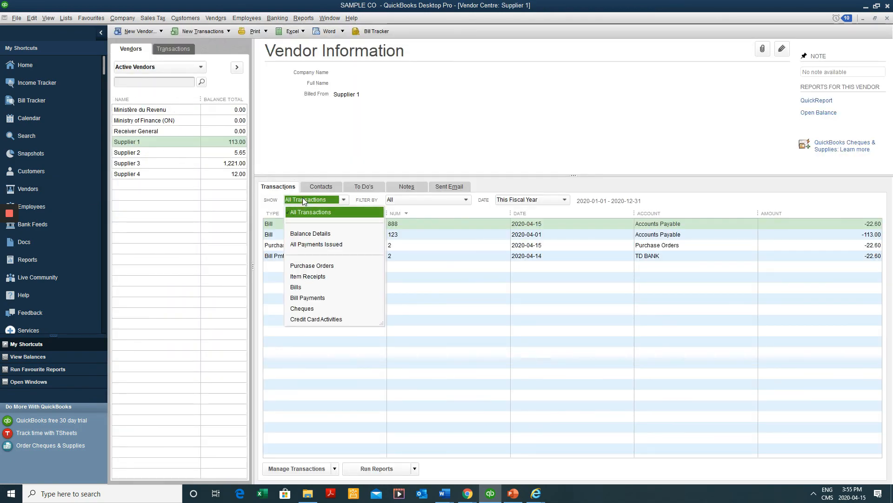
click(309, 287)
click(364, 226)
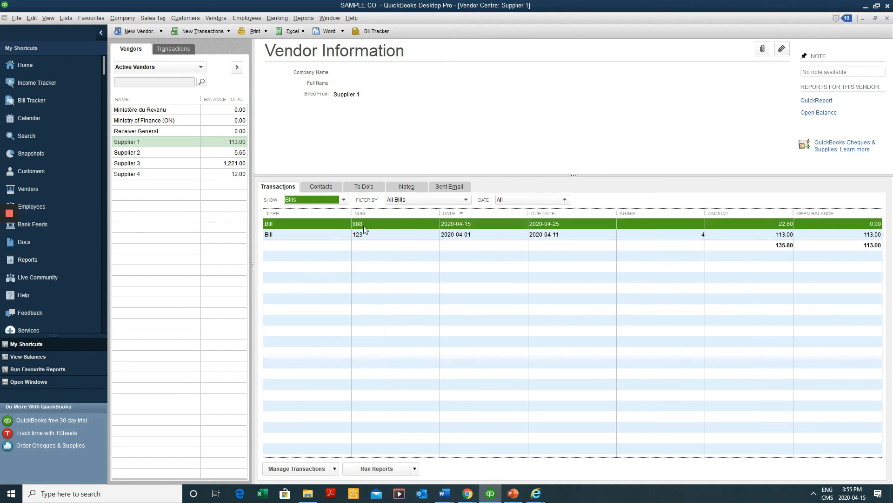
click(367, 230)
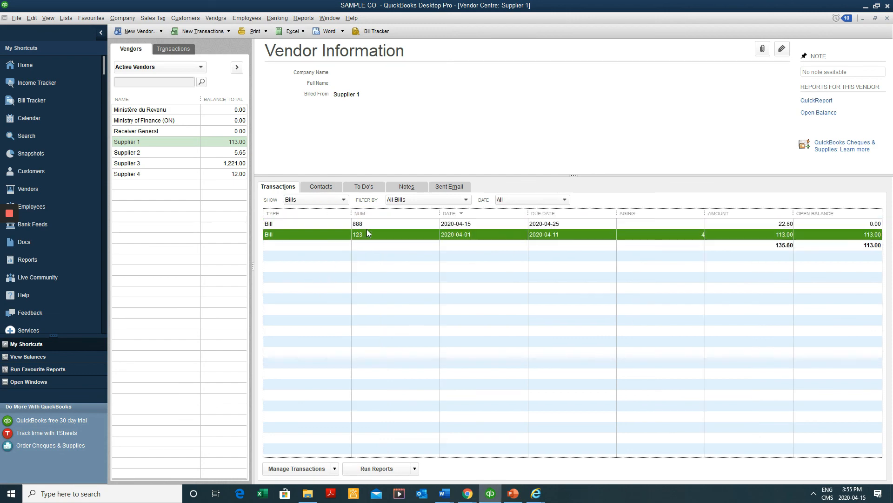
double_click(397, 239)
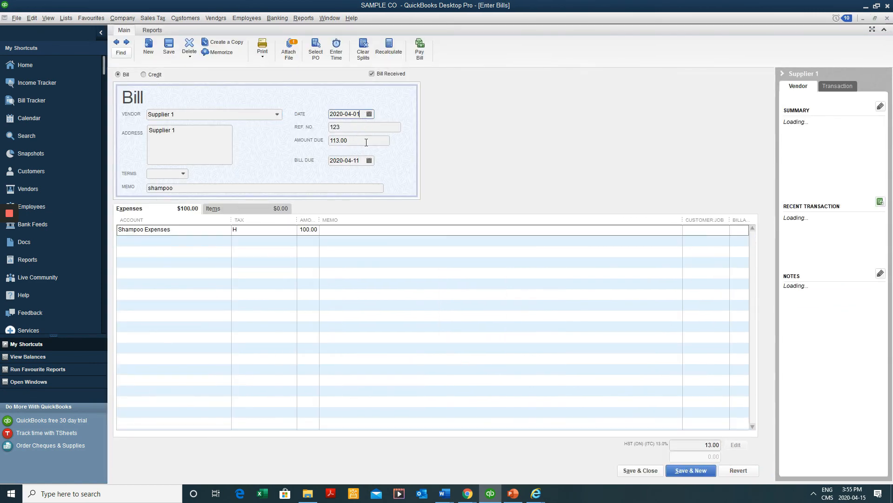
Change bill 123's amount due to 226.00, save it, and confirm recording the changes
click(329, 141)
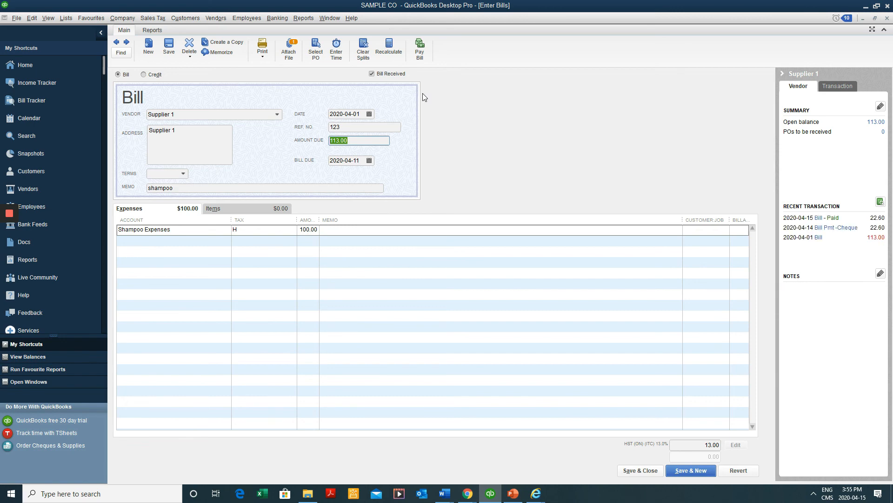
text(22)
key(Tab)
key(Tab)
key(Tab)
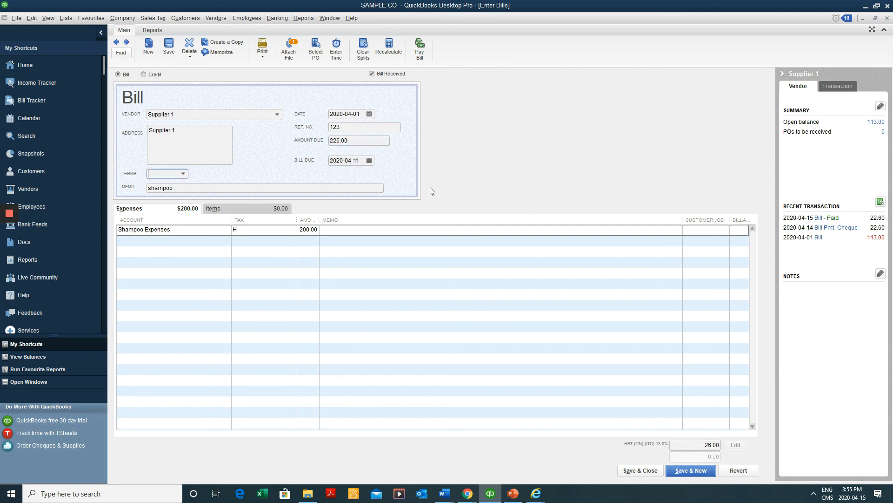
click(636, 470)
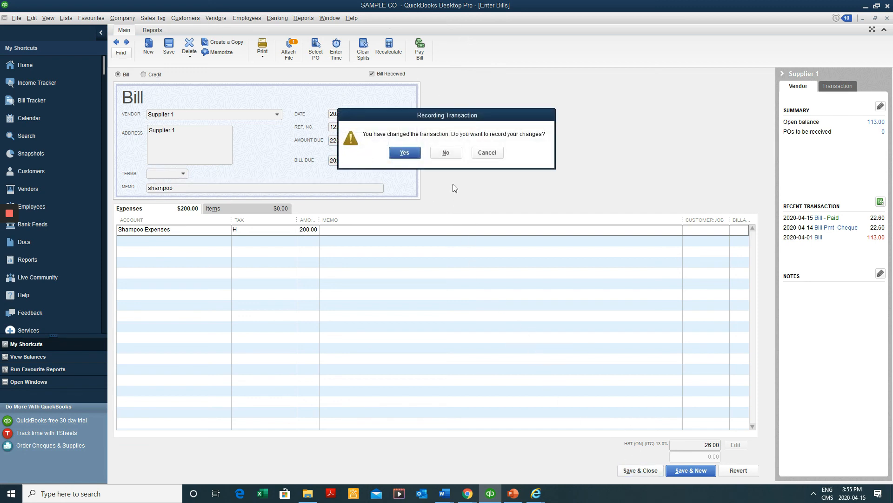
click(409, 153)
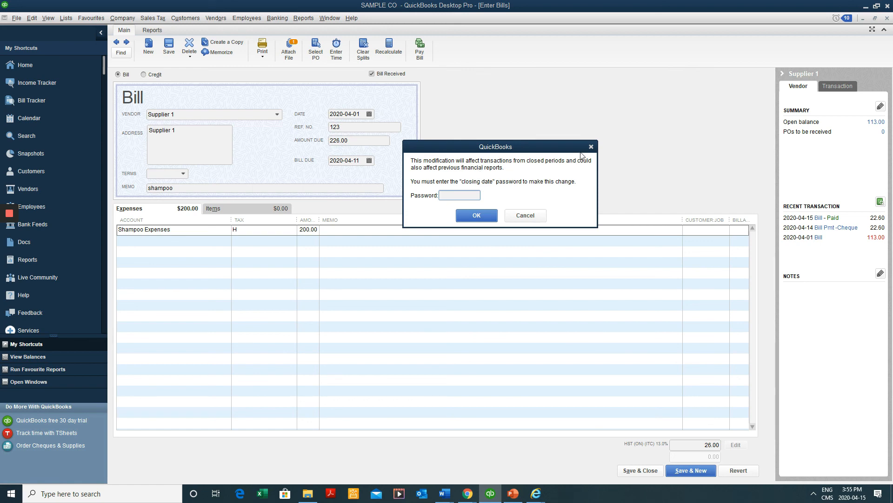
Enter the closing date password so the bill saves in the closed period
drag(564, 151, 496, 251)
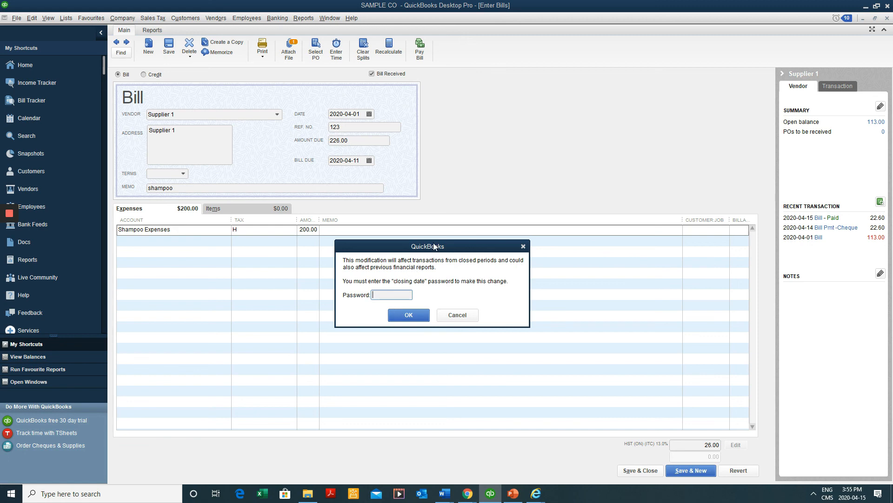
drag(434, 246, 456, 162)
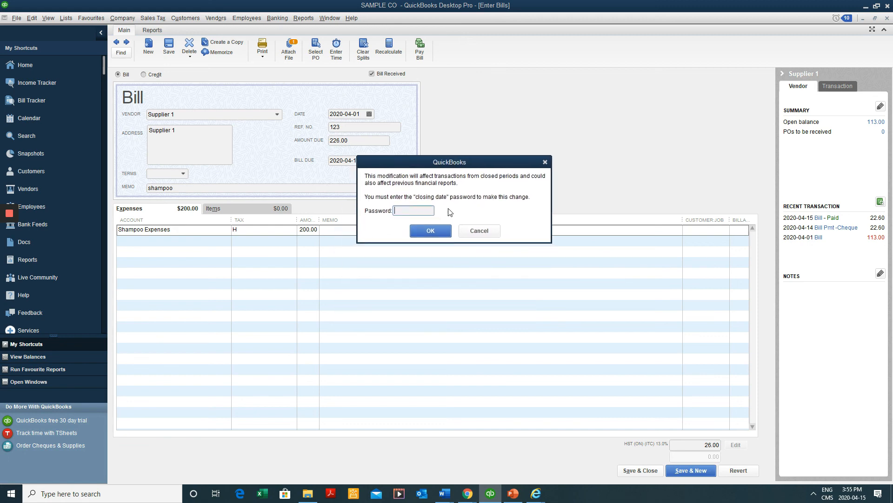
click(489, 230)
click(419, 210)
click(434, 231)
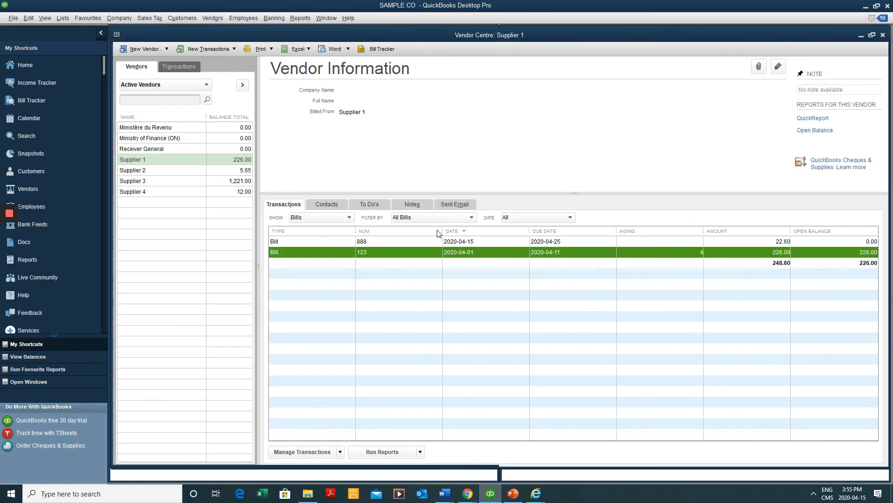